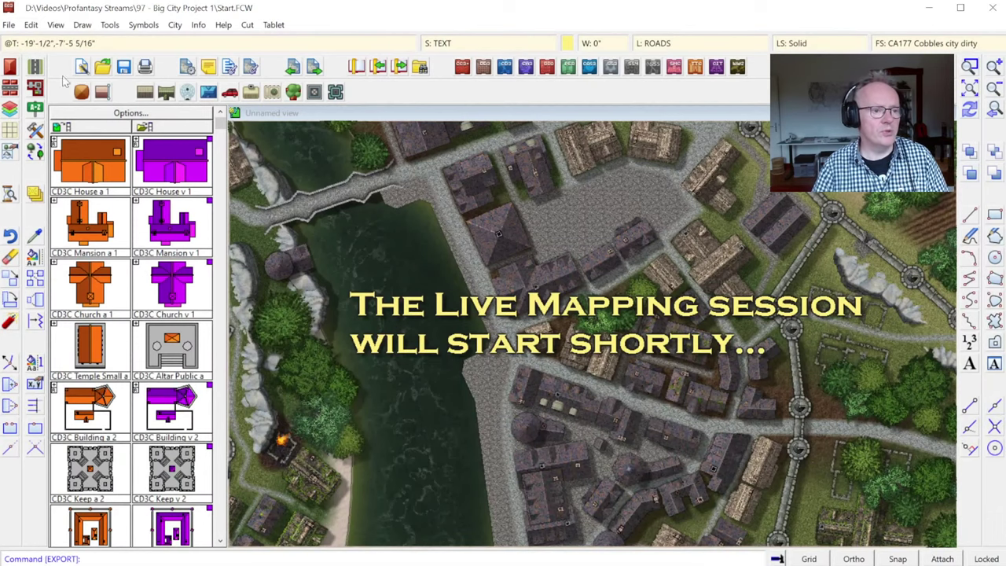
# Start a new drawing of the Cities map type with self-decided settings and proceed to the map styles.
pyautogui.click(84, 70)
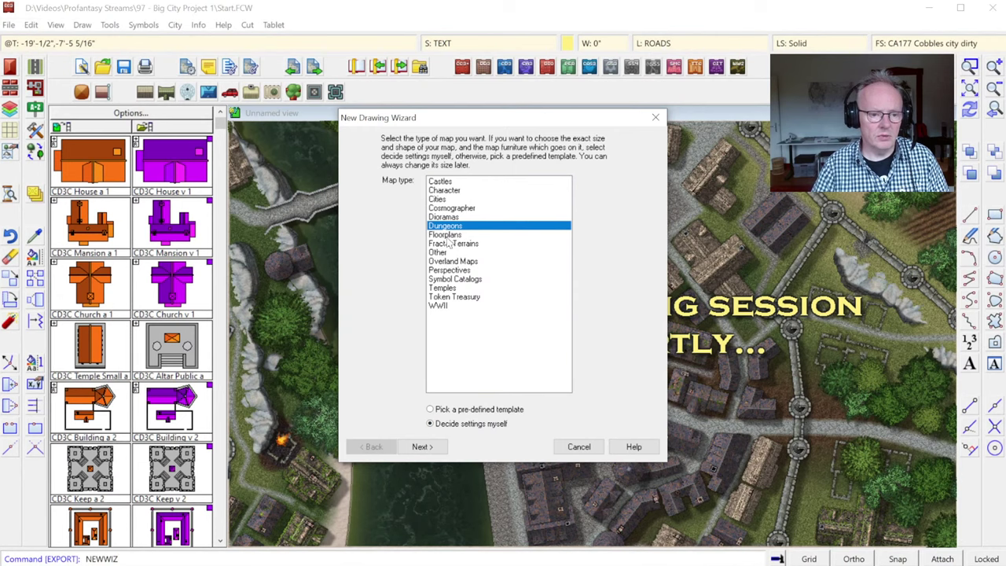
pyautogui.click(441, 199)
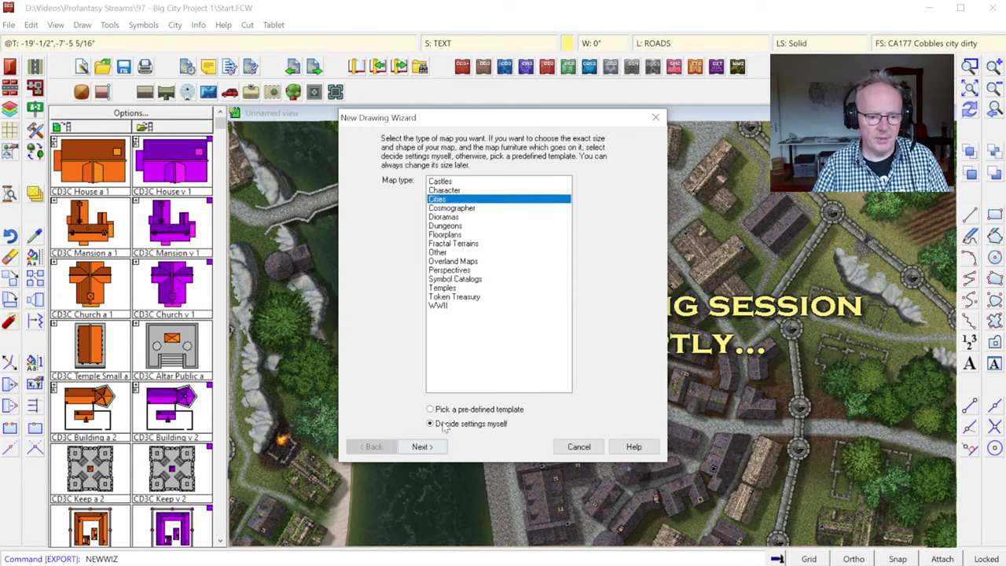
pyautogui.click(420, 447)
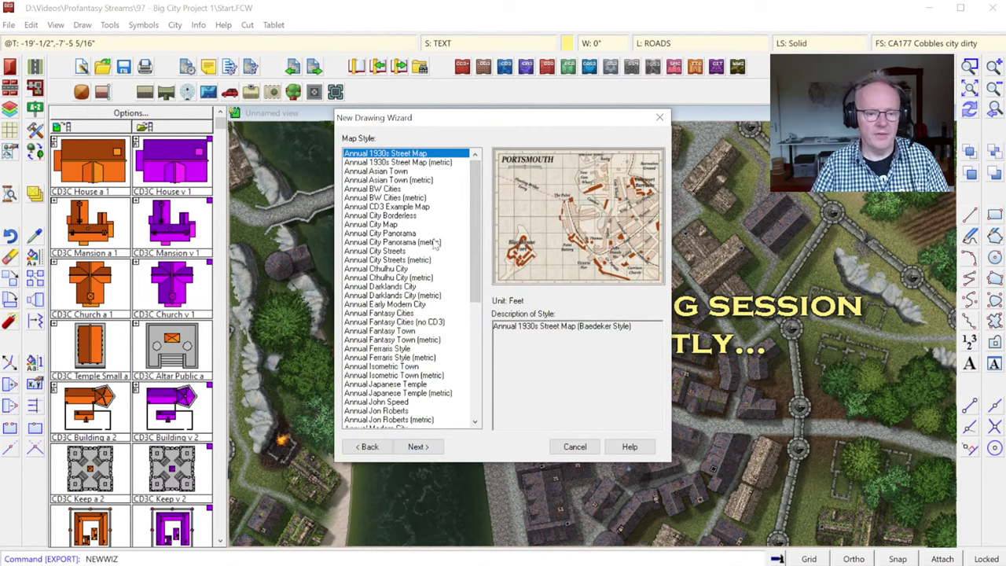
# Examine the city map style previews one by one through Annual City Panorama (metric).
pyautogui.press('Down')
pyautogui.press('Down')
pyautogui.press('Down')
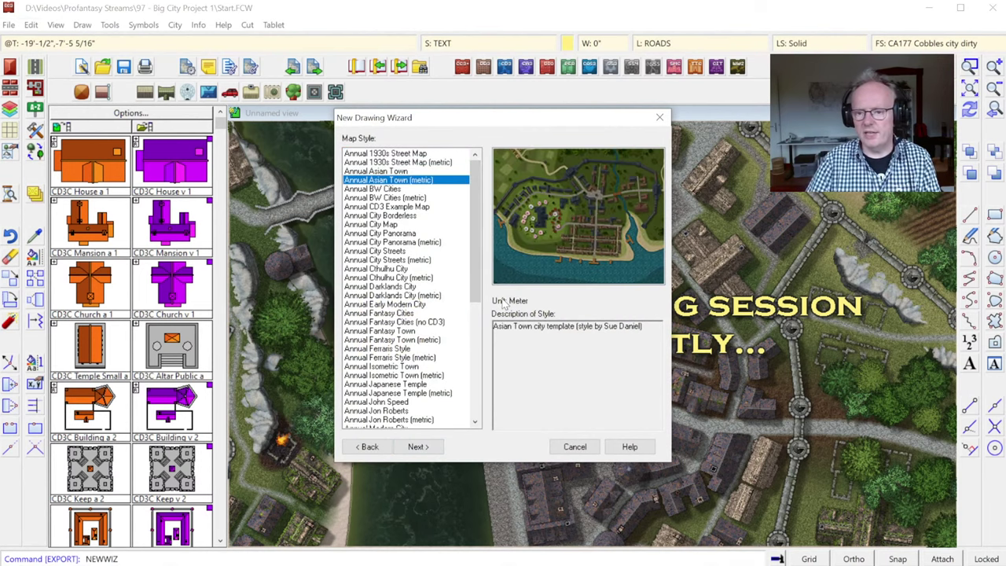
pyautogui.press('Down')
pyautogui.press('Down')
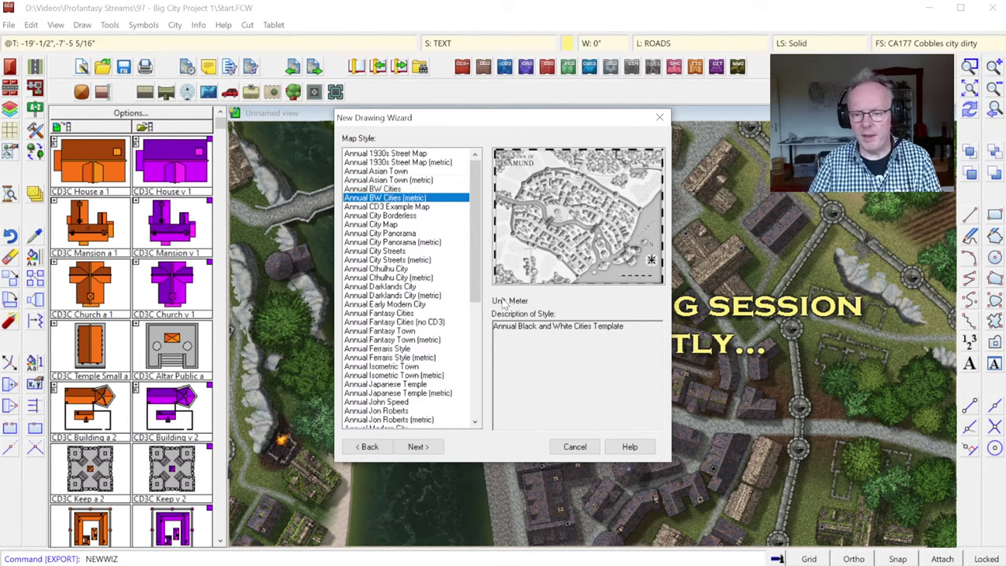
pyautogui.press('Down')
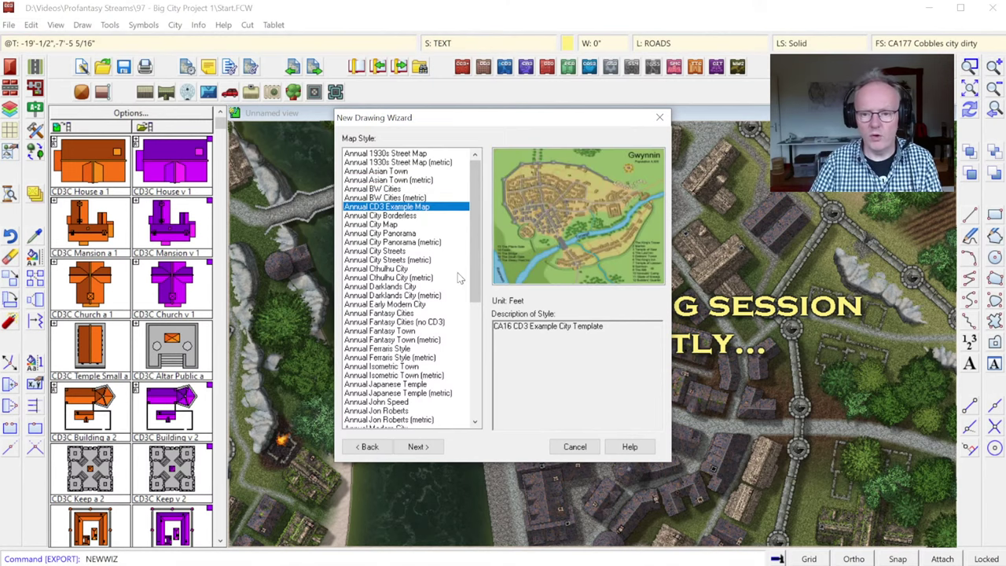
pyautogui.press('Down')
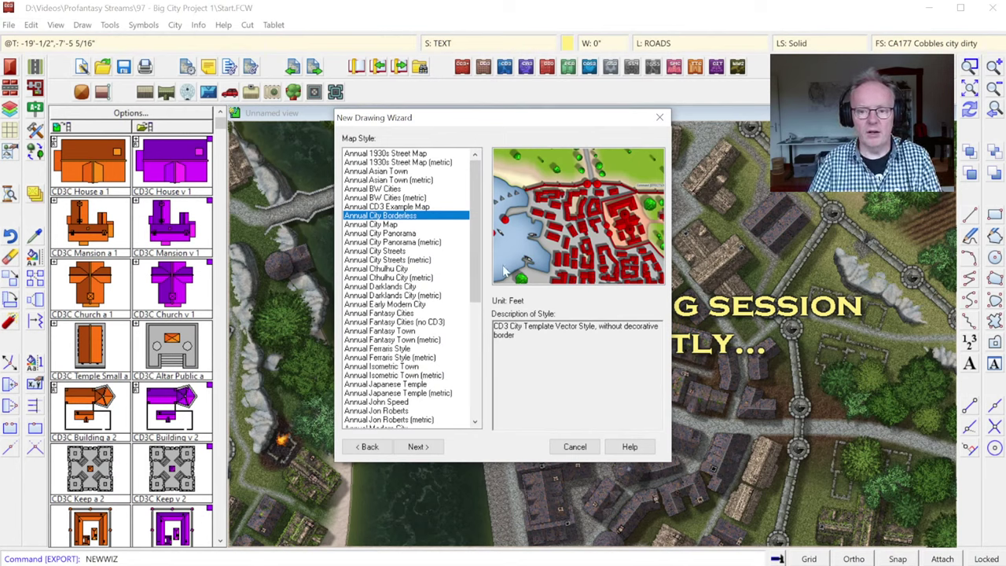
pyautogui.press('Down')
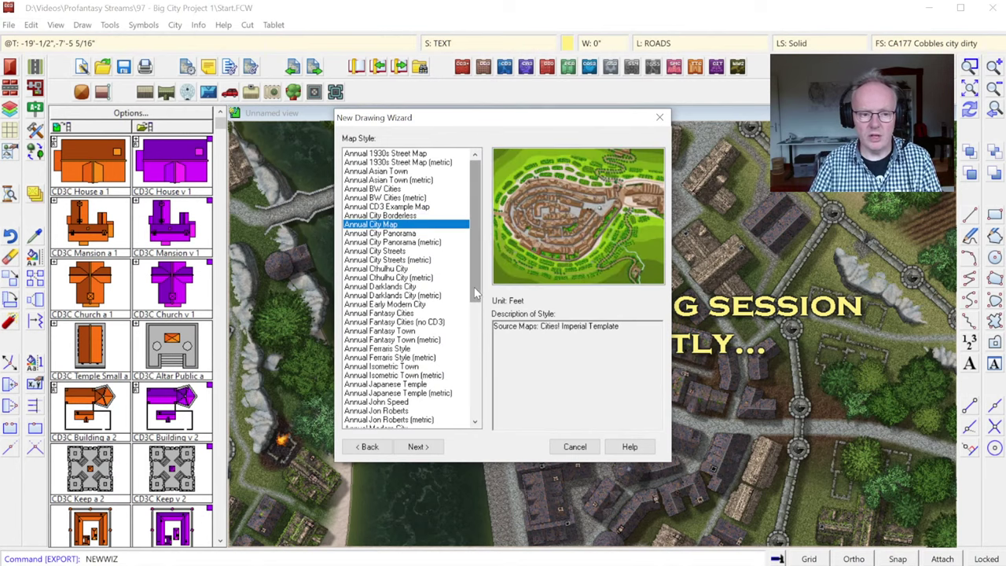
pyautogui.press('Down')
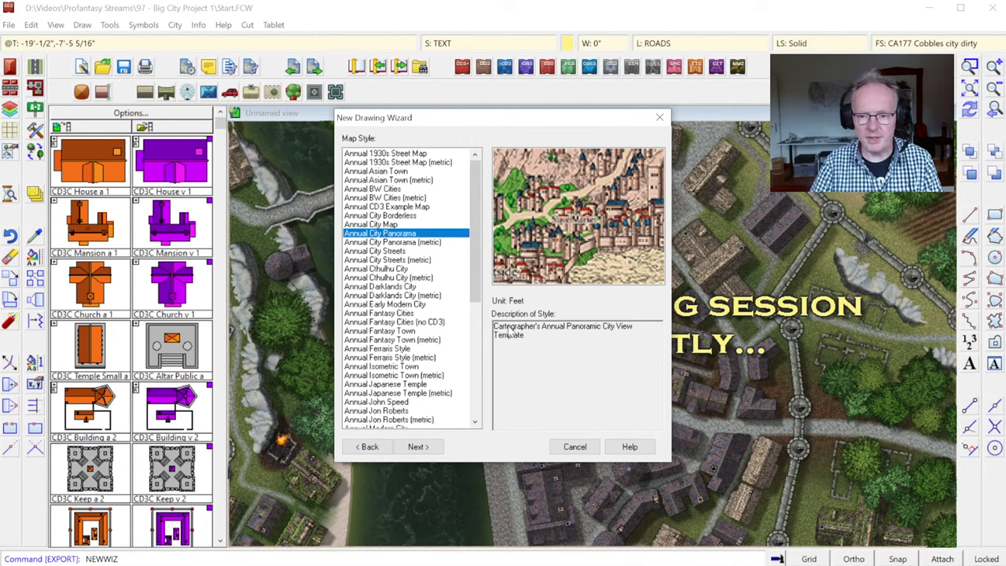
pyautogui.press('Down')
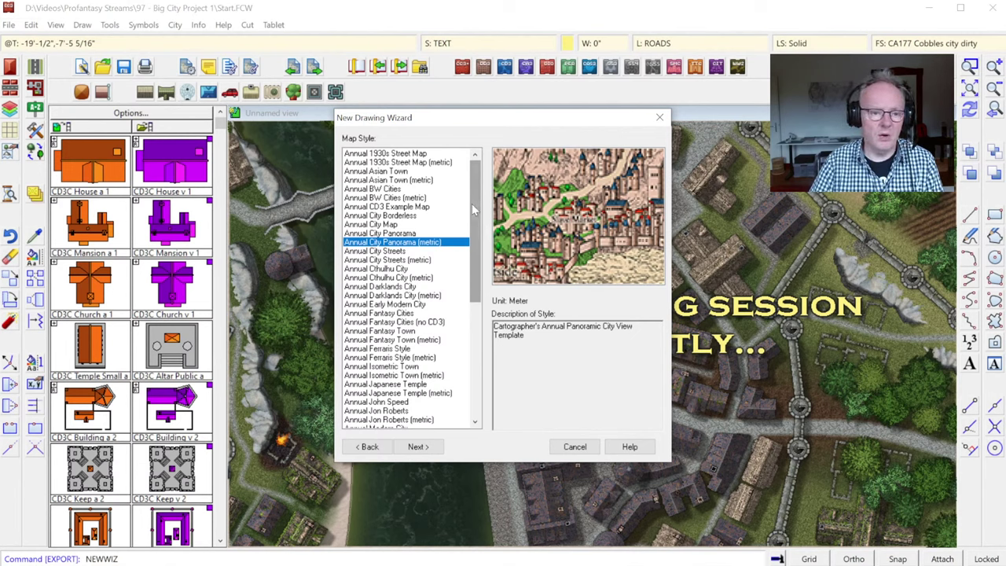
# Compare the previews of the Annual Jon Roberts (metric) and Annual Darklands City styles.
pyautogui.moveTo(475, 207); pyautogui.dragTo(488, 326)
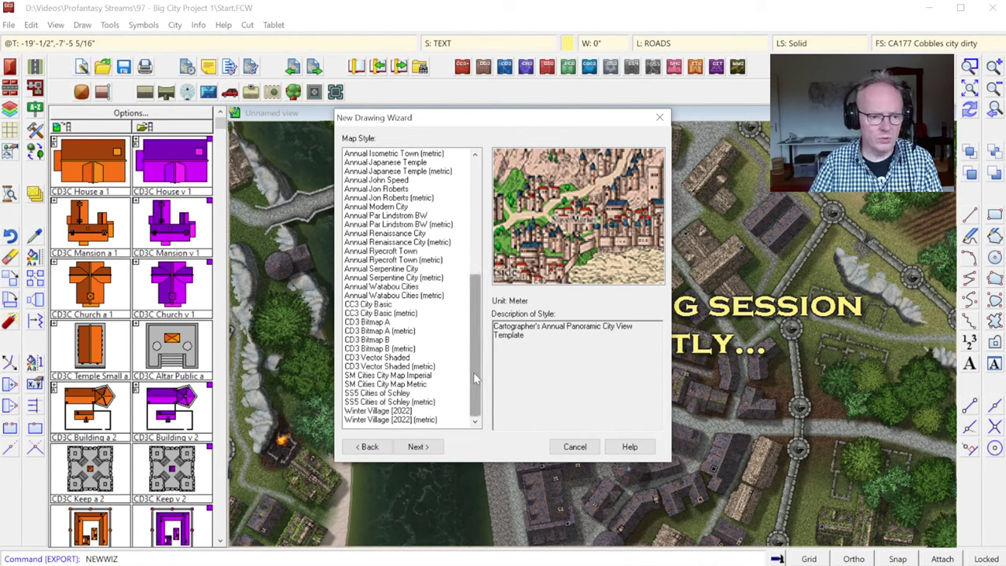
pyautogui.scroll(1, 473, 372)
pyautogui.click(389, 234)
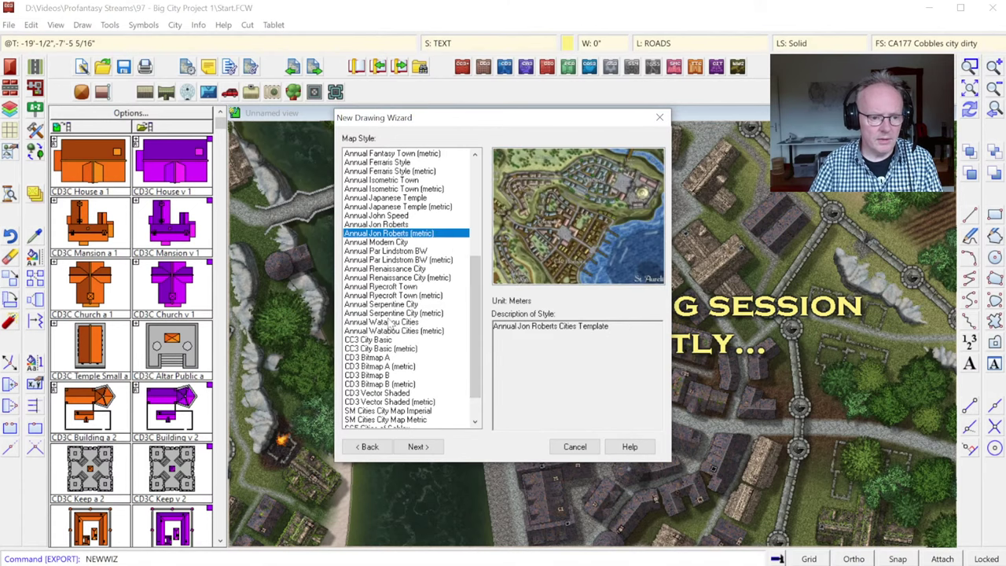
pyautogui.scroll(6, 398, 260)
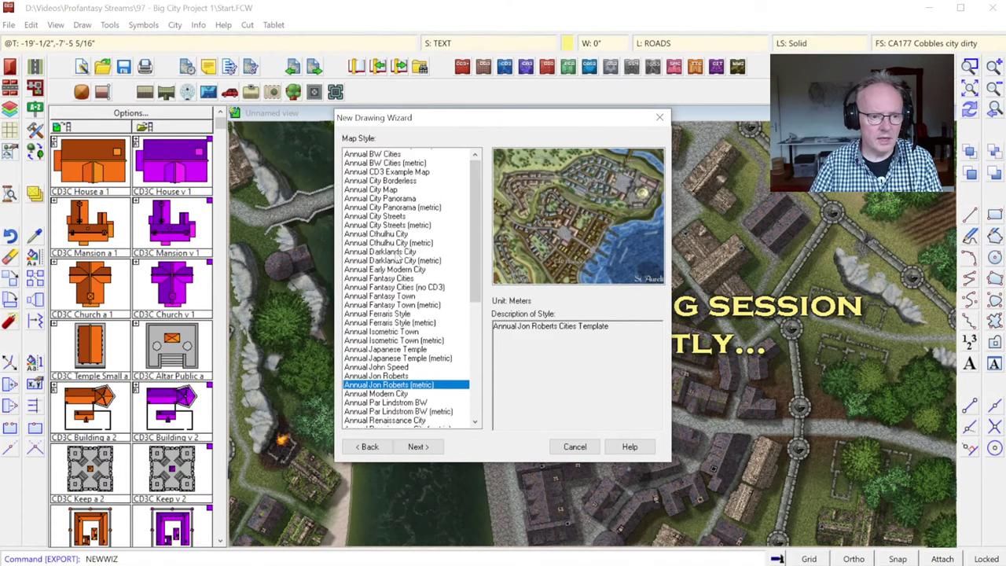
pyautogui.scroll(1, 399, 257)
pyautogui.click(389, 287)
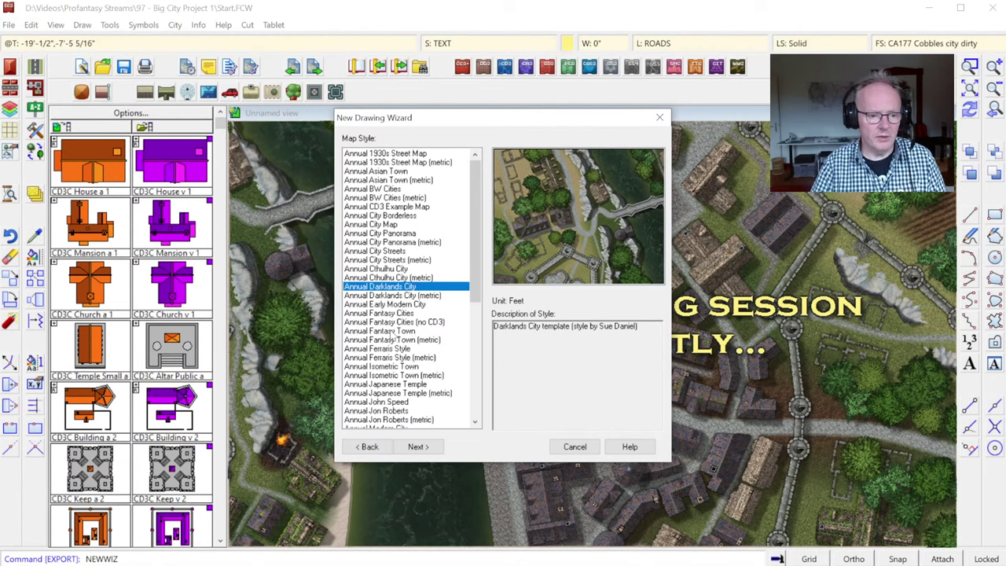
# Preview the Annual Ferraris Style, Annual John Speed, Annual Jon Roberts and Annual Serpentine City map styles.
pyautogui.click(393, 349)
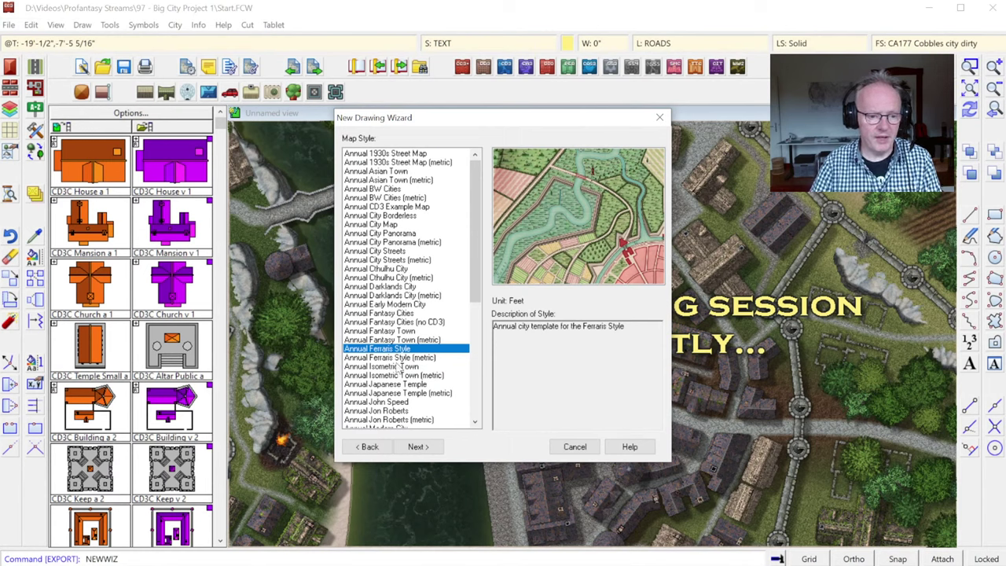
pyautogui.click(390, 401)
pyautogui.click(393, 411)
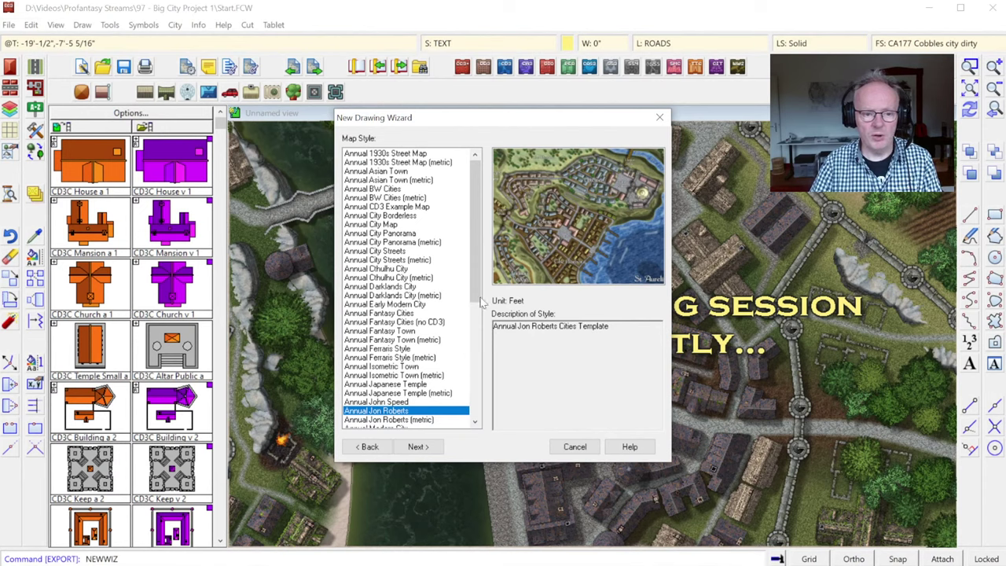
pyautogui.moveTo(475, 301); pyautogui.dragTo(492, 377)
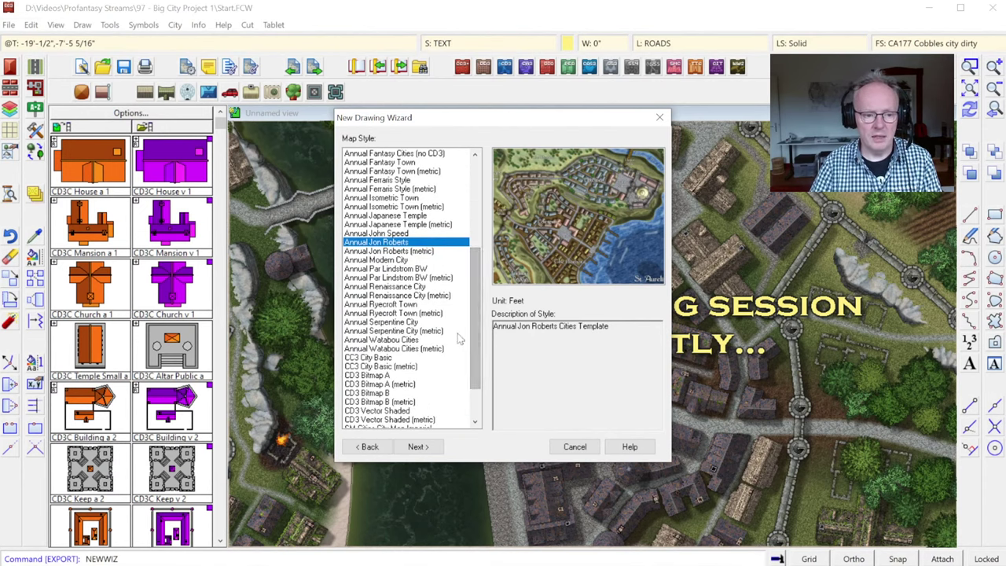
pyautogui.click(396, 322)
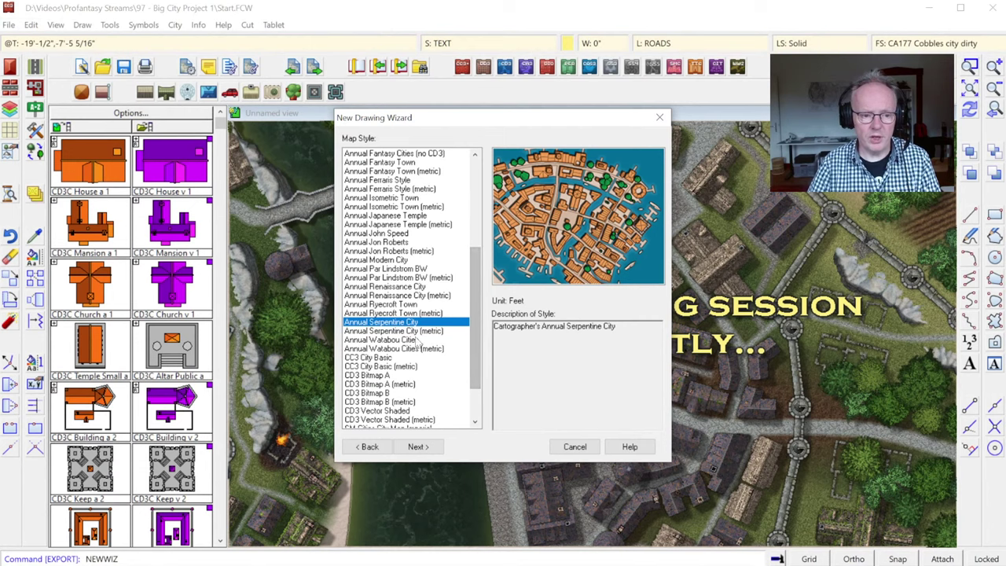
# Choose the non-metric Annual Darklands City style for the new map and proceed to its dimensions.
pyautogui.scroll(3, 473, 339)
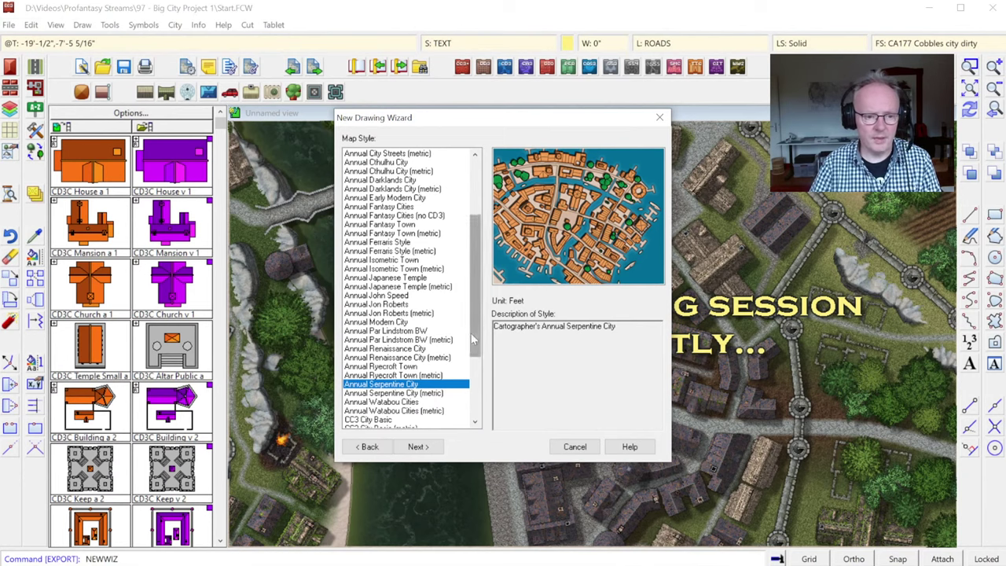
pyautogui.scroll(2, 397, 244)
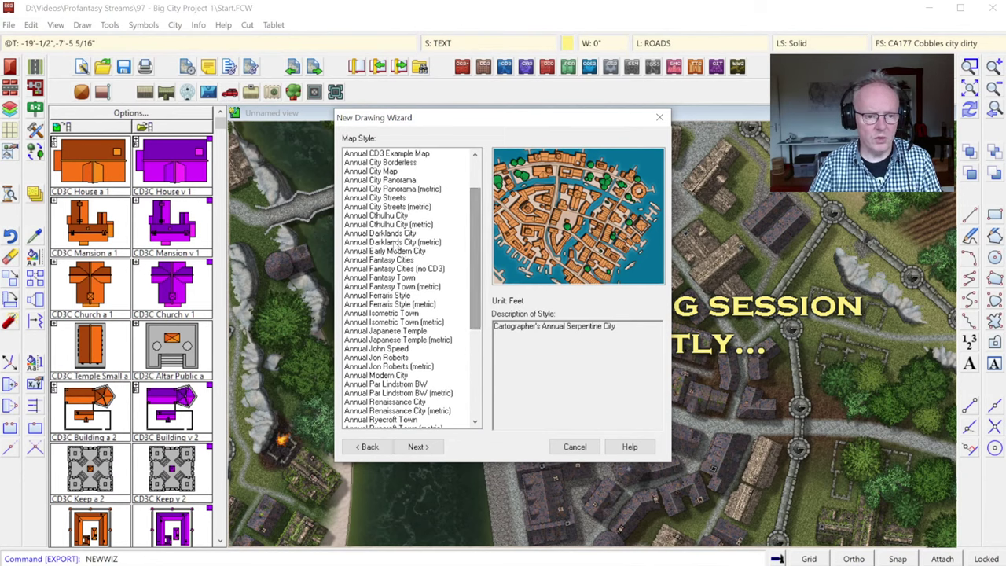
pyautogui.click(395, 234)
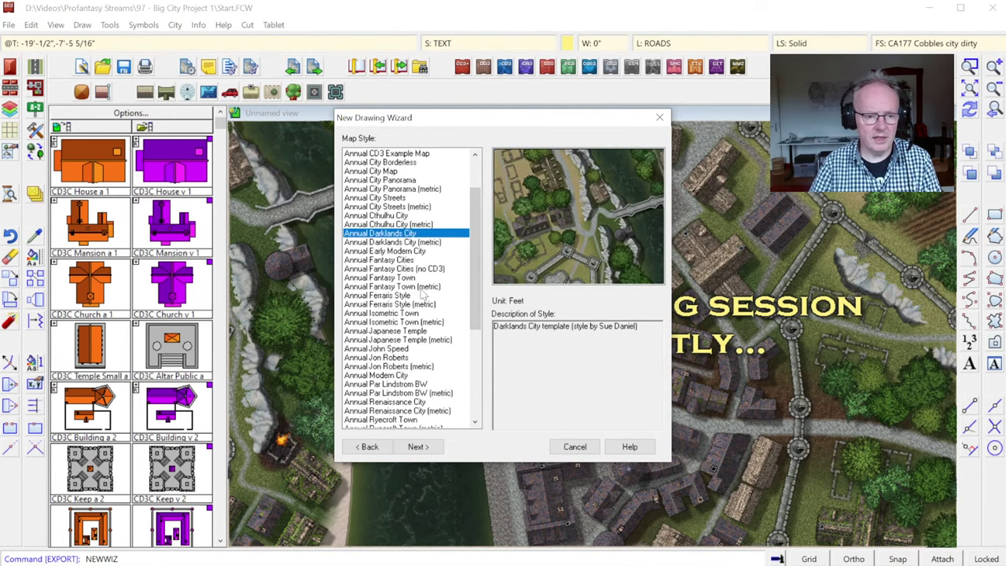
pyautogui.click(425, 451)
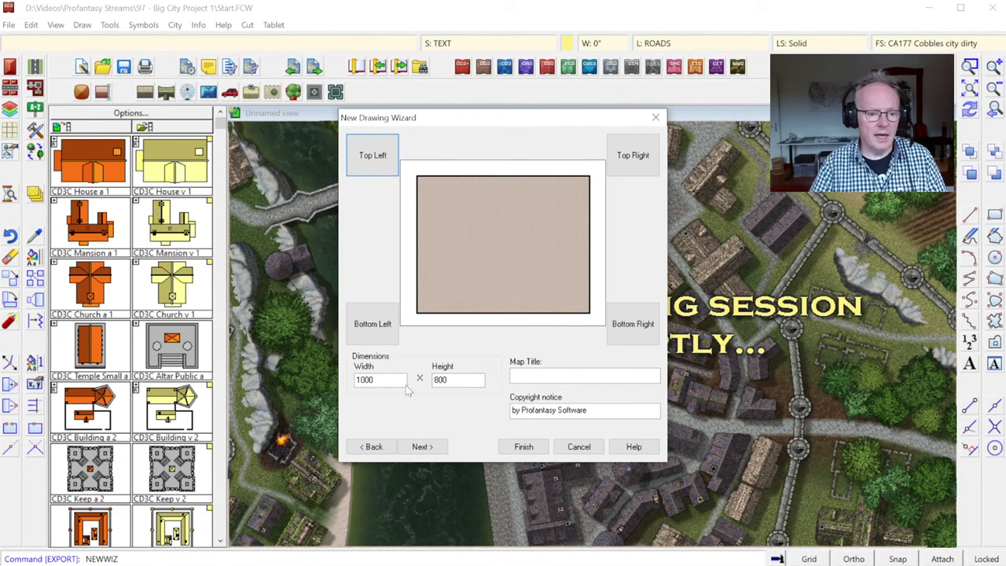
# Set the map's width to 5000 and height to 4000 feet and finish the new drawing setup.
pyautogui.doubleClick(369, 379)
pyautogui.write('5000')
pyautogui.press('Tab')
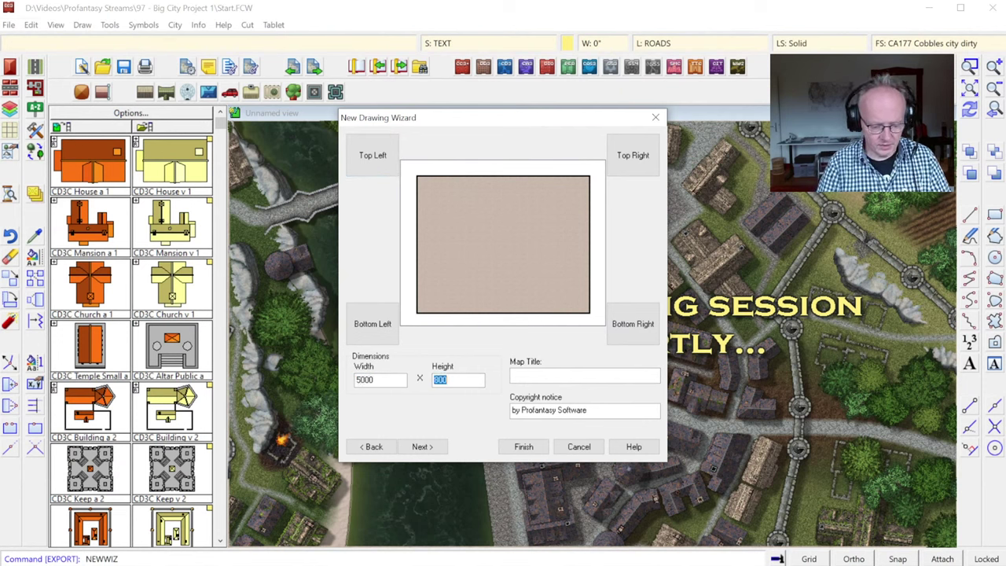
pyautogui.write('4000')
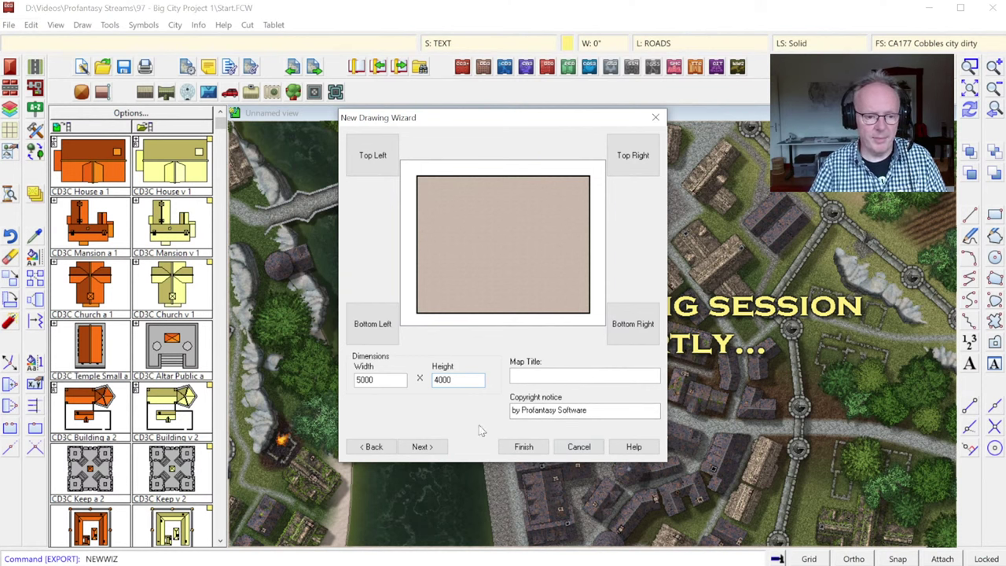
pyautogui.click(523, 447)
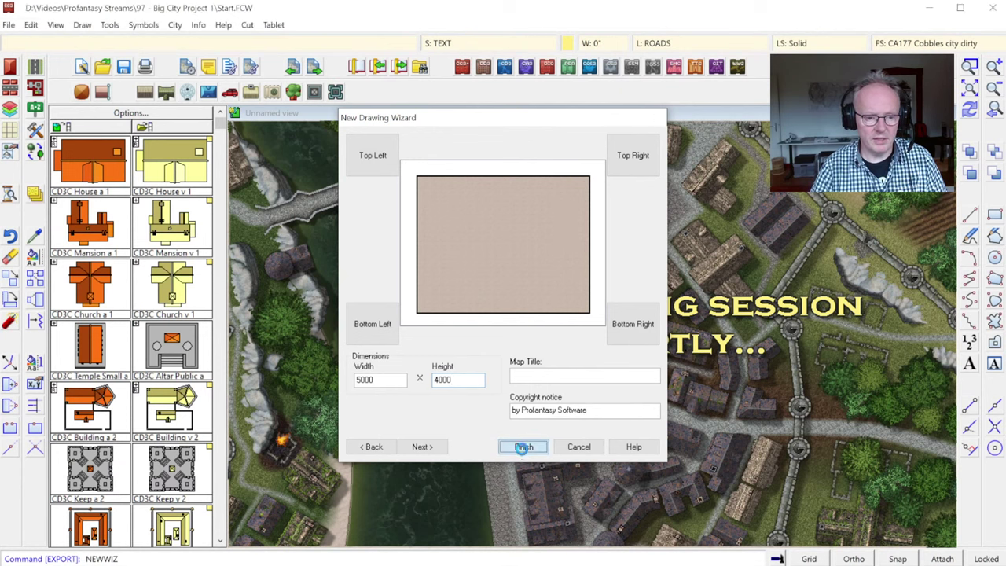
# Save the new map as Drakkenhall in the folder Videos > Profantasy Streams > 97 - Big City Project 1.
pyautogui.scroll(-3, 56, 354)
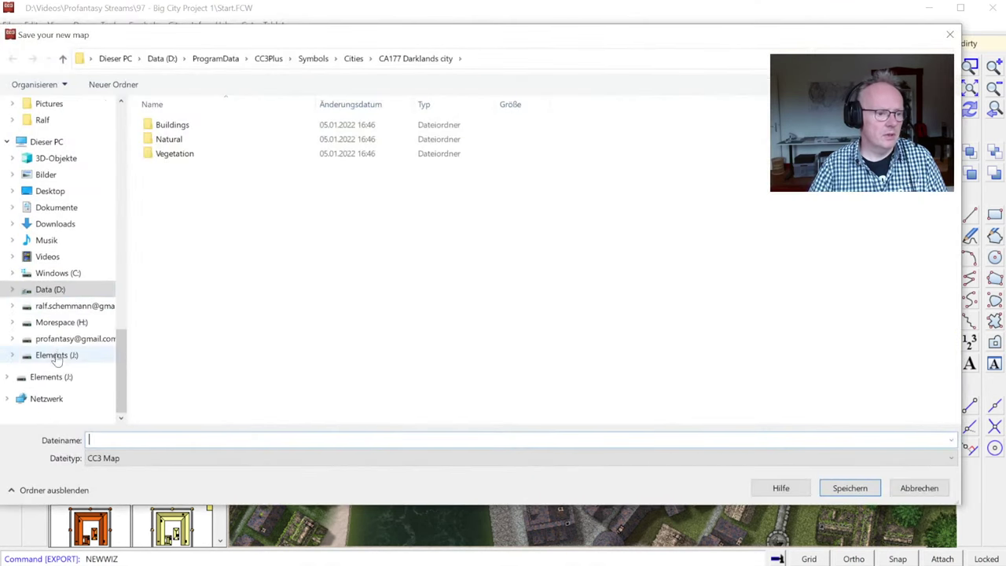
pyautogui.click(49, 256)
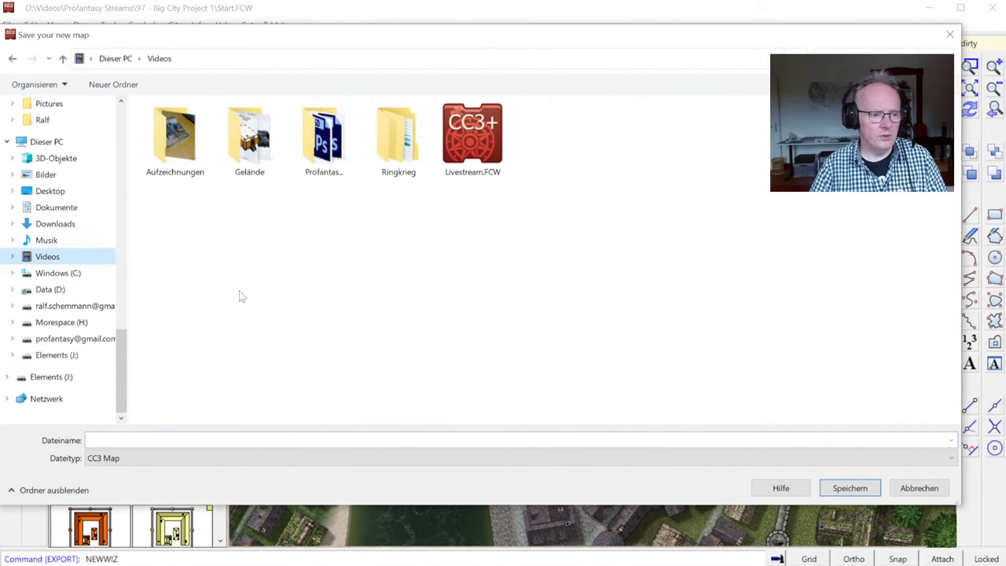
pyautogui.doubleClick(323, 138)
pyautogui.scroll(-2, 393, 352)
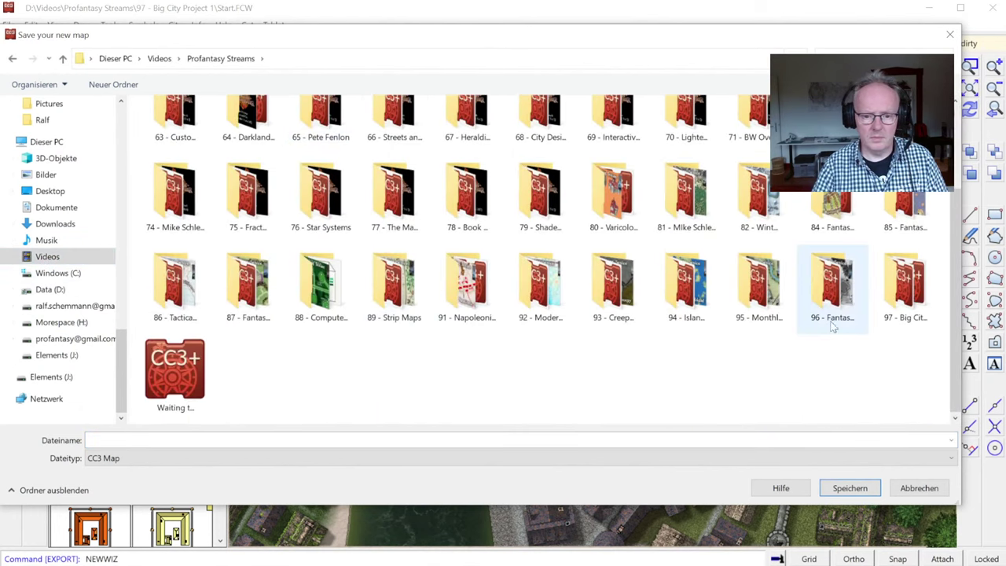
pyautogui.doubleClick(904, 286)
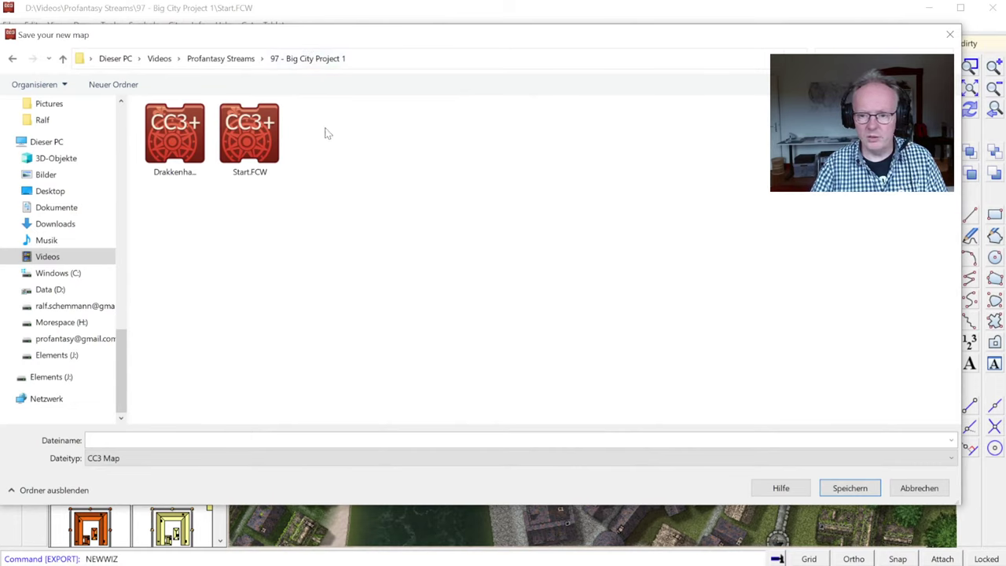
pyautogui.click(375, 438)
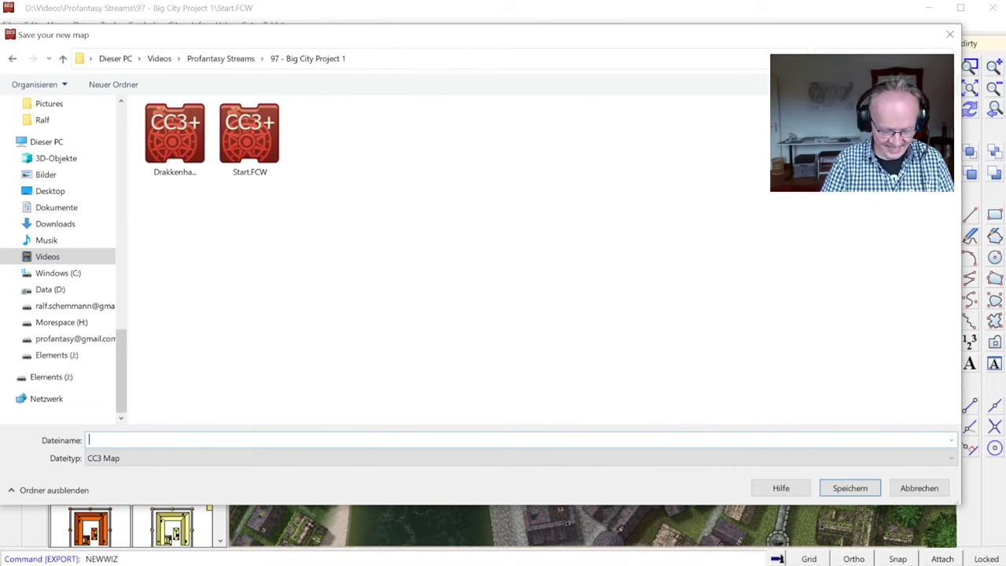
pyautogui.write('Drakkenhall')
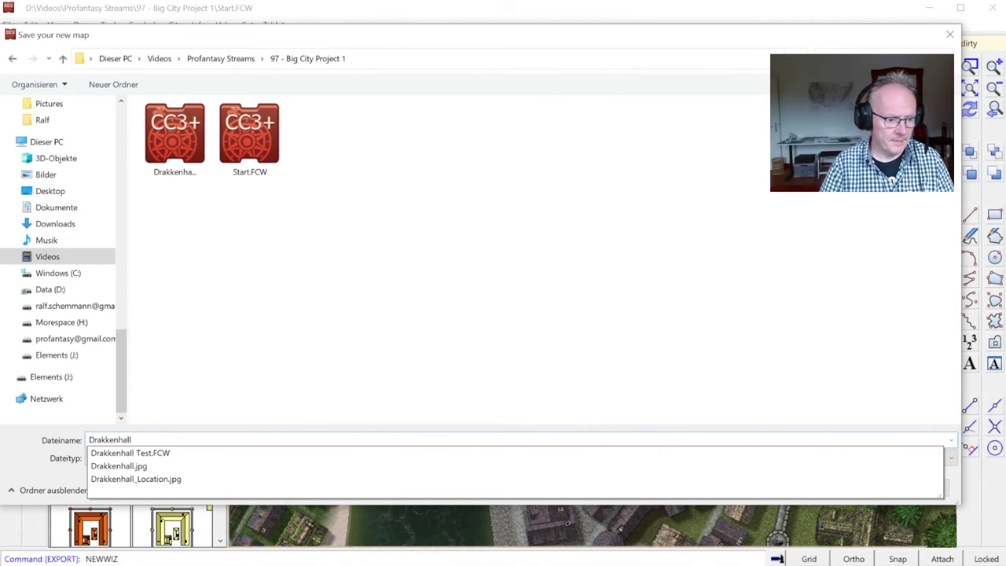
pyautogui.press('Return')
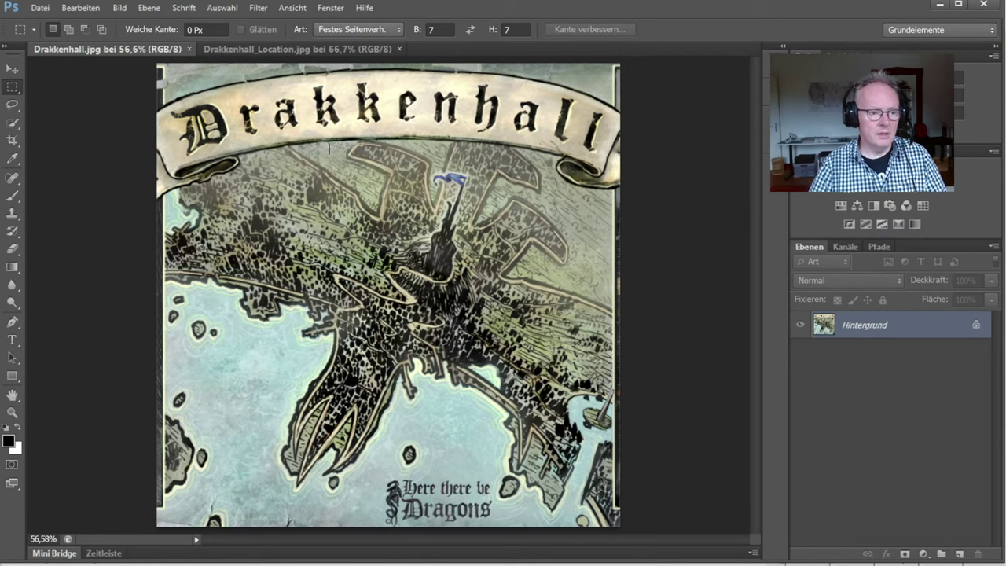
# Compare the Drakkenhall.jpg city illustration with the Drakkenhall_Location.jpg regional map in Photoshop.
pyautogui.click(279, 48)
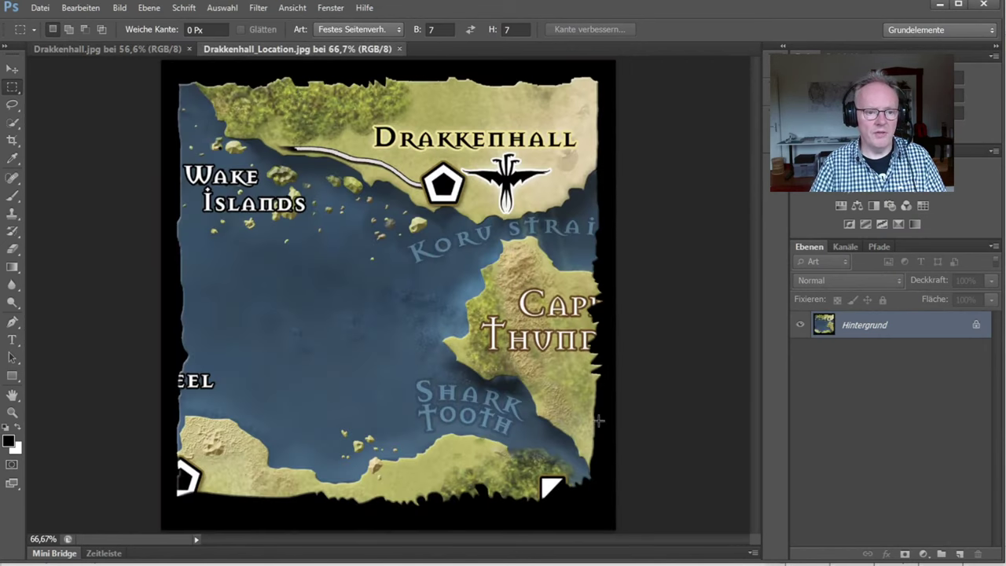
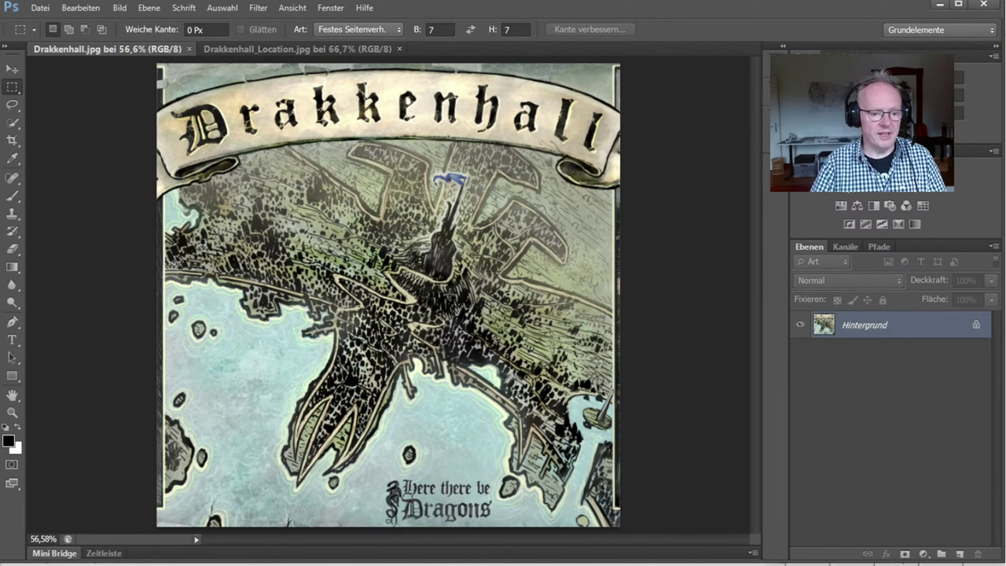
pyautogui.click(299, 49)
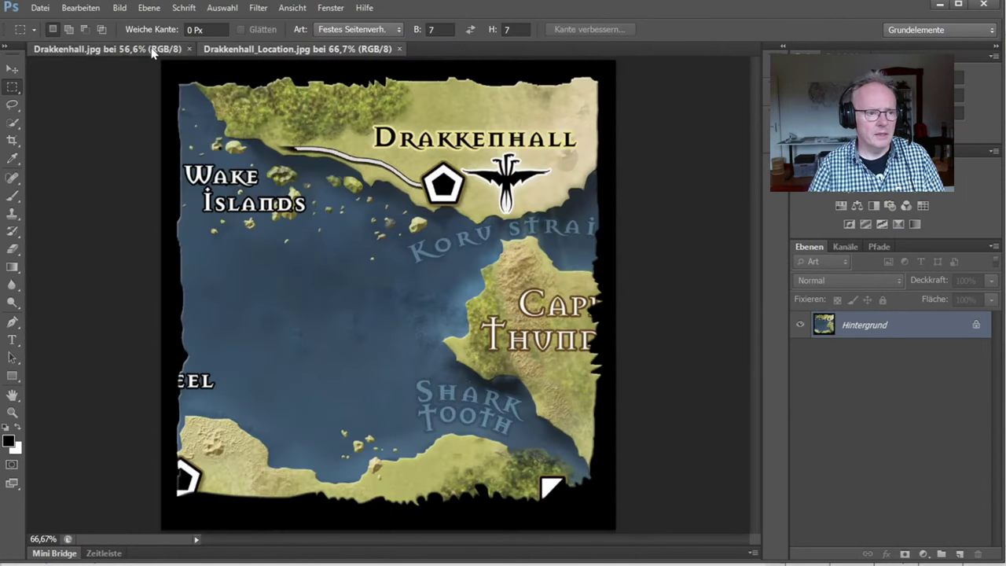
# Switch to the Drakkenhall landmarks in Notes.txt in TextPad and review the towers, Saltside and the Sea, and Ruins to the West entries.
pyautogui.click(154, 49)
pyautogui.hotkey('alt', 'Tab')
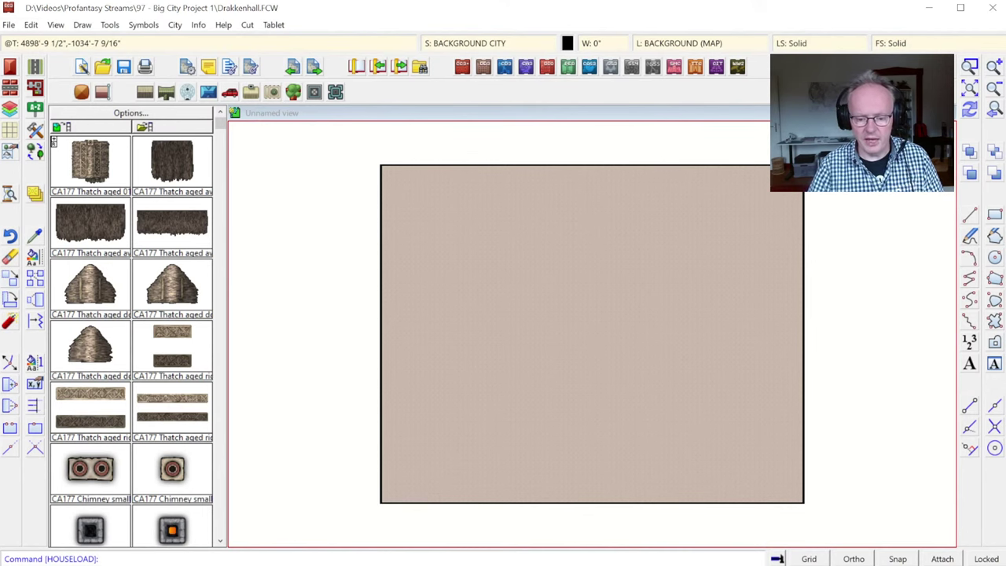
pyautogui.hotkey('alt', 'Tab')
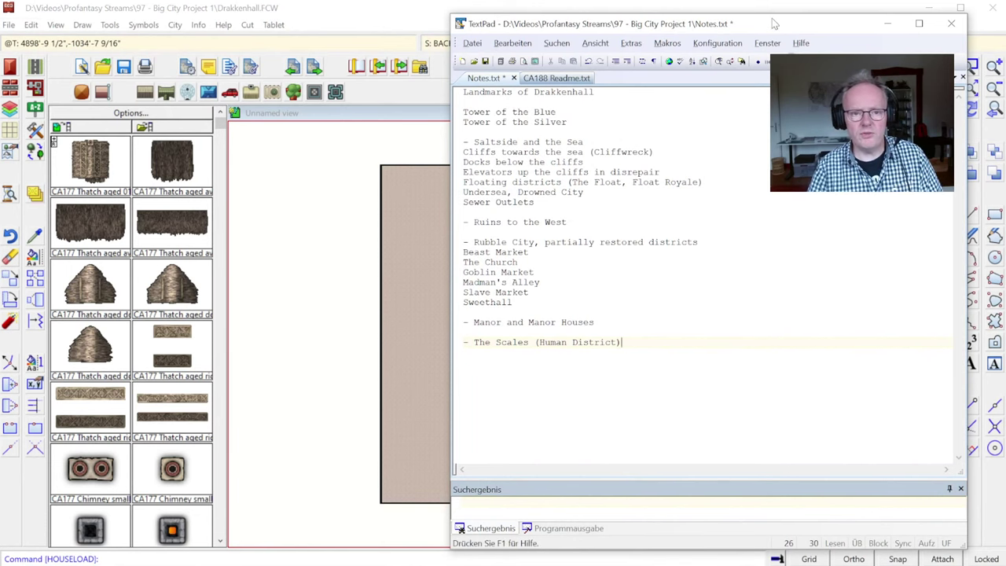
pyautogui.moveTo(774, 24); pyautogui.dragTo(729, 28)
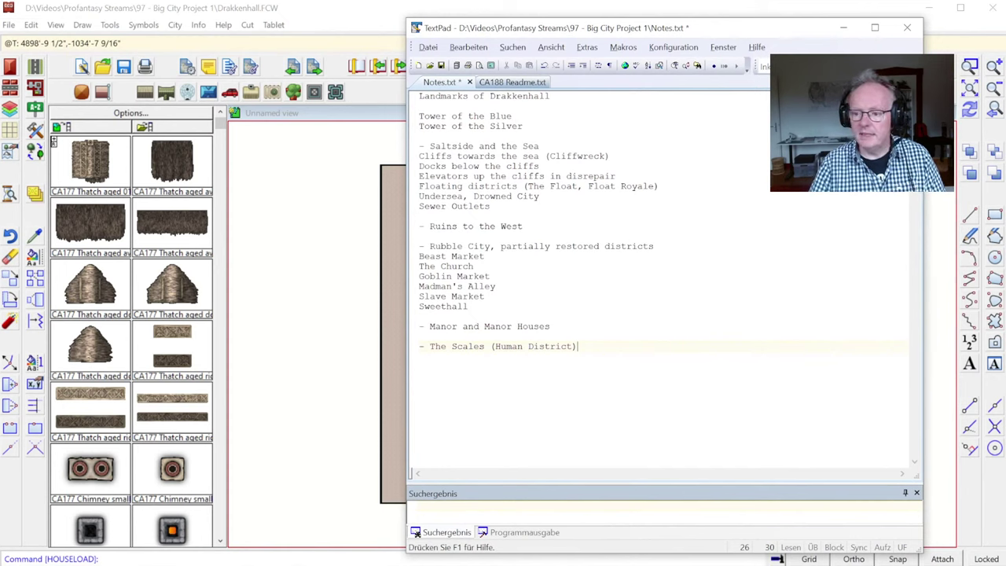
pyautogui.click(510, 115)
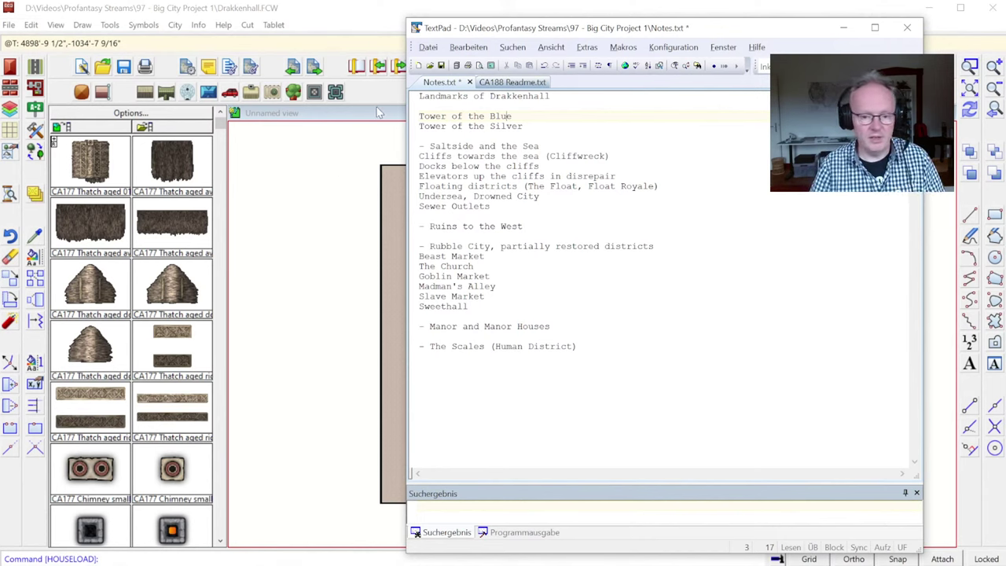
pyautogui.click(491, 206)
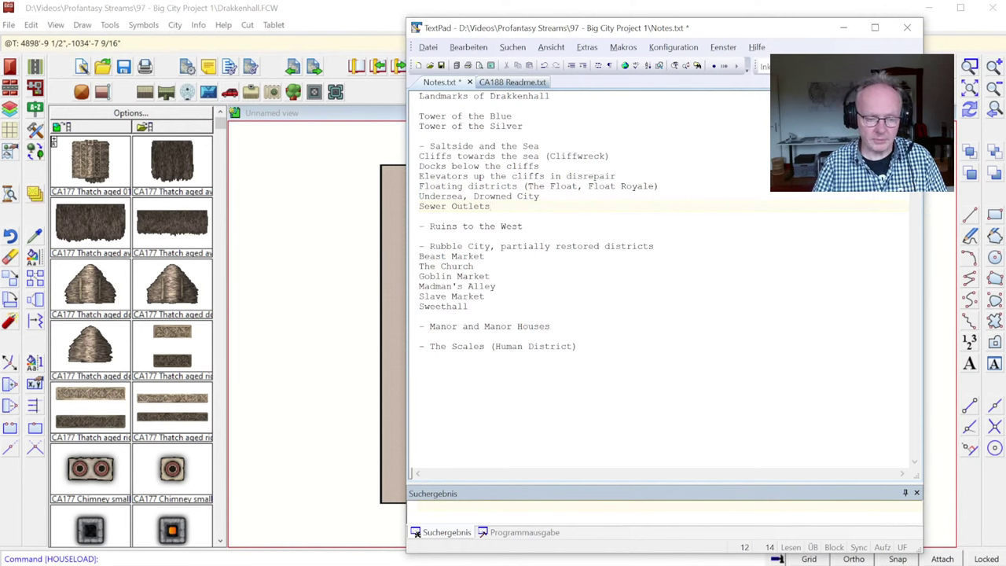
pyautogui.press('Down')
pyautogui.press('Down')
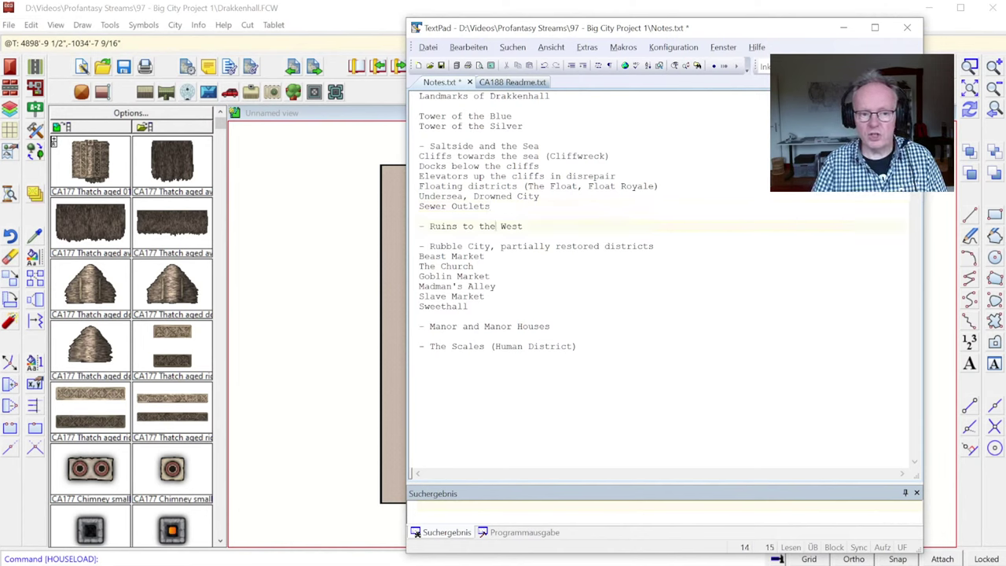
pyautogui.press('Down')
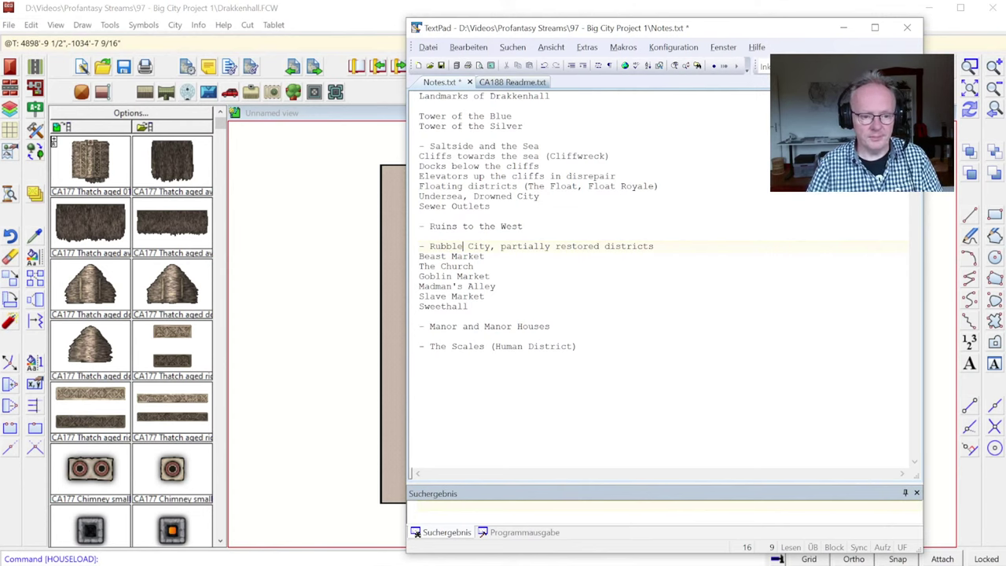
# Review the Rubble City places, Manor and Manor Houses, and The Scales entries in the landmark notes, and return to the map.
pyautogui.click(474, 267)
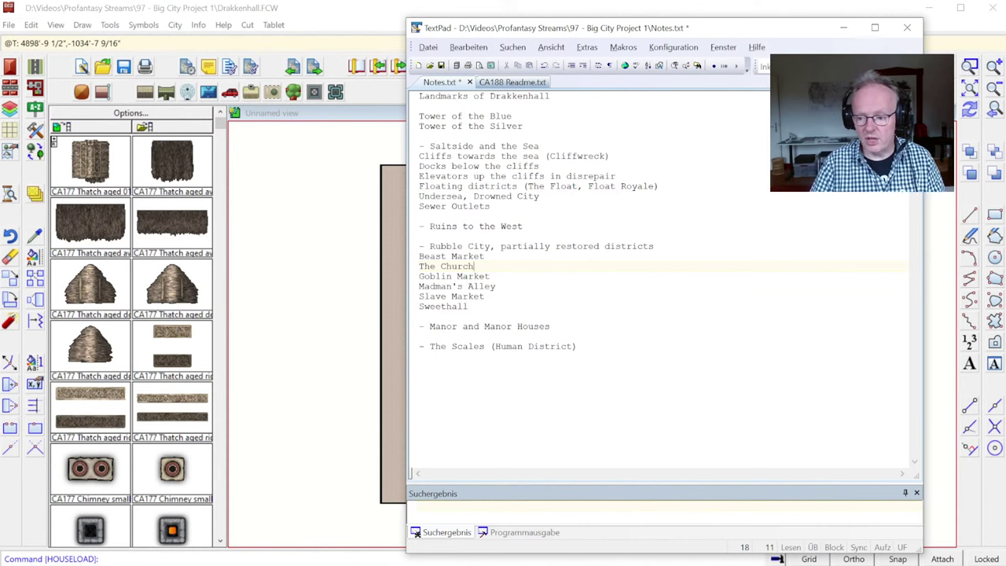
pyautogui.press('Down')
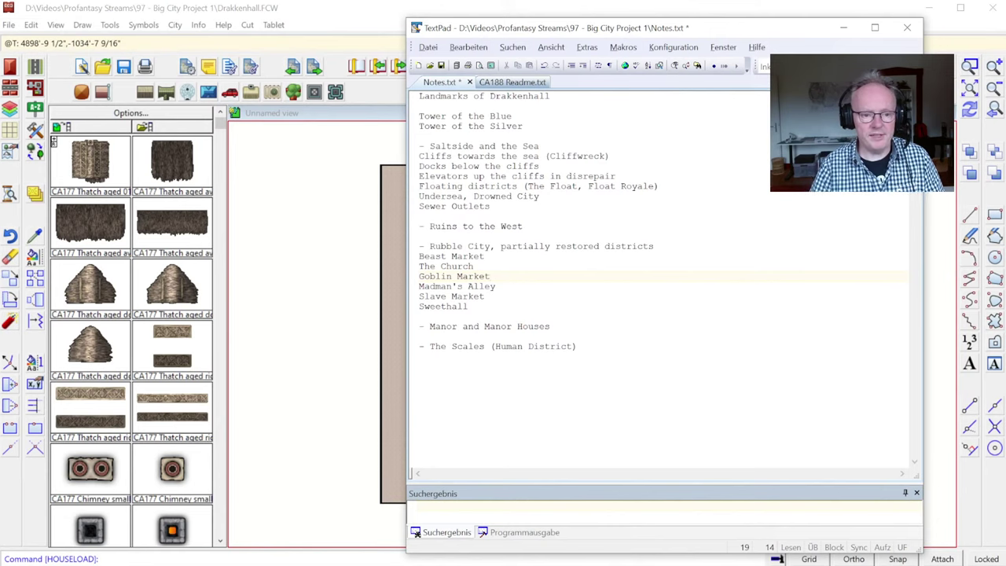
pyautogui.click(495, 286)
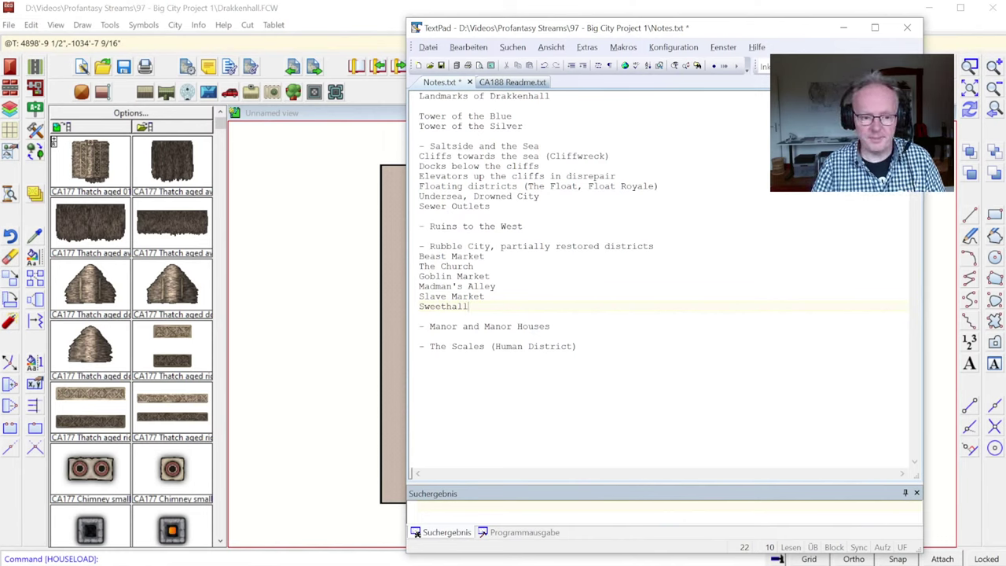
pyautogui.click(550, 326)
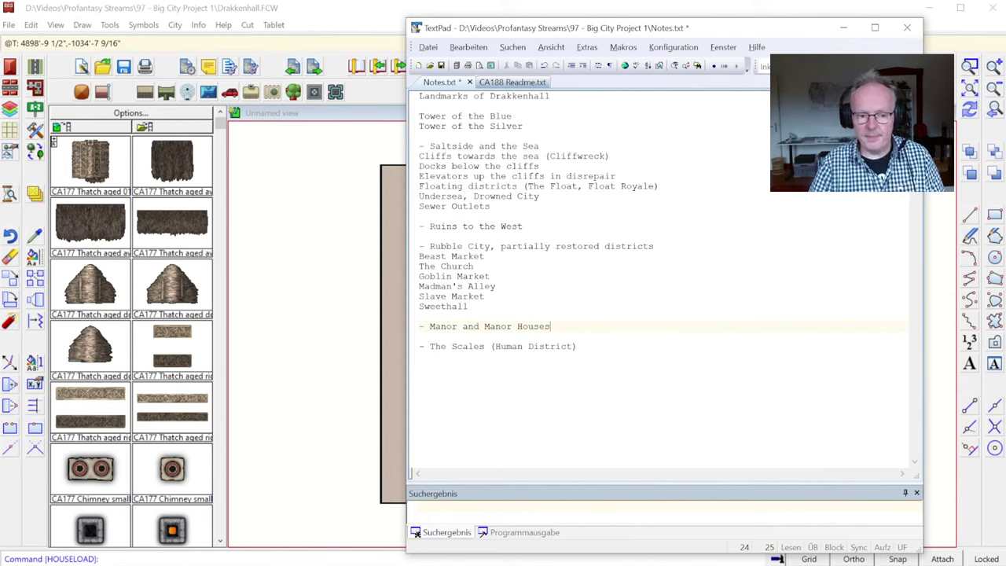
pyautogui.click(582, 346)
pyautogui.press('BackSpace')
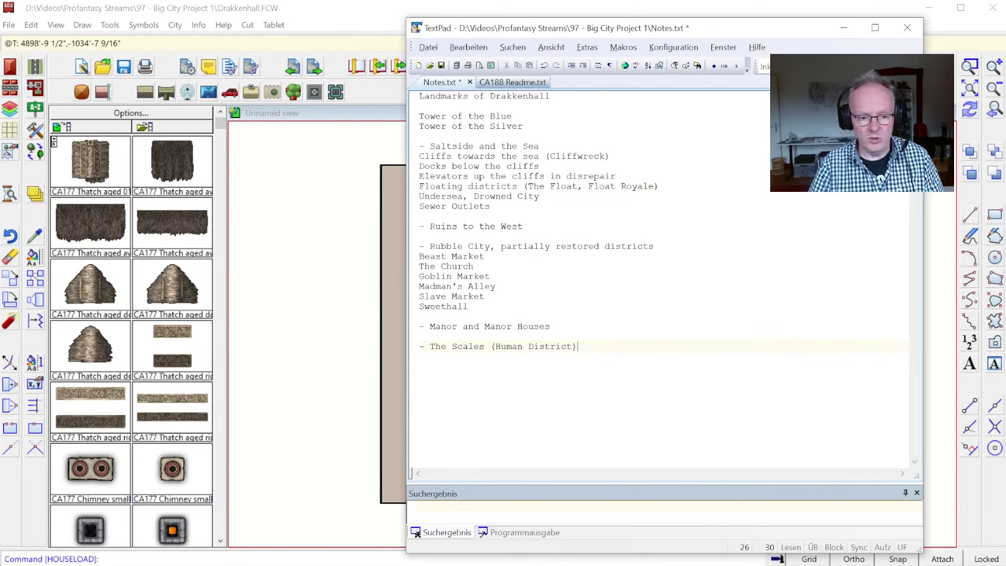
pyautogui.press('Return')
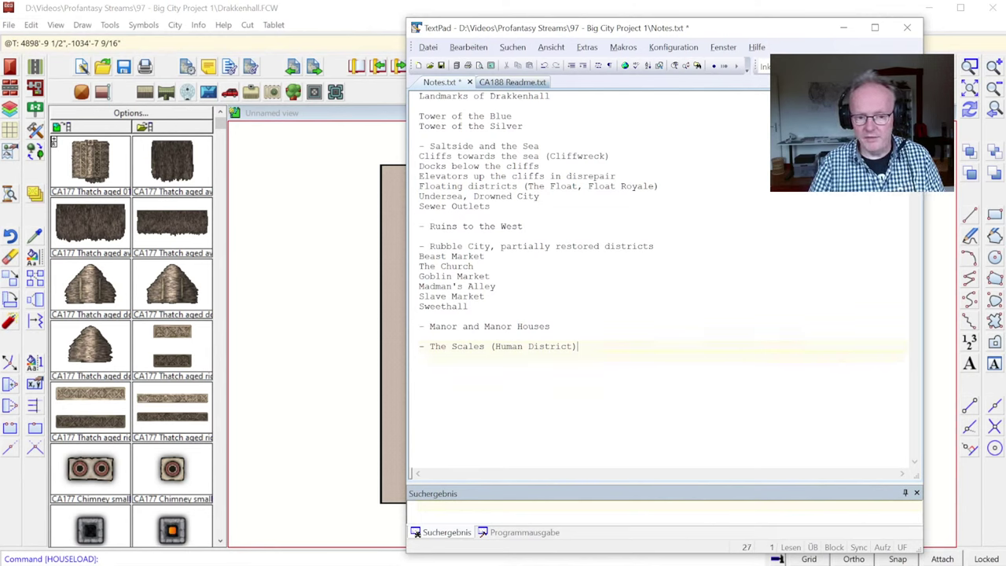
pyautogui.press('BackSpace')
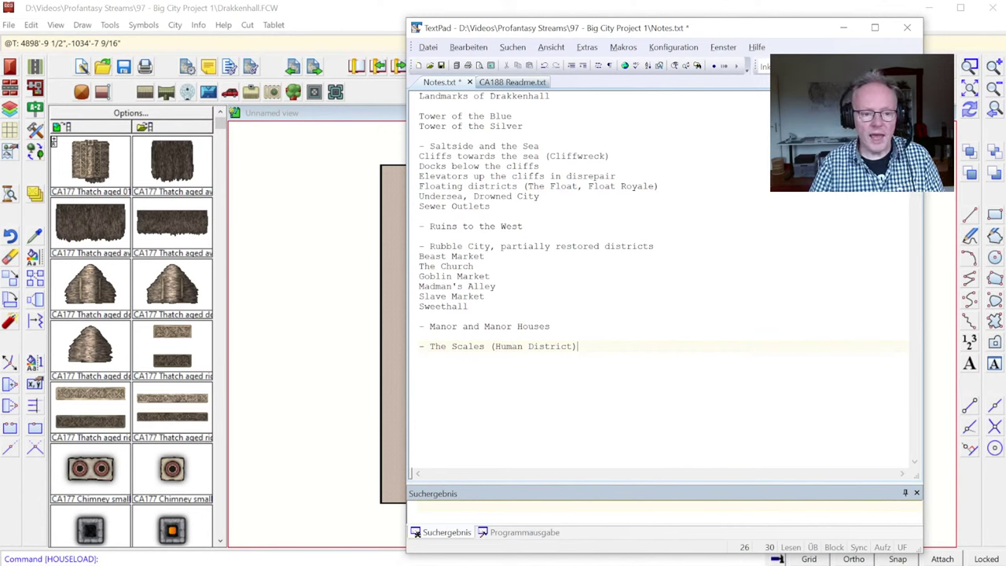
pyautogui.click(468, 346)
pyautogui.click(500, 346)
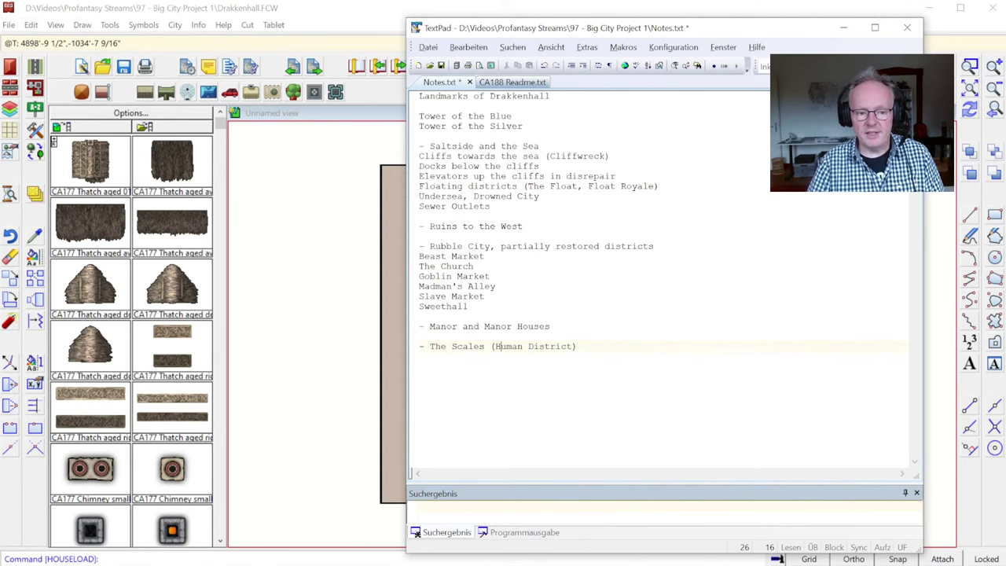
pyautogui.click(565, 11)
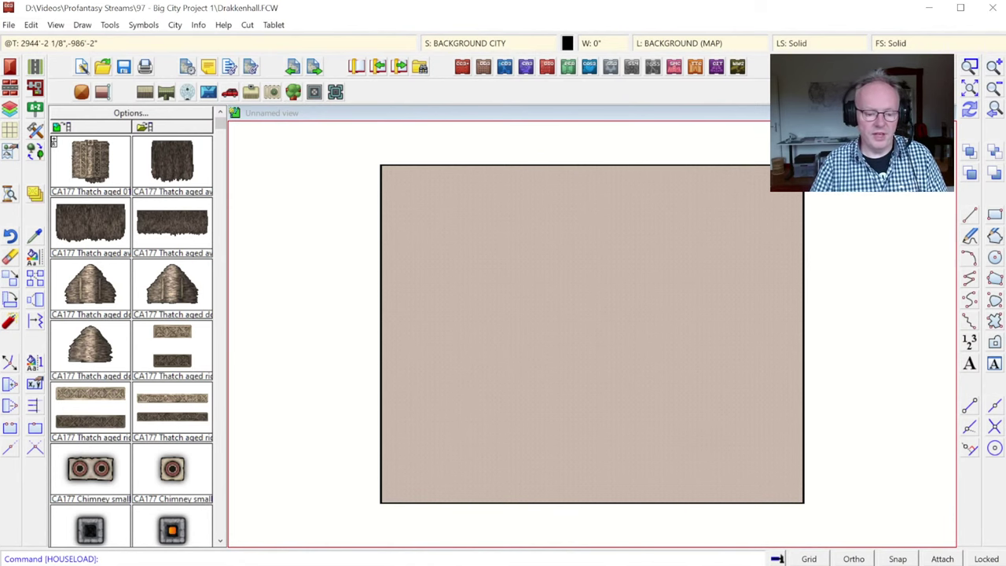
# Copy the complete Drakkenhall landmark list from Notes.txt in TextPad and return to the map in Campaign Cartographer.
pyautogui.hotkey('alt', 'Tab')
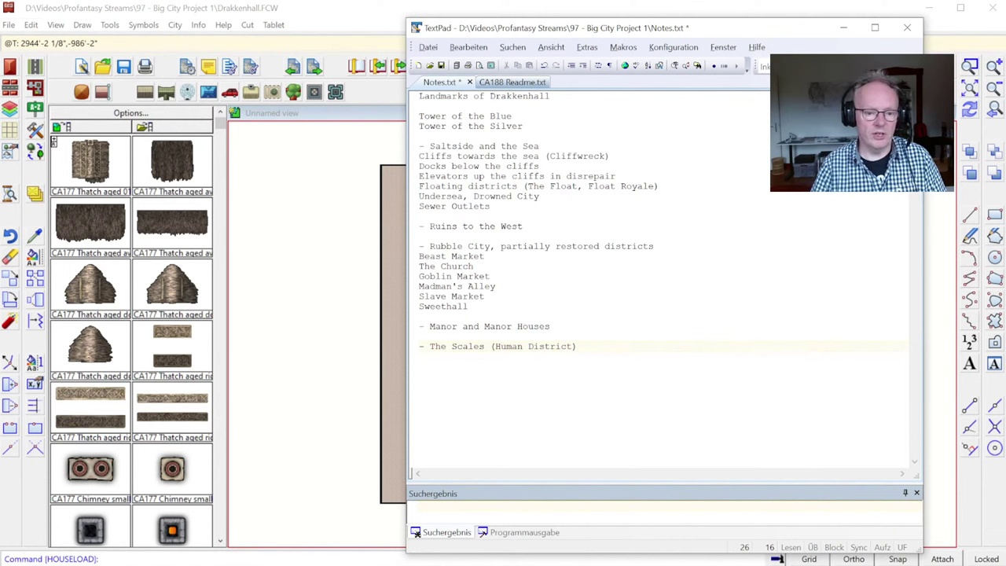
pyautogui.moveTo(581, 346); pyautogui.dragTo(313, 97)
pyautogui.hotkey('ctrl', 'c')
pyautogui.click(371, 13)
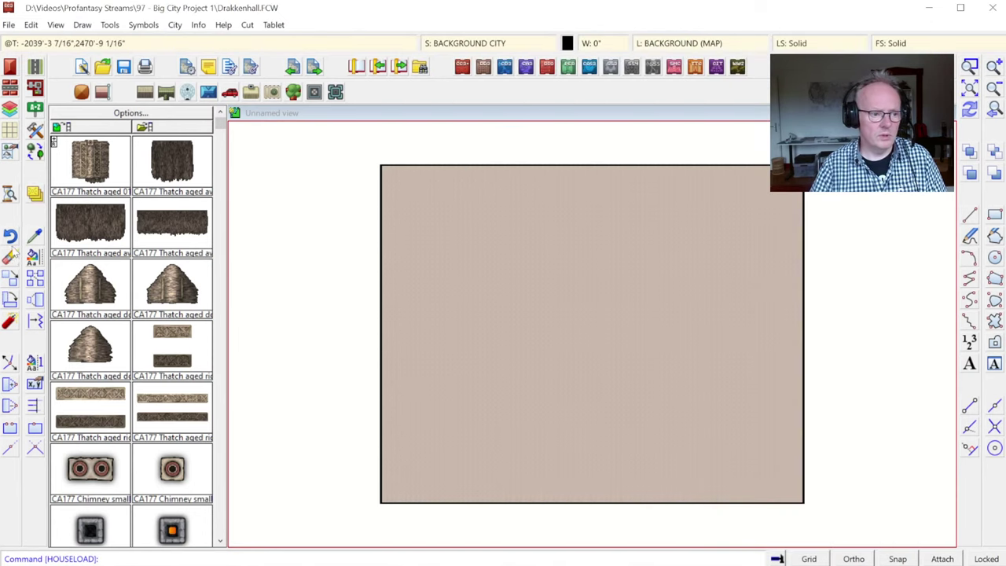
# Place the copied landmark list as left-justified multi-line text outside the map's east border.
pyautogui.write('TEX')
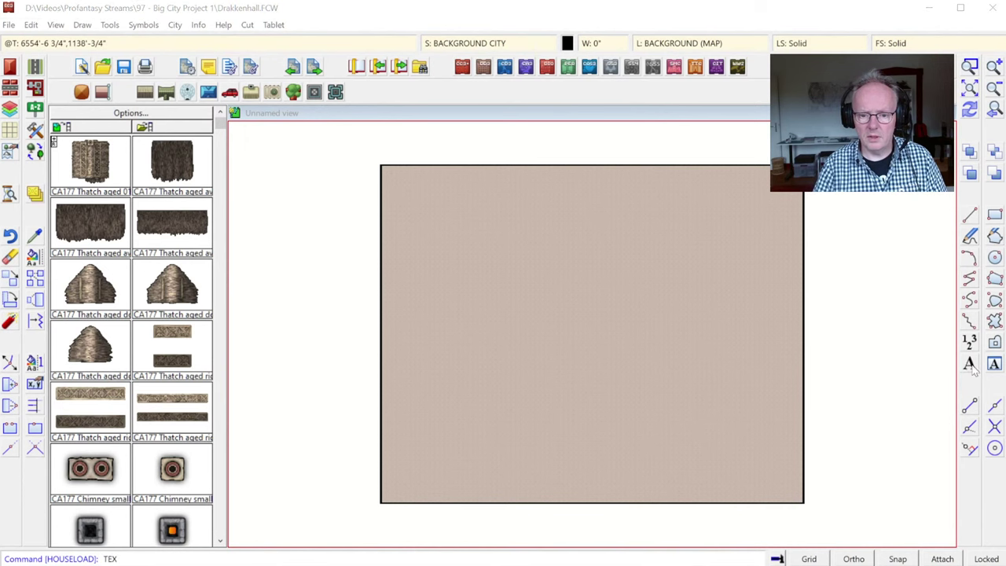
pyautogui.press('Return')
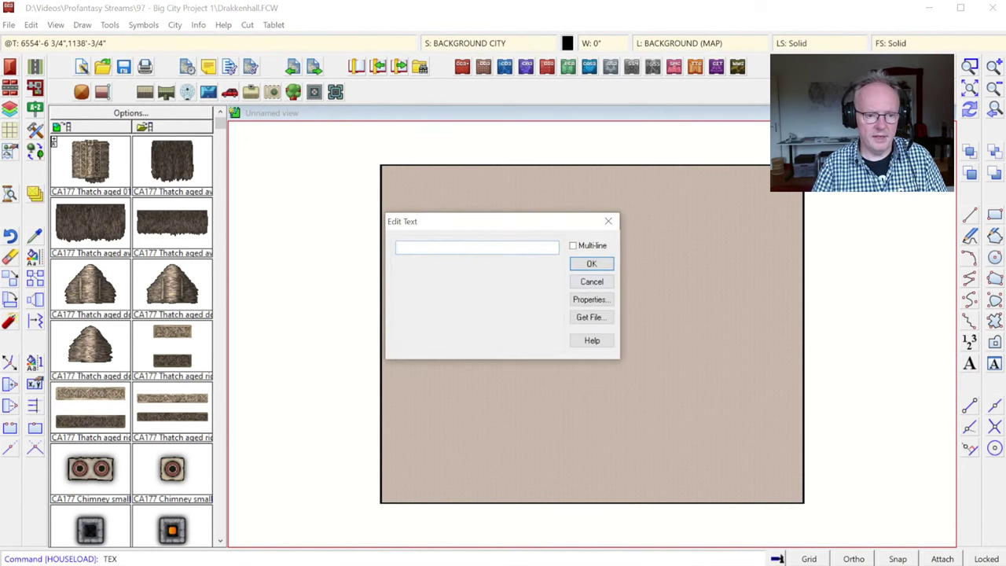
pyautogui.click(573, 245)
pyautogui.hotkey('ctrl', 'v')
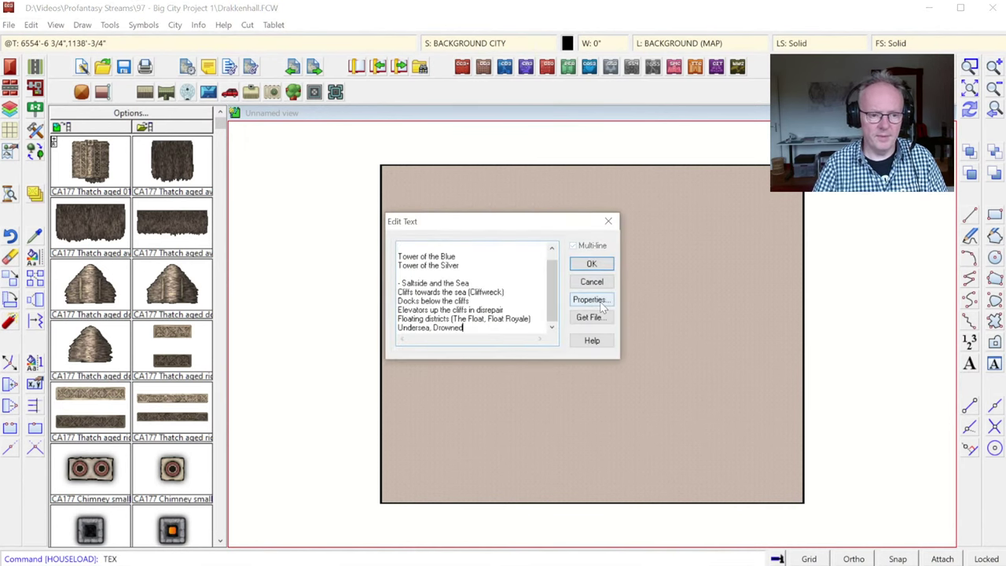
pyautogui.click(591, 264)
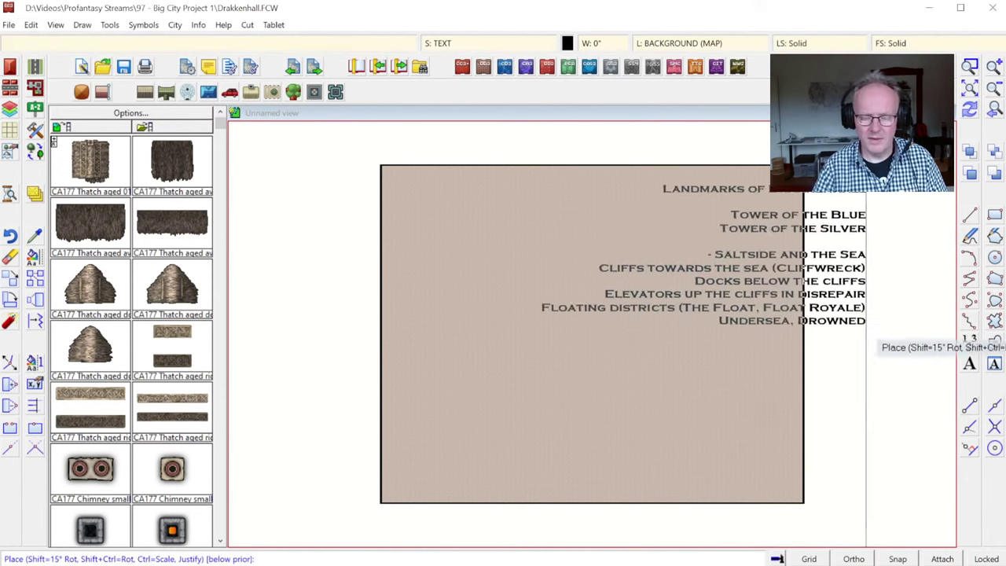
pyautogui.press('j')
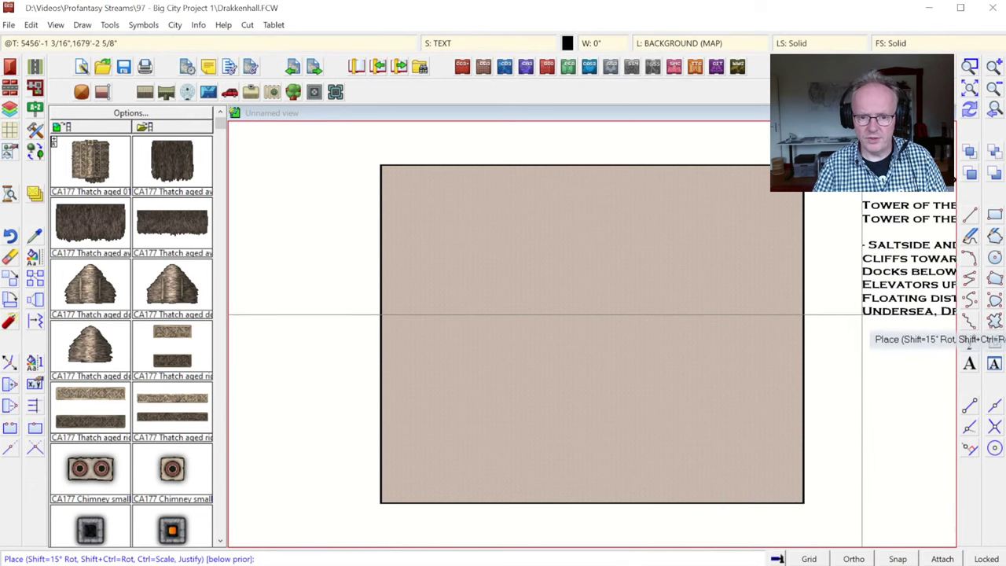
pyautogui.click(861, 315)
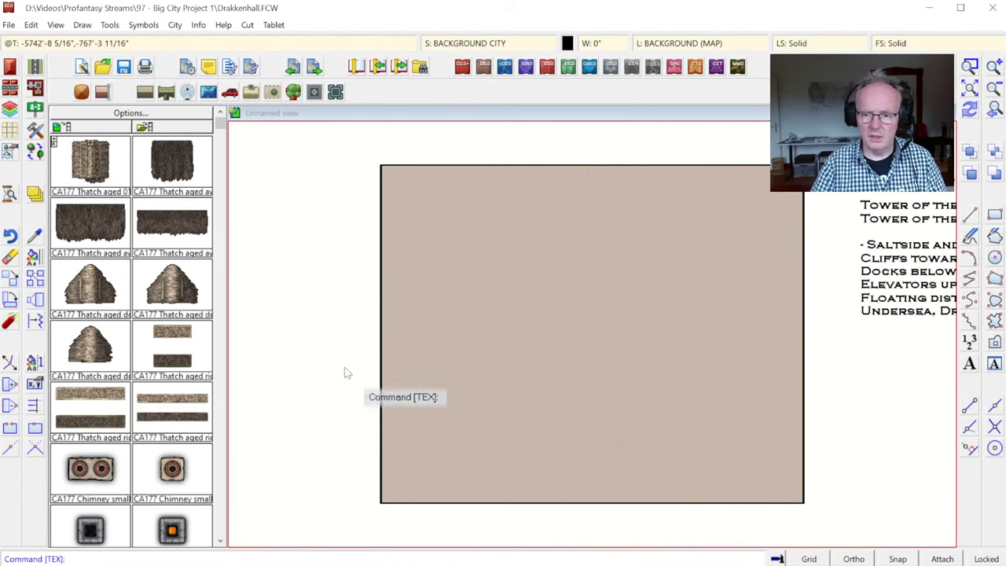
# Change the placed landmark text to the Arial font with height 100 and stretch 1.
pyautogui.rightClick(33, 257)
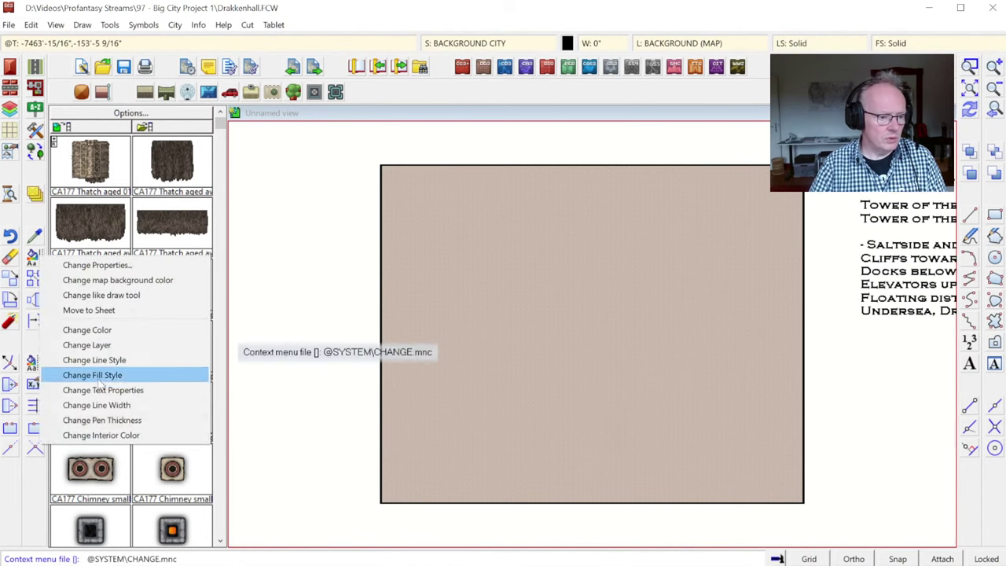
pyautogui.click(98, 391)
pyautogui.click(880, 318)
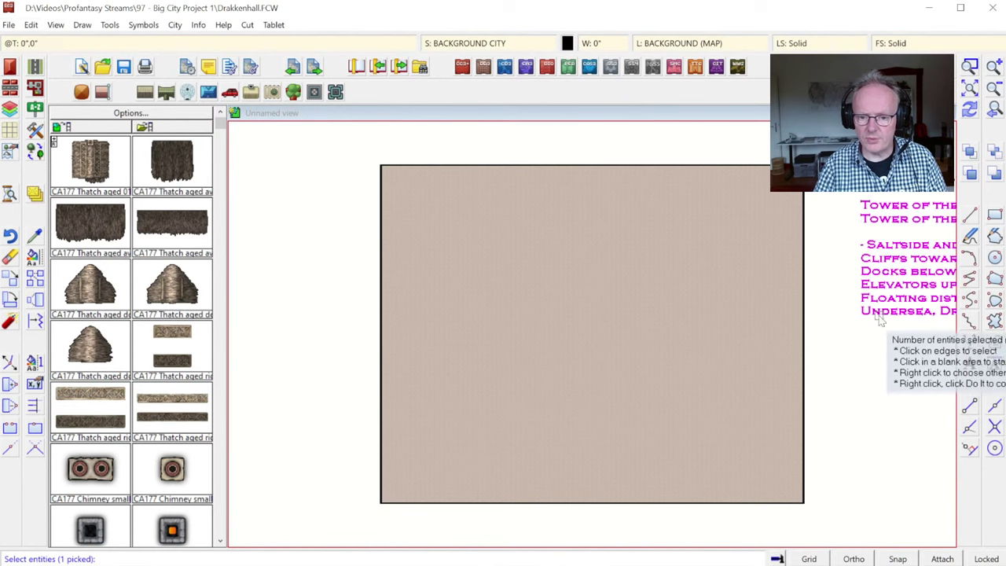
pyautogui.rightClick(829, 336)
pyautogui.click(870, 348)
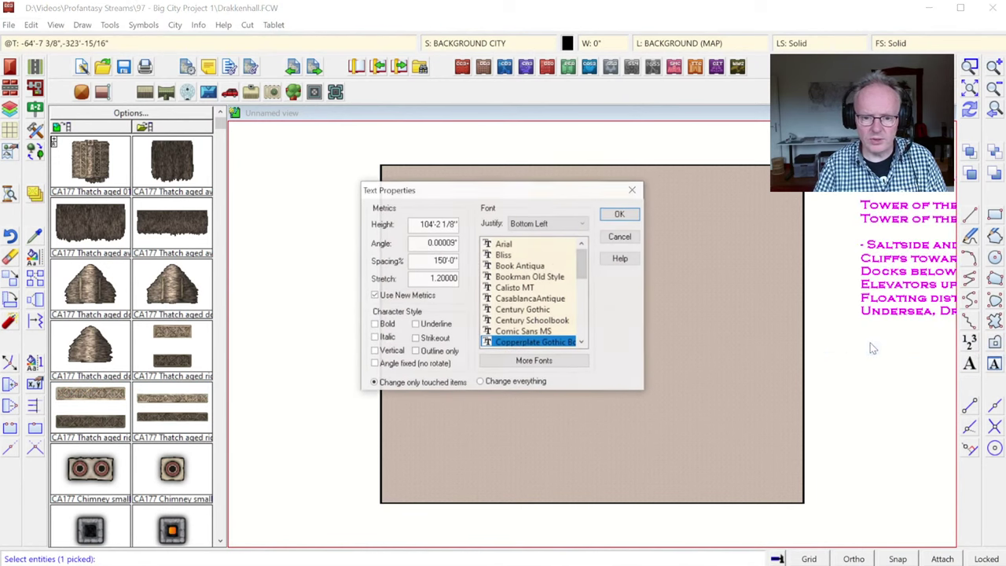
pyautogui.click(505, 246)
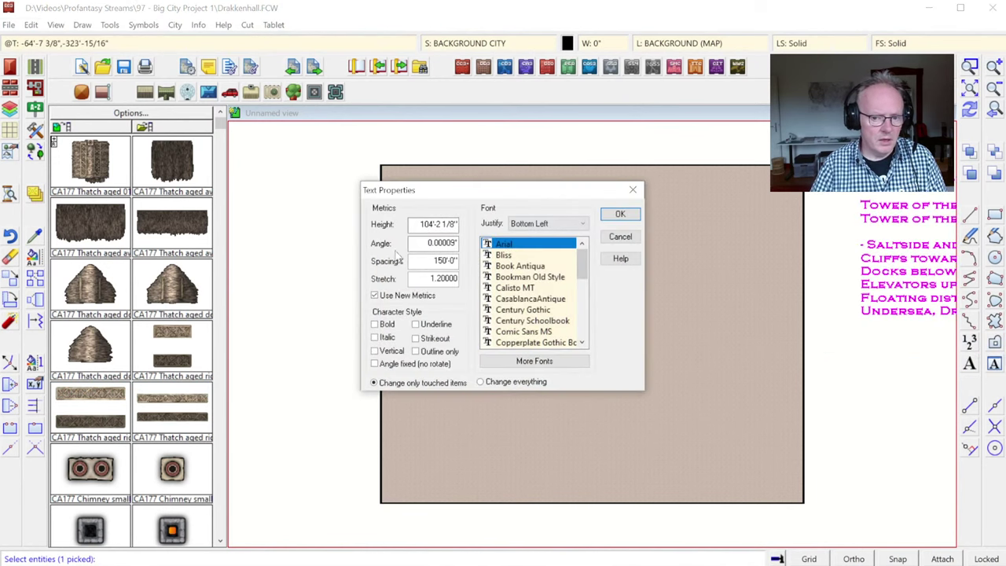
pyautogui.press('Tab')
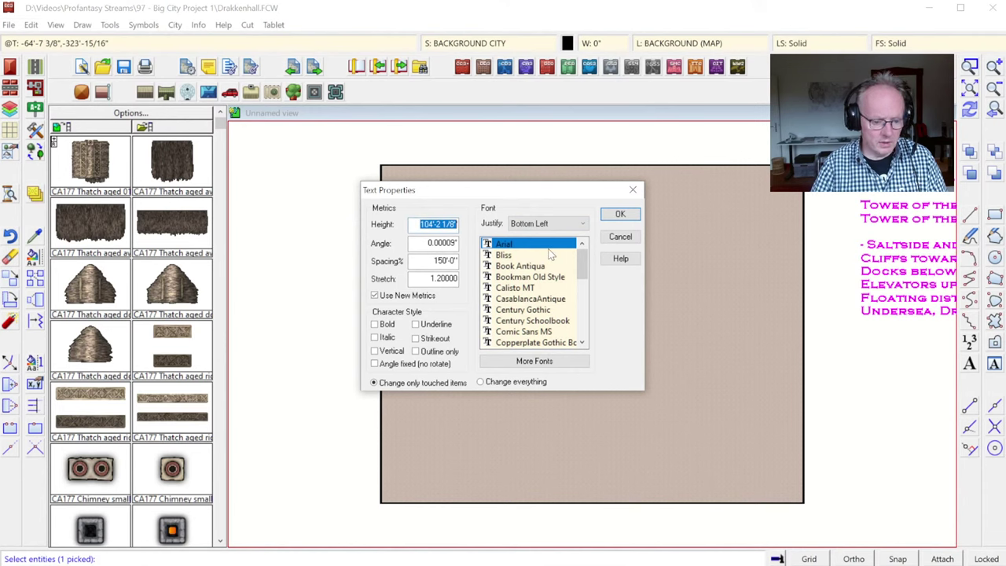
pyautogui.write('100')
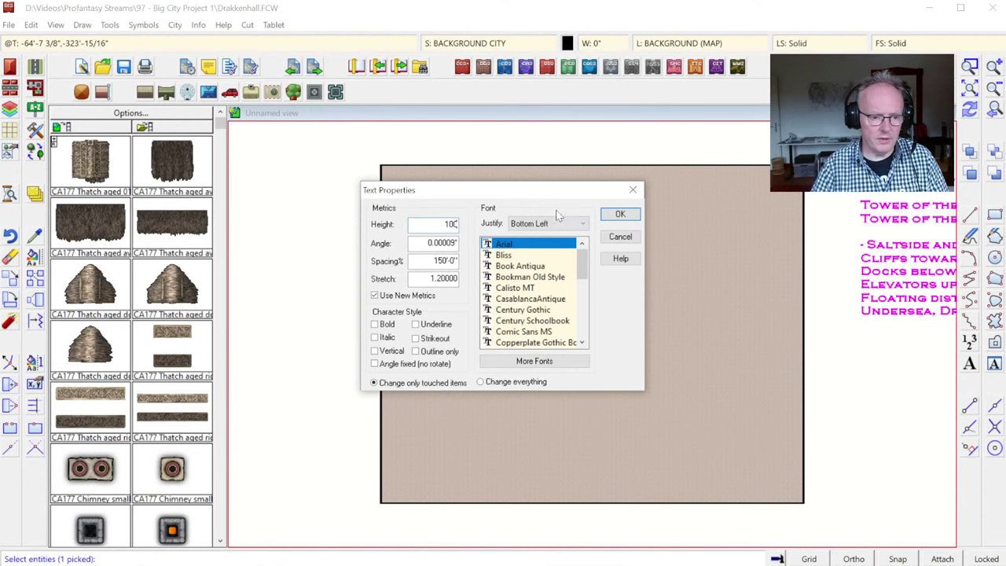
pyautogui.press('Tab')
pyautogui.press('Tab')
pyautogui.press('Tab')
pyautogui.write('1')
pyautogui.click(385, 325)
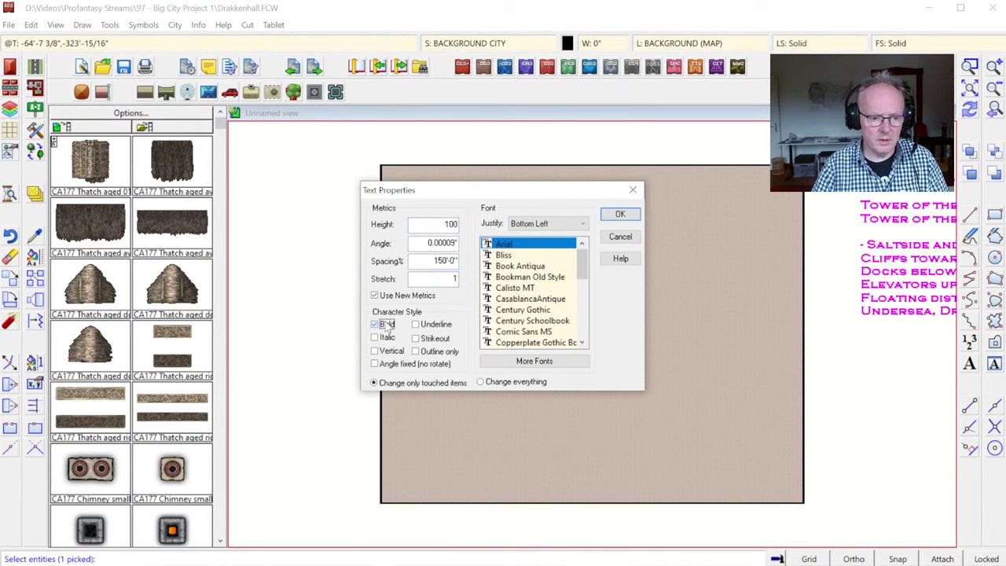
pyautogui.click(614, 218)
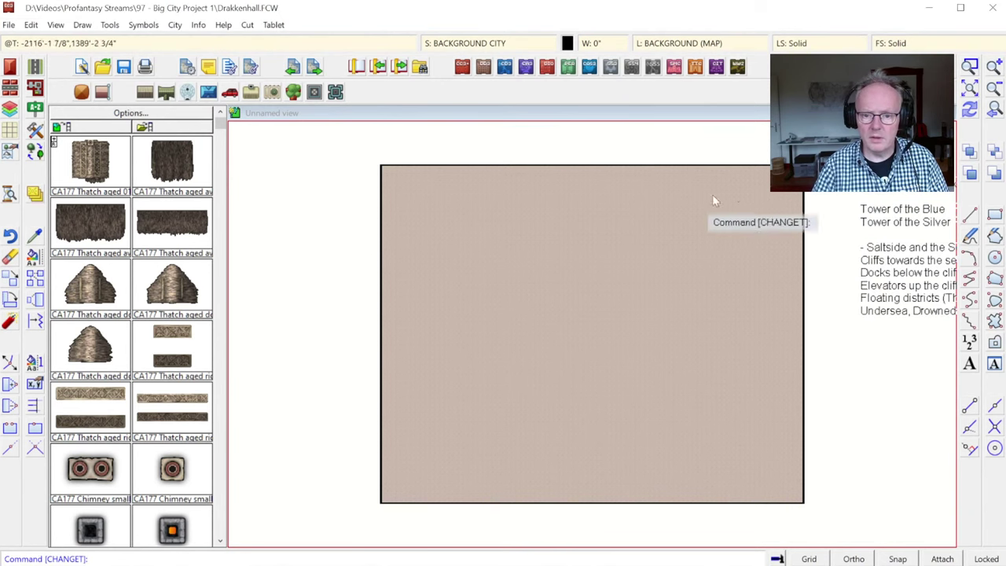
pyautogui.click(974, 92)
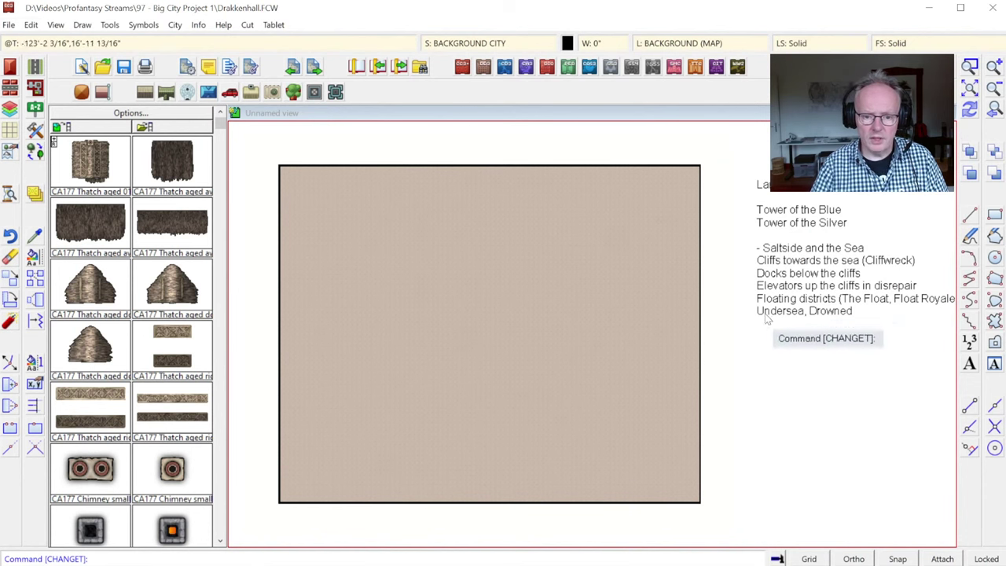
# Copy the landmark notes from Sewer Outlets to the end of Notes.txt in TextPad and return to the map in Campaign Cartographer.
pyautogui.hotkey('alt', 'Tab')
pyautogui.hotkey('ctrl', 'a')
pyautogui.click(489, 218)
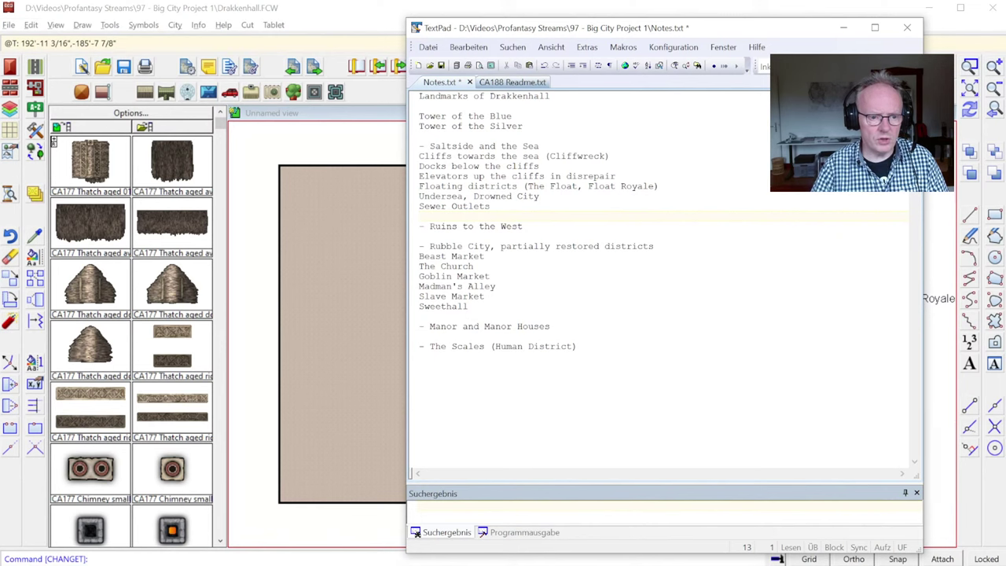
pyautogui.hotkey('ctrl', 'shift', 'End')
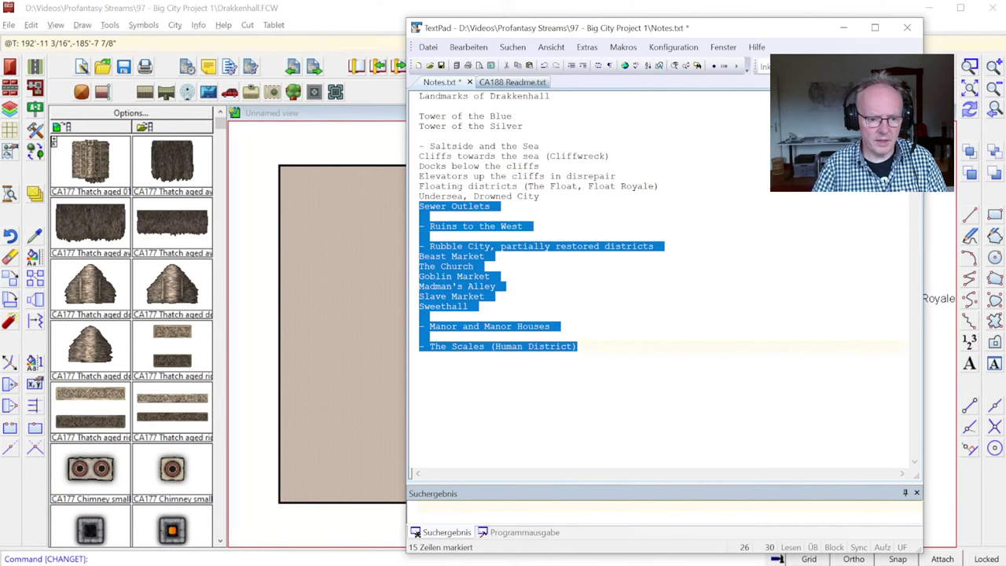
pyautogui.hotkey('alt', 'Tab')
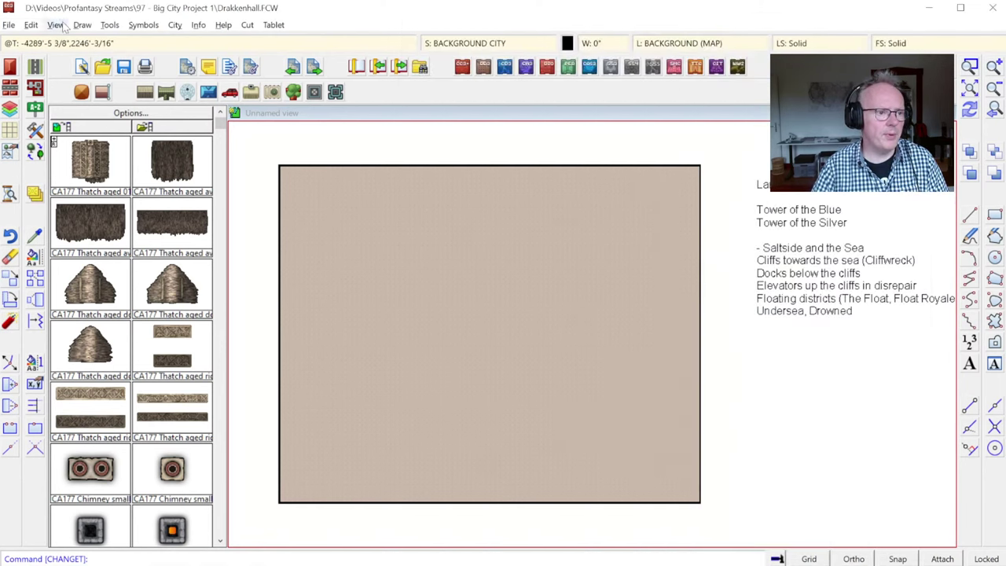
# Place the copied notes as multi-line text directly below the Undersea, Drowned line of the existing landmark list.
pyautogui.click(969, 364)
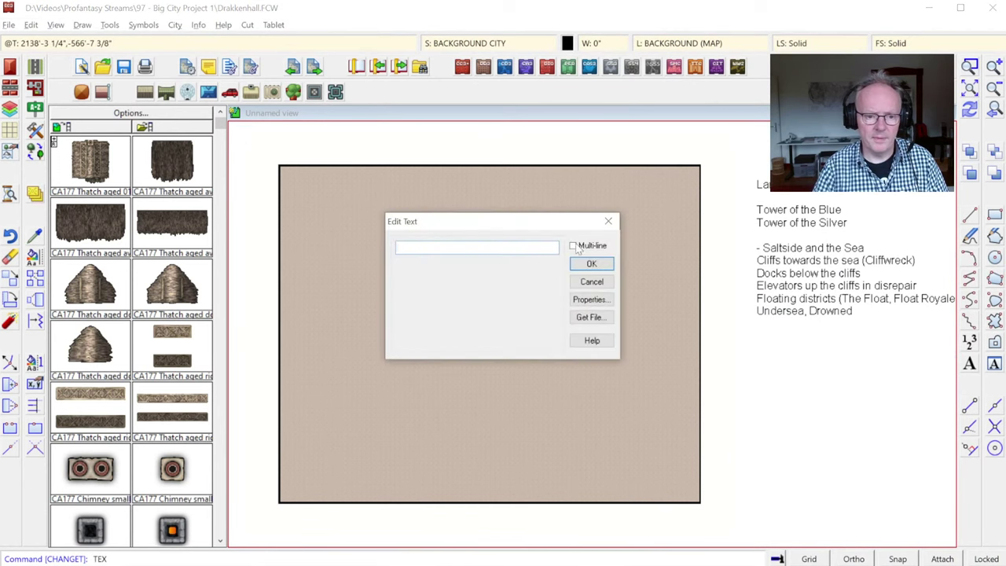
pyautogui.click(574, 247)
pyautogui.hotkey('ctrl', 'v')
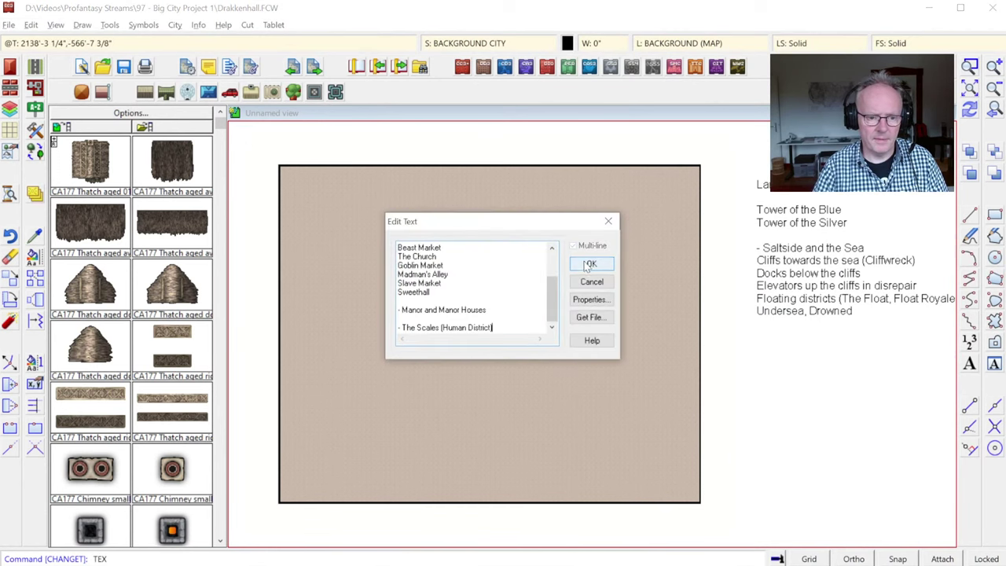
pyautogui.click(589, 264)
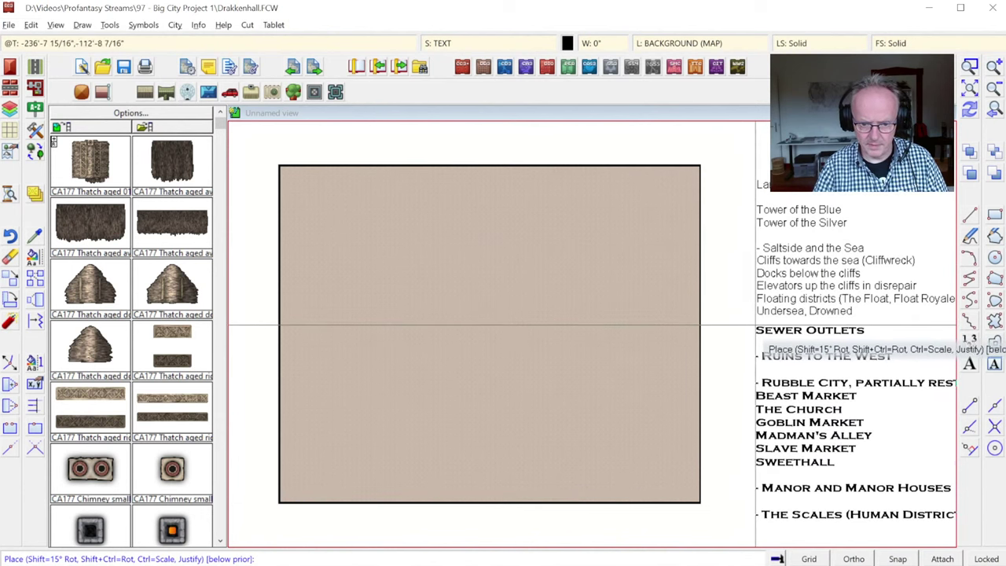
pyautogui.click(755, 324)
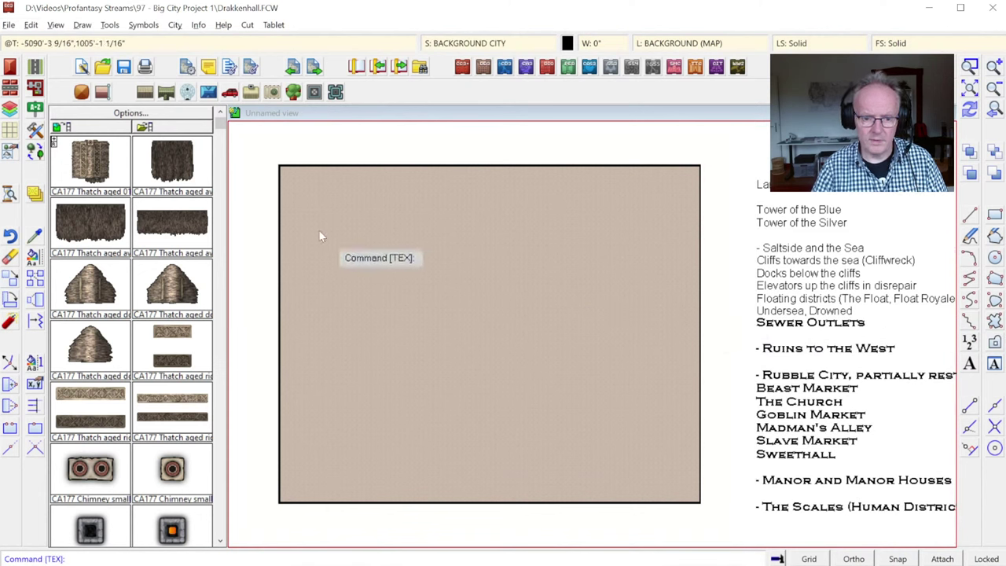
# Change the newly placed text block, from Sewer Outlets to The Scales, to the Arial font with height 100.
pyautogui.click(34, 383)
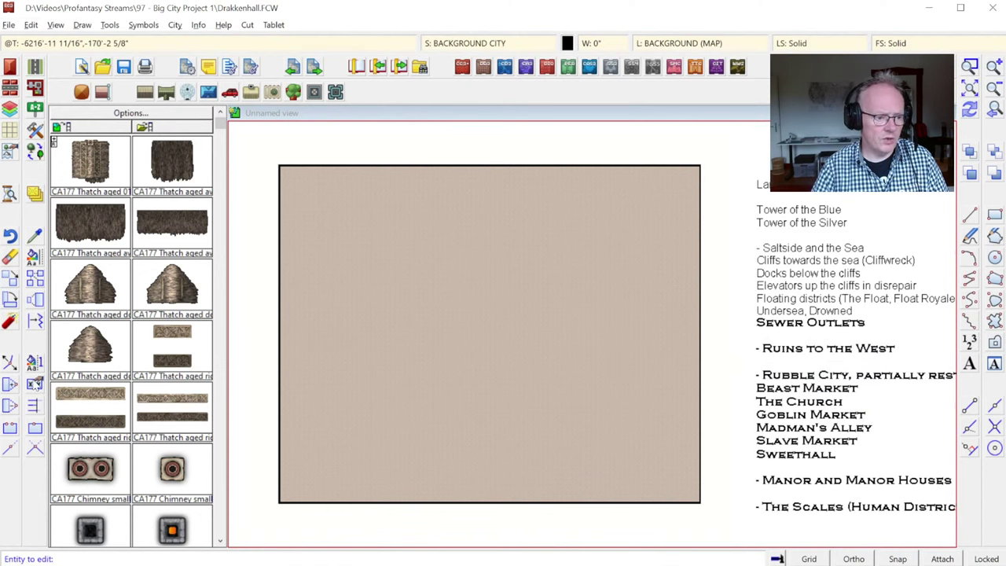
pyautogui.click(34, 261)
pyautogui.click(98, 403)
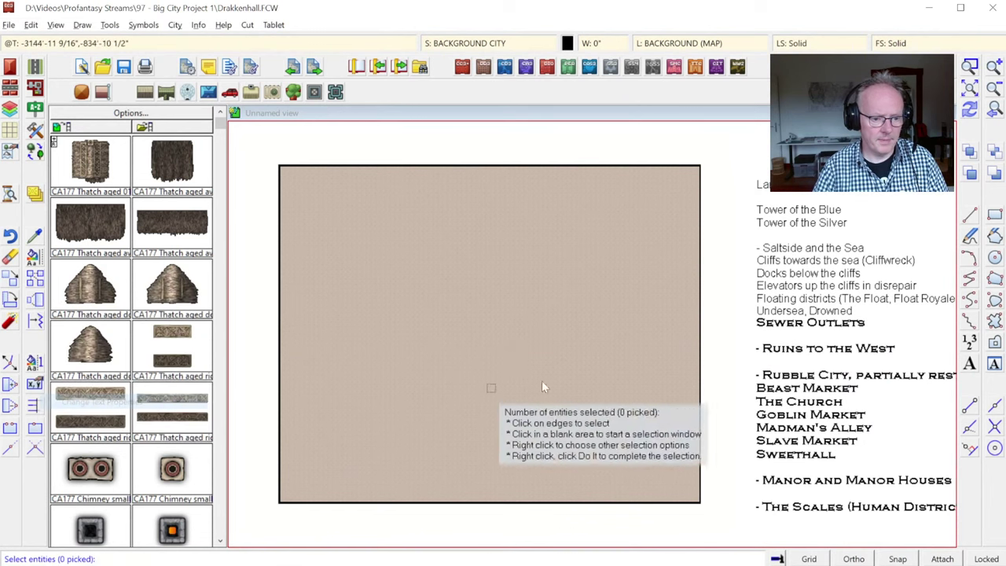
pyautogui.rightClick(535, 350)
pyautogui.click(570, 422)
pyautogui.rightClick(518, 308)
pyautogui.click(547, 316)
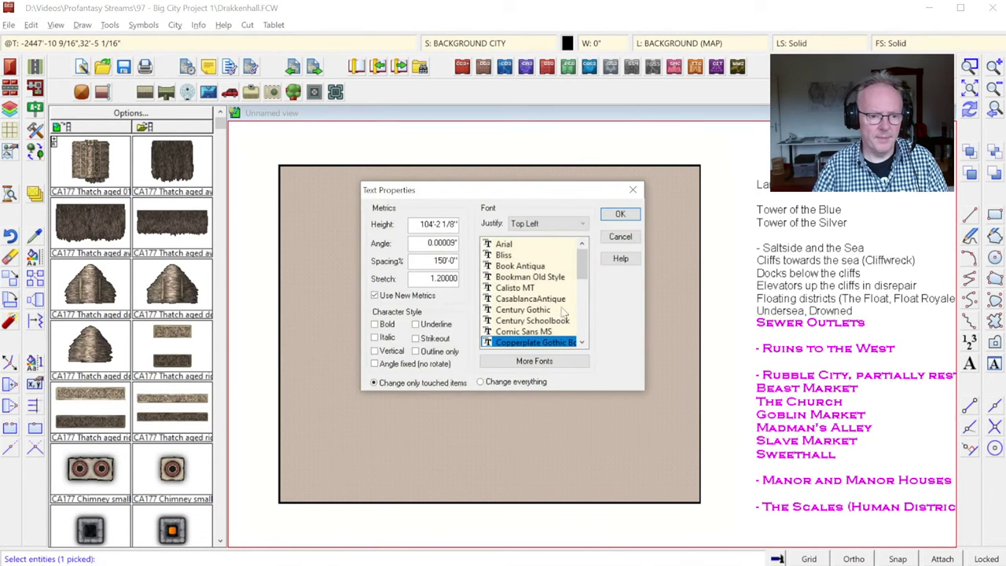
pyautogui.click(508, 244)
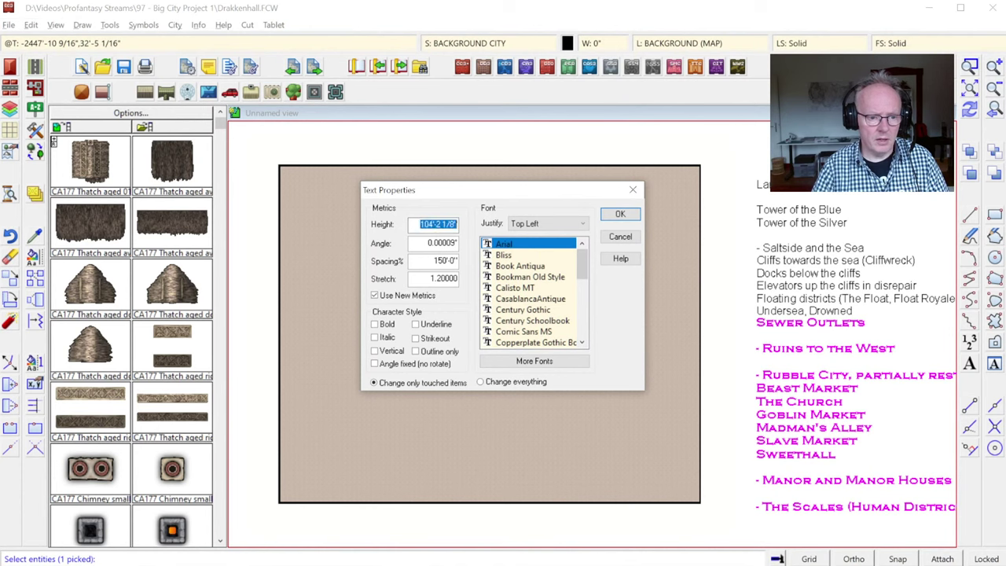
pyautogui.write('00')
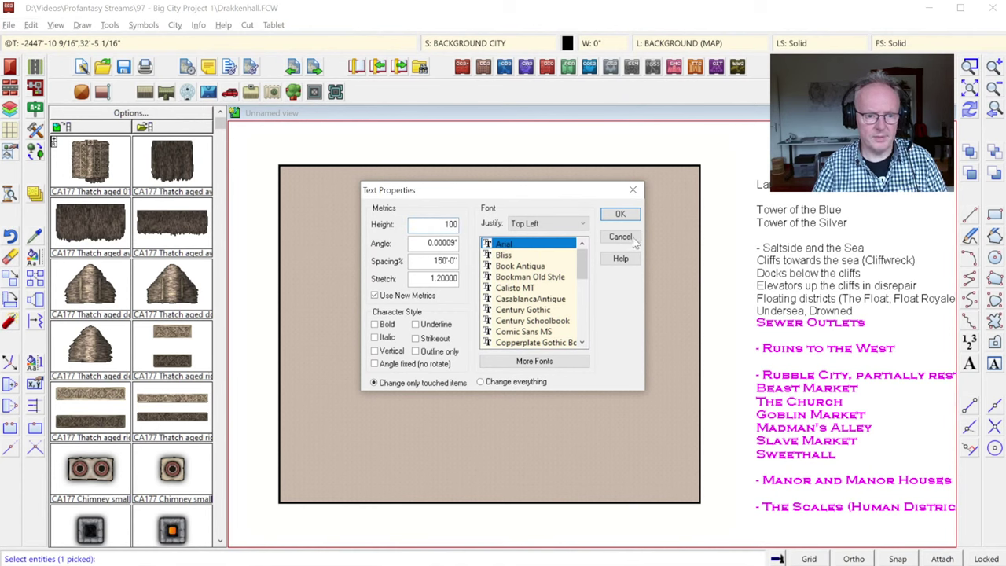
pyautogui.click(620, 214)
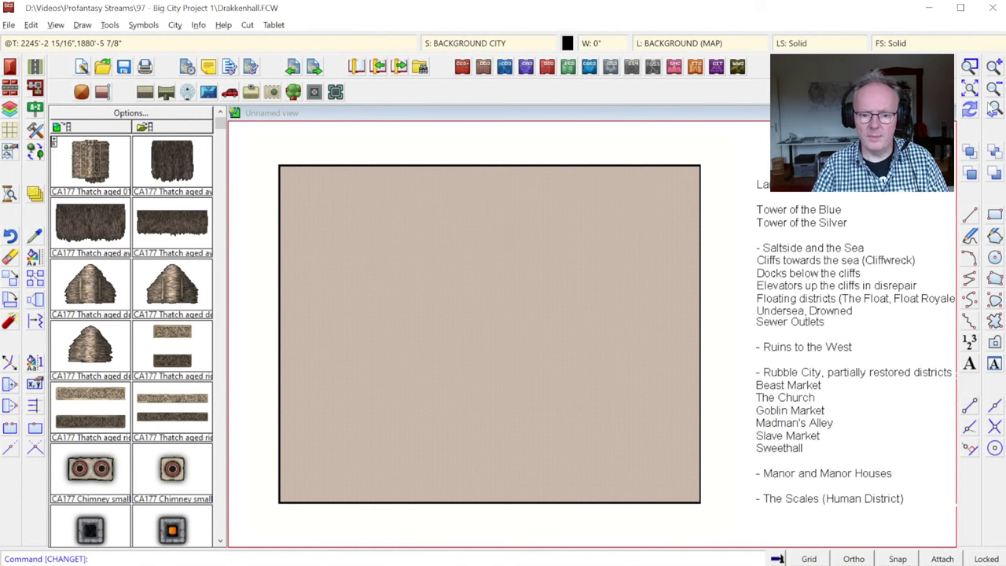
# Insert the Drakkenhall reference picture above the landmark list, storing its file path relative to the current drawing.
pyautogui.hotkey('alt', 'Tab')
pyautogui.click(460, 353)
pyautogui.click(979, 133)
pyautogui.click(971, 89)
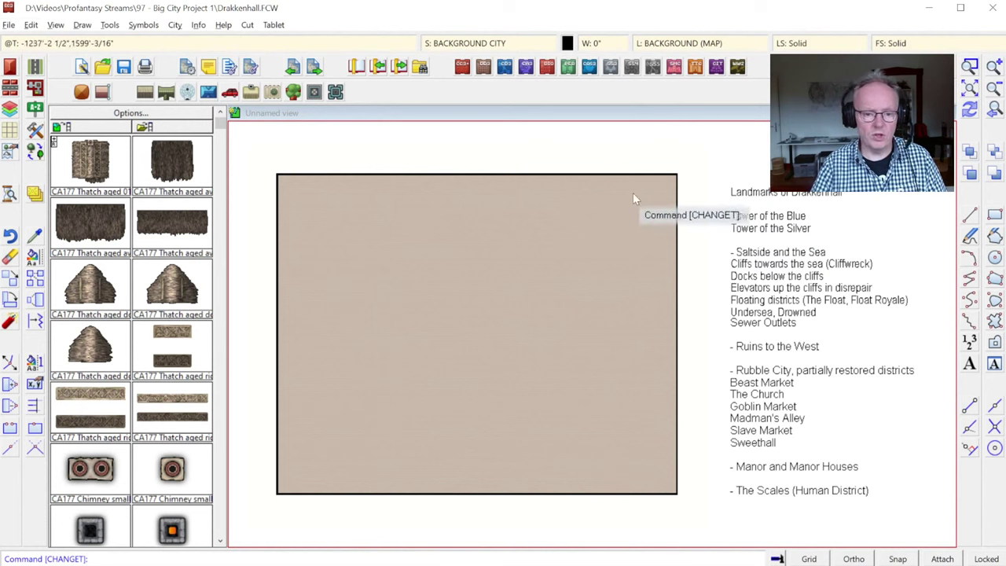
pyautogui.click(994, 88)
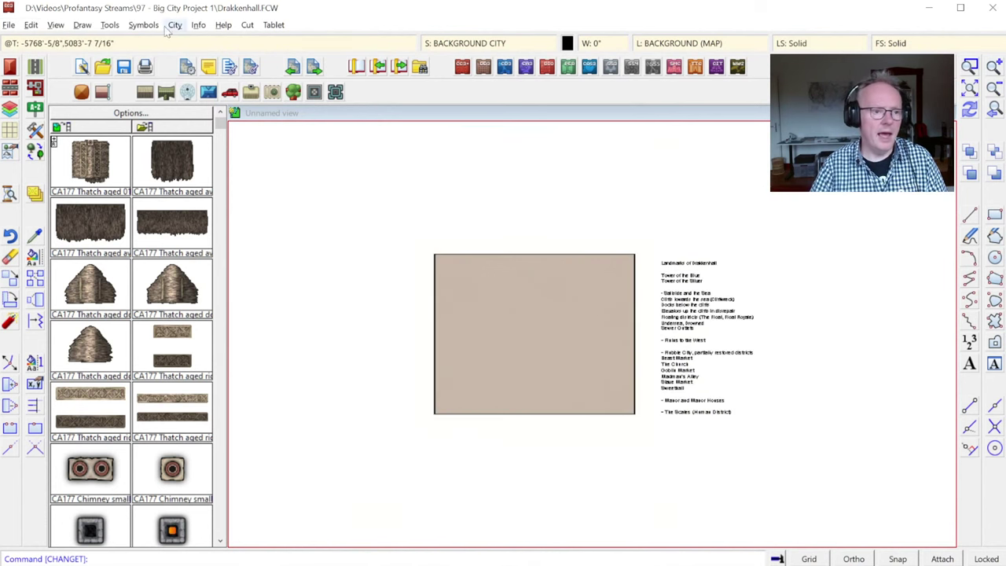
pyautogui.click(82, 25)
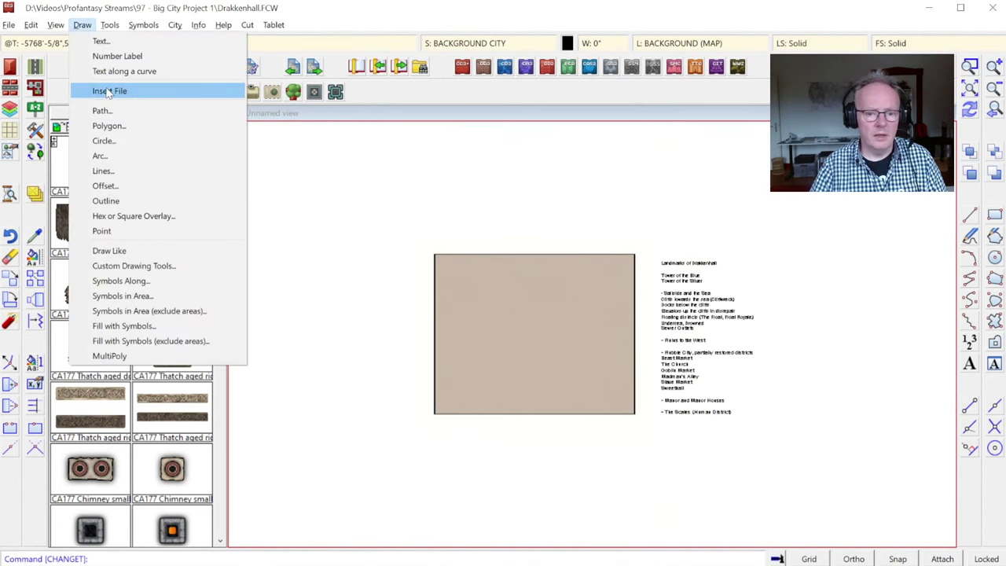
pyautogui.click(108, 91)
pyautogui.doubleClick(281, 140)
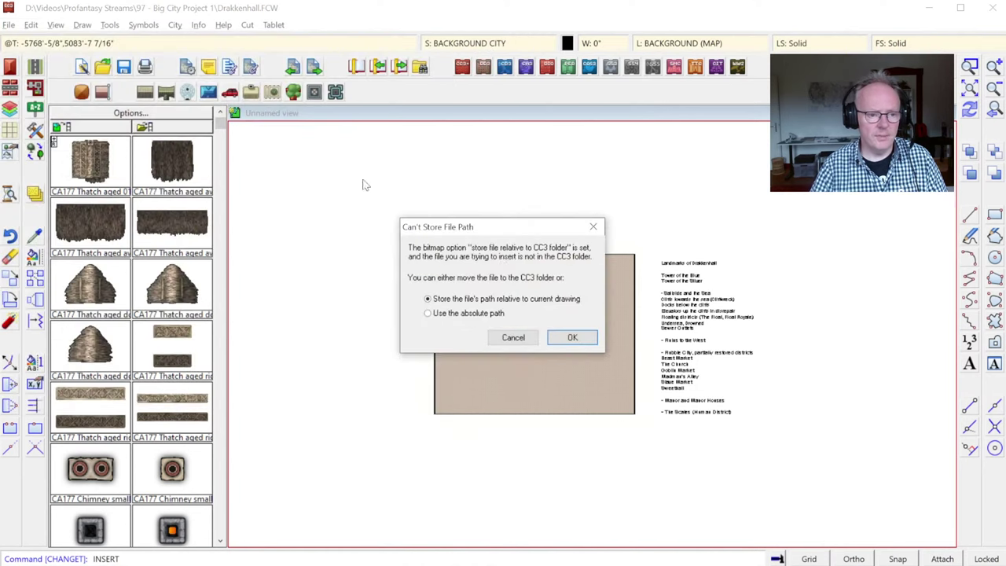
pyautogui.click(579, 339)
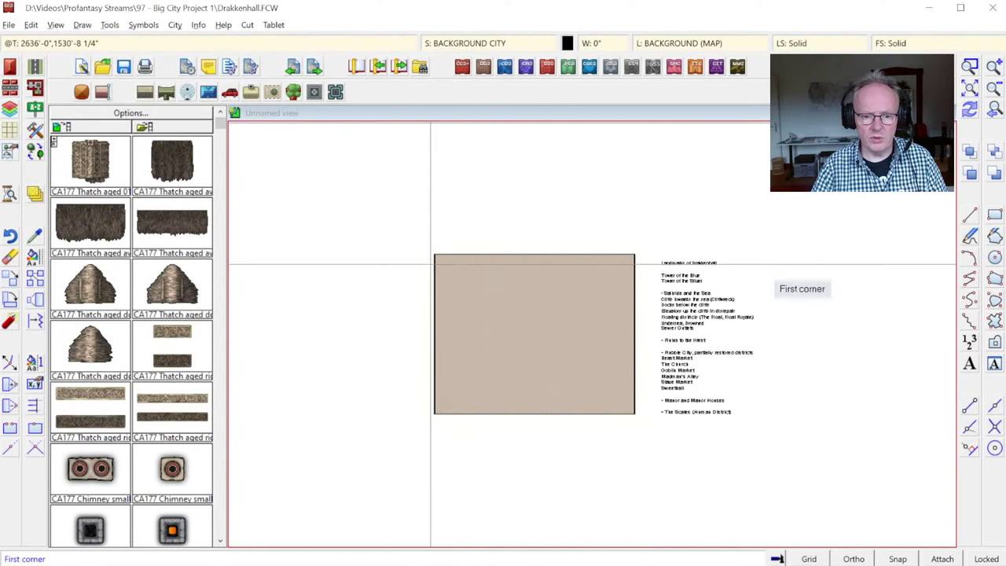
pyautogui.click(654, 167)
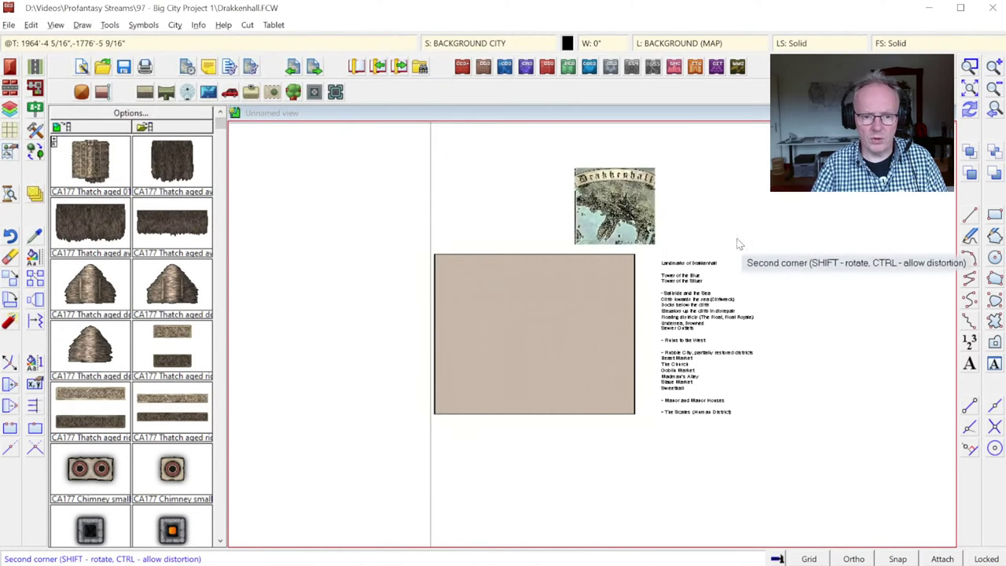
pyautogui.click(734, 247)
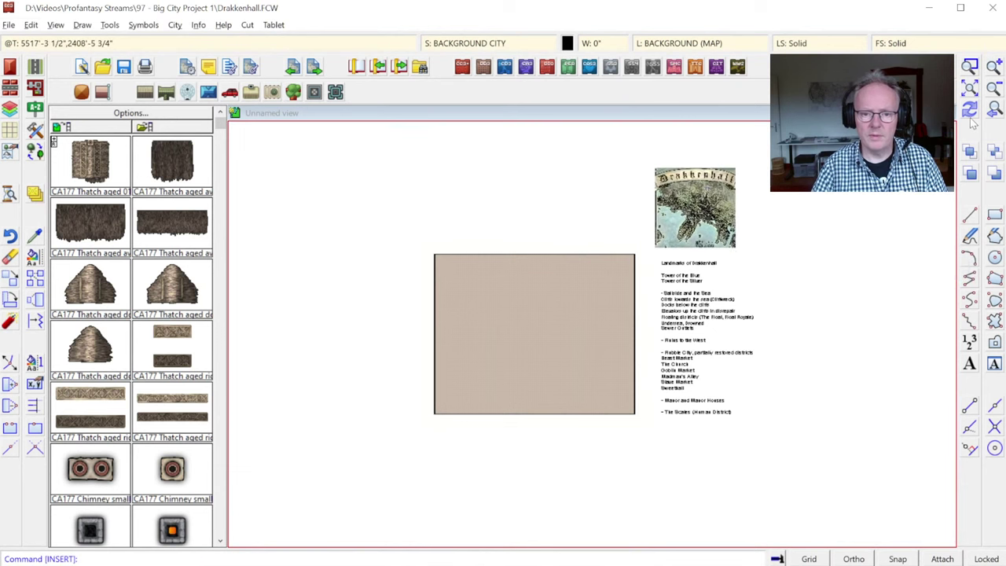
# Draw the sea with the Water Default, smooth tool, giving it an irregular coastline with bays across the southern part of the map.
pyautogui.scroll(1, 576, 234)
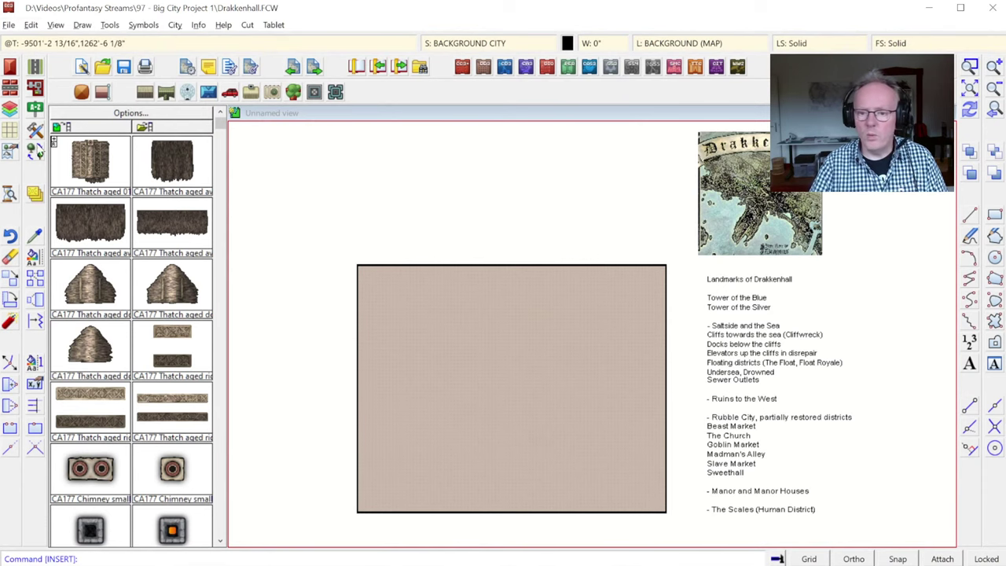
pyautogui.click(36, 131)
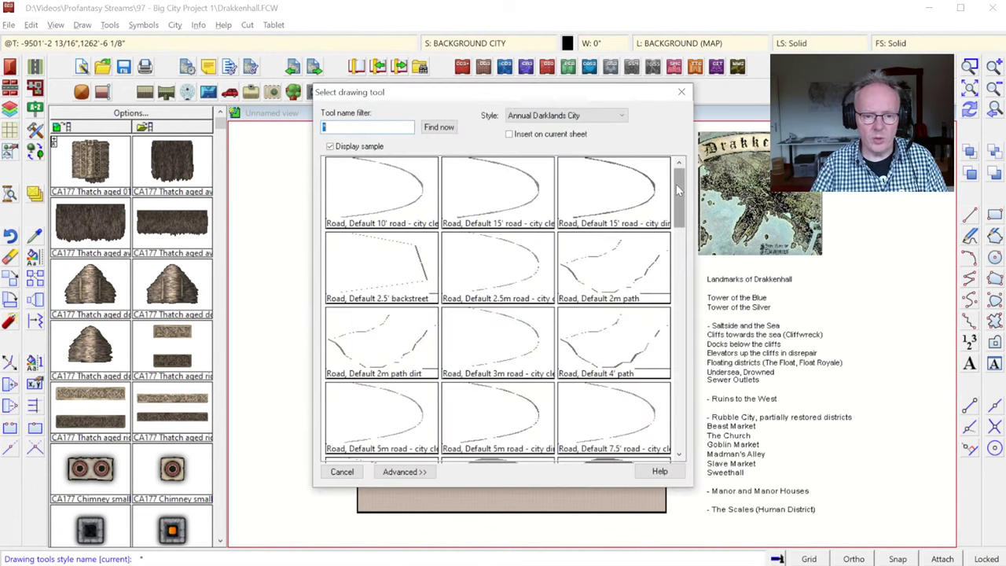
pyautogui.moveTo(681, 187); pyautogui.dragTo(689, 412)
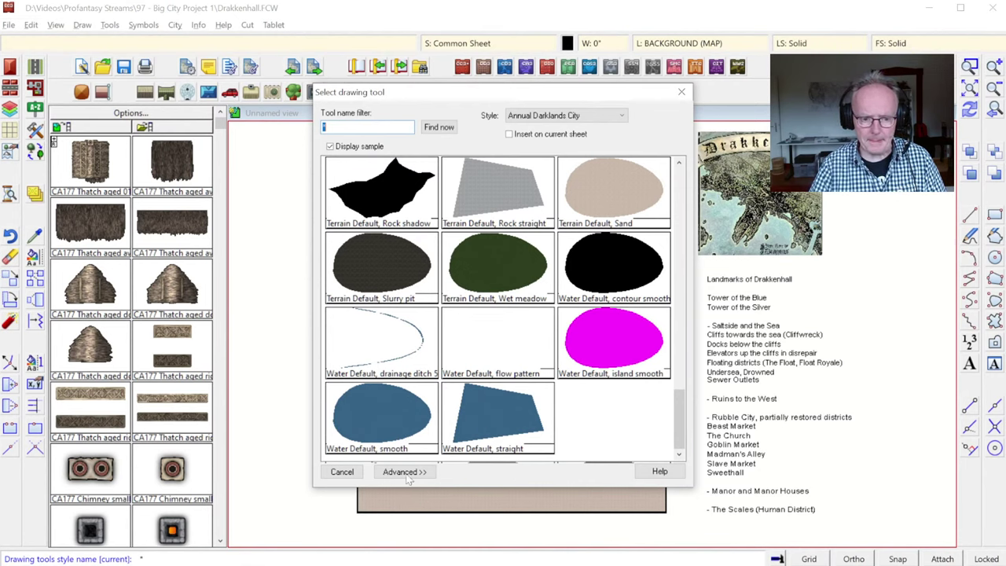
pyautogui.doubleClick(385, 419)
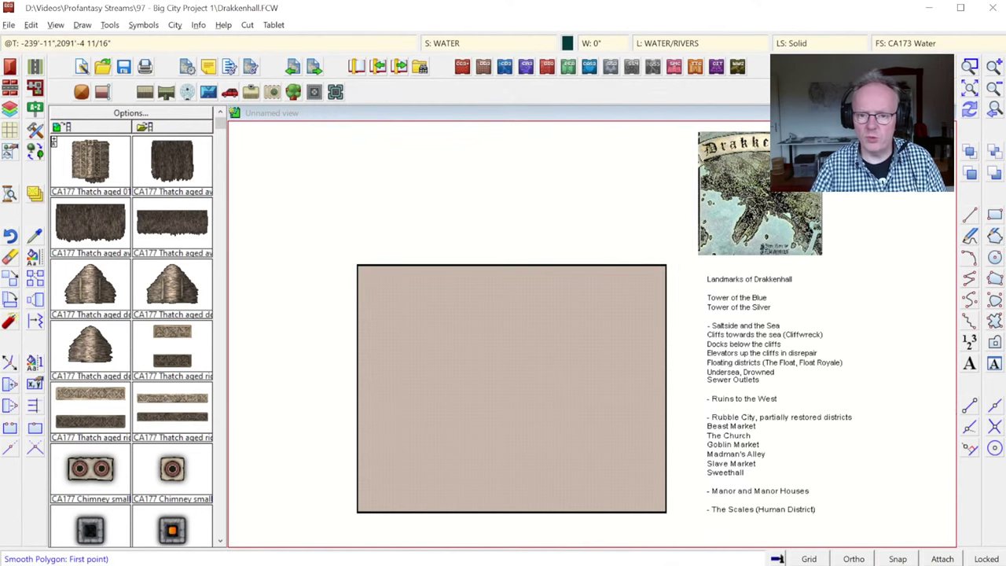
pyautogui.click(330, 249)
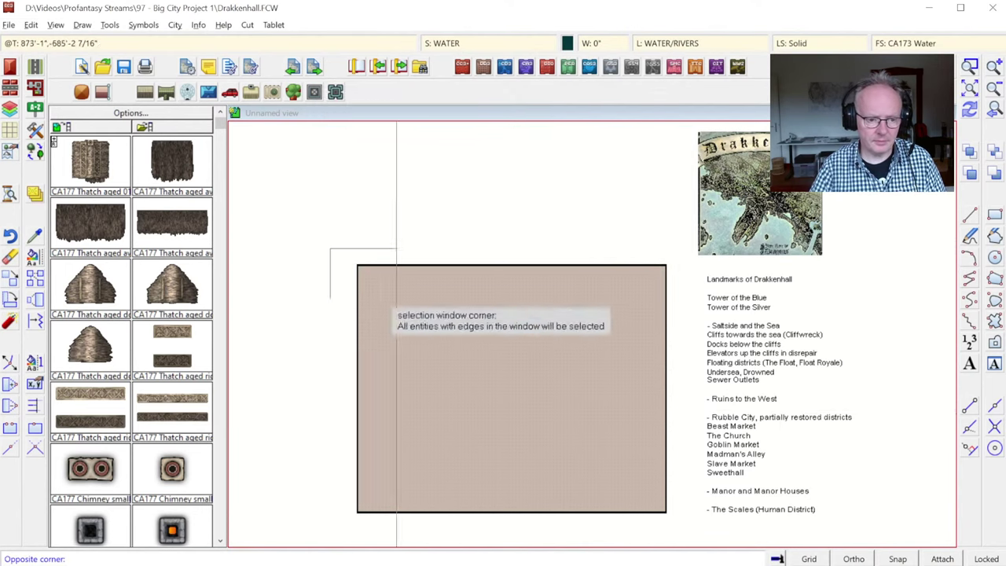
pyautogui.click(683, 524)
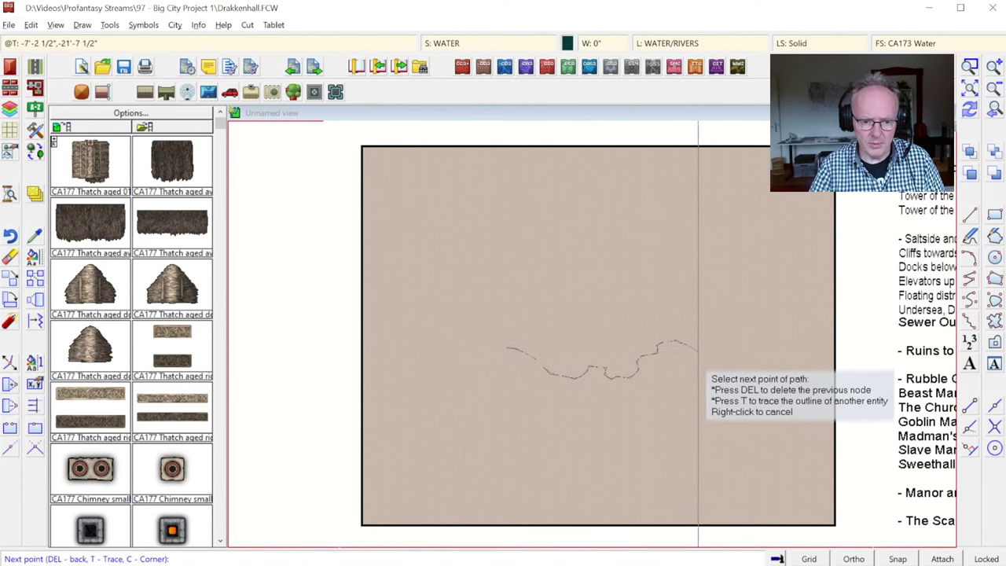
pyautogui.moveTo(712, 370)
pyautogui.mouseDown()
pyautogui.moveTo(737, 391)
pyautogui.moveTo(729, 407)
pyautogui.moveTo(736, 418)
pyautogui.moveTo(769, 415)
pyautogui.moveTo(768, 385)
pyautogui.moveTo(794, 344)
pyautogui.moveTo(842, 326)
pyautogui.moveTo(840, 542)
pyautogui.mouseUp()
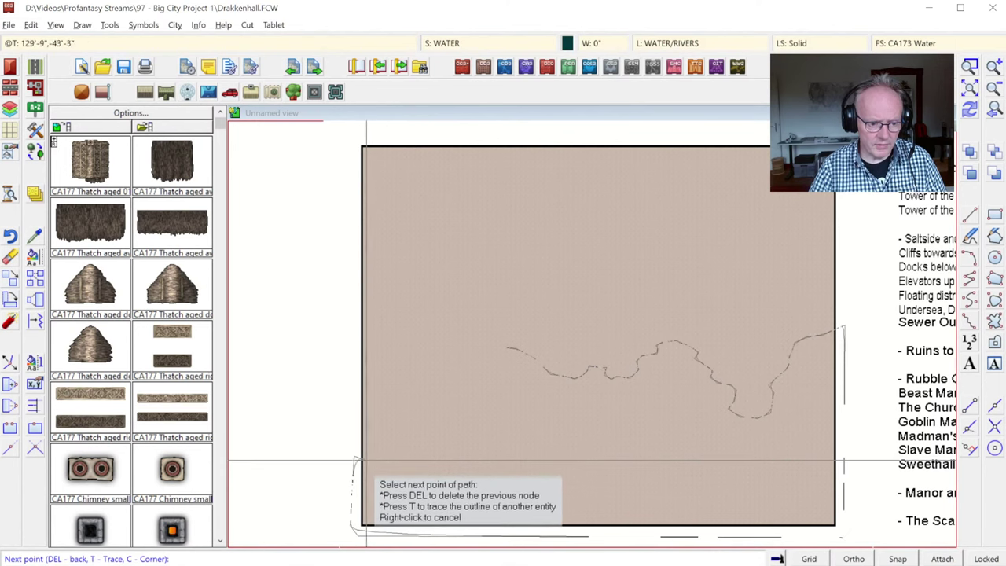
pyautogui.click(396, 488)
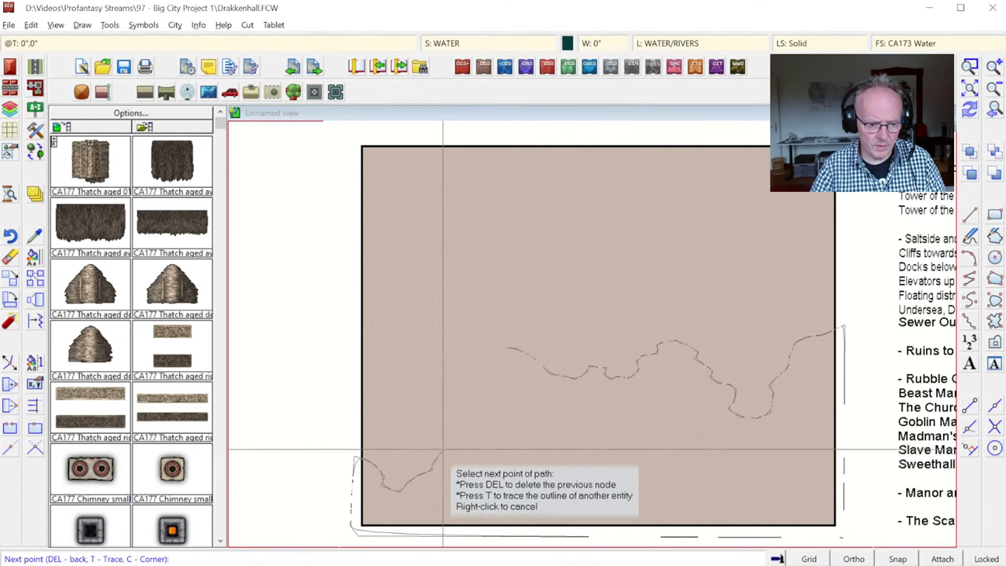
pyautogui.click(413, 438)
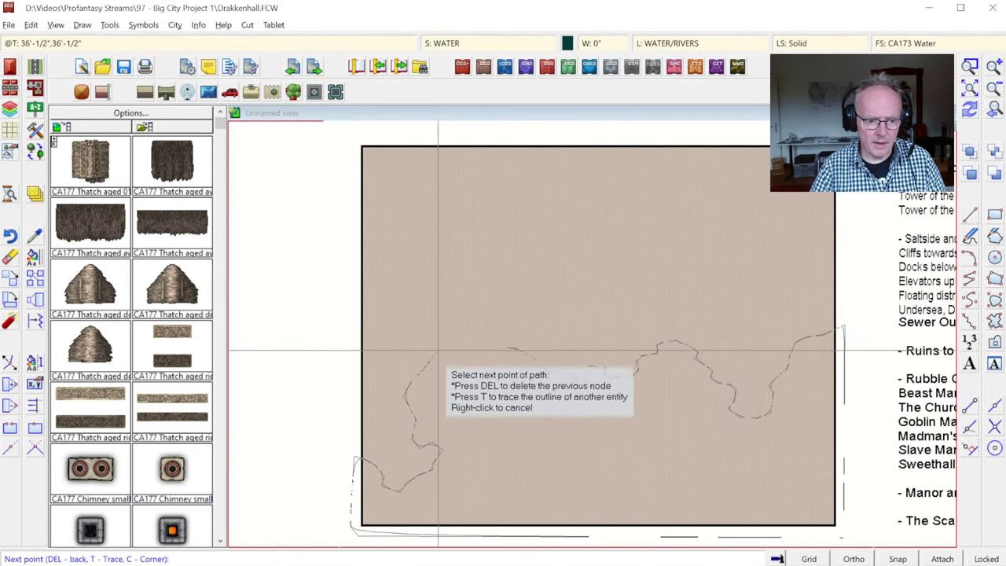
pyautogui.rightClick(500, 347)
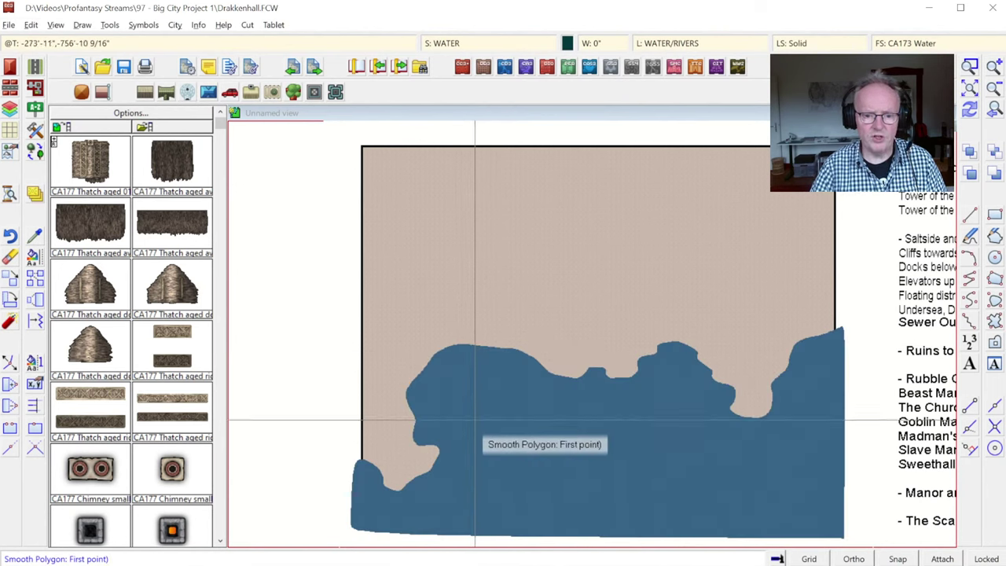
pyautogui.rightClick(562, 328)
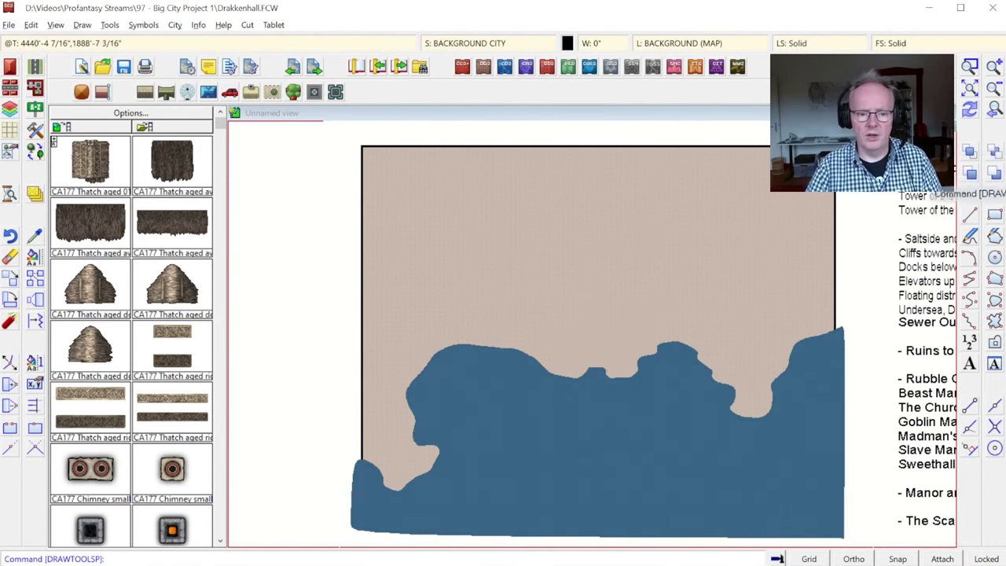
# Draw a small irregular island off the southeastern headland with the Water Default, island smooth tool.
pyautogui.click(971, 113)
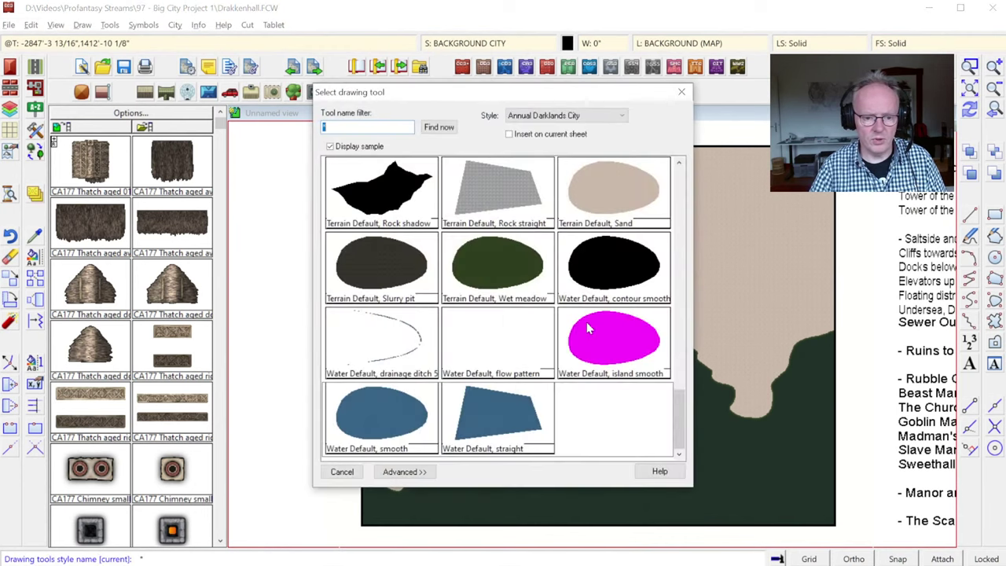
pyautogui.doubleClick(598, 330)
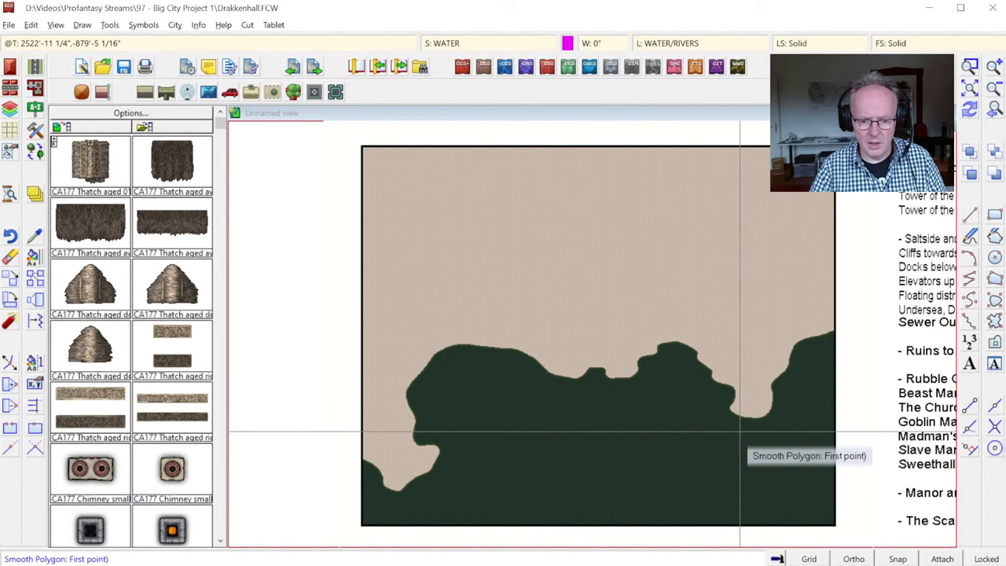
pyautogui.click(739, 432)
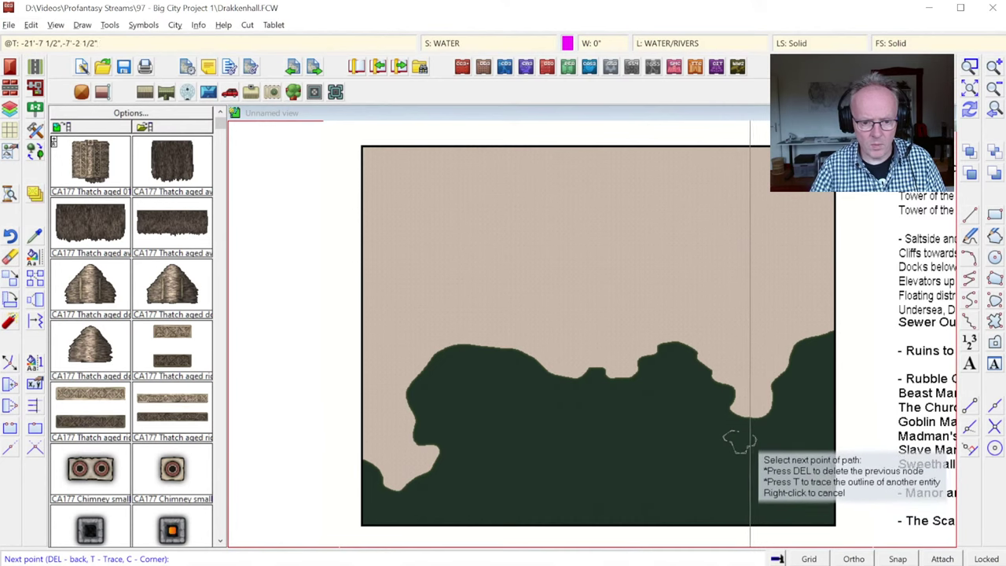
pyautogui.rightClick(742, 435)
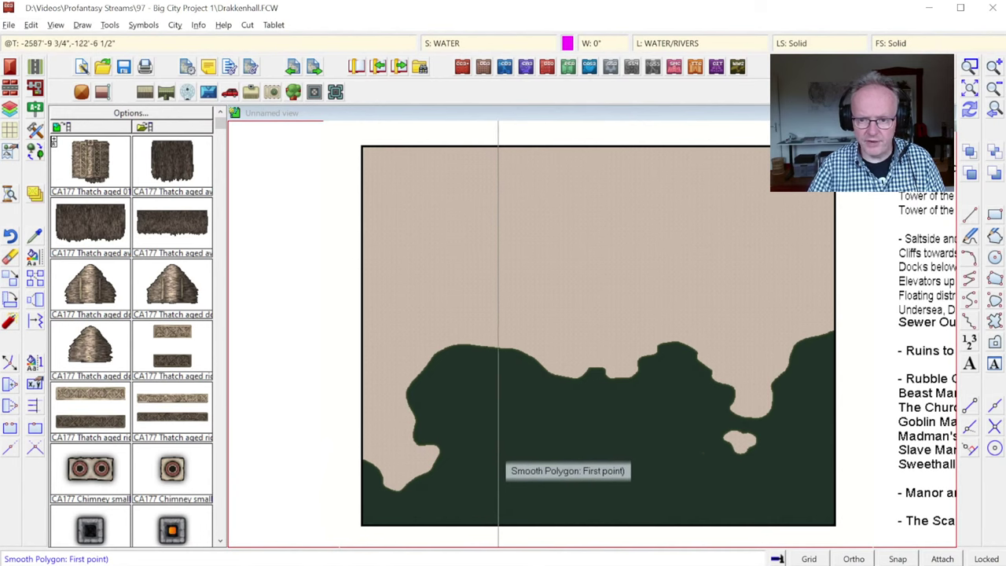
# Draw two small irregular islands in the sea just off the southwestern headland with the island smooth tool.
pyautogui.click(460, 462)
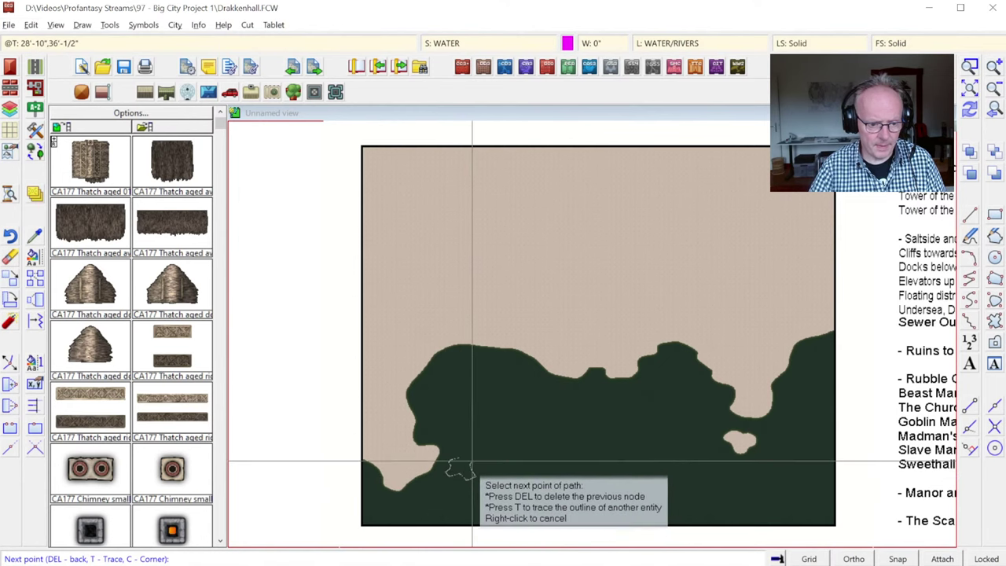
pyautogui.rightClick(474, 463)
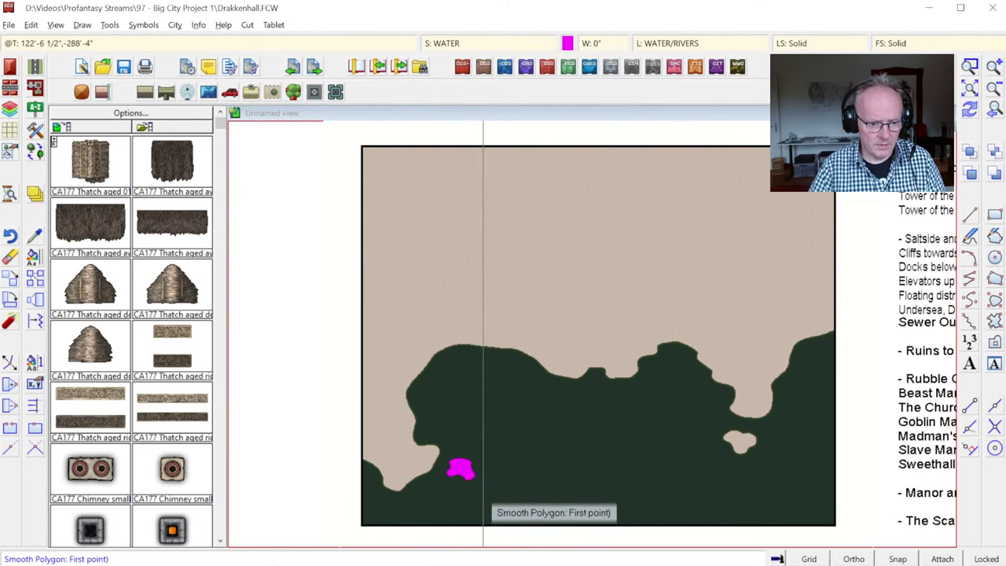
pyautogui.rightClick(485, 480)
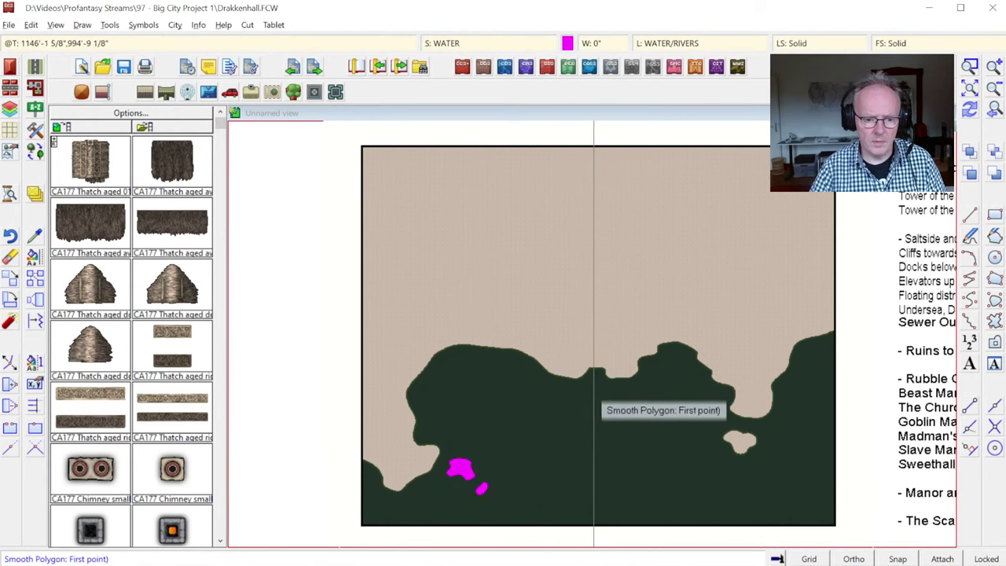
# Draw a small irregular island just off the middle of the southern coast, finish the island tool and redraw the map.
pyautogui.click(613, 384)
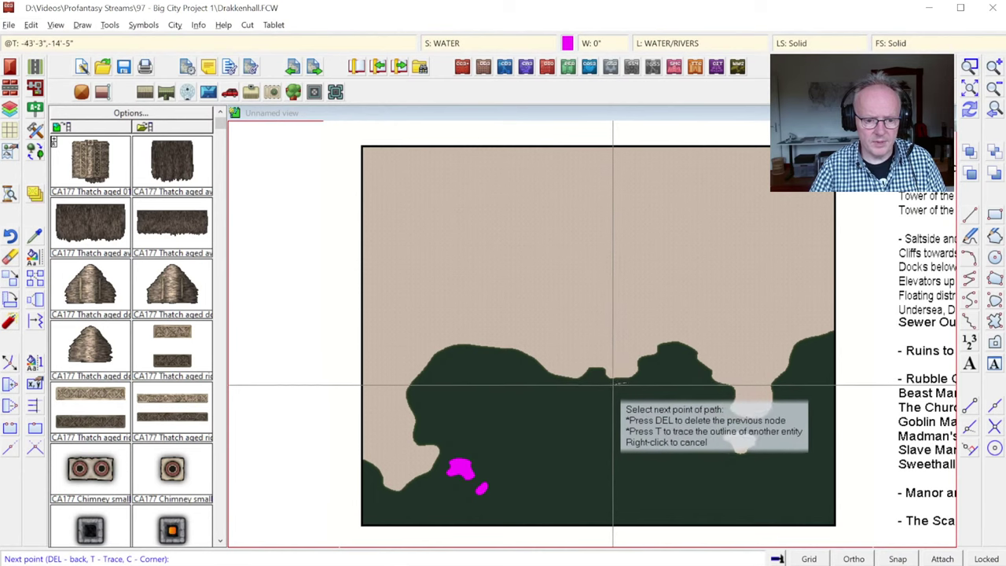
pyautogui.click(602, 401)
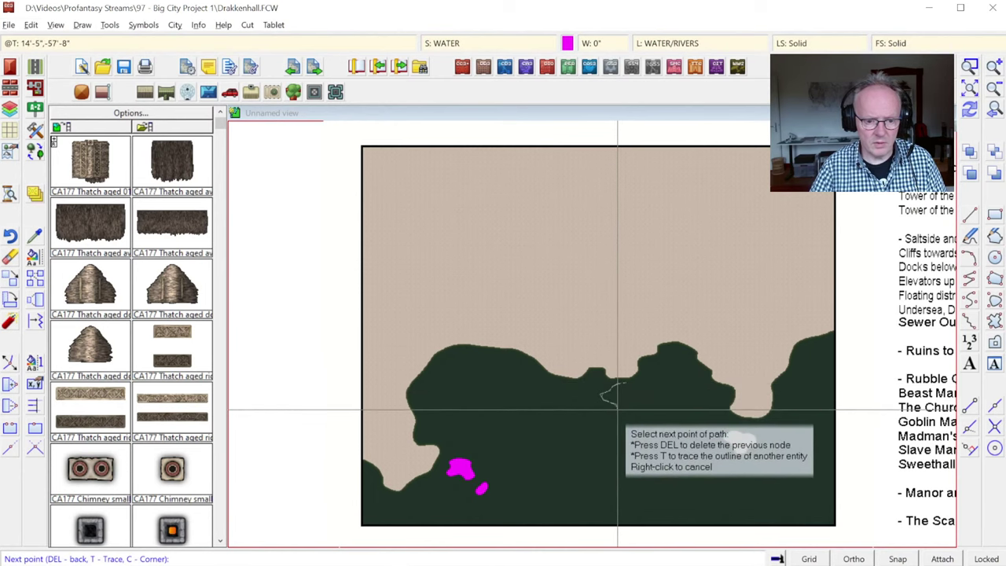
pyautogui.click(617, 409)
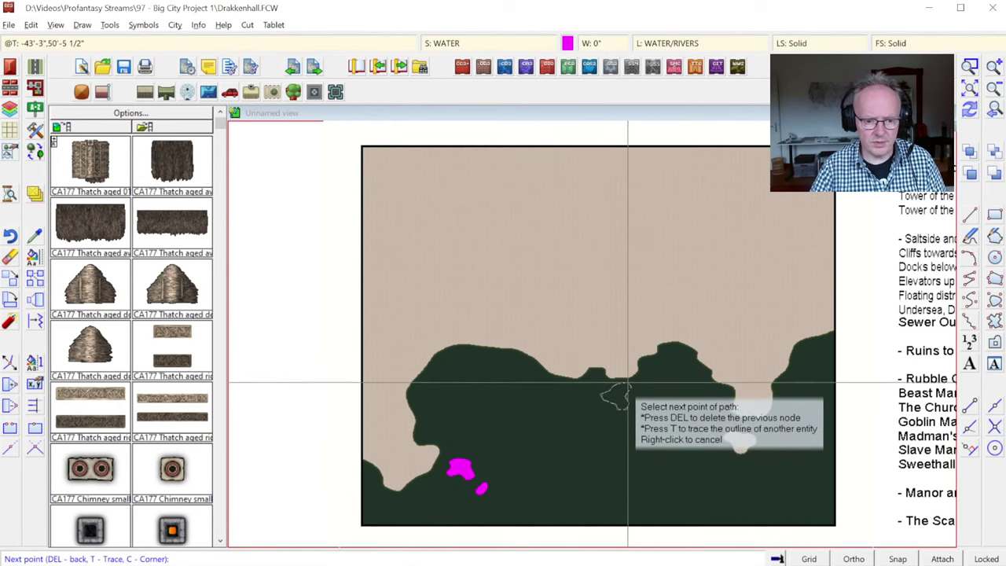
pyautogui.rightClick(628, 385)
pyautogui.rightClick(799, 294)
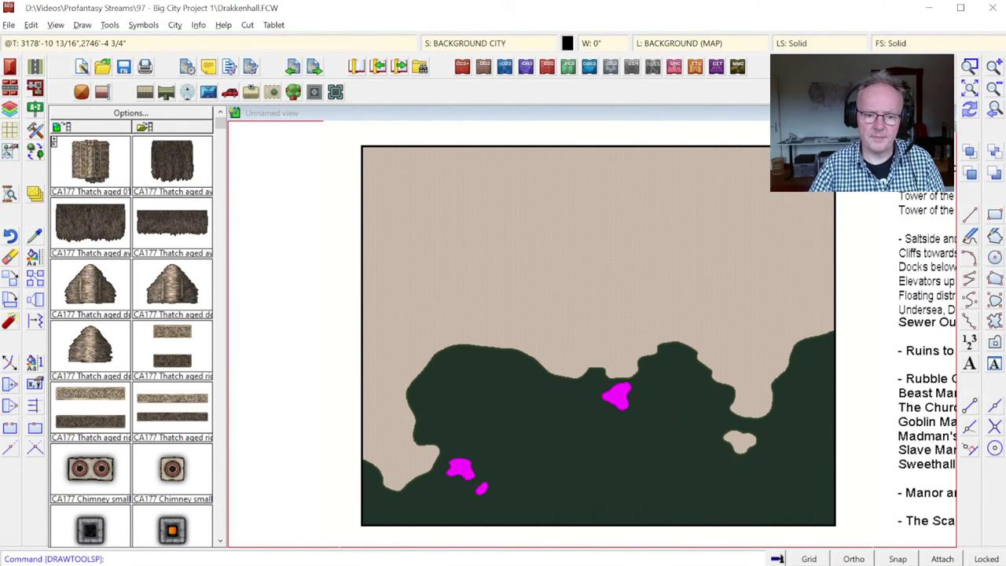
pyautogui.click(971, 110)
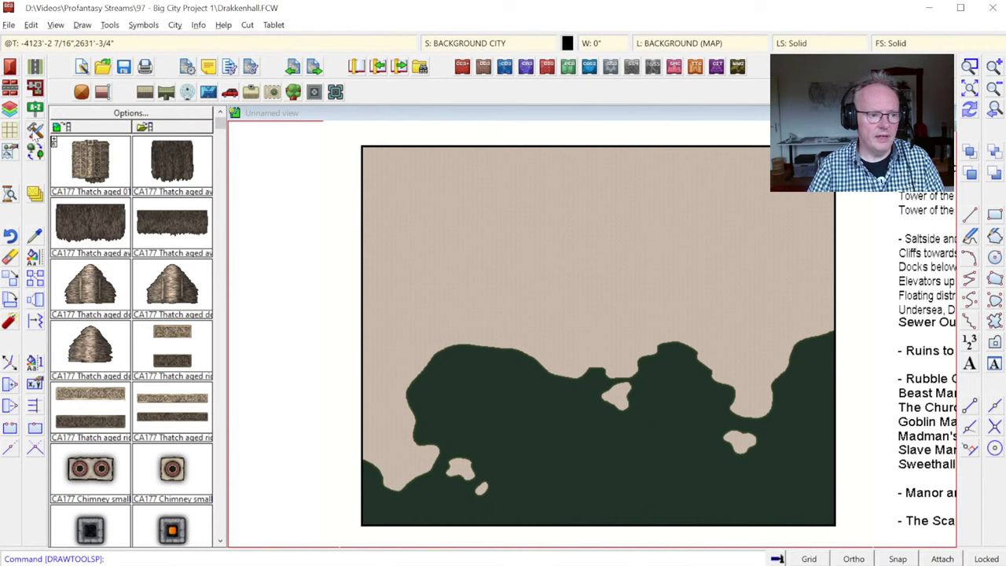
pyautogui.click(36, 132)
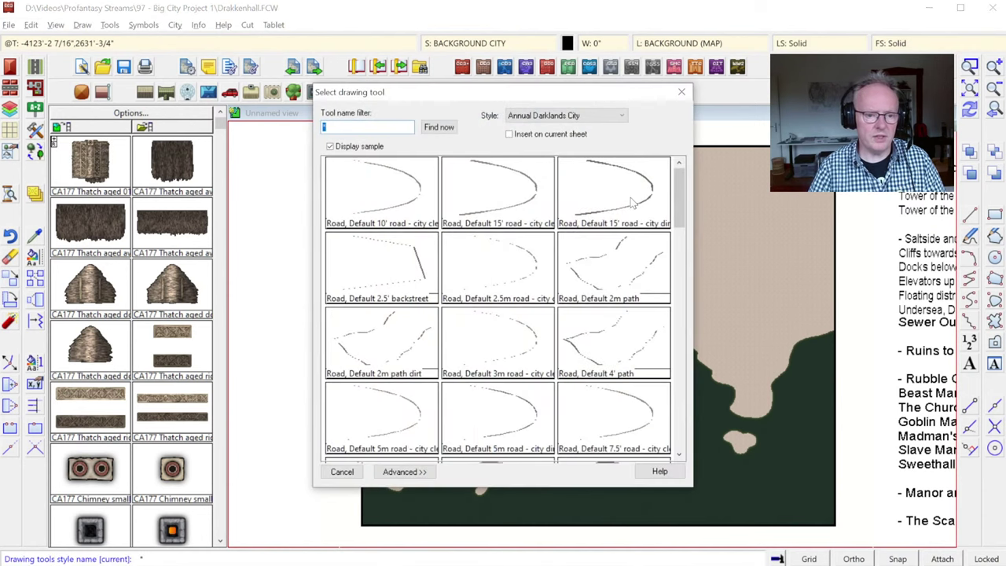
pyautogui.moveTo(674, 186)
pyautogui.mouseDown()
pyautogui.moveTo(697, 293)
pyautogui.moveTo(688, 170)
pyautogui.mouseUp()
pyautogui.press('Escape')
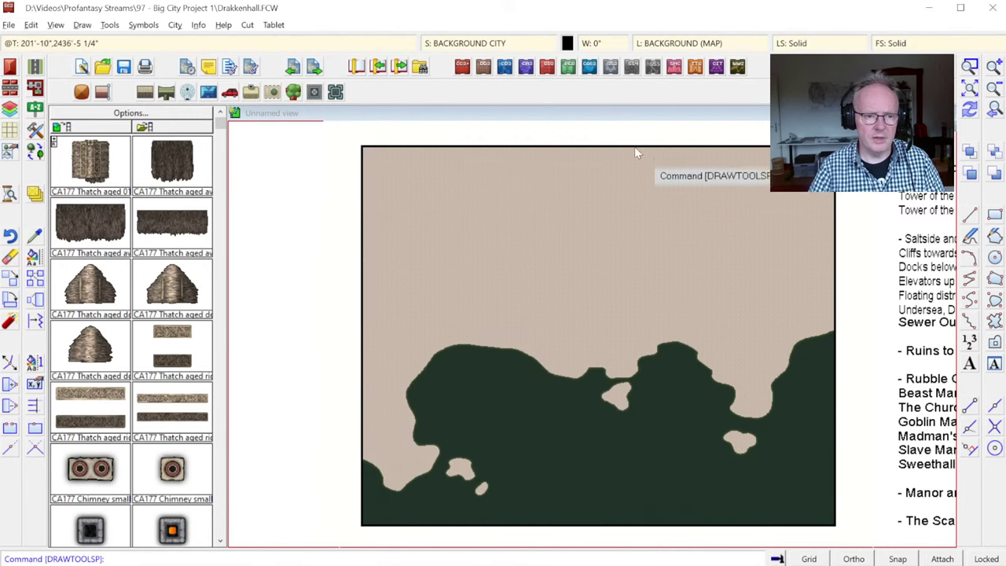
# Add a new sheet named SKETCH after the FRAME sheet and make it the current sheet.
pyautogui.click(462, 44)
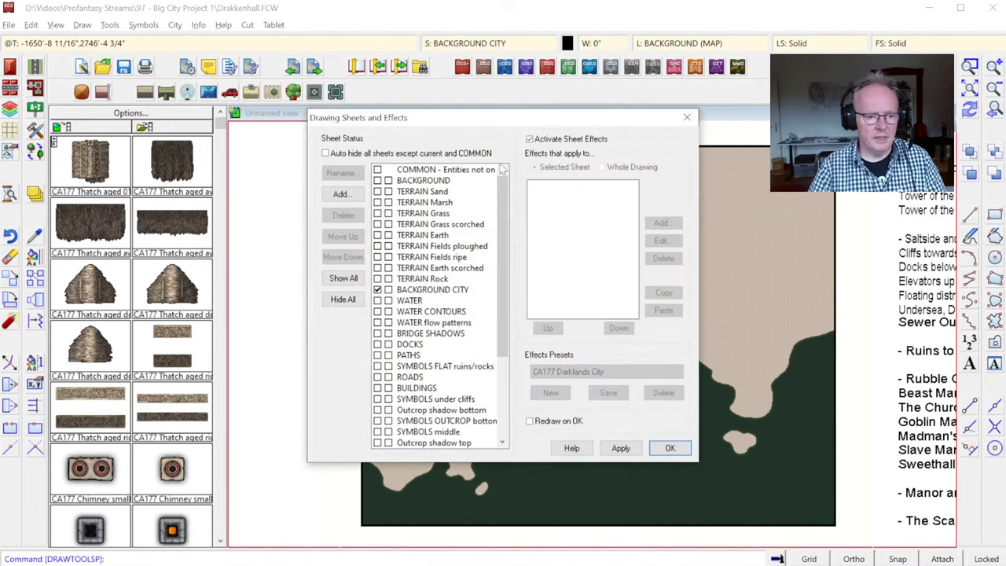
pyautogui.scroll(-4, 507, 302)
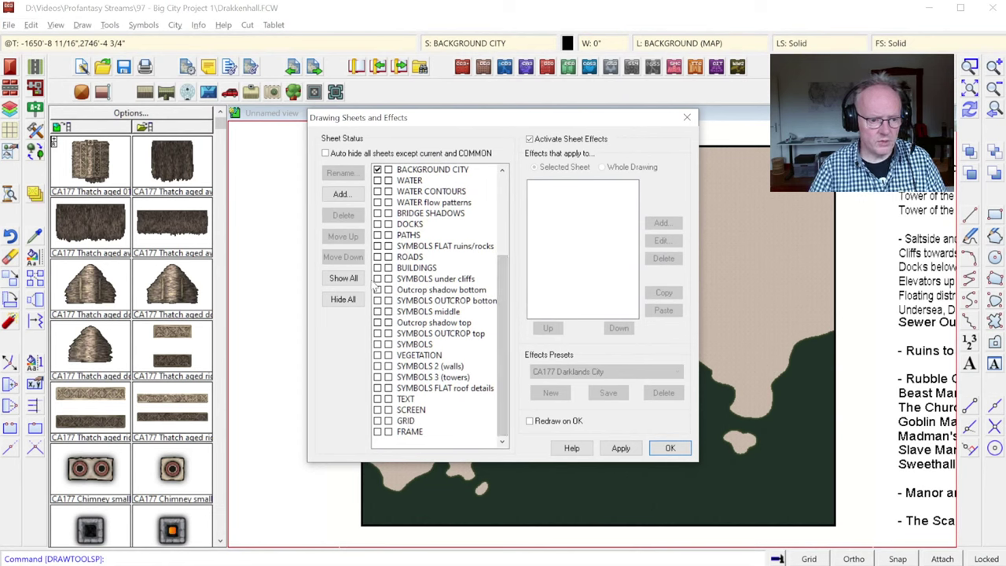
pyautogui.click(340, 195)
pyautogui.write('SK')
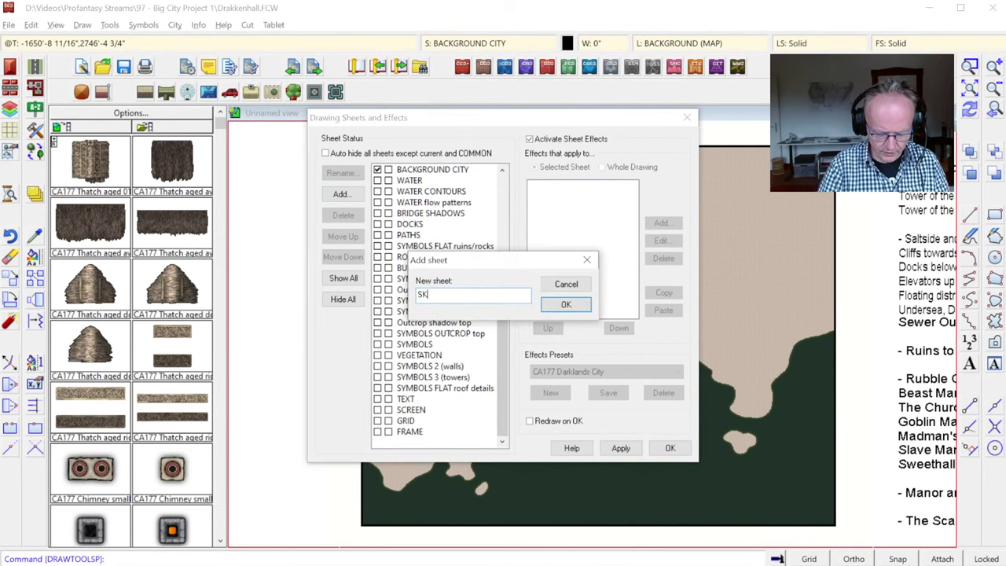
pyautogui.write('ETC')
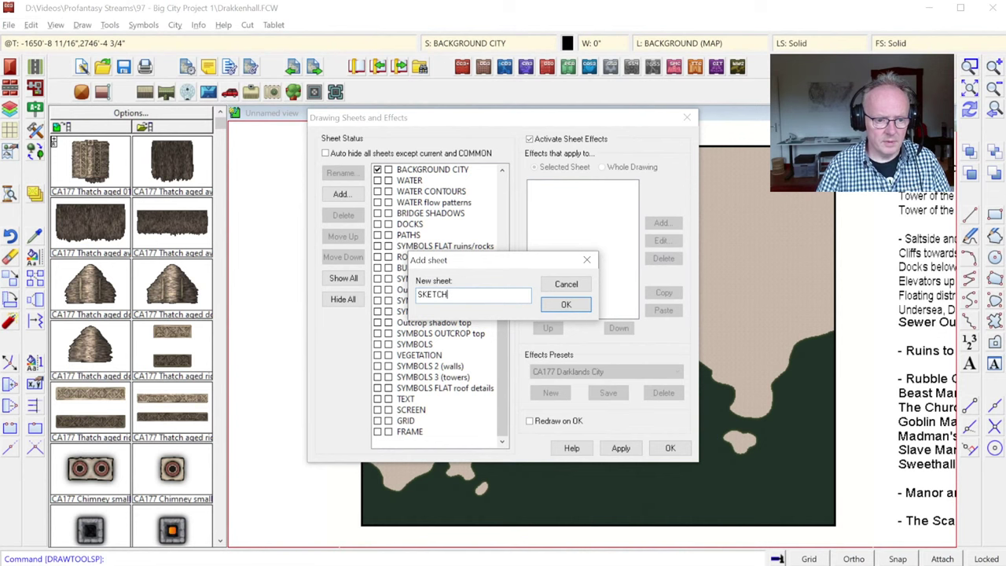
pyautogui.write('H')
pyautogui.click(565, 305)
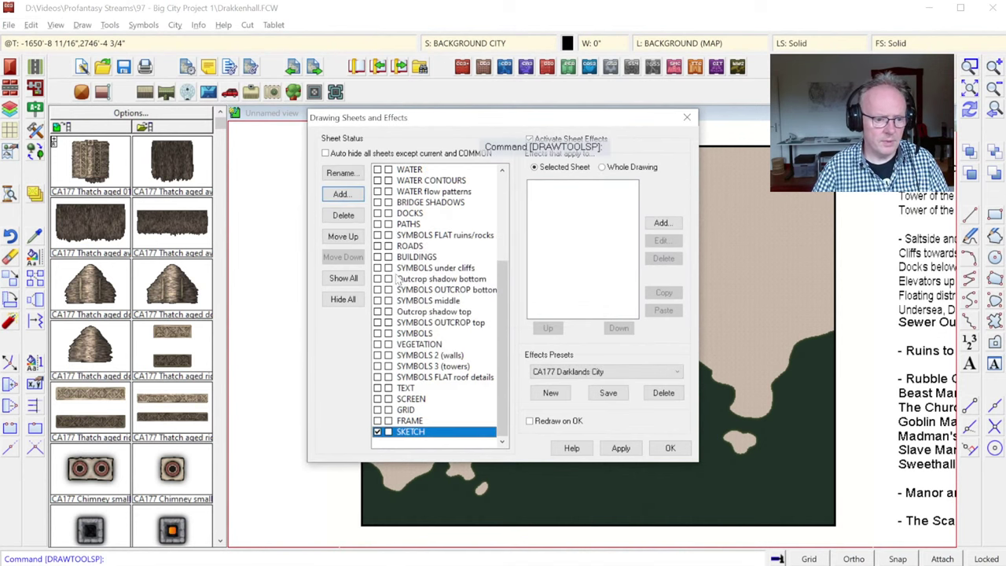
pyautogui.click(666, 448)
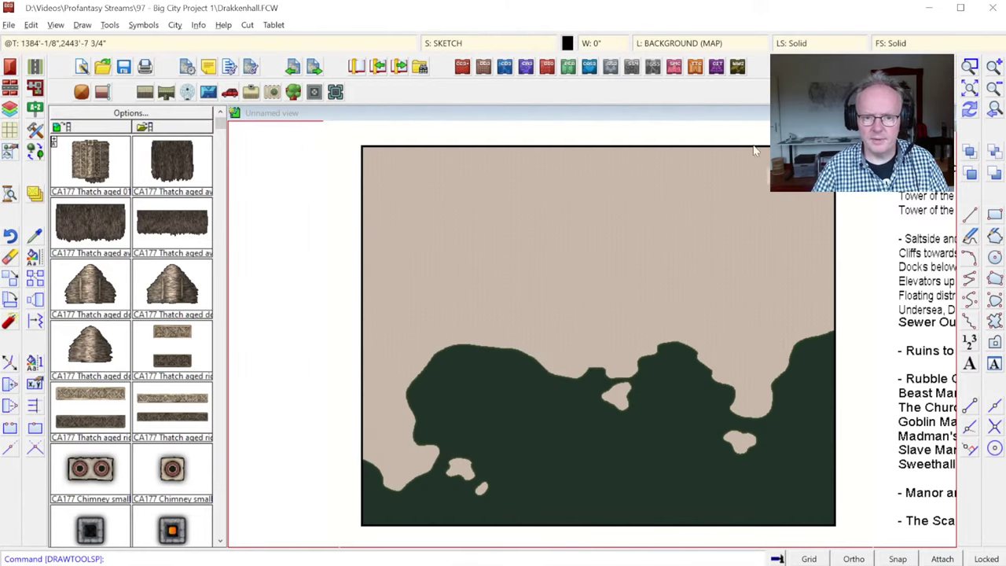
# Add a new layer named TEMPORARY and make it the current layer.
pyautogui.click(664, 43)
pyautogui.scroll(-1, 475, 312)
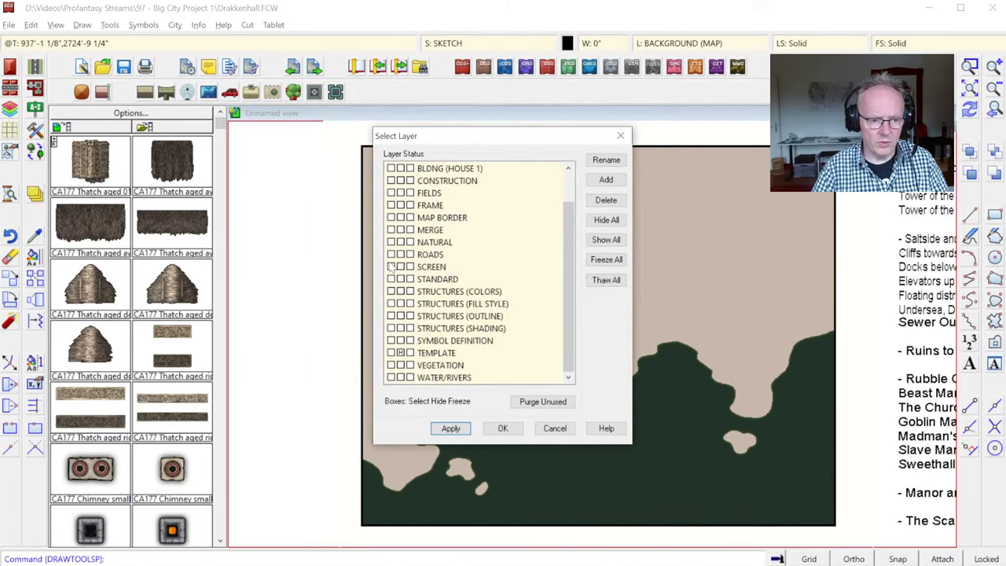
pyautogui.scroll(1, 405, 269)
pyautogui.scroll(-1, 437, 306)
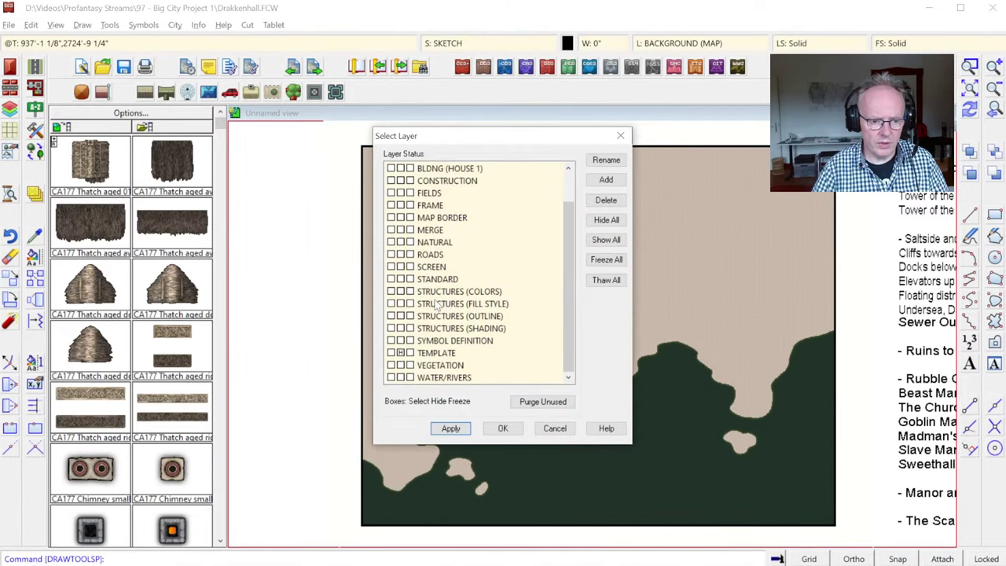
pyautogui.click(606, 179)
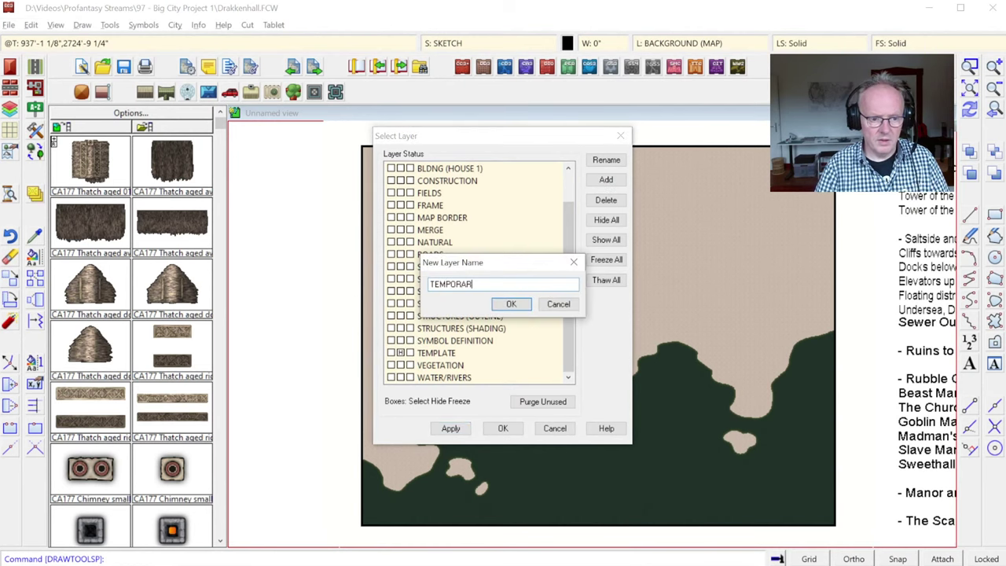
pyautogui.press('Return')
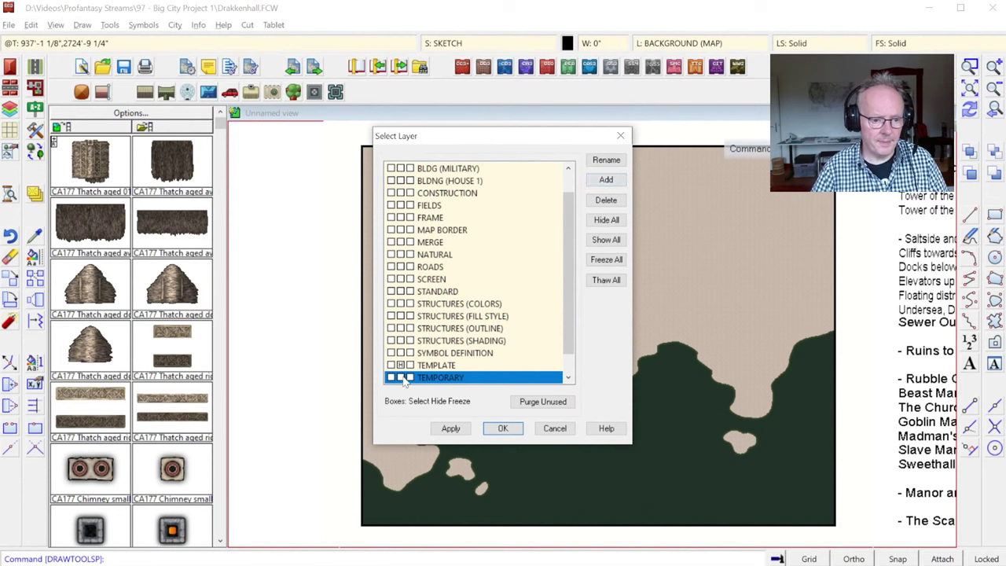
pyautogui.click(503, 428)
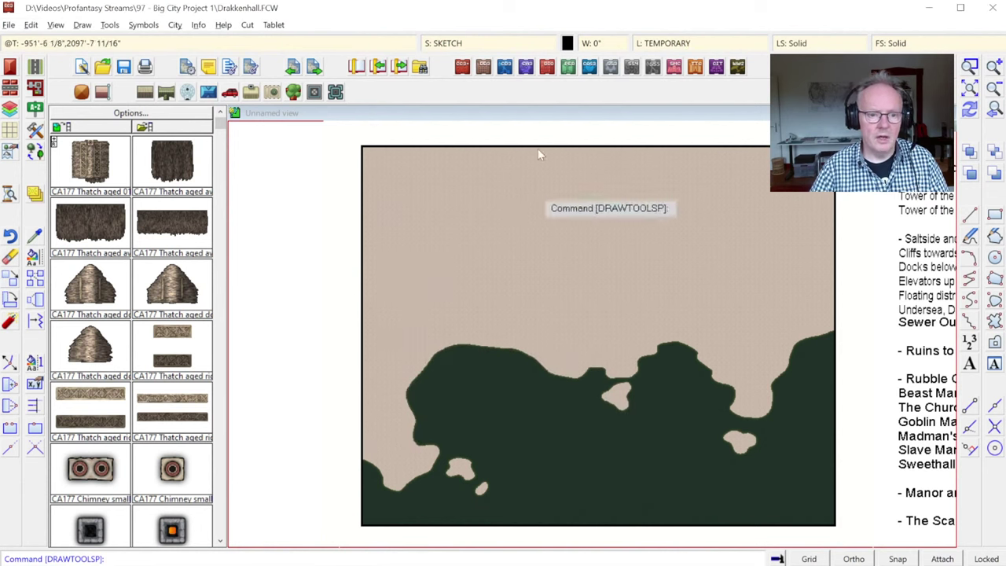
# Set the current drawing color to bright green, color 1.
pyautogui.click(567, 44)
pyautogui.click(394, 211)
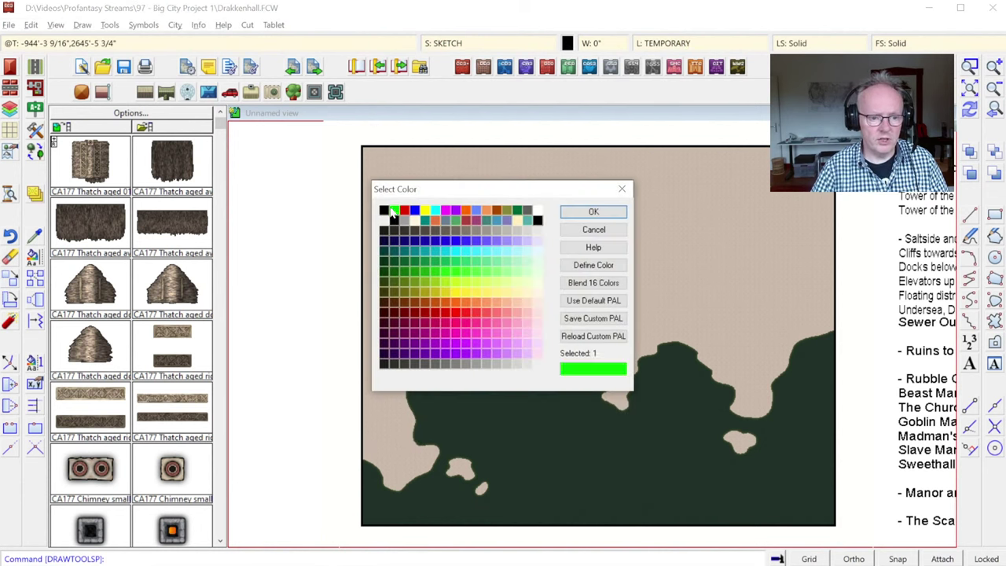
pyautogui.click(595, 215)
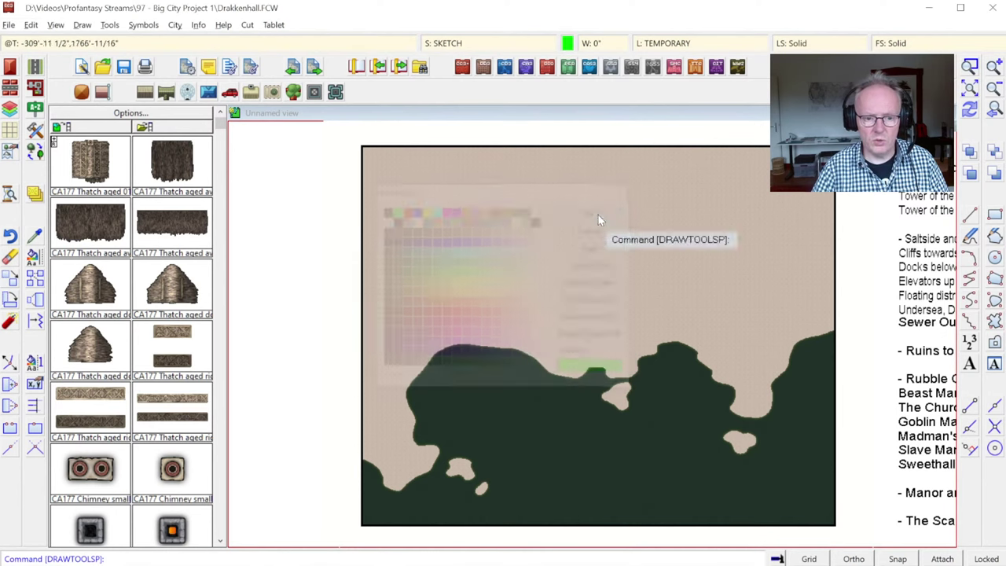
# Create a new drawing tool named "Map, Sketch" based on the Terrain Default, Sand tool.
pyautogui.click(34, 130)
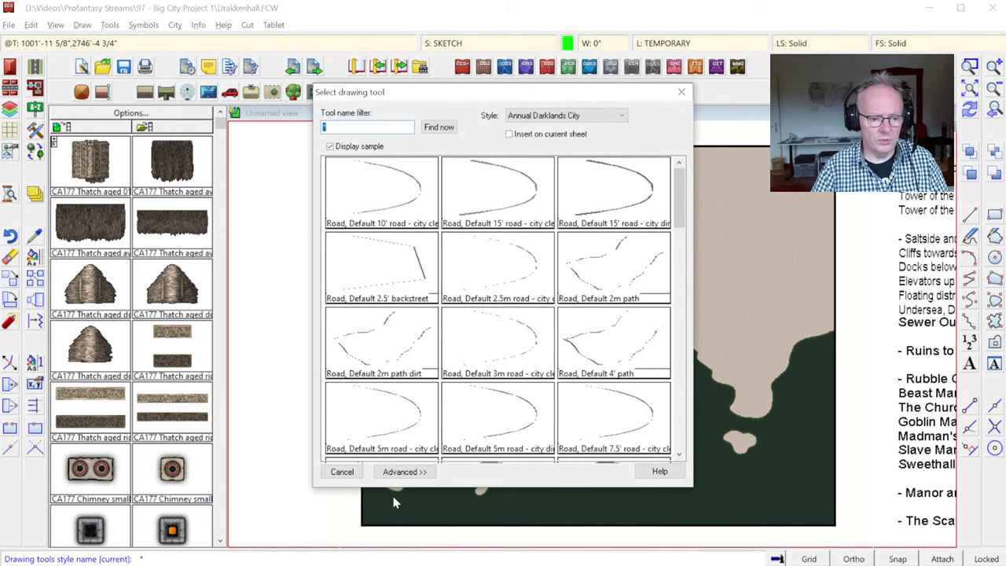
pyautogui.click(403, 472)
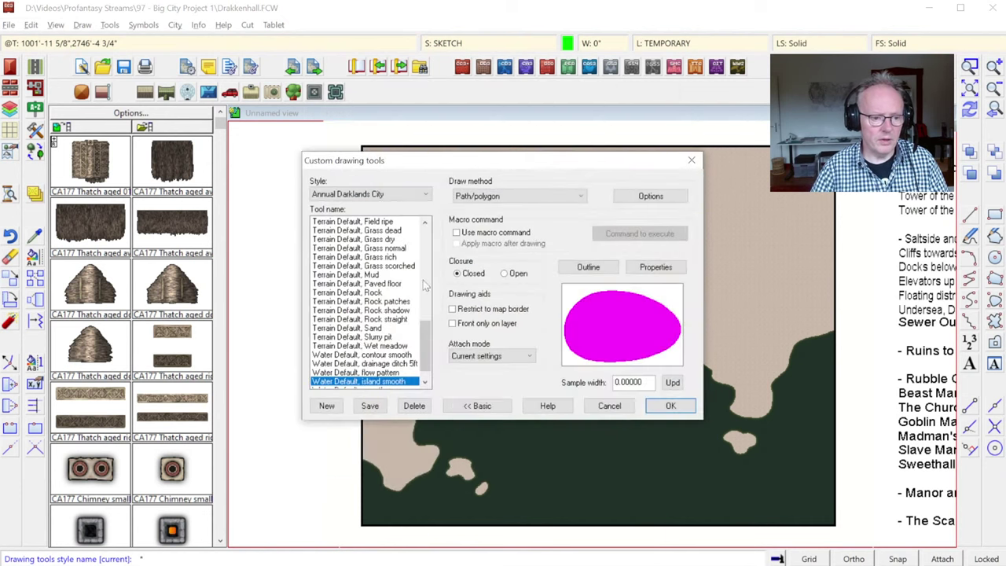
pyautogui.moveTo(425, 348); pyautogui.dragTo(433, 369)
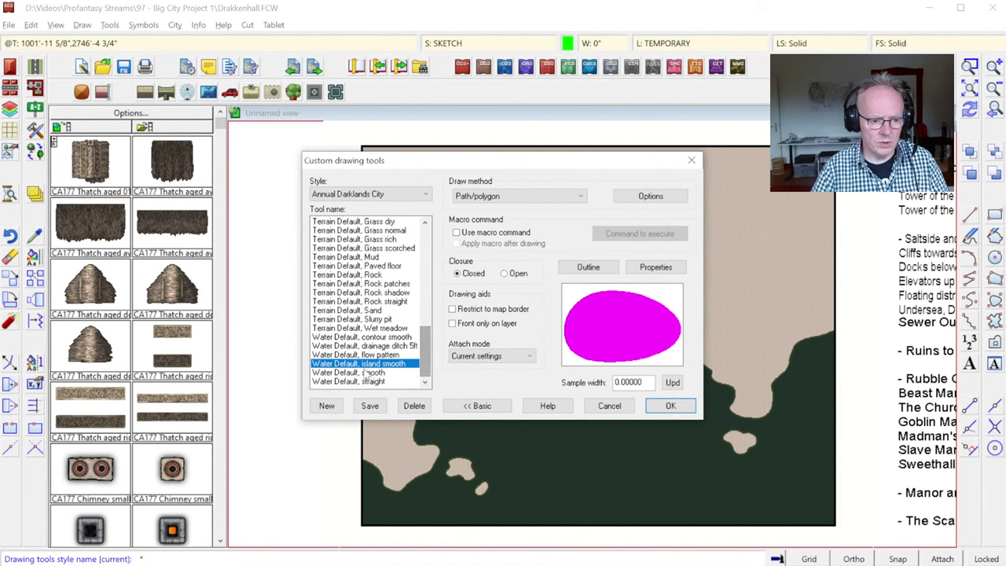
pyautogui.click(350, 310)
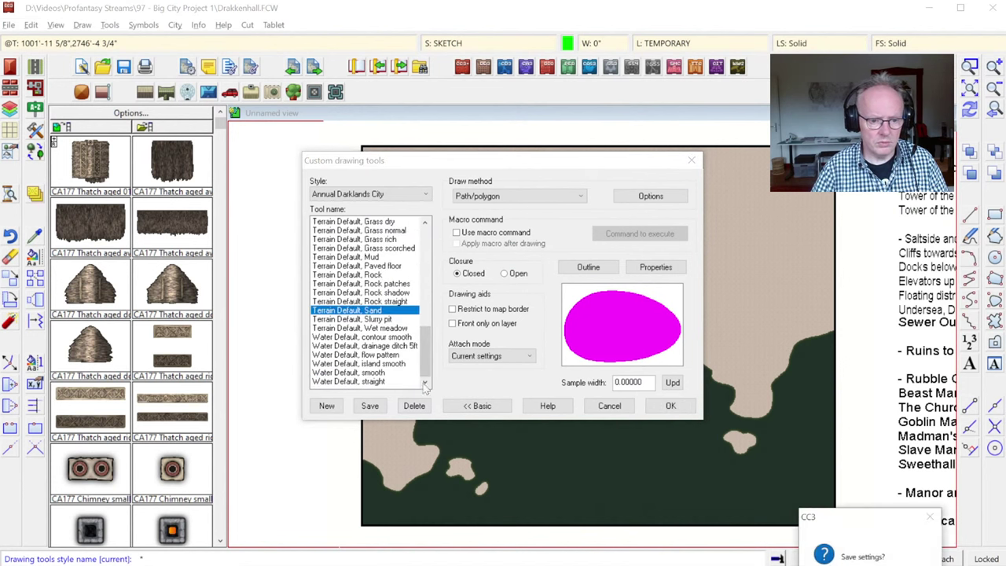
pyautogui.click(330, 407)
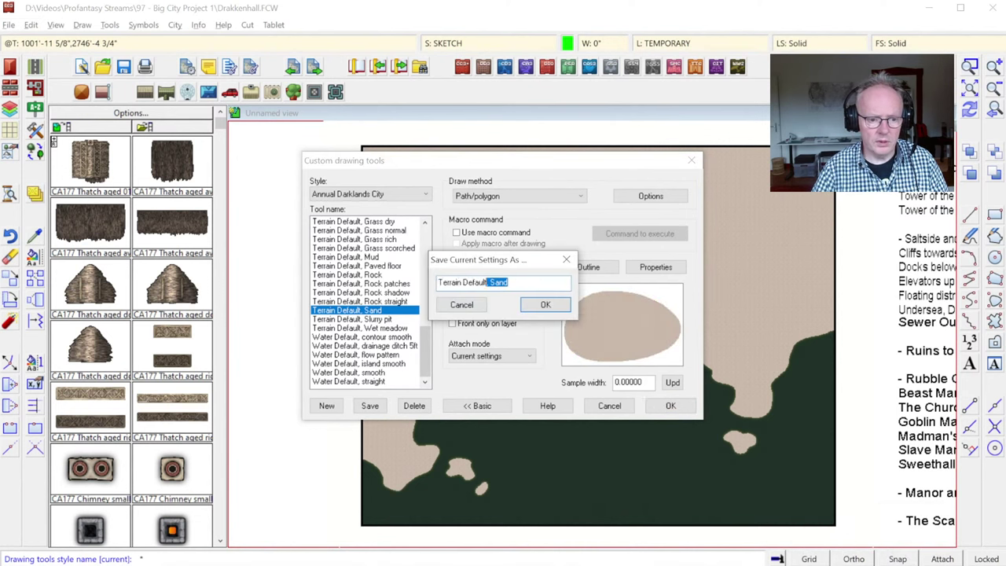
pyautogui.write('Map, Sketch')
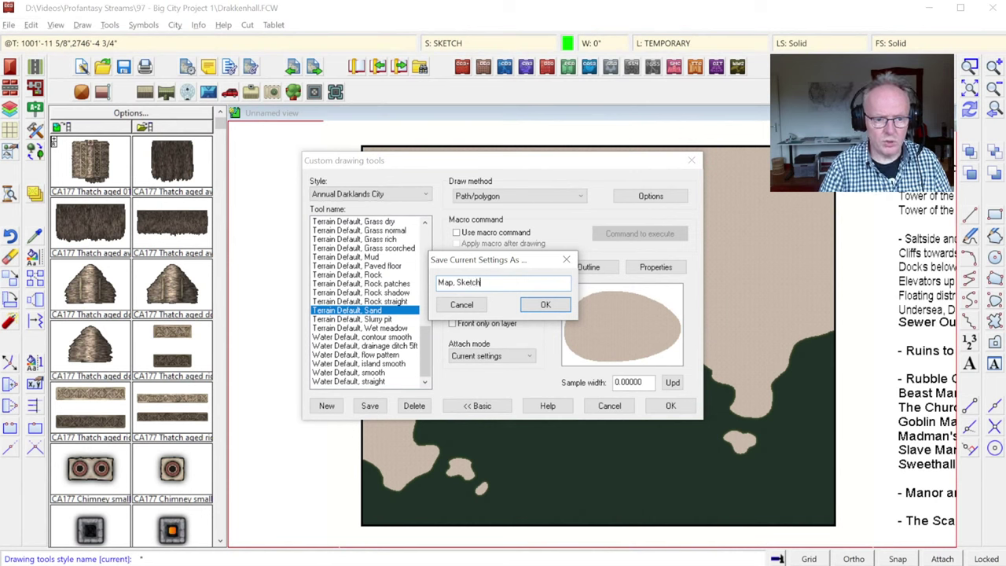
pyautogui.press('Return')
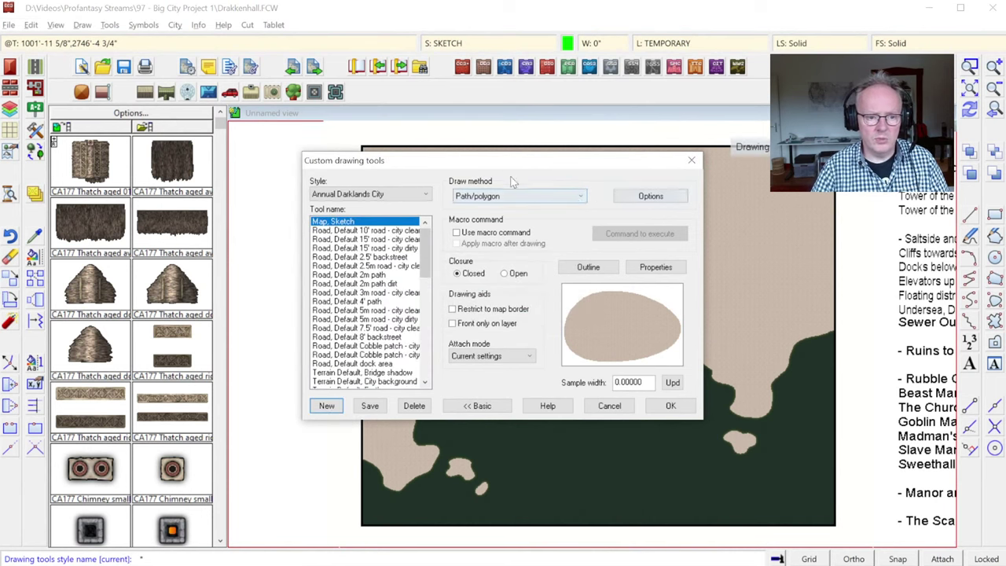
# Set the path/polygon draw method of the Map, Sketch tool to Straight.
pyautogui.click(649, 197)
pyautogui.click(456, 284)
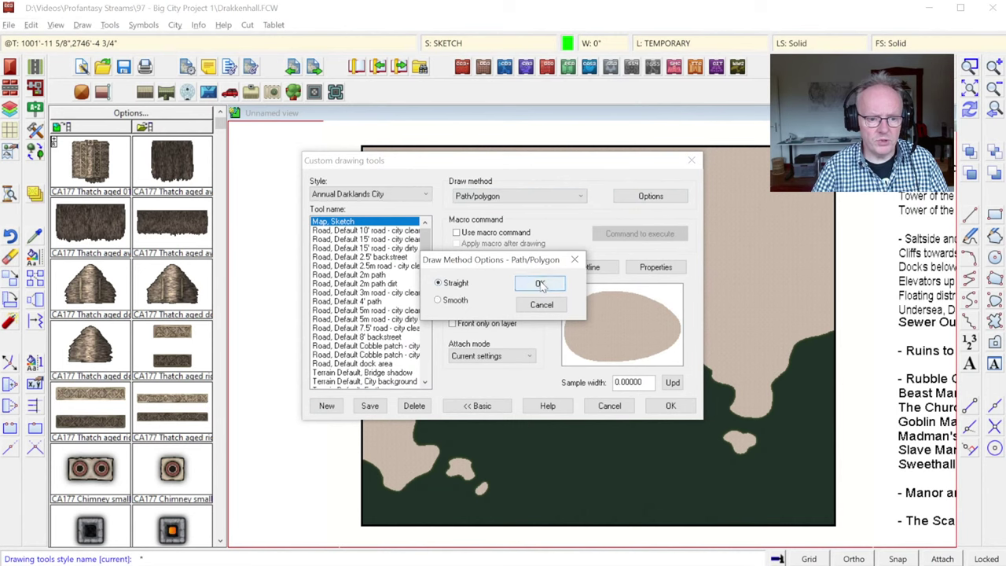
pyautogui.click(540, 283)
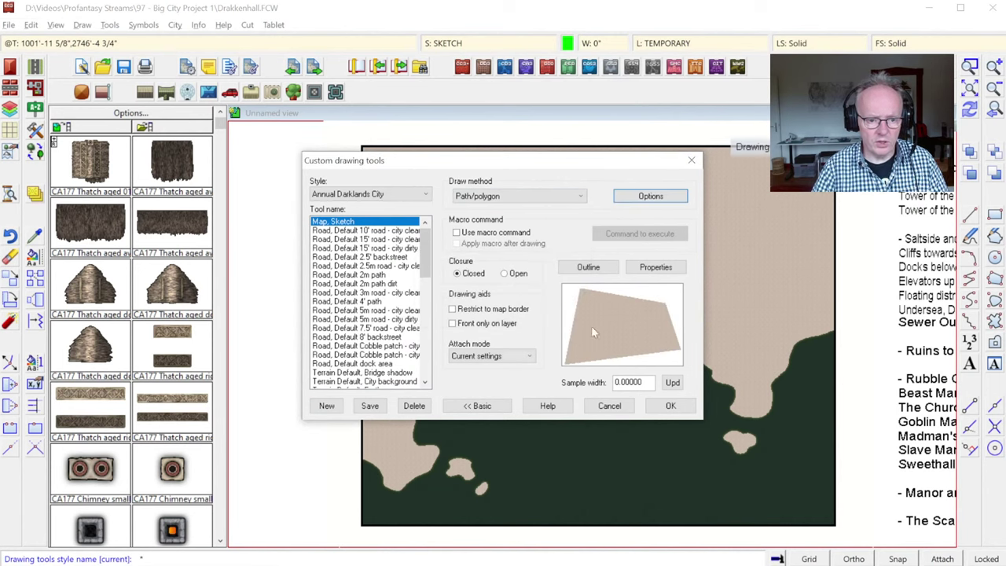
# Set the Map, Sketch tool's color to bright green, color 1.
pyautogui.click(655, 268)
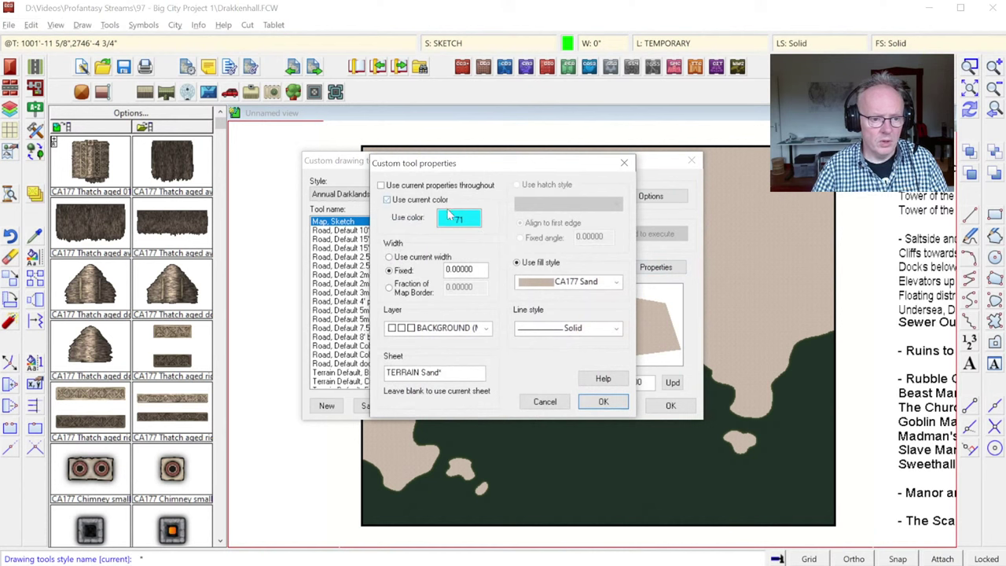
pyautogui.click(460, 218)
pyautogui.click(394, 210)
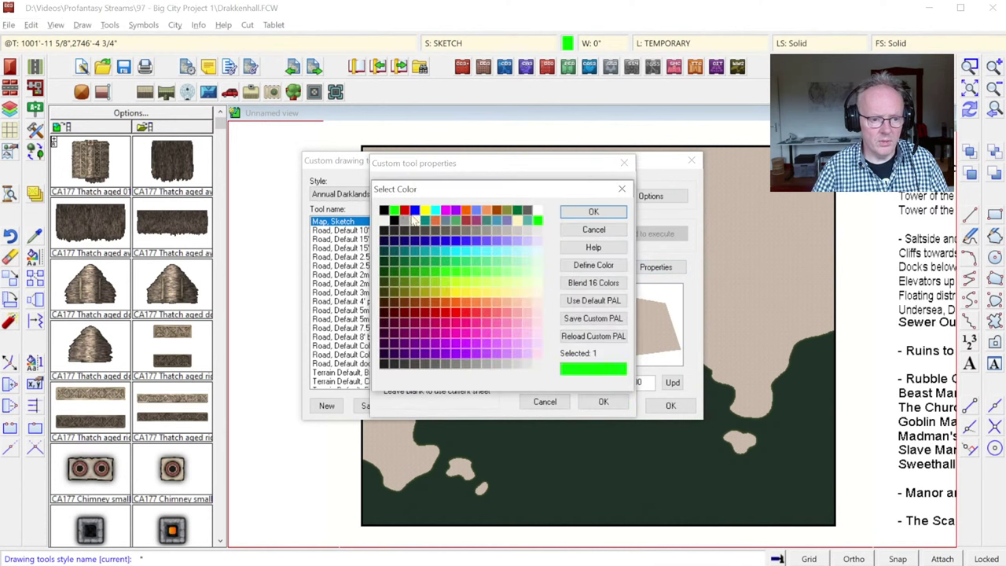
pyautogui.click(590, 213)
# Assign the Map, Sketch tool to the TEMPORARY layer and the SKETCH sheet.
pyautogui.click(486, 328)
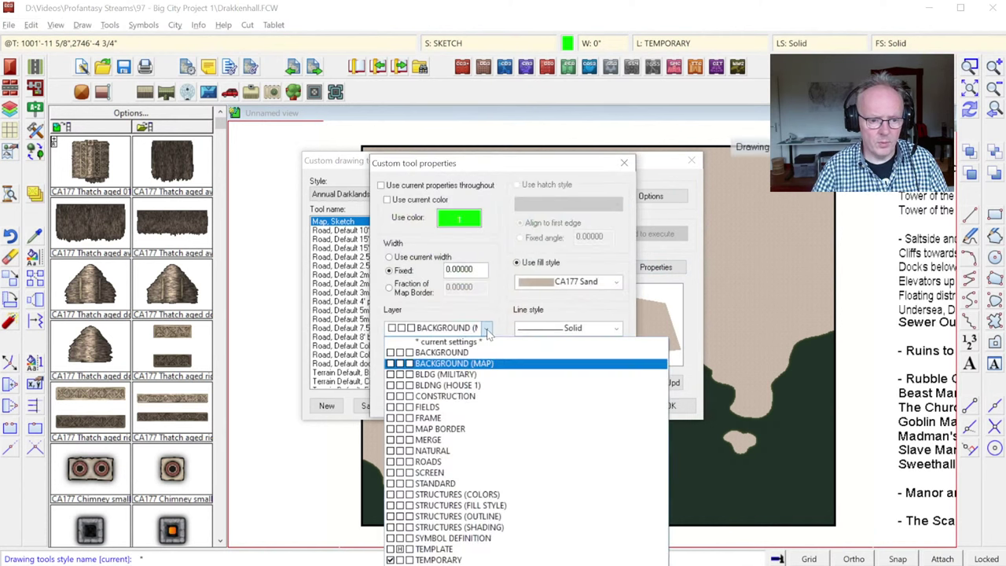
pyautogui.click(440, 561)
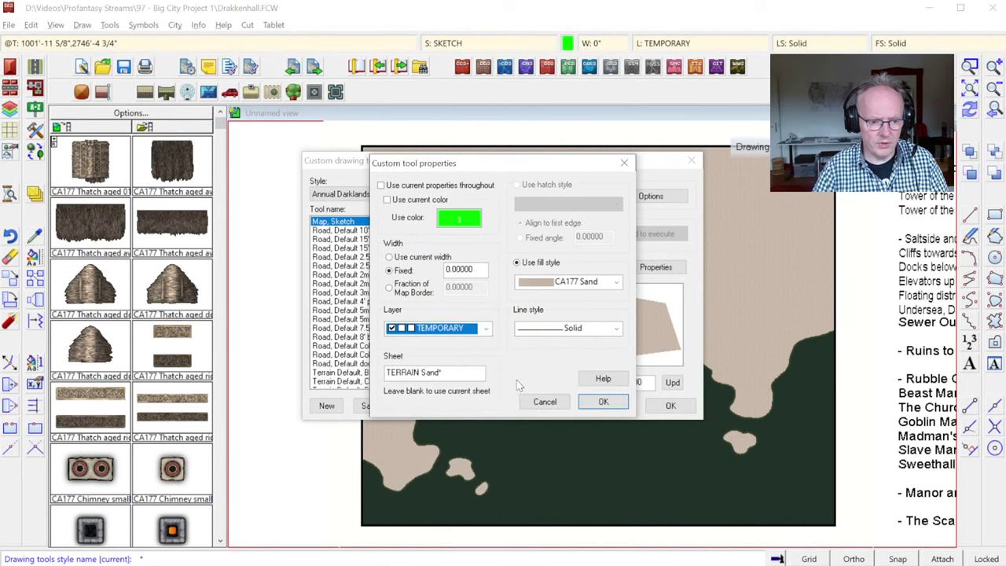
pyautogui.press('Tab')
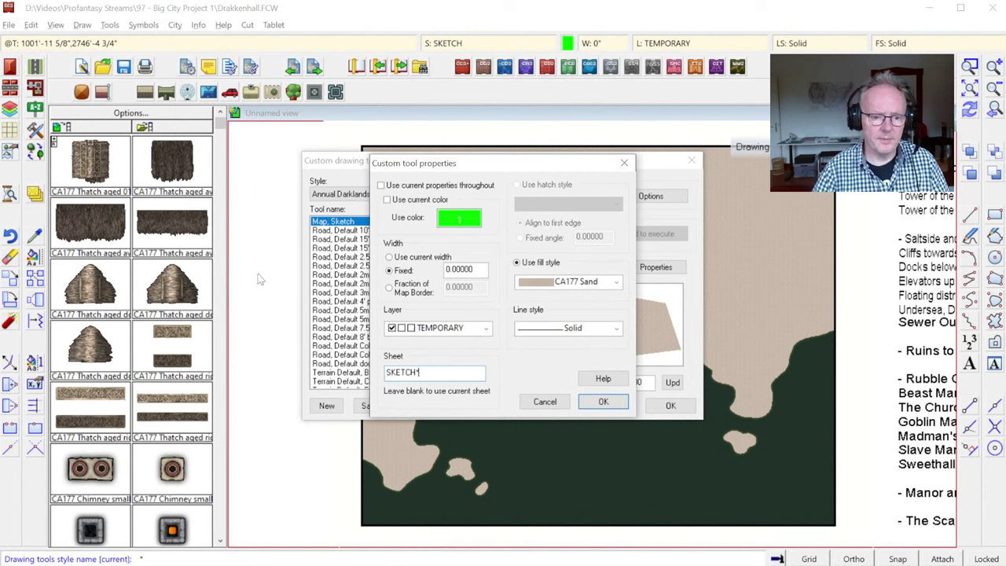
# Set the Map, Sketch tool's fill style to Hollow, accept the tool settings and start drawing with it.
pyautogui.click(572, 295)
pyautogui.scroll(15, 563, 295)
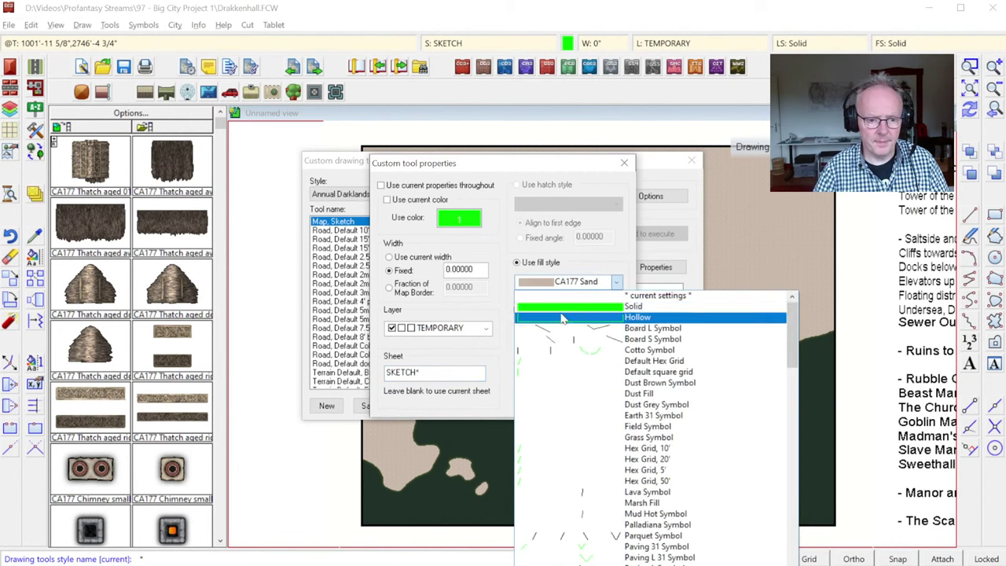
pyautogui.click(561, 304)
pyautogui.click(609, 404)
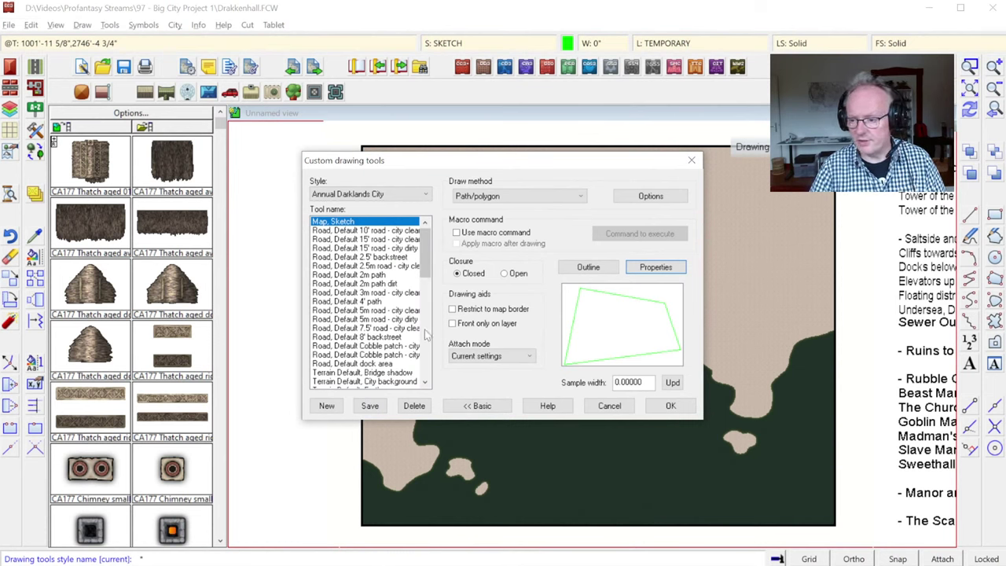
pyautogui.click(665, 408)
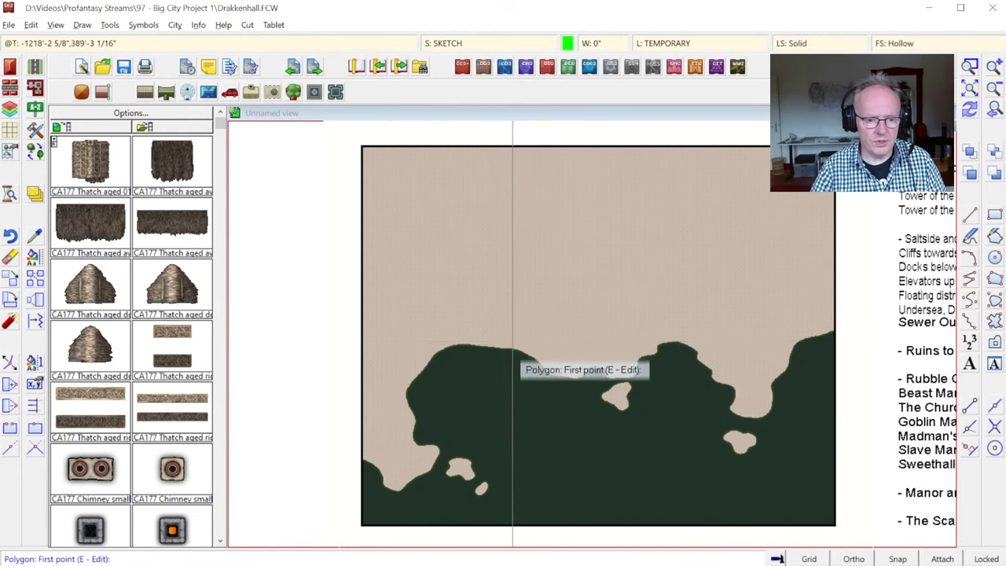
# Sketch the lowest contour polygon just inland of the coastline, following both peninsulas and closing around the outside of the map border.
pyautogui.click(517, 343)
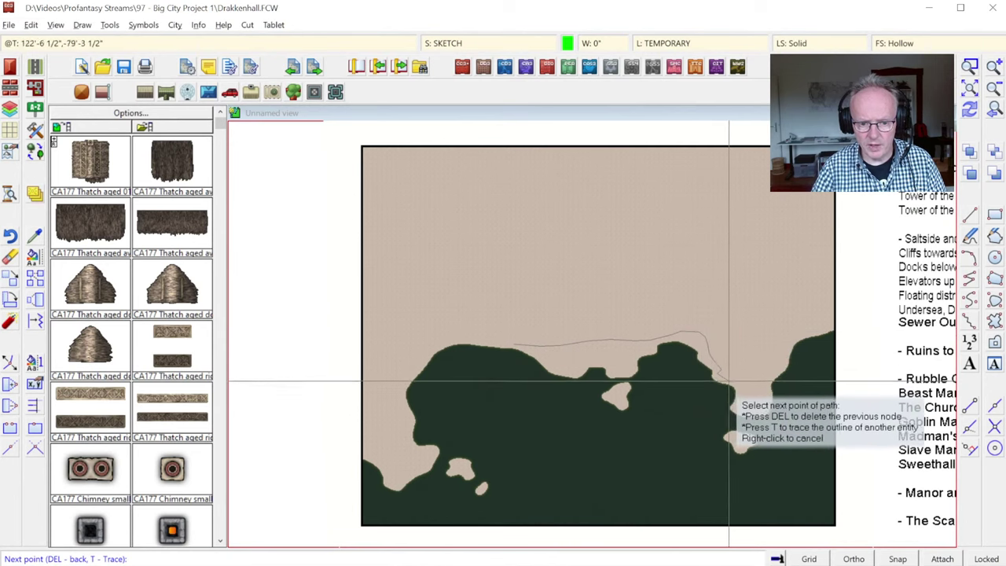
pyautogui.click(735, 385)
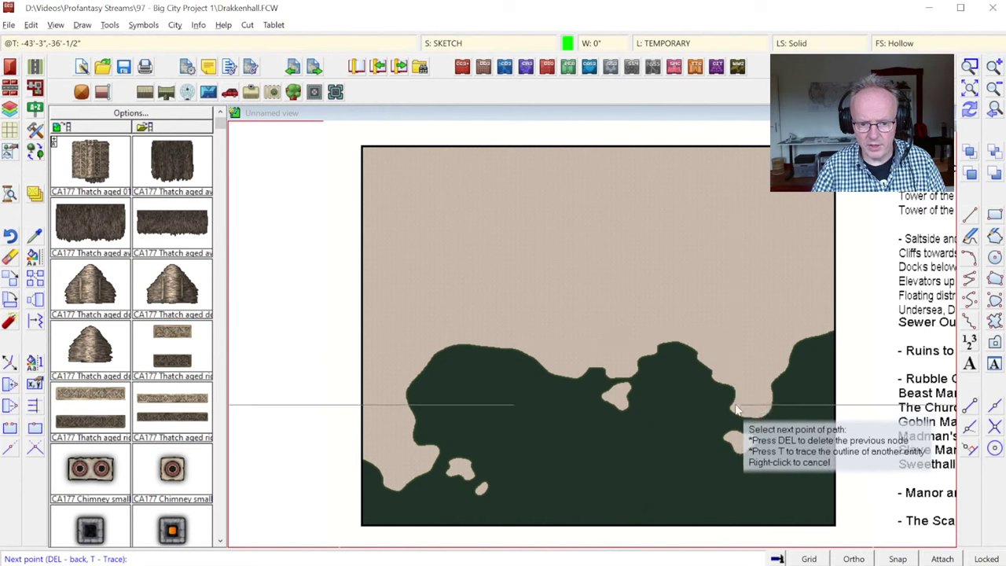
pyautogui.click(746, 413)
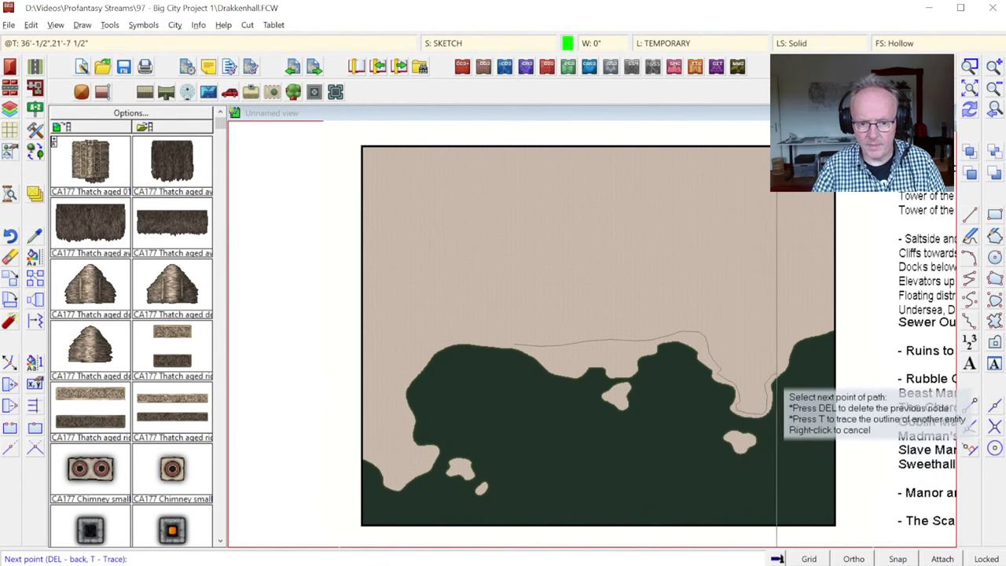
pyautogui.click(788, 368)
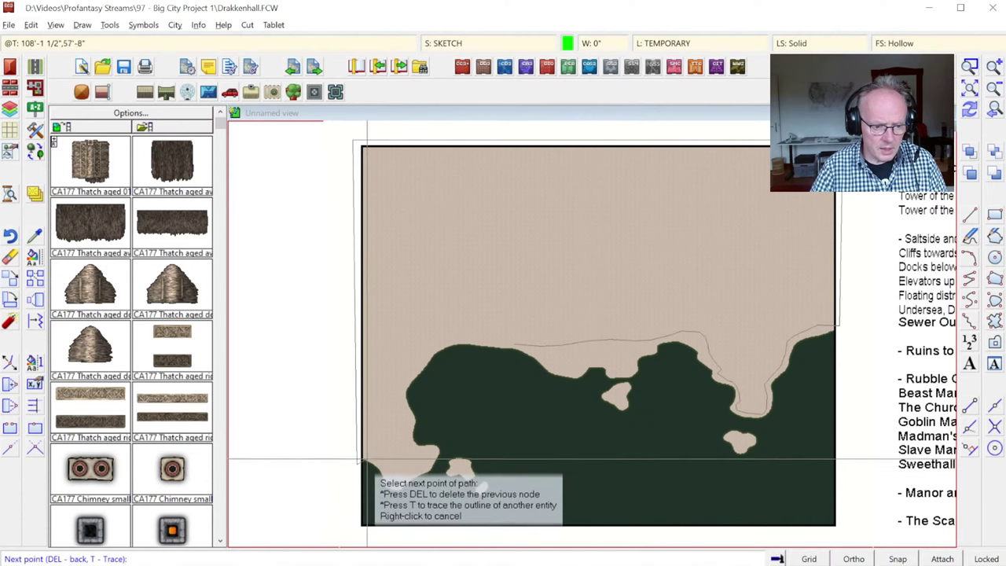
pyautogui.click(384, 466)
pyautogui.click(390, 485)
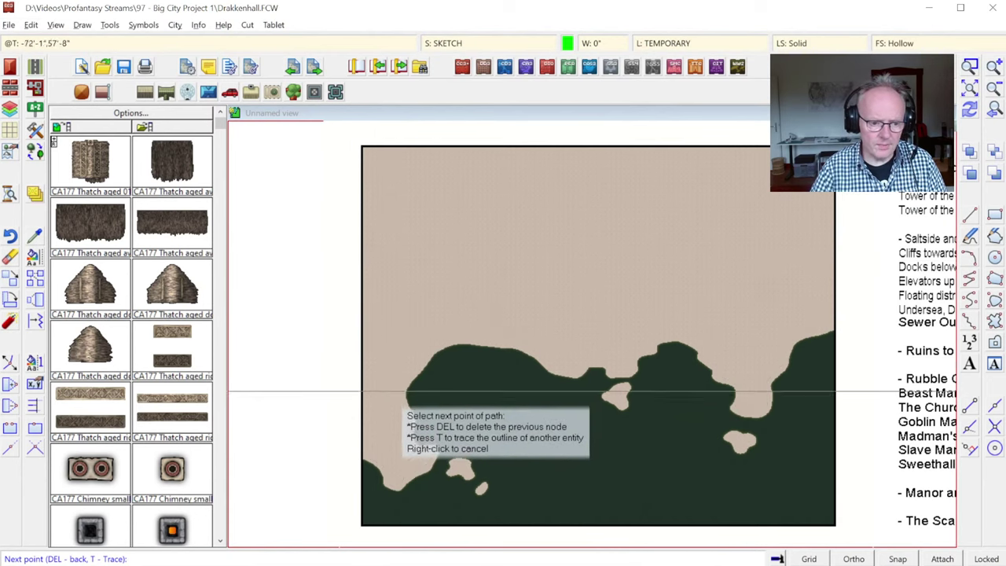
pyautogui.press('t')
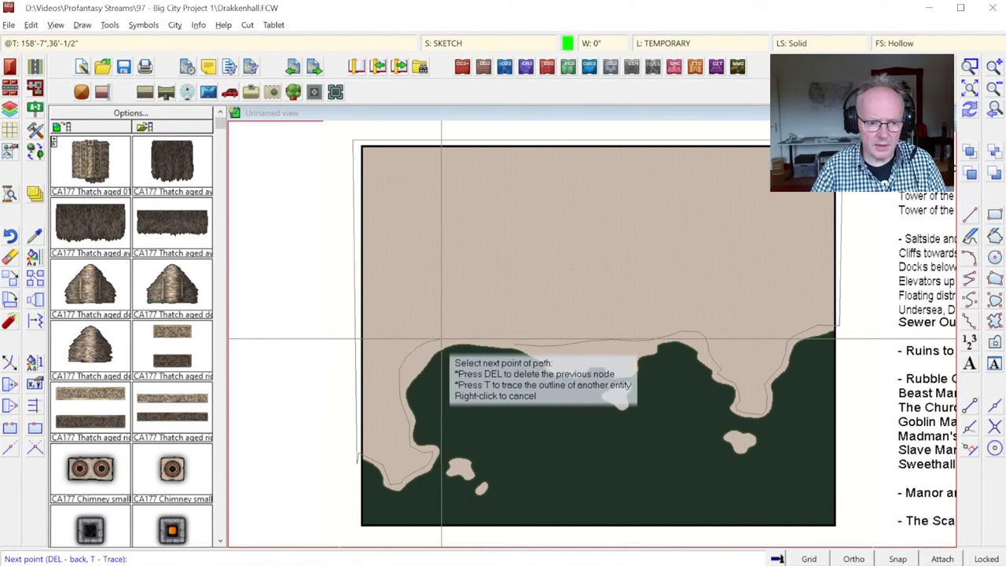
pyautogui.rightClick(508, 344)
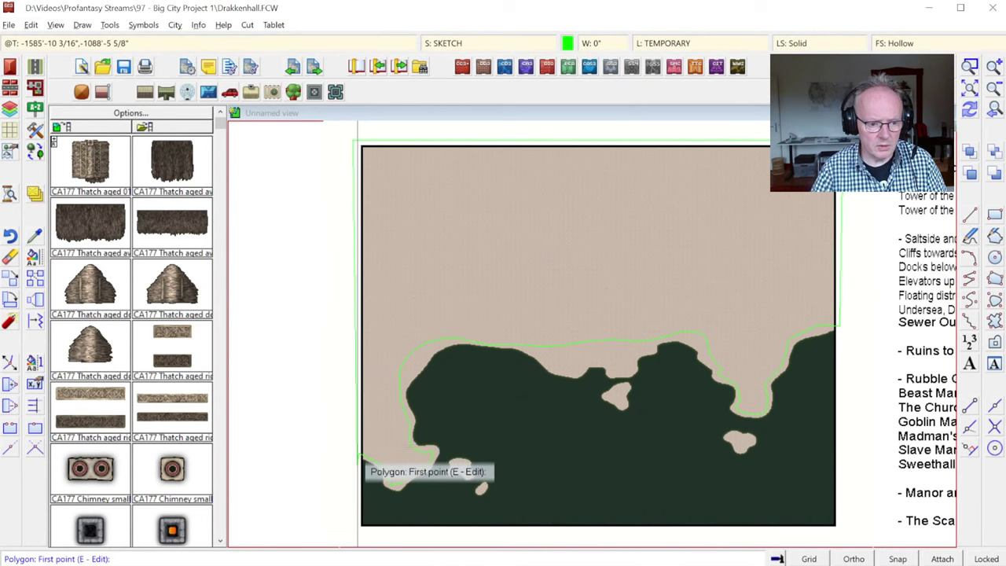
# Sketch a second contour polygon farther inland, bulging north behind the western peninsula and closing outside the map border.
pyautogui.click(353, 439)
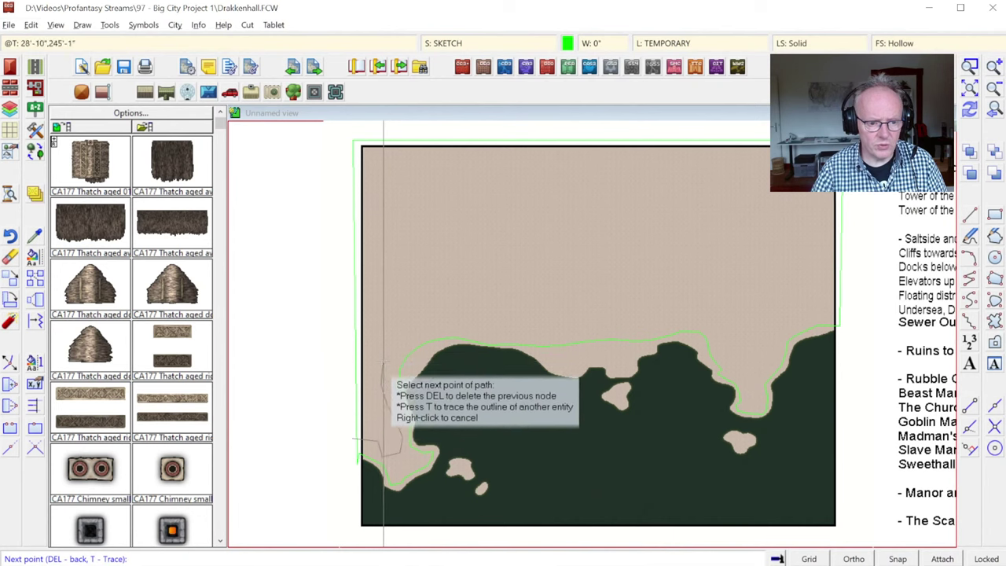
pyautogui.click(389, 287)
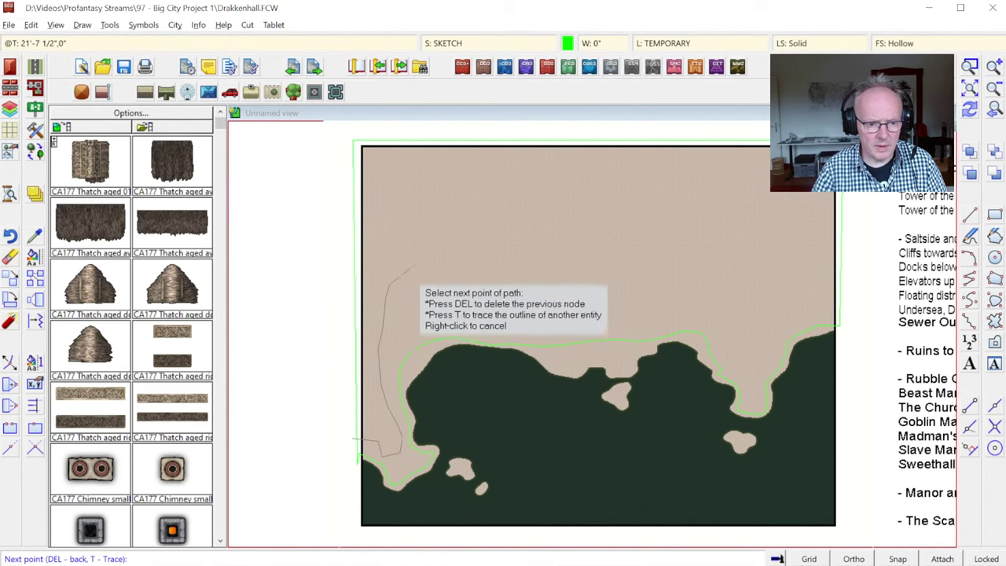
pyautogui.click(409, 269)
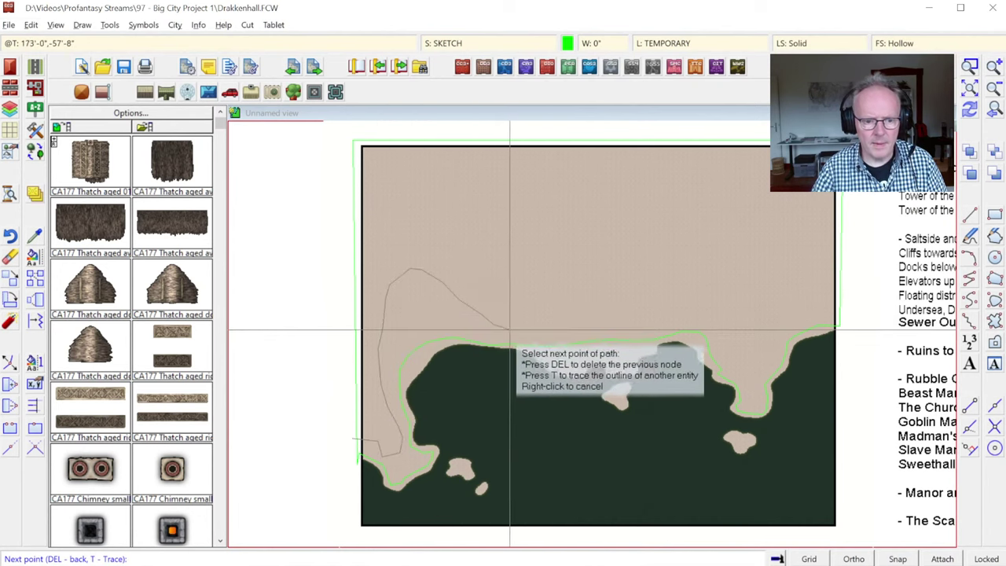
pyautogui.click(534, 332)
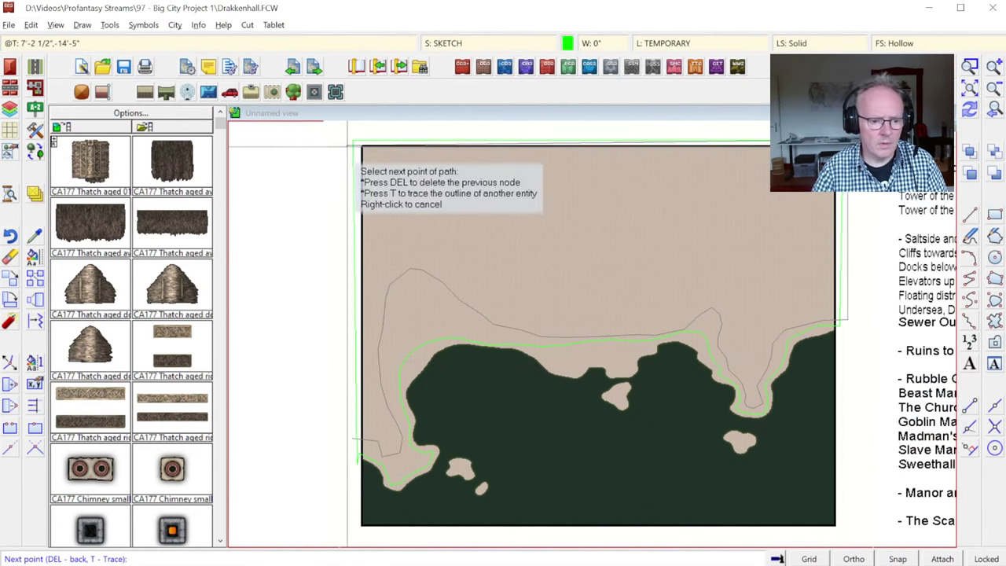
pyautogui.rightClick(355, 157)
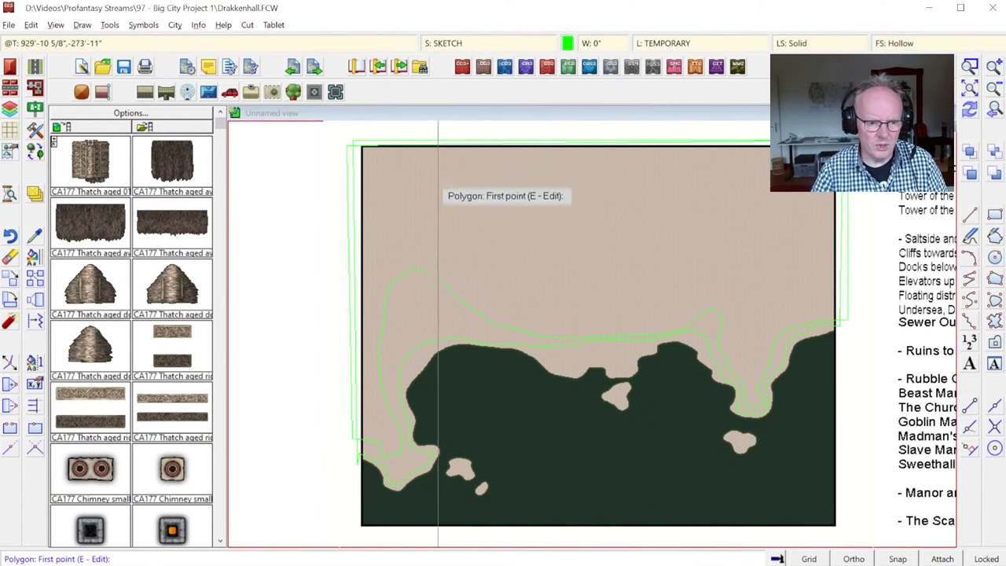
# Sketch a large U-shaped contour polygon across the central land, starting and ending above the map's northern edge.
pyautogui.moveTo(453, 130)
pyautogui.mouseDown()
pyautogui.moveTo(457, 157)
pyautogui.moveTo(431, 221)
pyautogui.moveTo(470, 288)
pyautogui.moveTo(503, 315)
pyautogui.moveTo(589, 329)
pyautogui.moveTo(681, 319)
pyautogui.mouseUp()
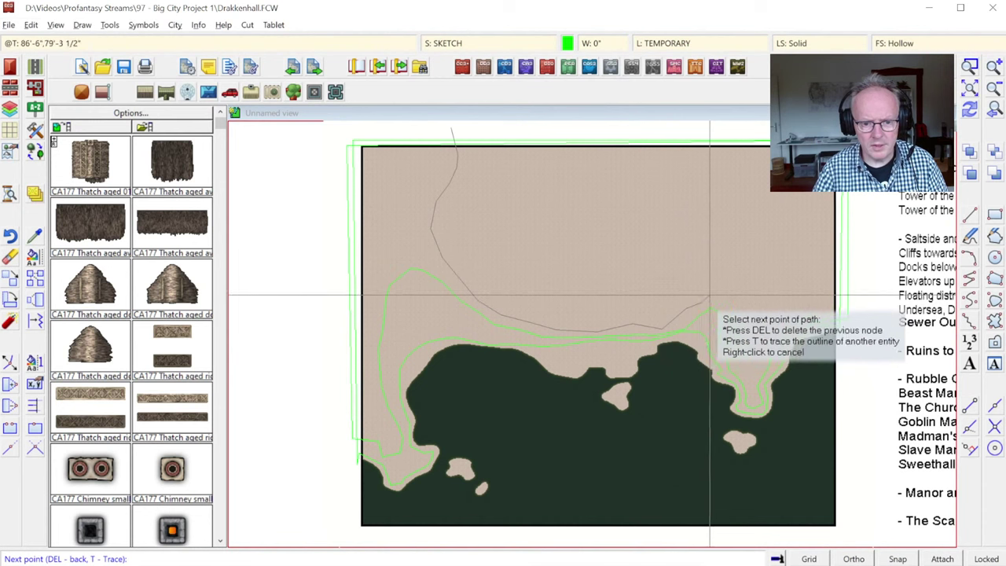
pyautogui.moveTo(716, 284)
pyautogui.mouseDown()
pyautogui.moveTo(718, 257)
pyautogui.moveTo(687, 212)
pyautogui.moveTo(673, 140)
pyautogui.moveTo(657, 132)
pyautogui.mouseUp()
pyautogui.rightClick(657, 132)
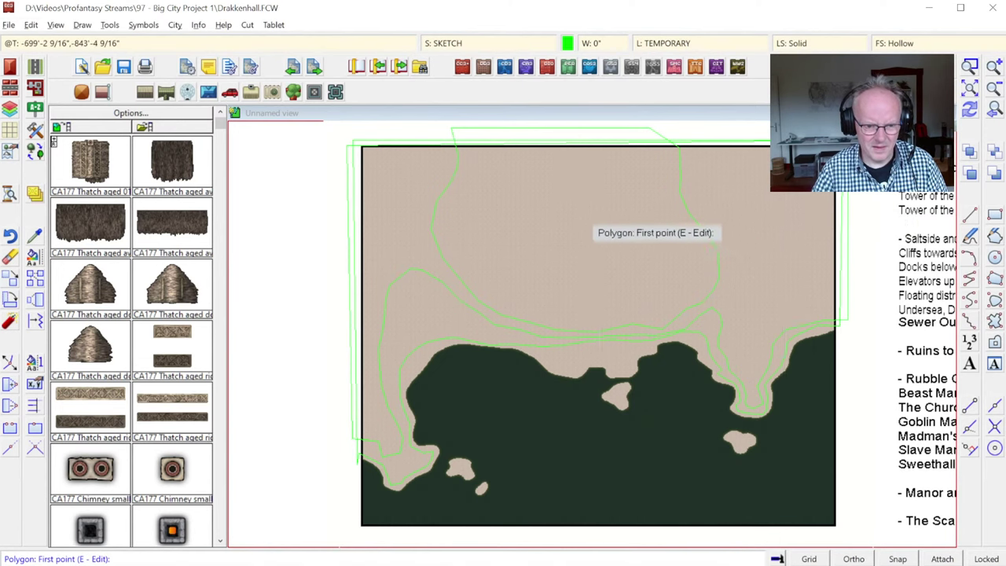
# Sketch three nested closed contours for the central hill, from a wide oval down to a tiny ring at the peak.
pyautogui.click(590, 209)
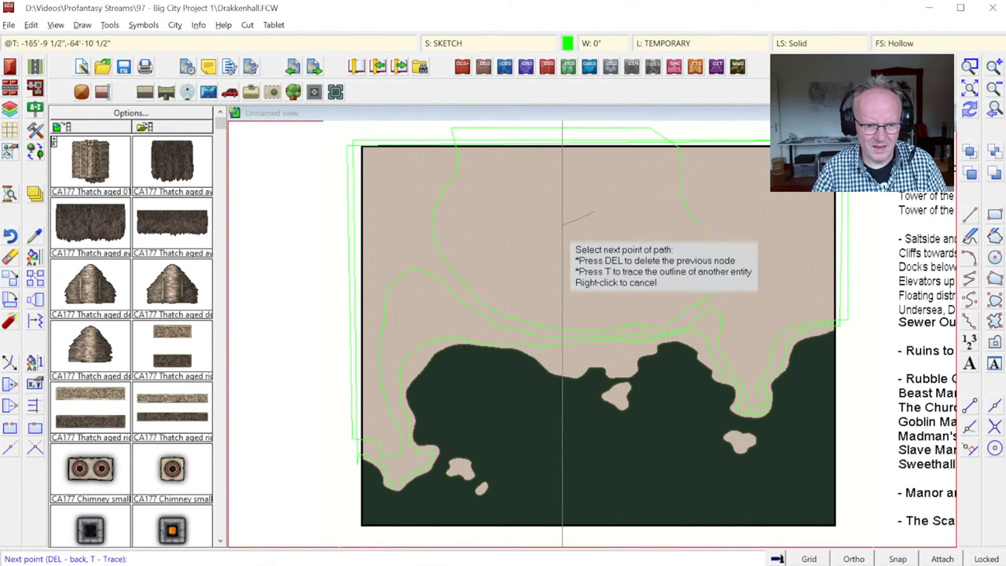
pyautogui.moveTo(537, 287)
pyautogui.mouseDown()
pyautogui.moveTo(581, 321)
pyautogui.moveTo(660, 306)
pyautogui.moveTo(703, 272)
pyautogui.moveTo(706, 248)
pyautogui.moveTo(684, 219)
pyautogui.moveTo(644, 212)
pyautogui.mouseUp()
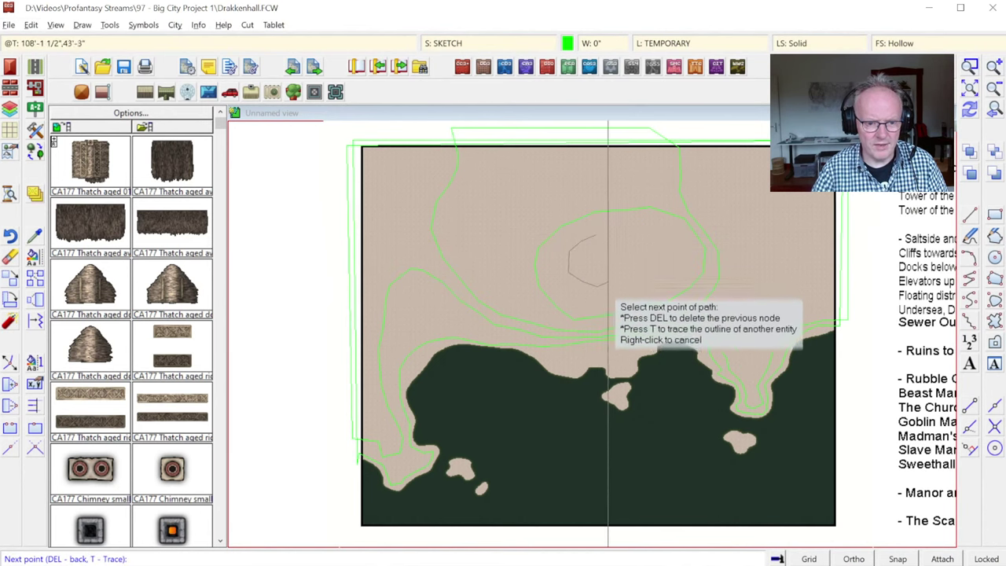
pyautogui.rightClick(613, 240)
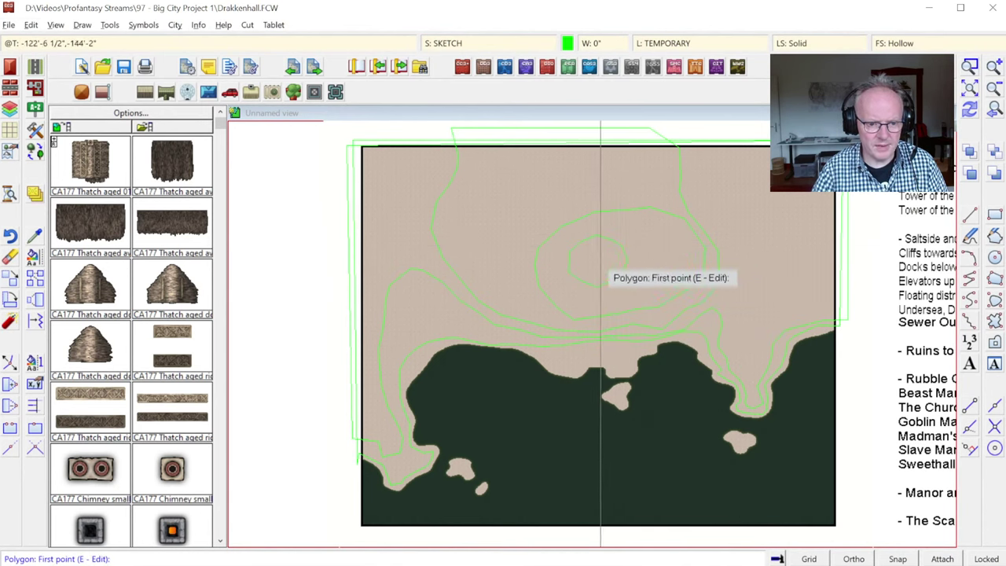
pyautogui.click(594, 261)
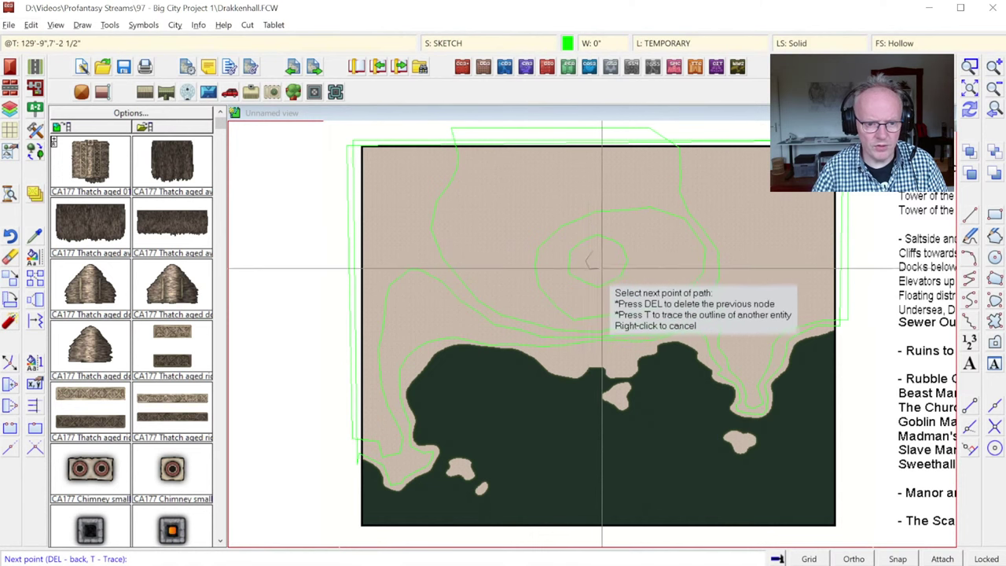
pyautogui.rightClick(597, 260)
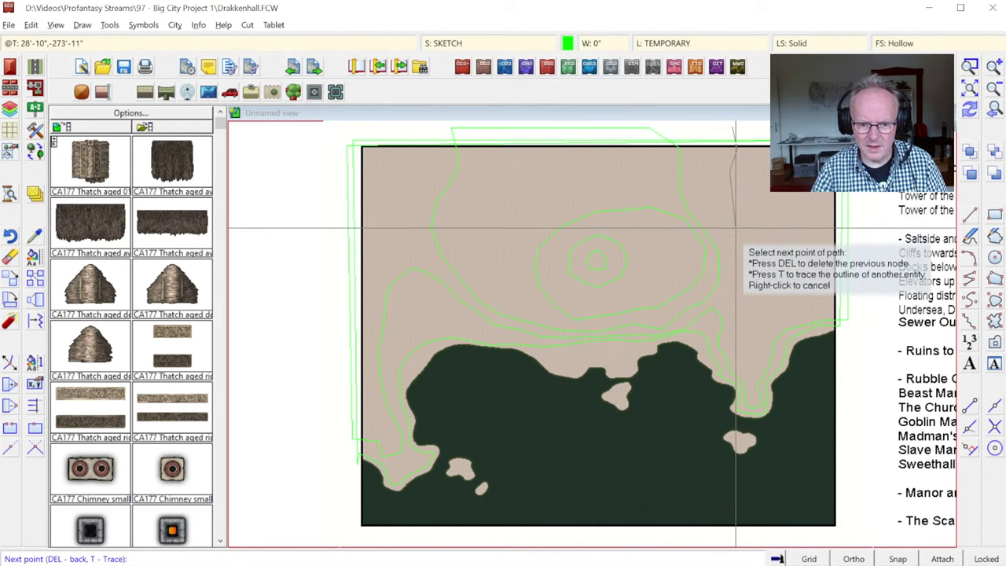
# Sketch a contour polygon enclosing the high ground in the map's northeast corner, closing beyond the border.
pyautogui.click(752, 273)
pyautogui.click(738, 317)
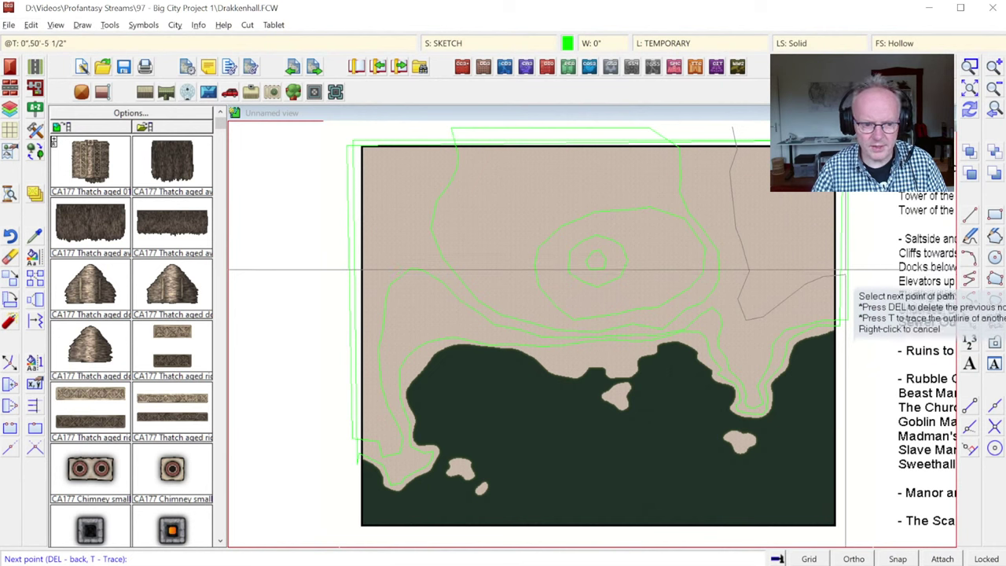
pyautogui.click(845, 274)
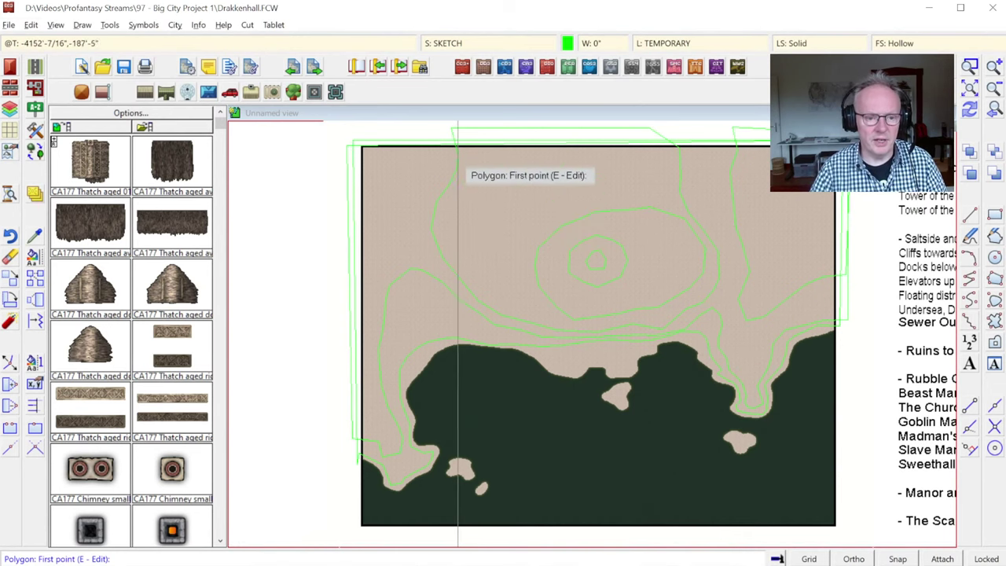
# Sketch a small two-ring hill west of the central hill and a contour cutting off the map's northwest corner.
pyautogui.click(465, 205)
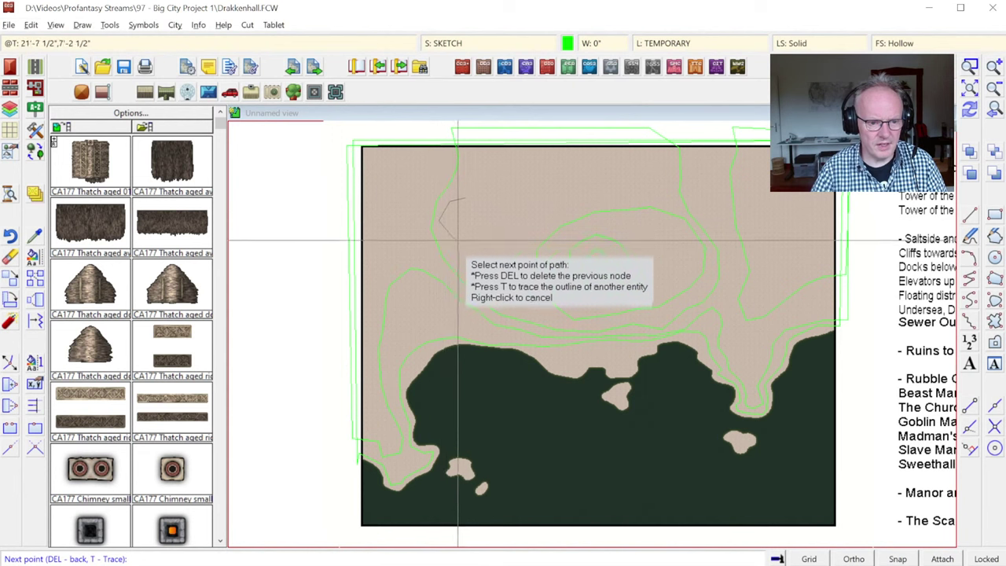
pyautogui.rightClick(557, 308)
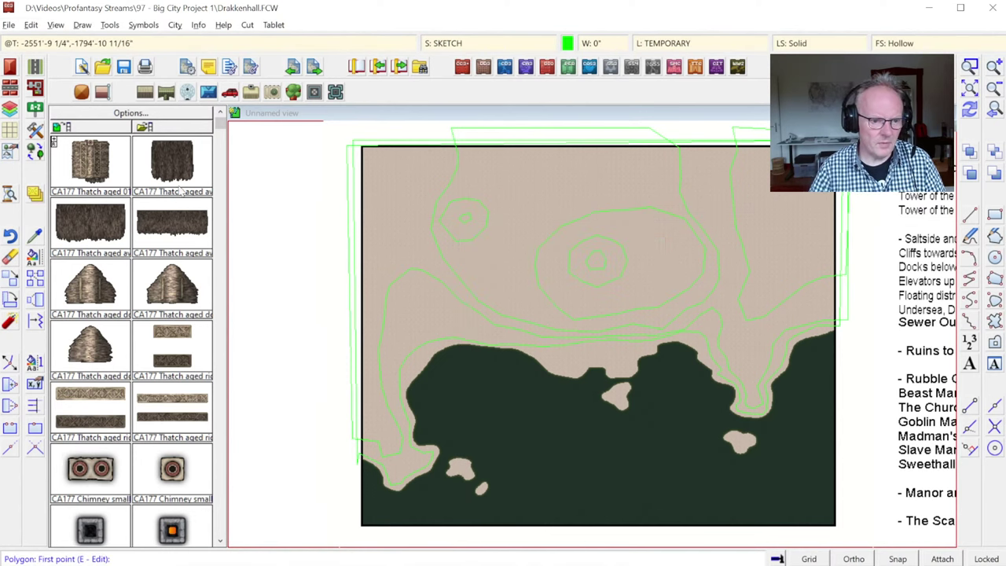
pyautogui.click(385, 146)
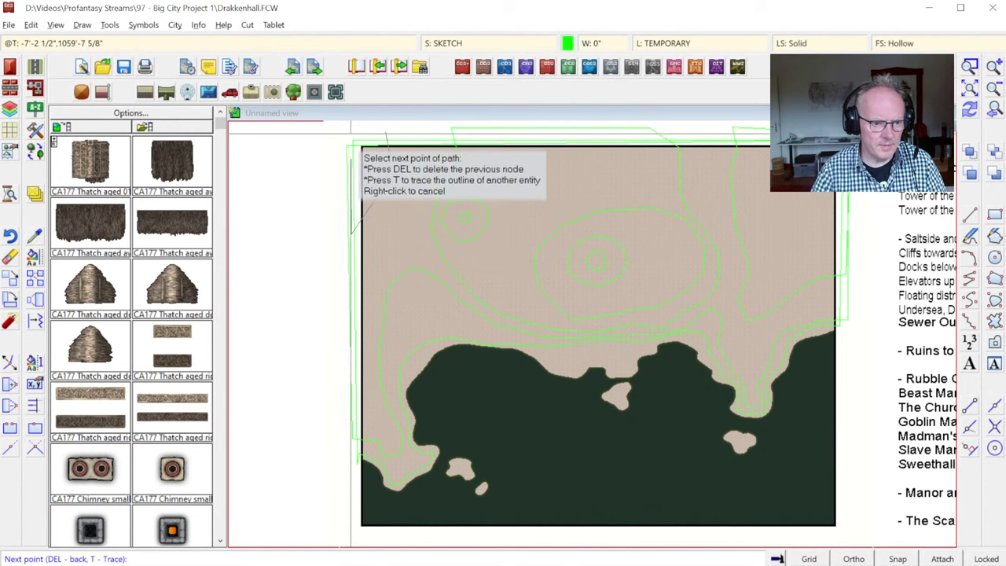
pyautogui.rightClick(352, 168)
pyautogui.press('Escape')
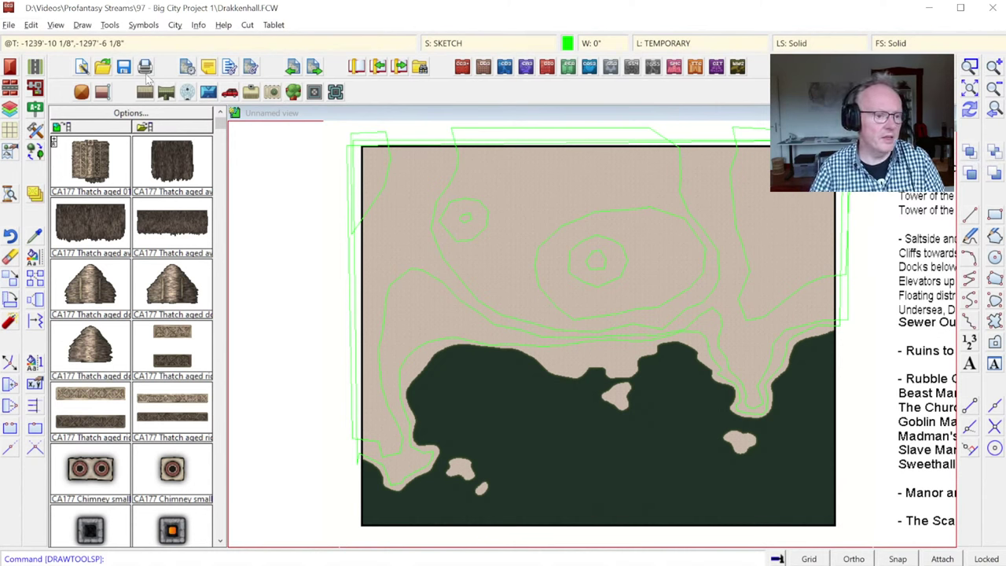
# Recolour the contour sketches red, selecting only the green entities that are also on the TEMPORARY layer.
pyautogui.rightClick(30, 257)
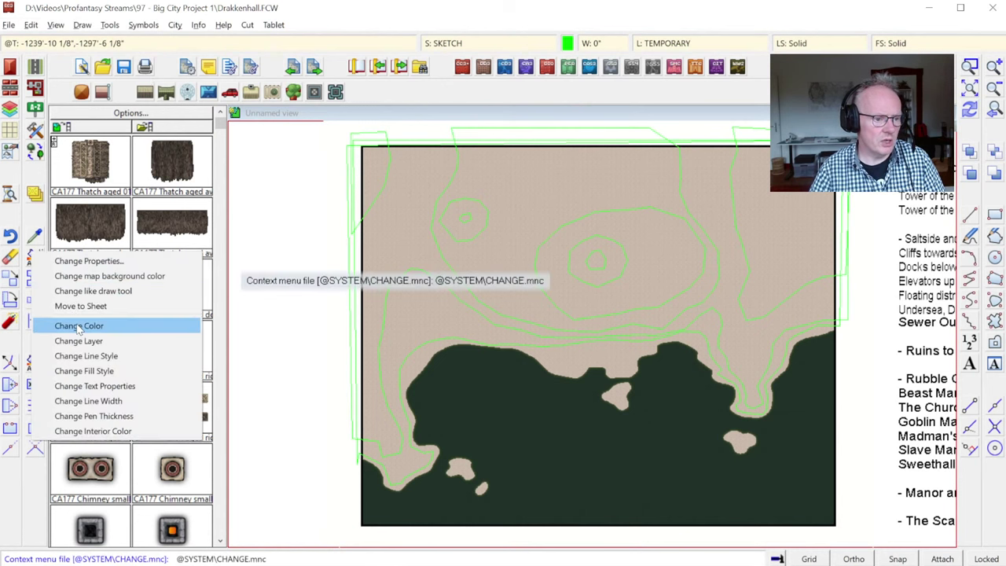
pyautogui.click(79, 327)
pyautogui.rightClick(446, 261)
pyautogui.click(481, 356)
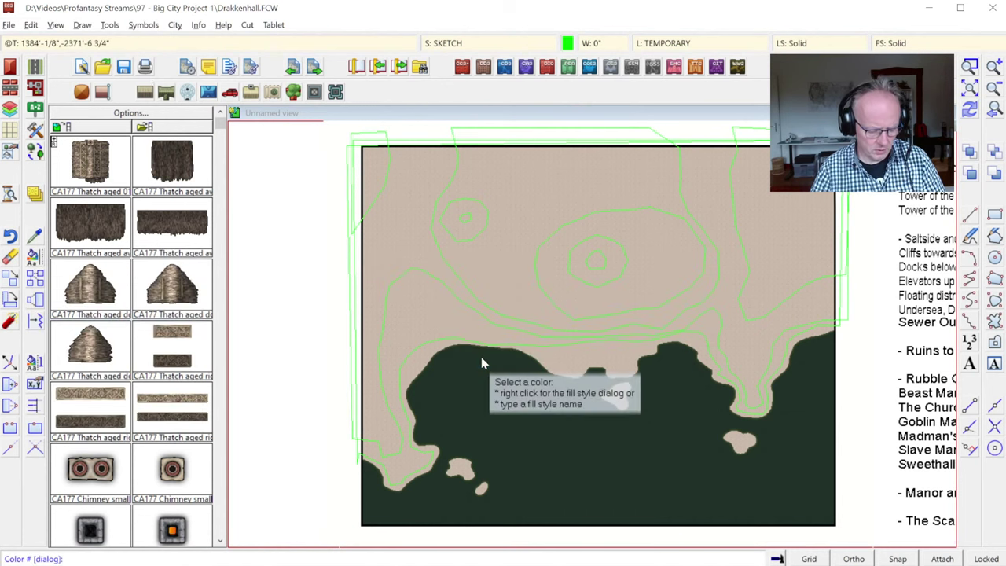
pyautogui.click(481, 356)
pyautogui.rightClick(470, 245)
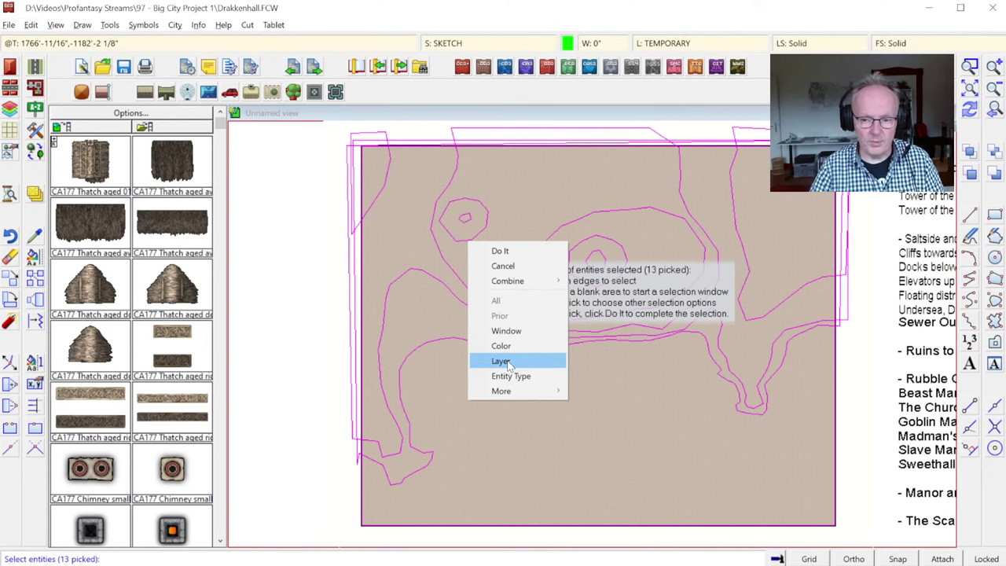
pyautogui.moveTo(507, 393)
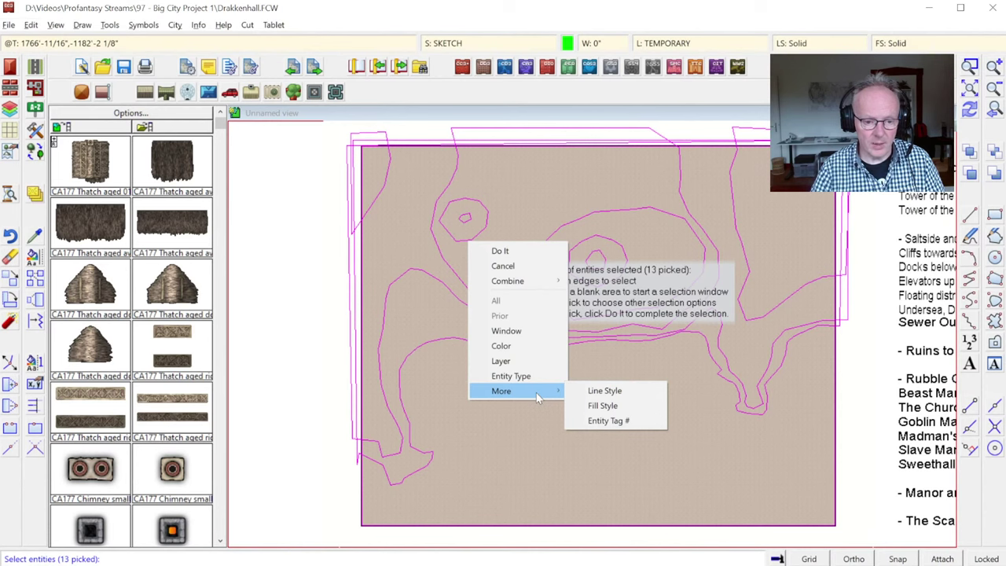
pyautogui.moveTo(541, 285)
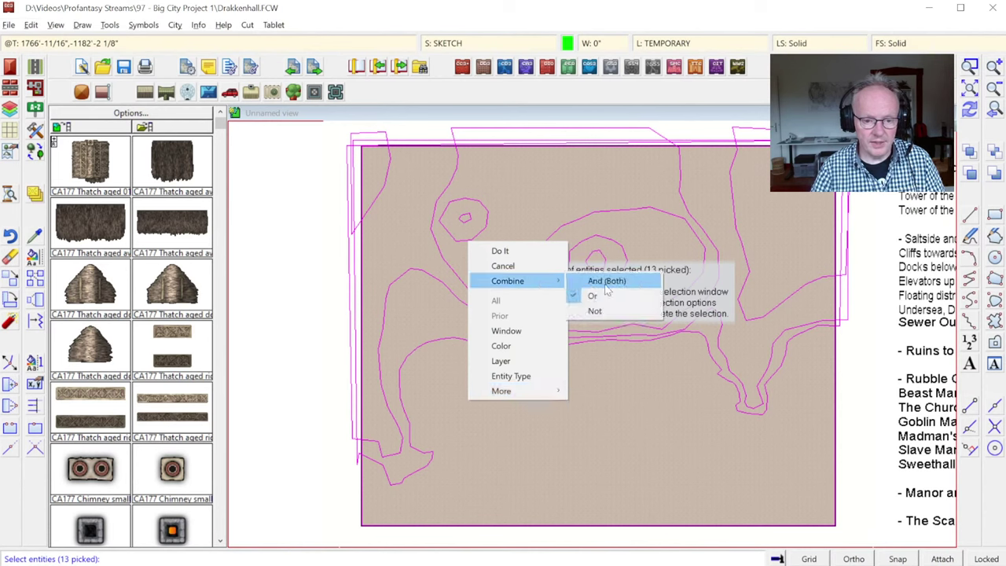
pyautogui.click(610, 281)
pyautogui.click(603, 393)
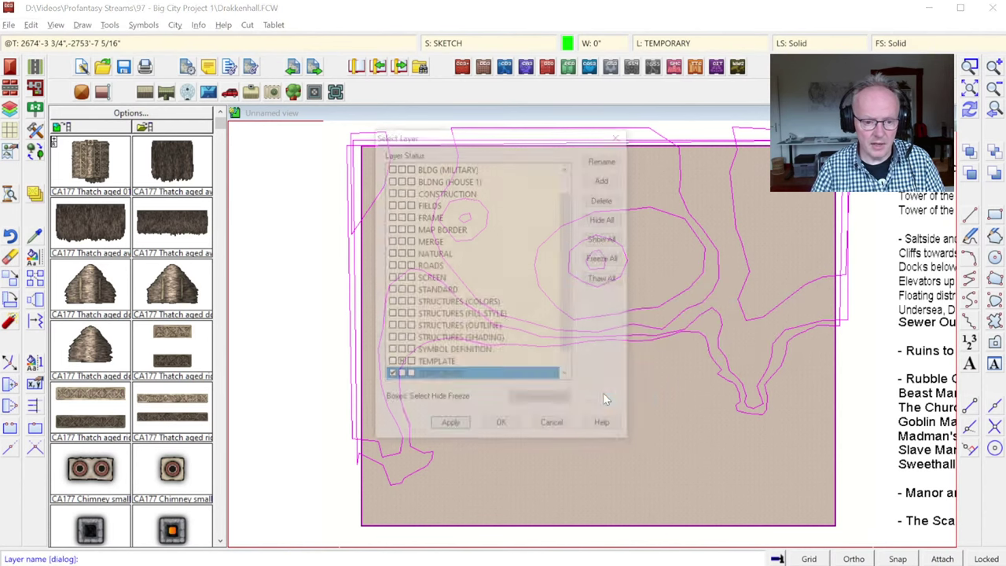
pyautogui.click(503, 427)
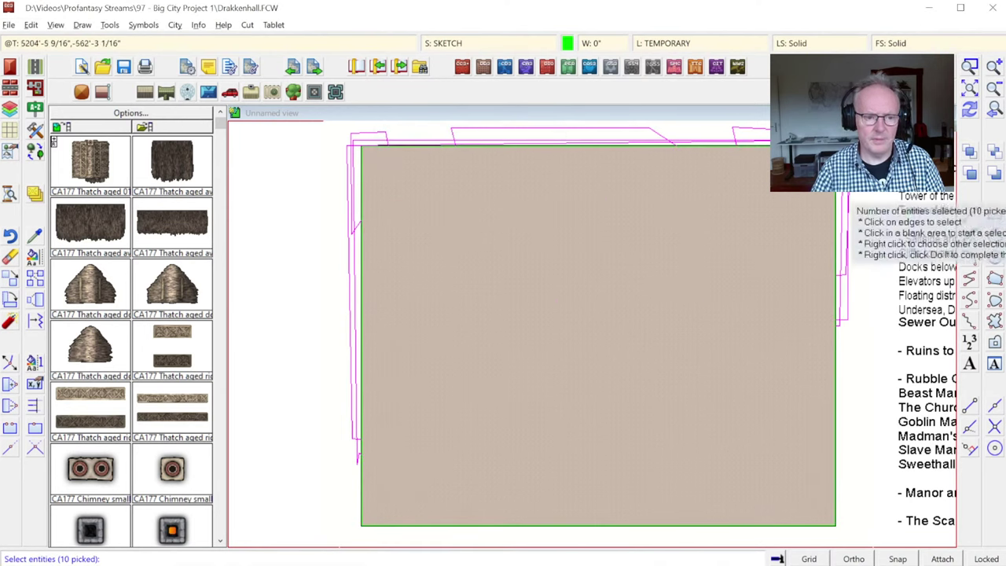
pyautogui.click(970, 112)
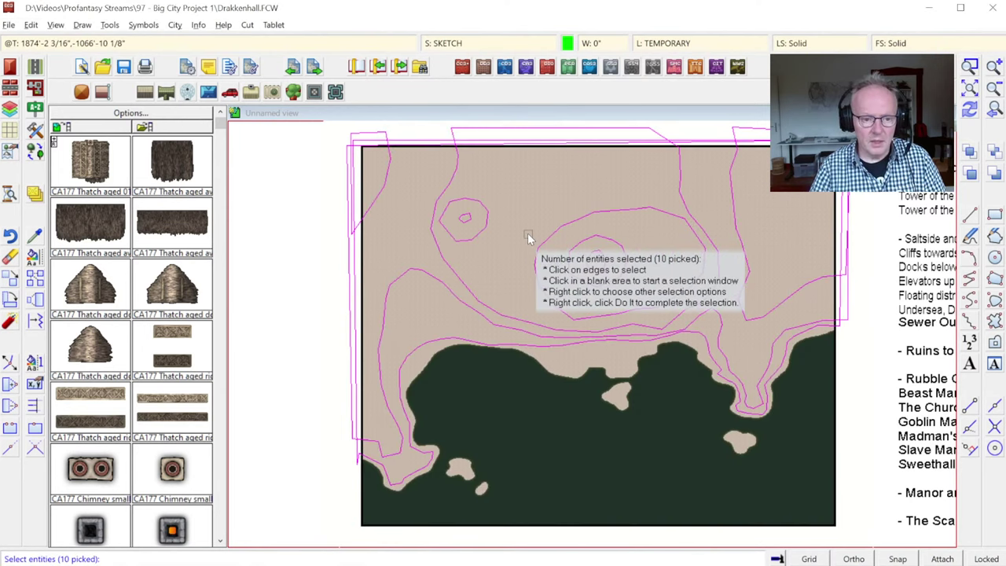
pyautogui.press('Return')
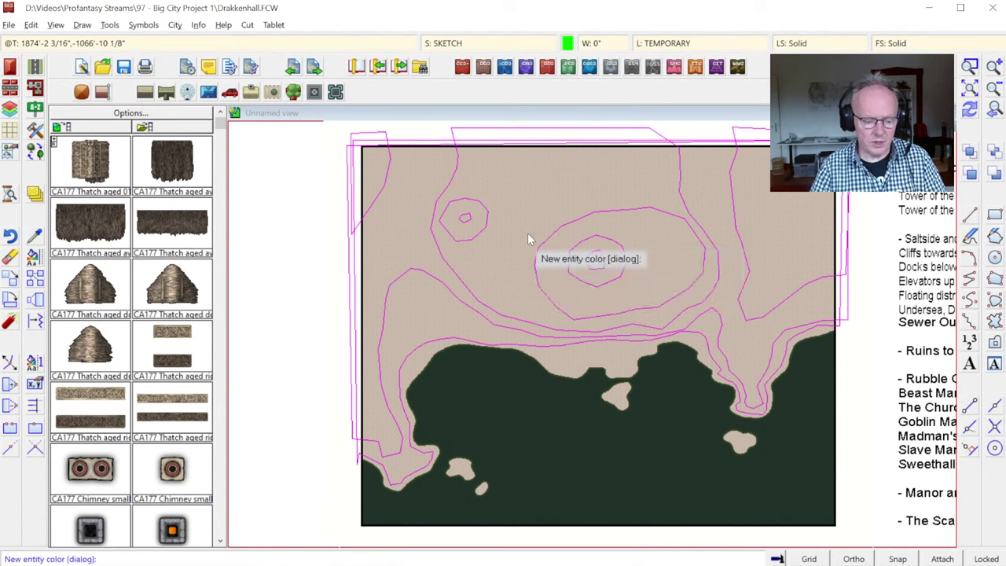
pyautogui.write('4')
pyautogui.press('Return')
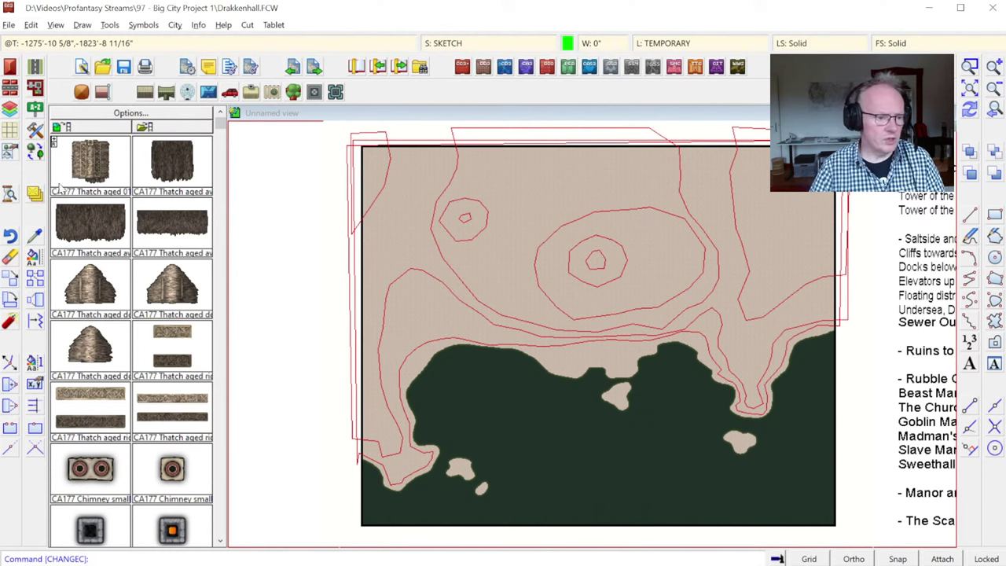
# Match the properties of the district notes text and place a two-line label "Tower of the Blue" on the central hill's peak.
pyautogui.click(35, 235)
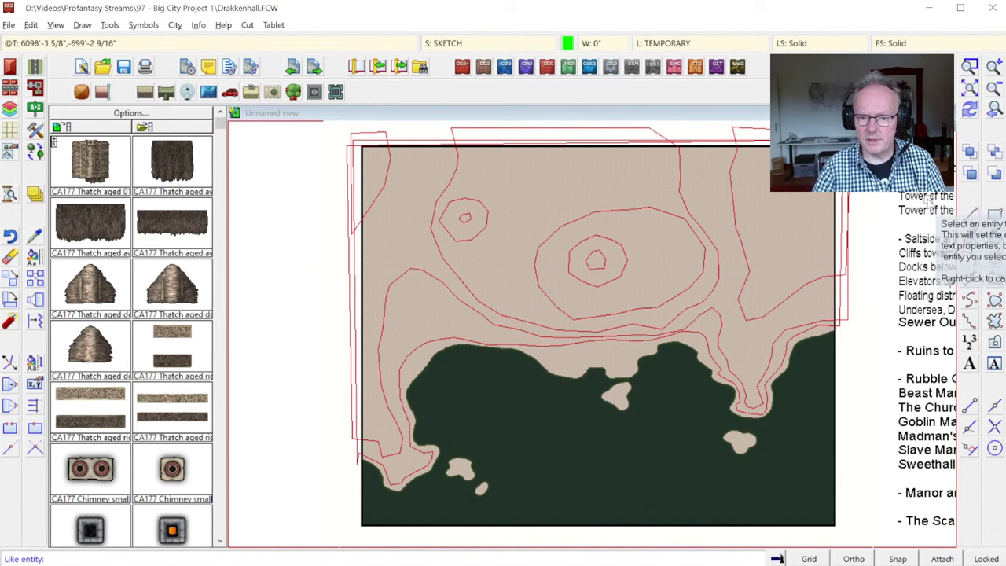
pyautogui.click(929, 206)
pyautogui.click(879, 355)
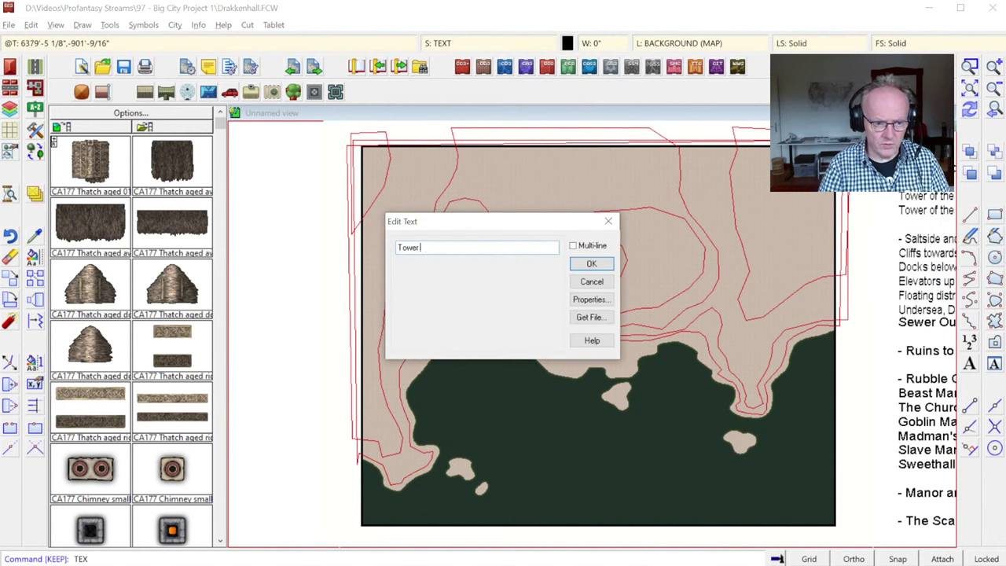
pyautogui.click(573, 245)
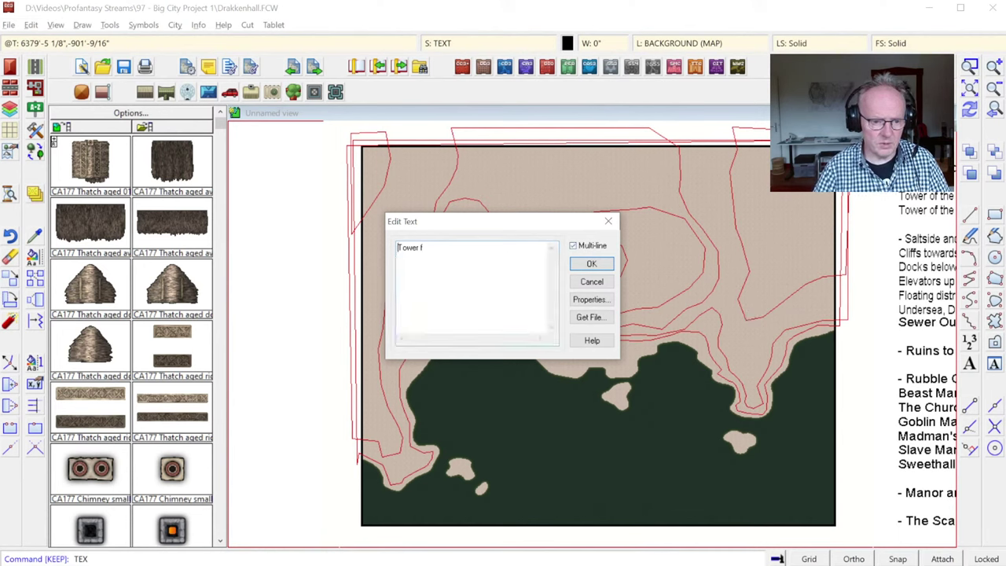
pyautogui.press('Return')
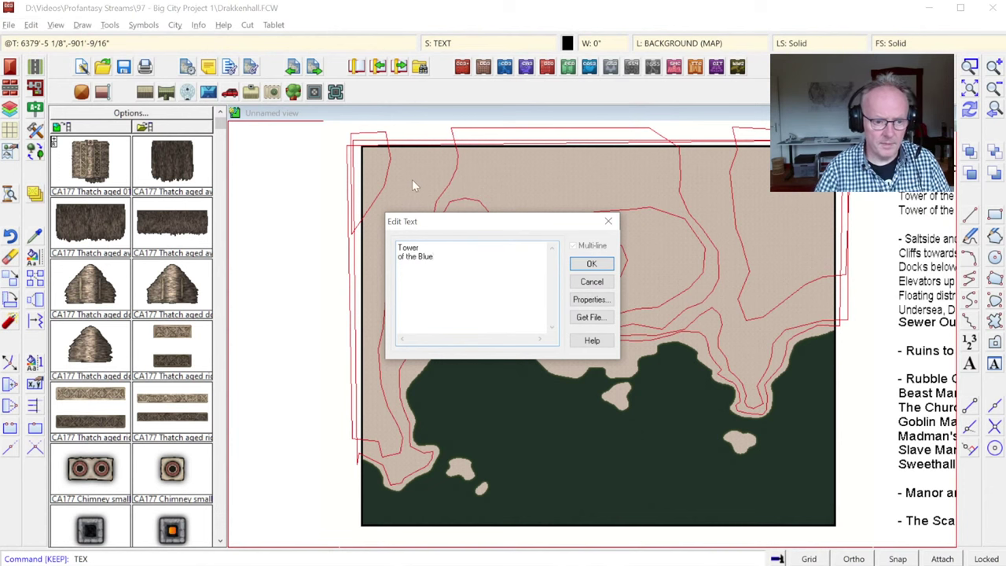
pyautogui.click(589, 265)
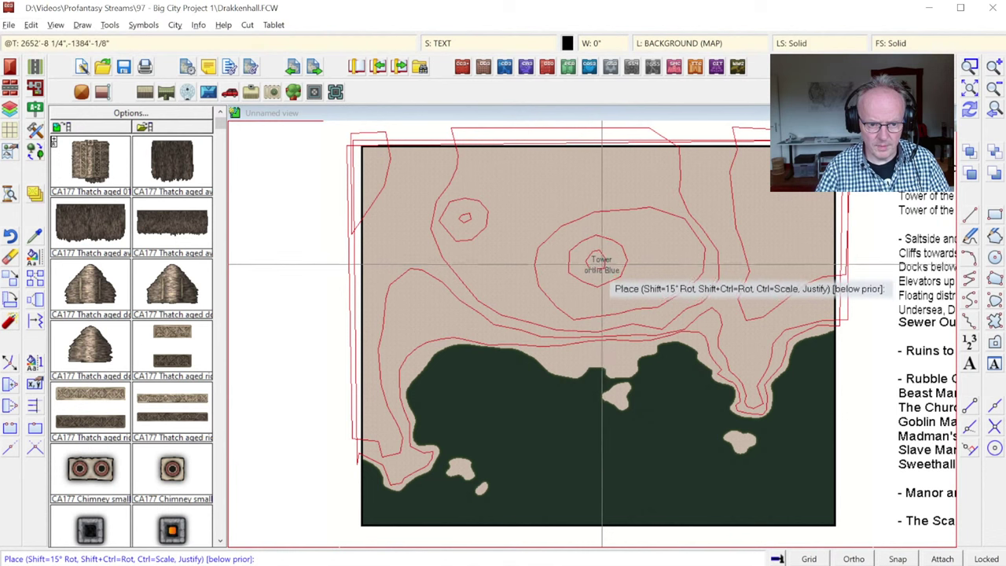
pyautogui.click(601, 265)
# Place a two-line label "Tower of the Silver" on the small hill west of the central one.
pyautogui.press('Return')
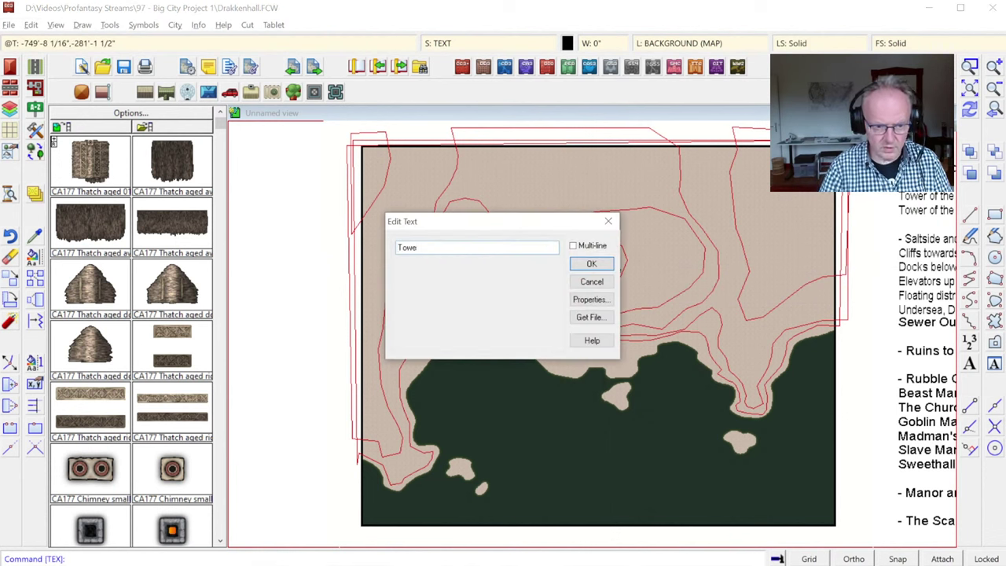
pyautogui.click(597, 246)
pyautogui.write('Tower')
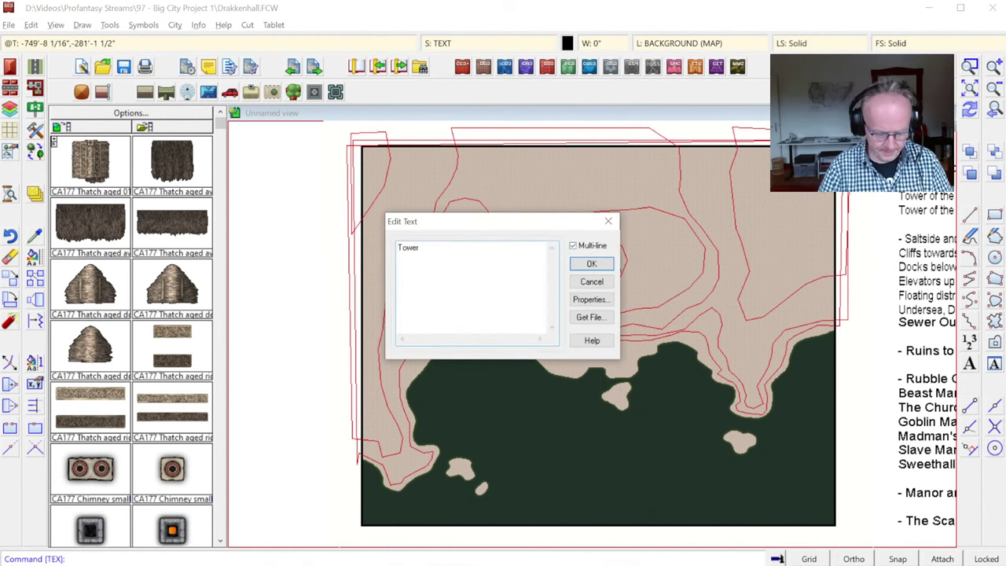
pyautogui.press('Return')
pyautogui.write('of the Silver')
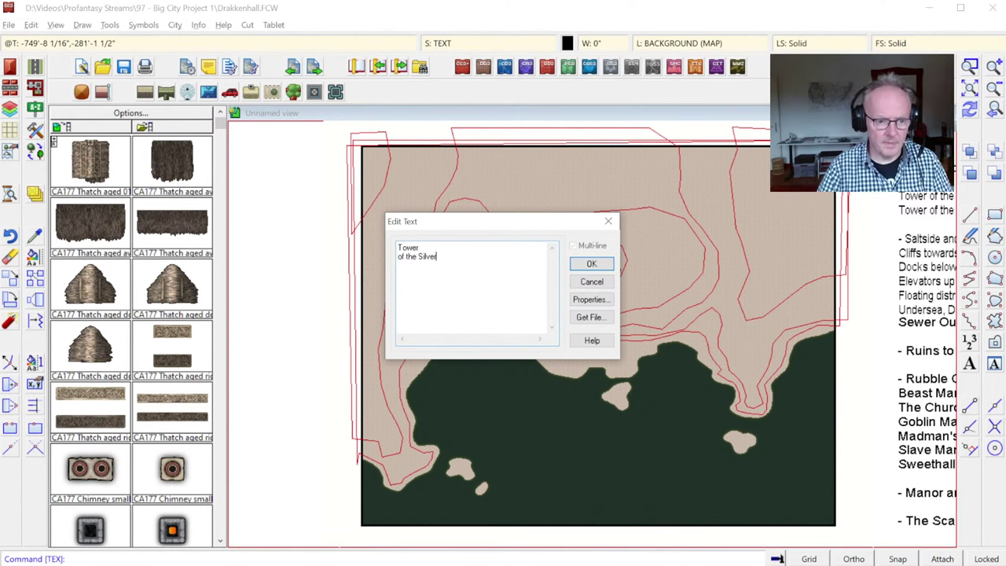
pyautogui.click(593, 265)
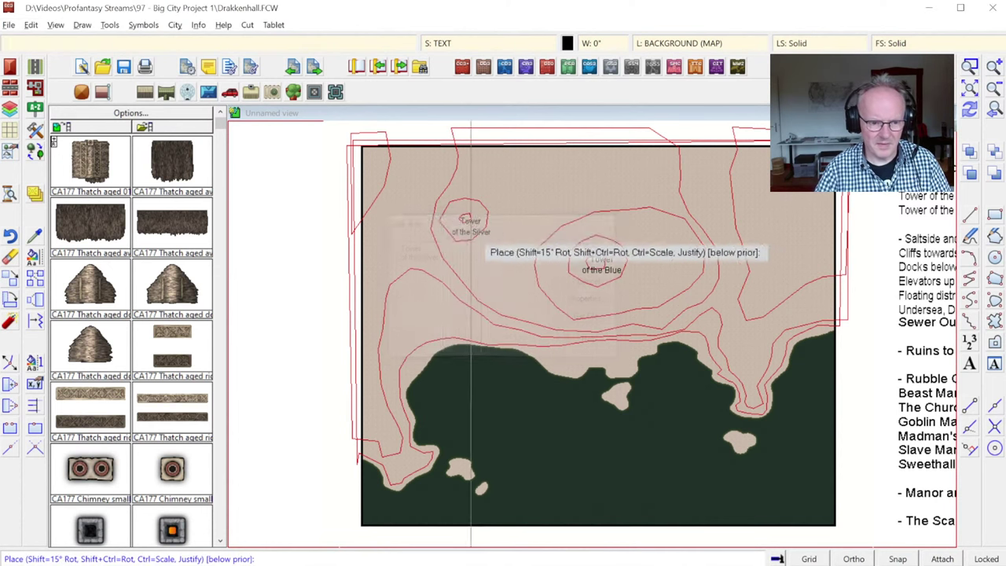
pyautogui.click(462, 217)
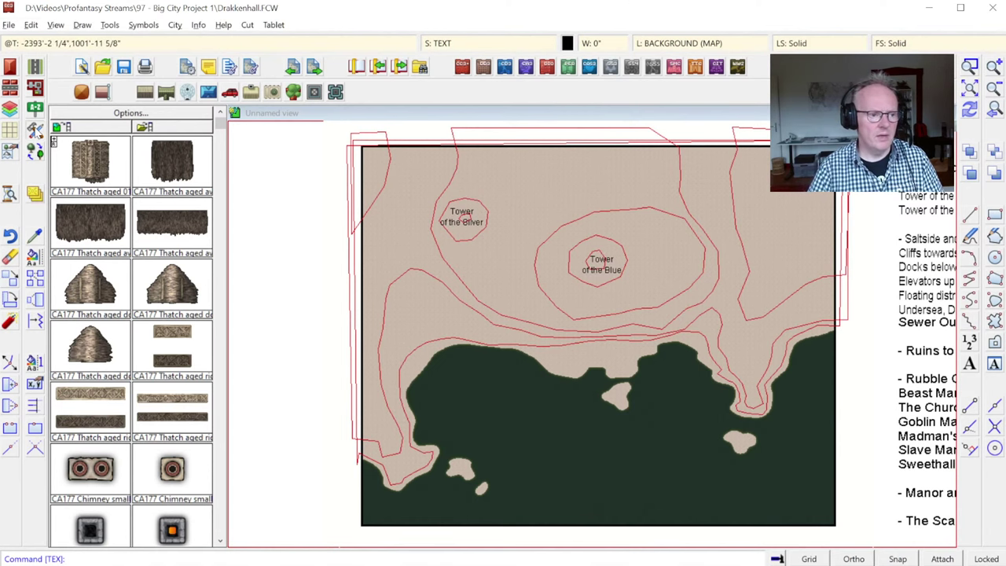
# Make the "Map, Sketch" drawing tool use the current color, save it and start drawing with it.
pyautogui.click(35, 130)
pyautogui.click(399, 472)
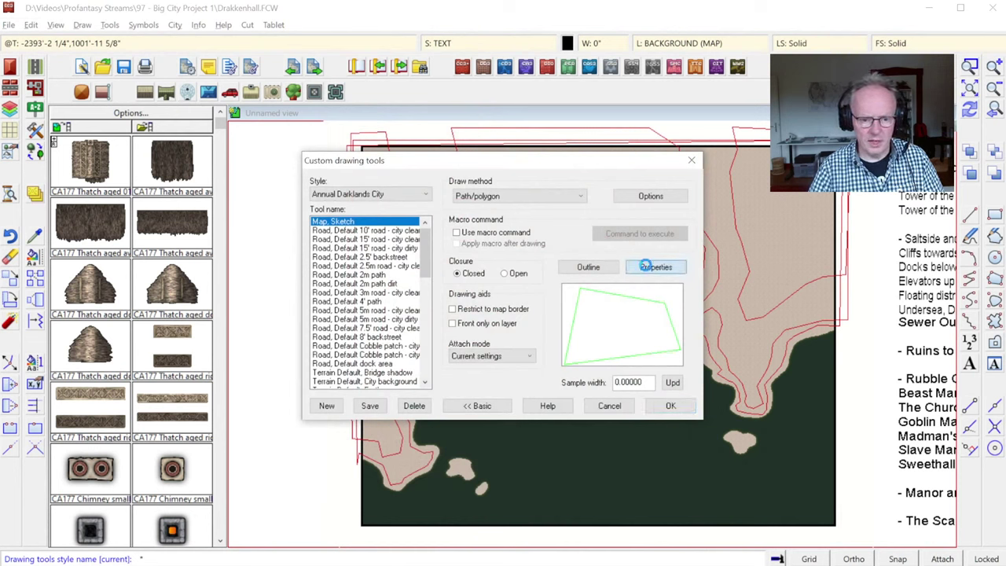
pyautogui.click(646, 268)
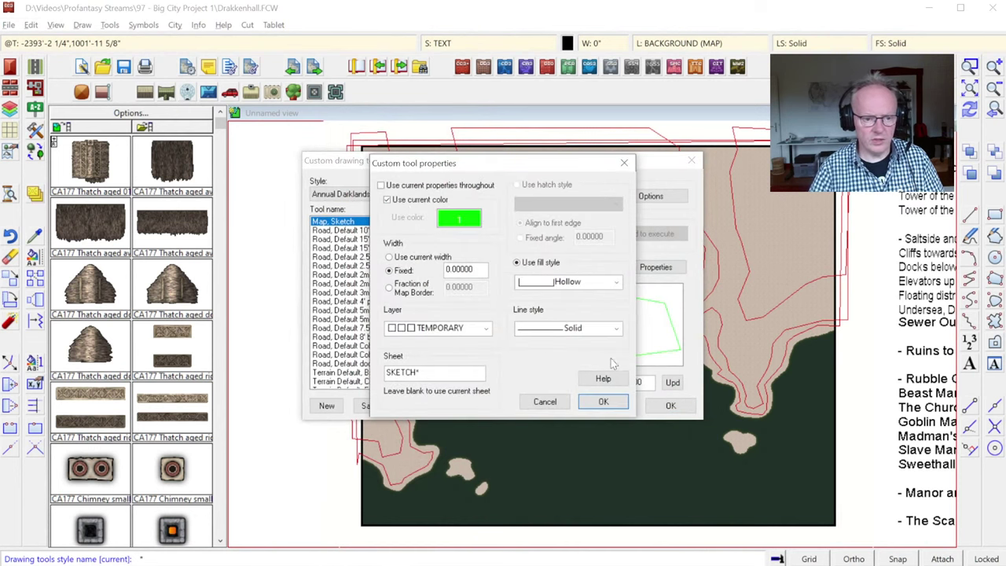
pyautogui.click(607, 401)
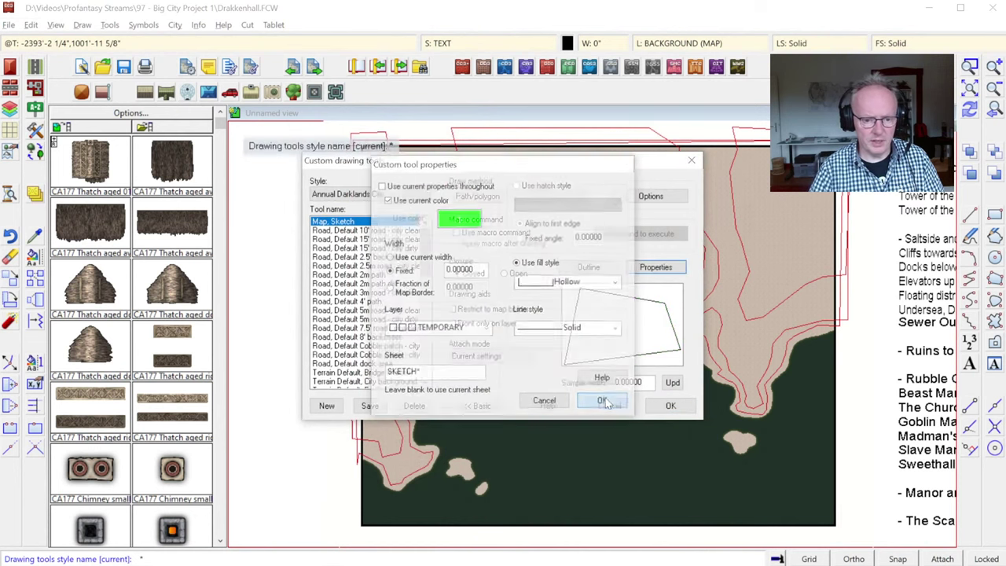
pyautogui.click(370, 406)
pyautogui.click(670, 405)
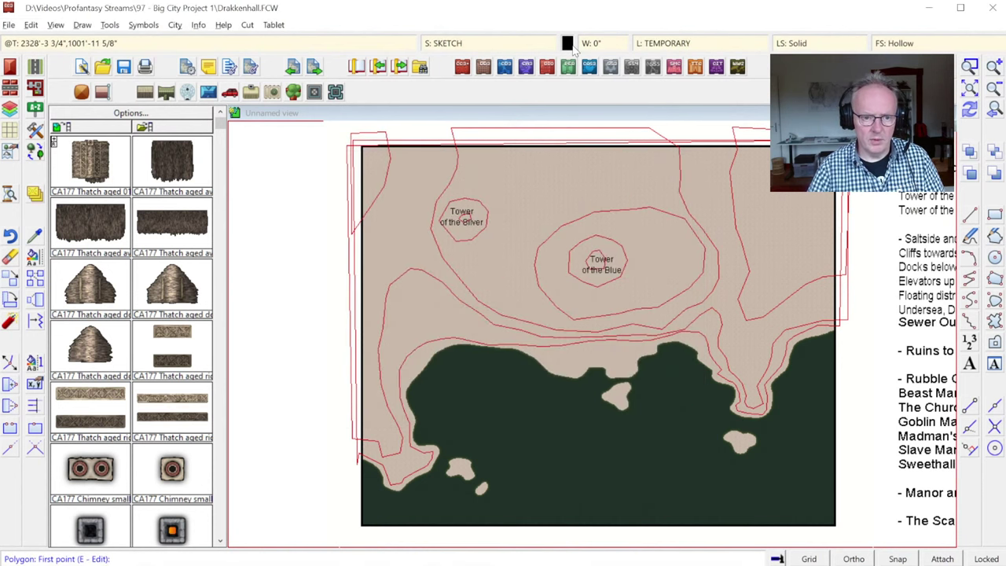
# Set the current drawing color to purple, color 7.
pyautogui.click(573, 47)
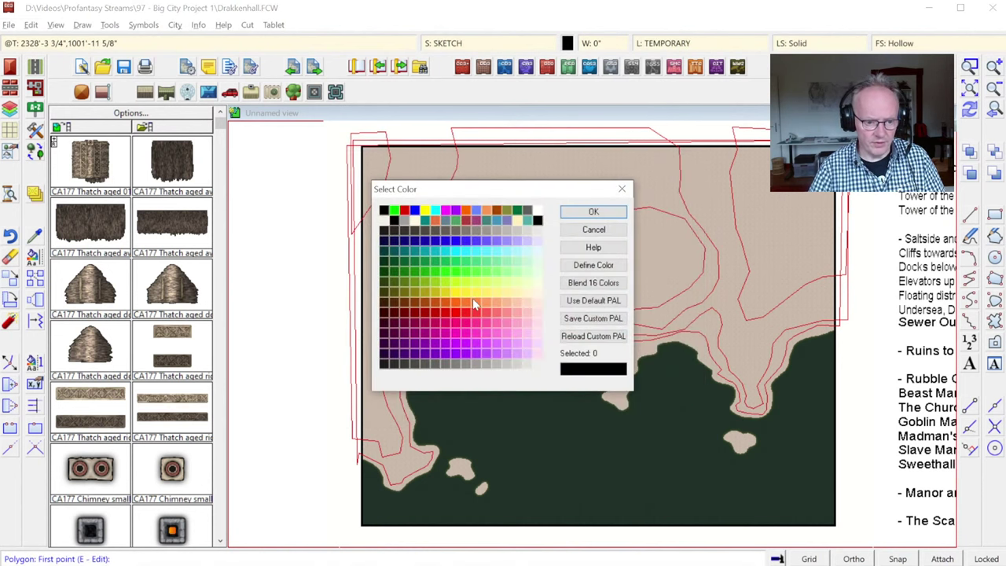
pyautogui.click(446, 336)
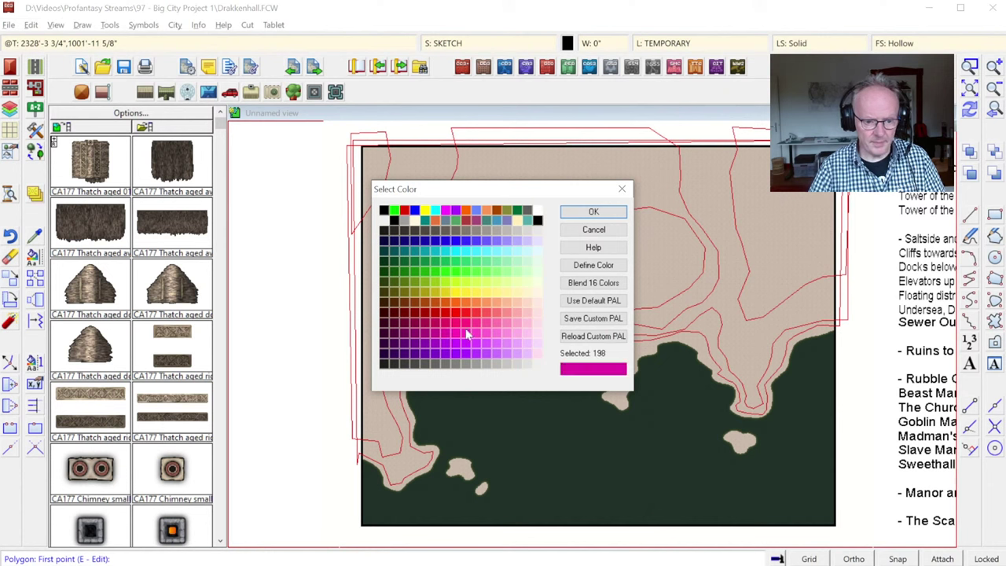
pyautogui.click(446, 209)
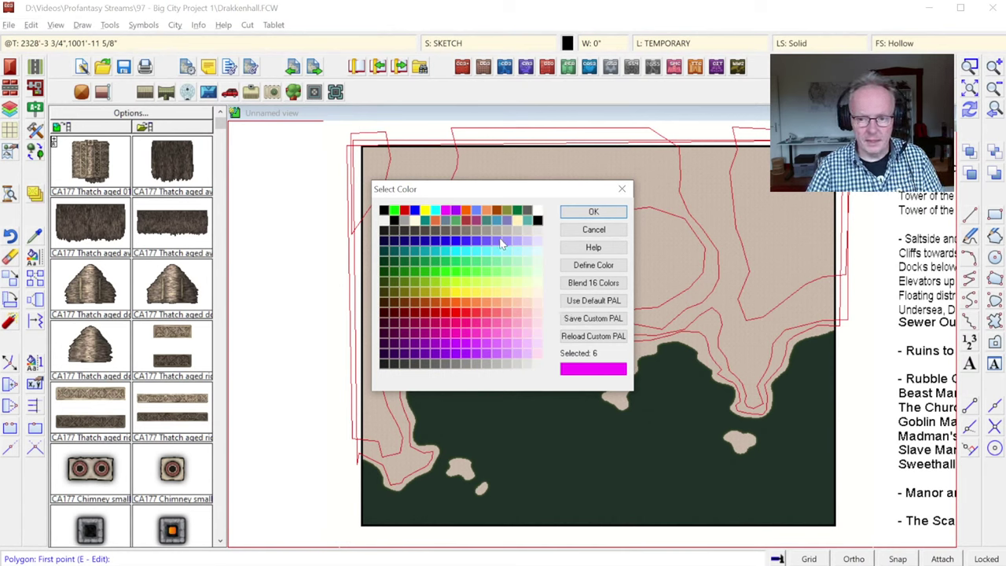
pyautogui.click(457, 211)
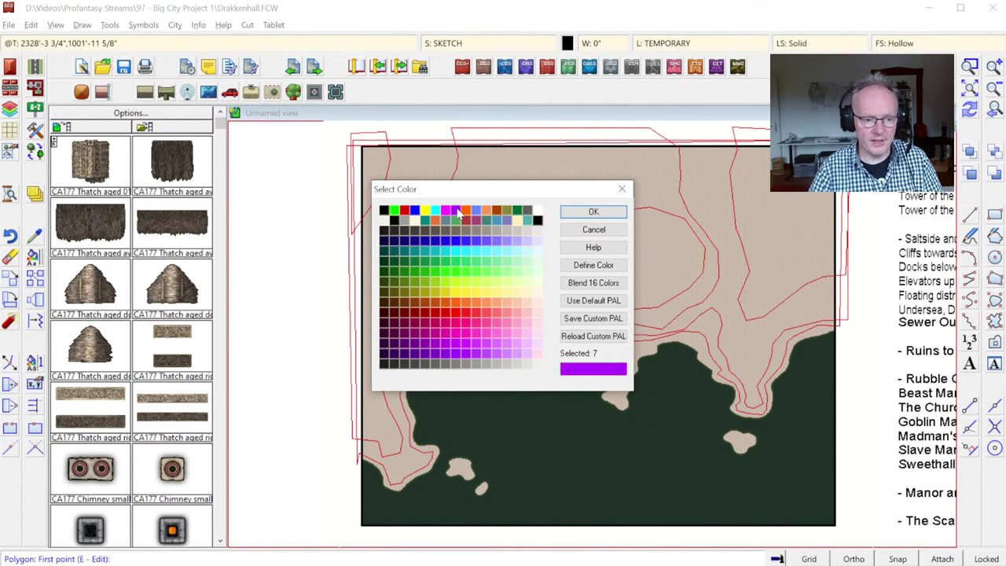
pyautogui.click(597, 212)
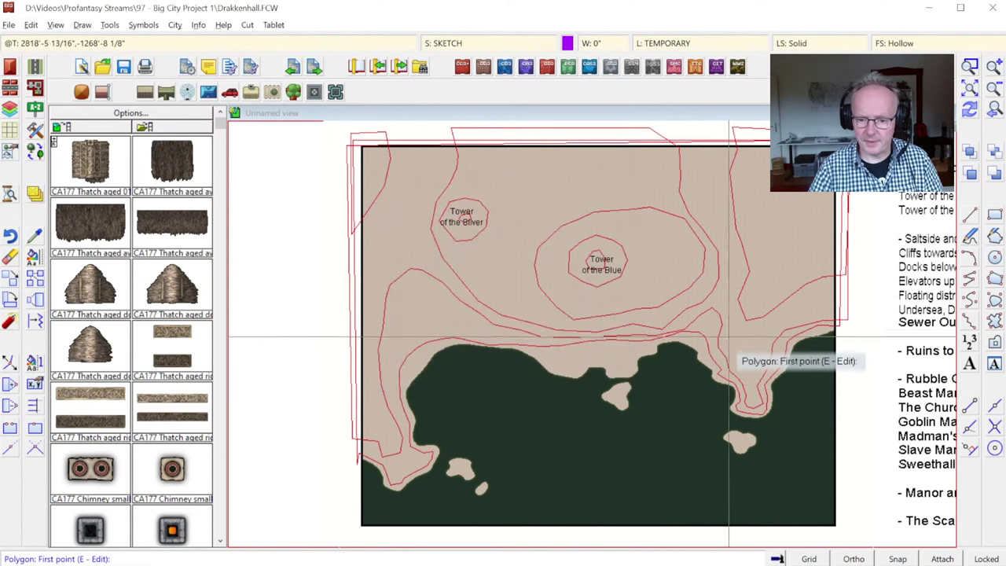
# Sketch a closed purple polygon around the central southern coast, including the small island just offshore.
pyautogui.click(566, 411)
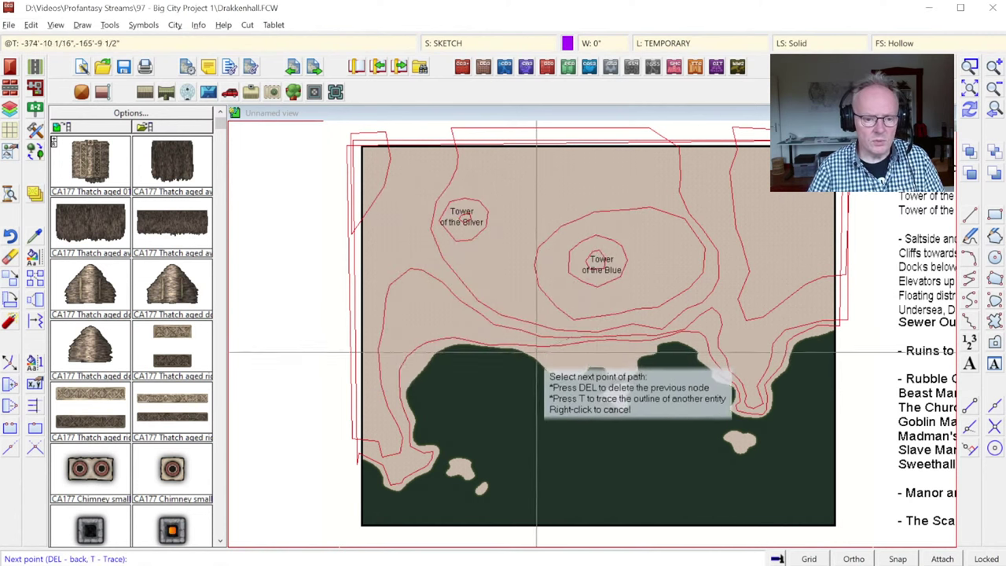
pyautogui.click(638, 417)
pyautogui.click(662, 388)
pyautogui.click(638, 357)
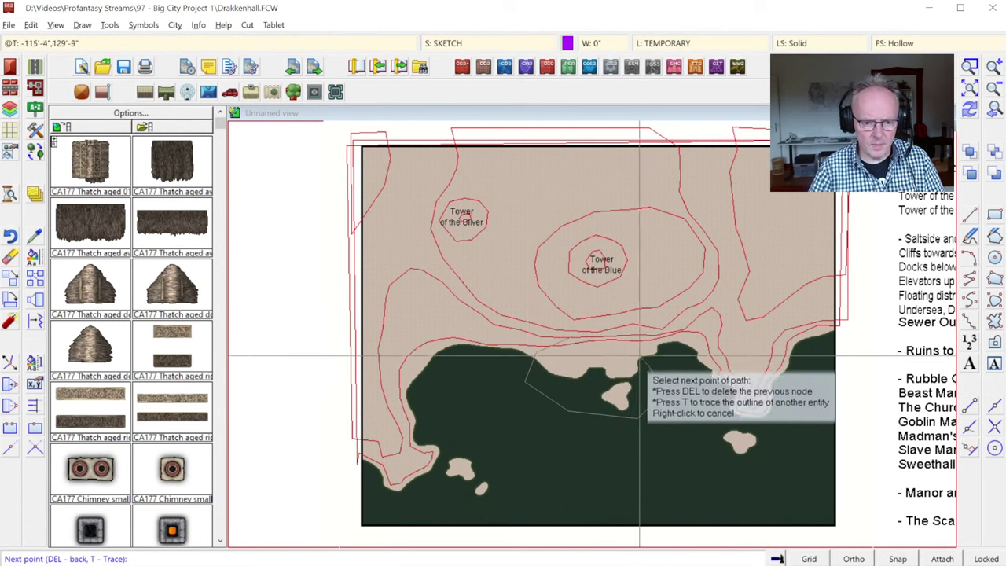
pyautogui.click(590, 336)
pyautogui.click(535, 350)
pyautogui.click(525, 381)
pyautogui.rightClick(524, 380)
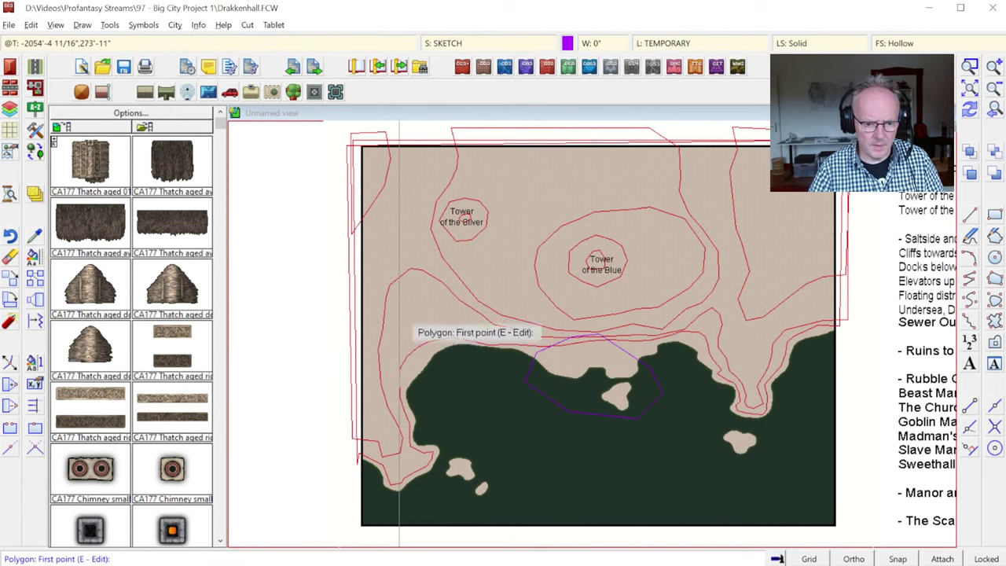
# Finish the district outline and place the text label "The Docks" on the coast inside the purple polygon.
pyautogui.click(43, 234)
pyautogui.rightClick(538, 394)
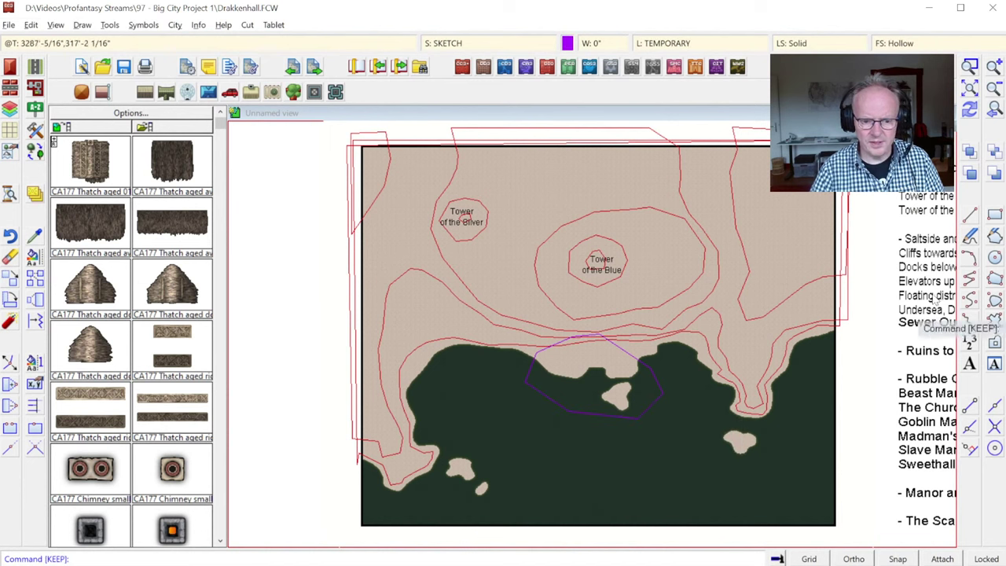
pyautogui.click(970, 364)
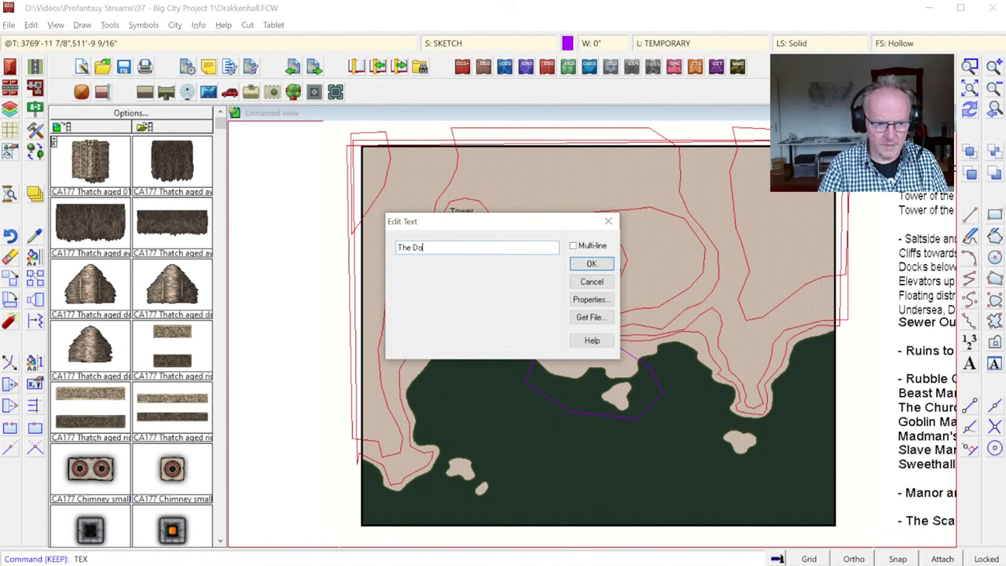
pyautogui.click(594, 264)
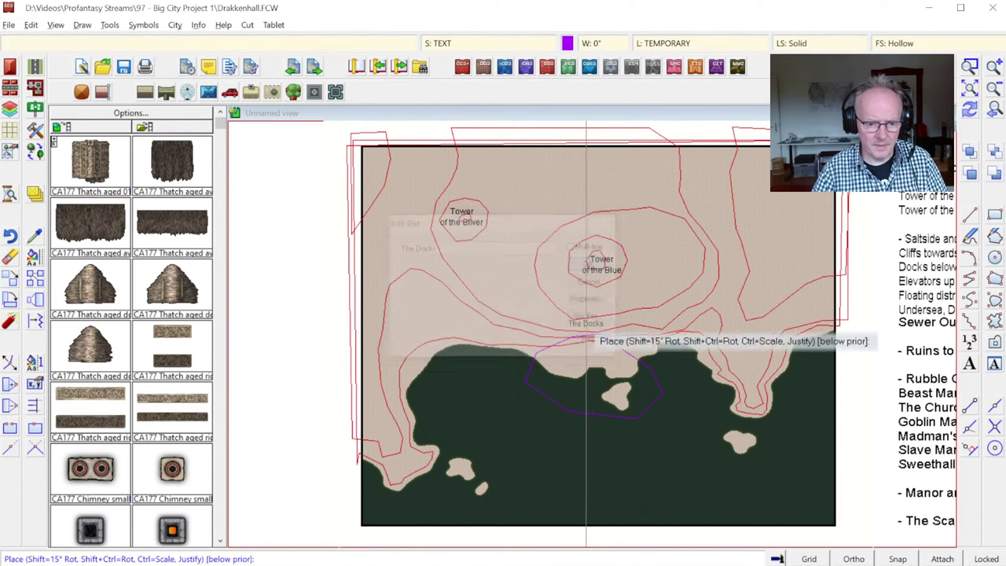
pyautogui.click(579, 363)
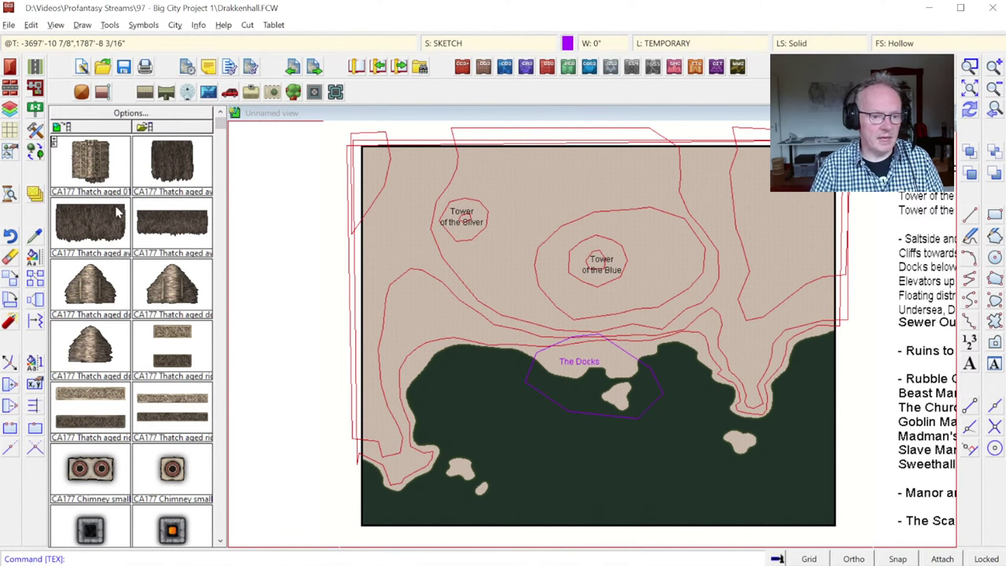
# Draw a winding river with the "Water Default, smooth" tool from the northern map edge, west of the Tower of the Silver, to the bay.
pyautogui.press('F2')
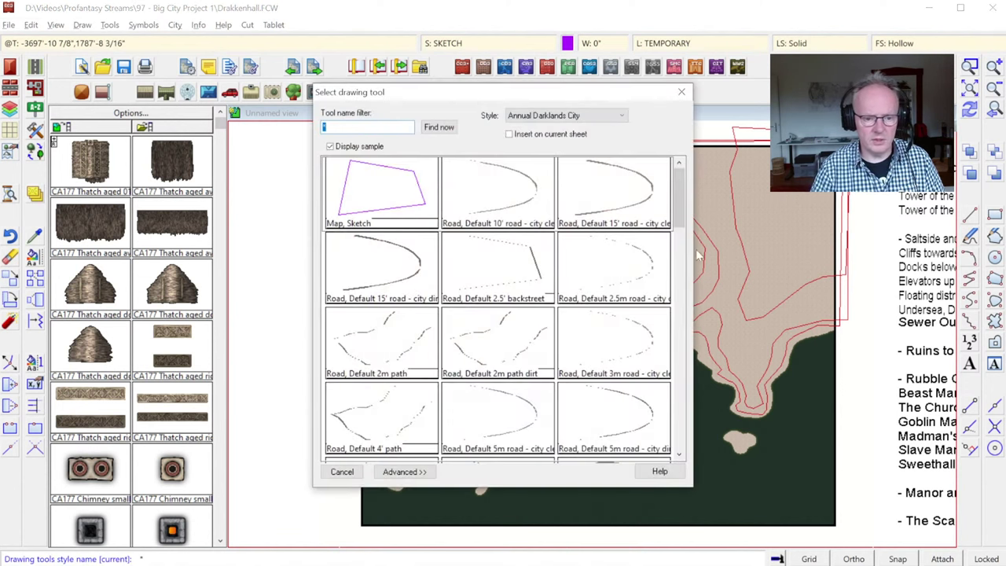
pyautogui.moveTo(680, 192); pyautogui.dragTo(670, 415)
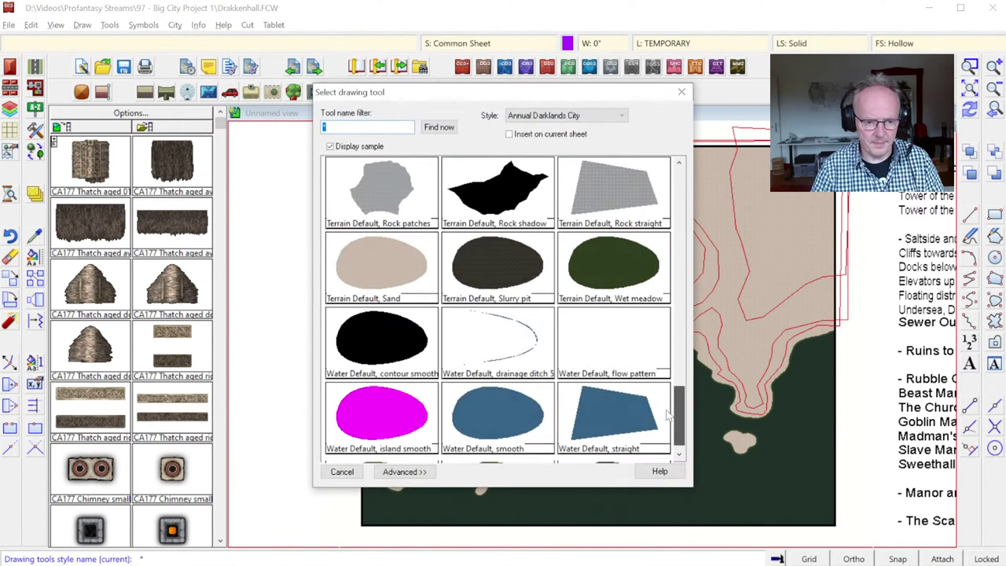
pyautogui.click(504, 390)
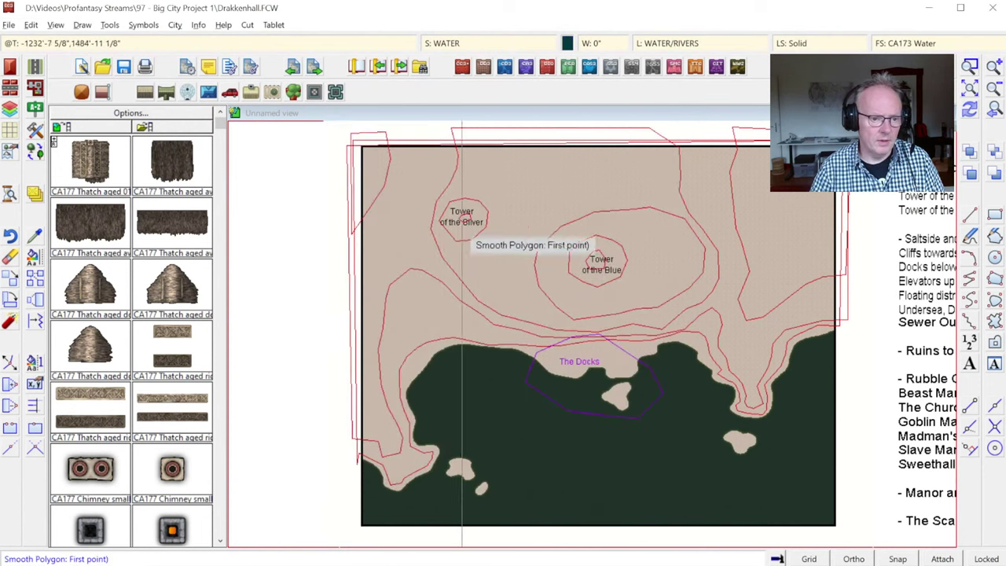
pyautogui.click(408, 143)
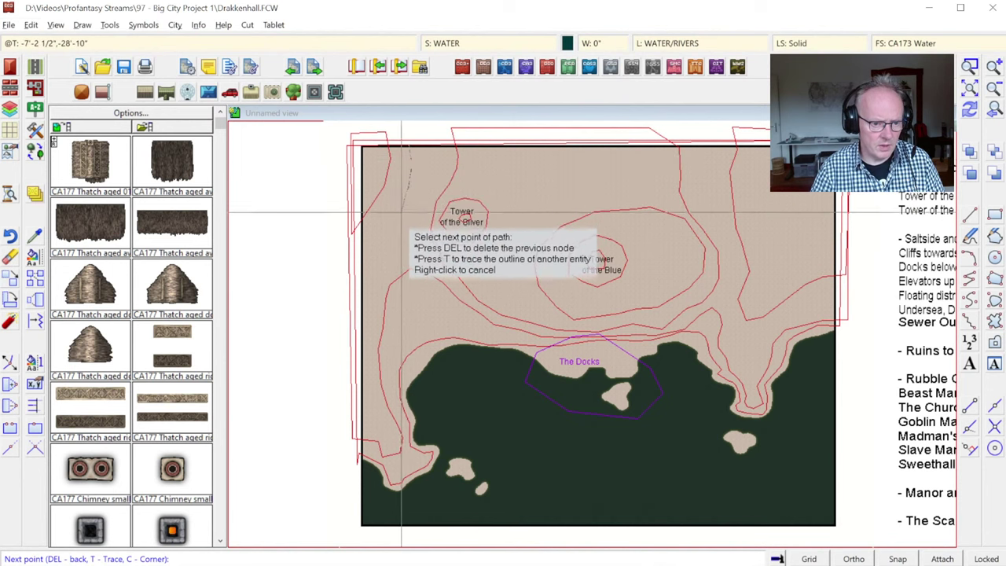
pyautogui.click(396, 236)
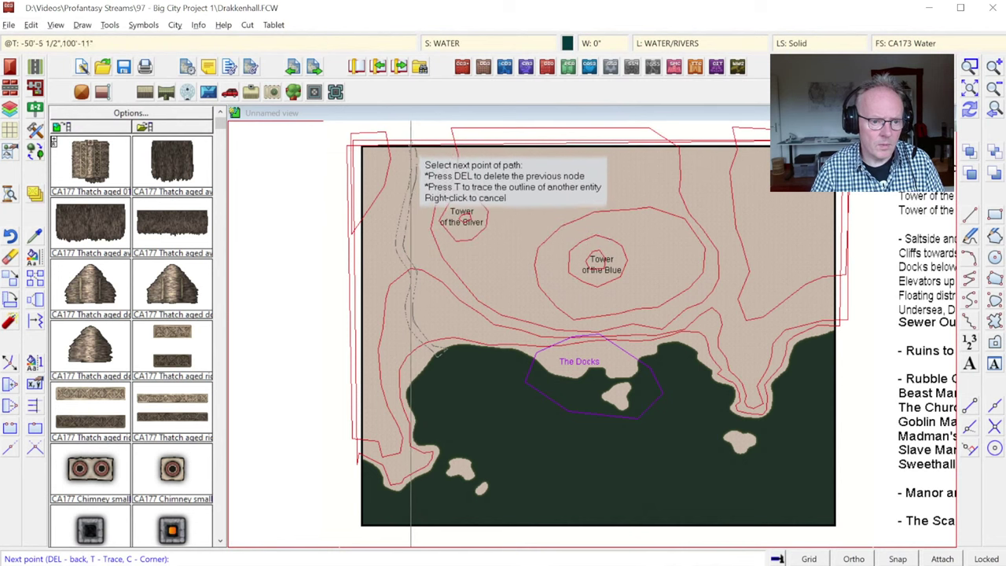
pyautogui.rightClick(416, 149)
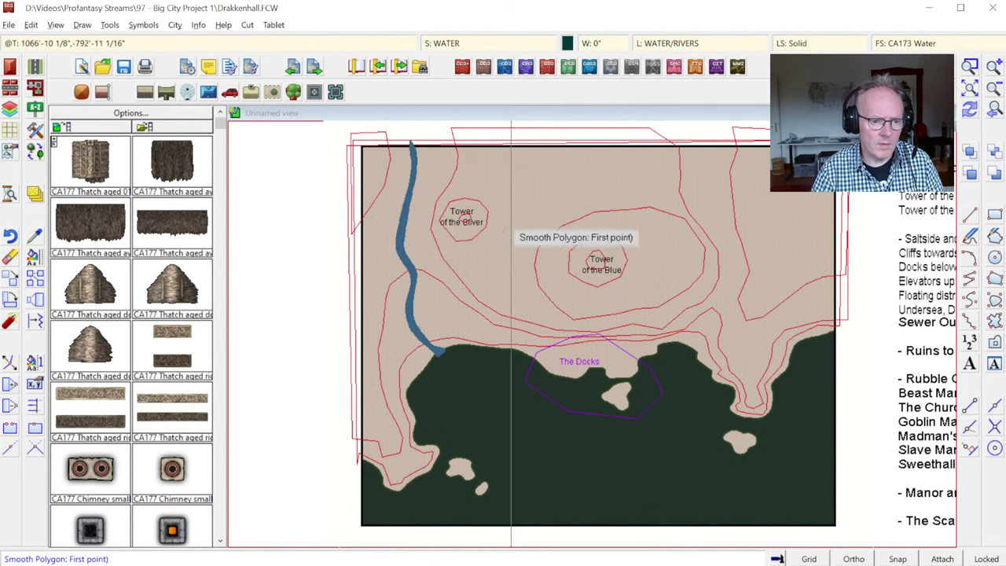
pyautogui.click(968, 111)
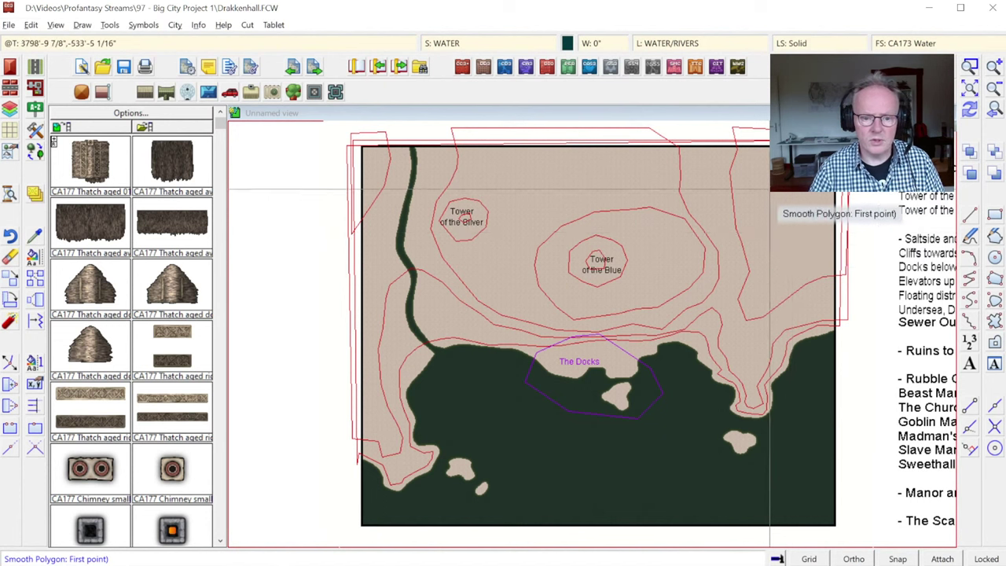
pyautogui.press('Escape')
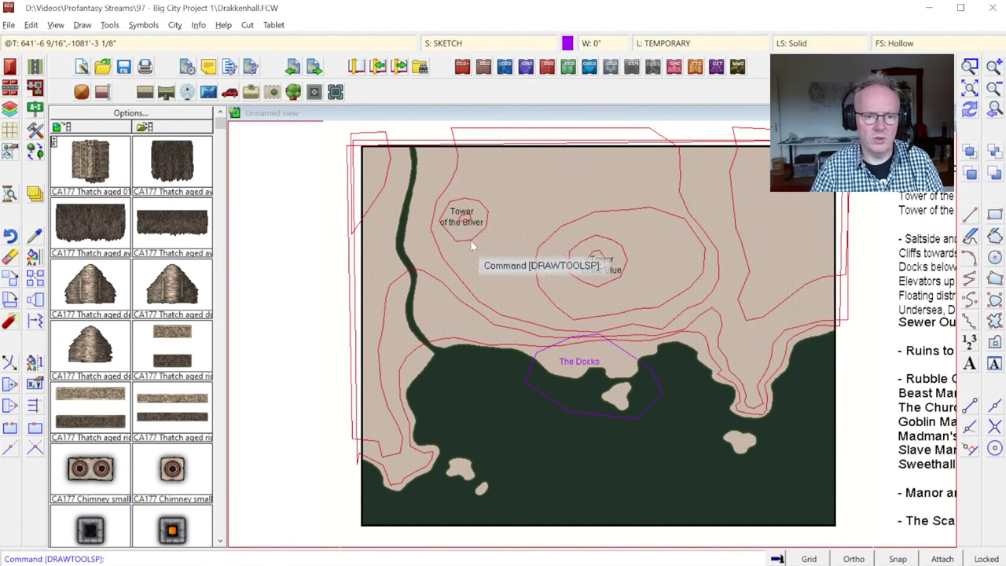
# Take the current drawing properties from the western river and set the line width to 10 feet.
pyautogui.click(33, 255)
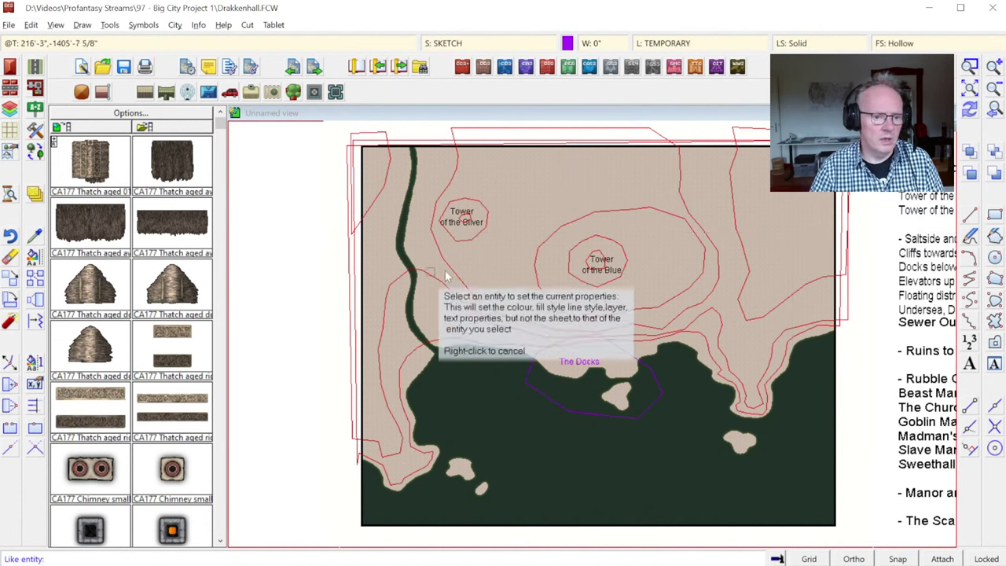
pyautogui.click(412, 306)
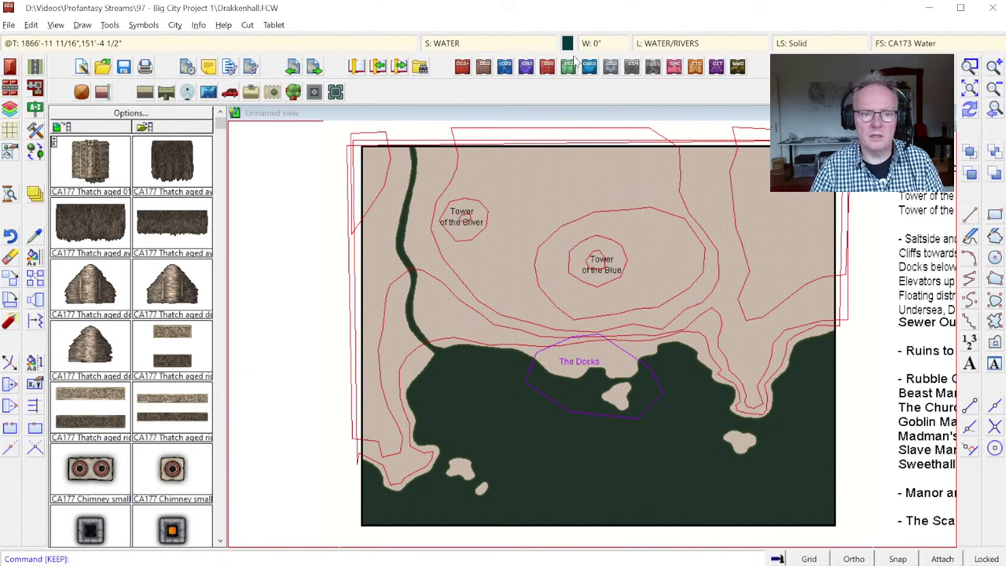
pyautogui.click(606, 48)
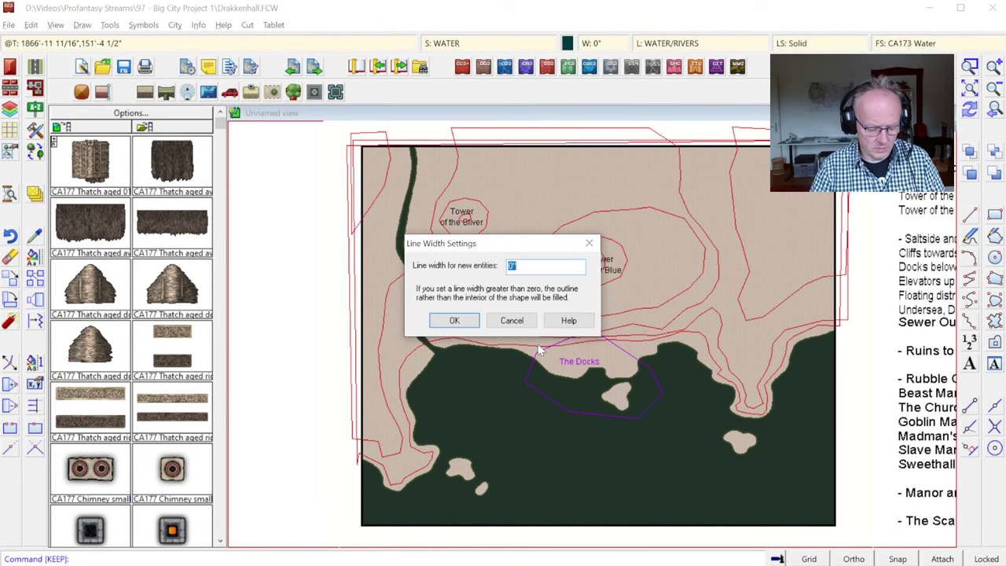
pyautogui.write('1')
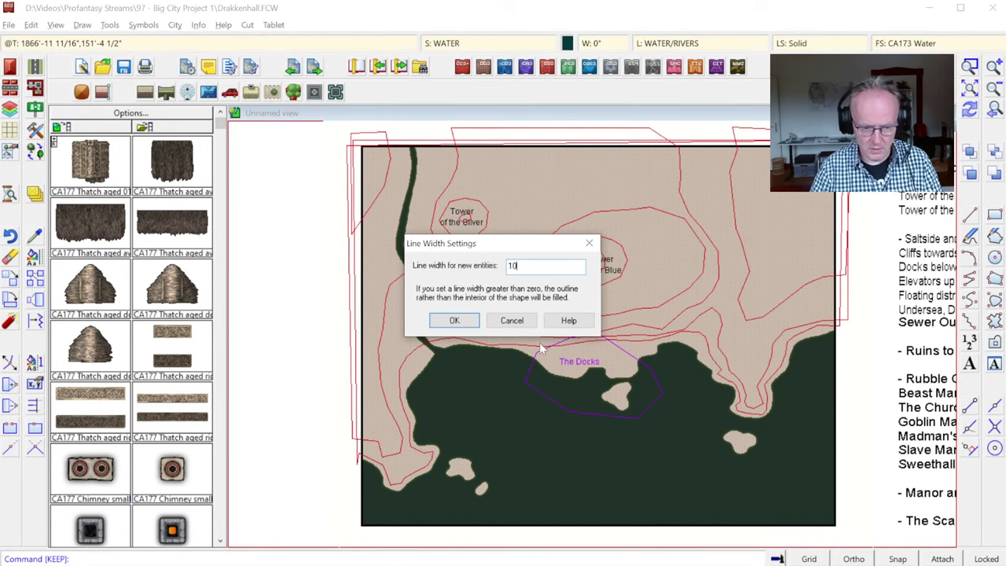
pyautogui.click(454, 320)
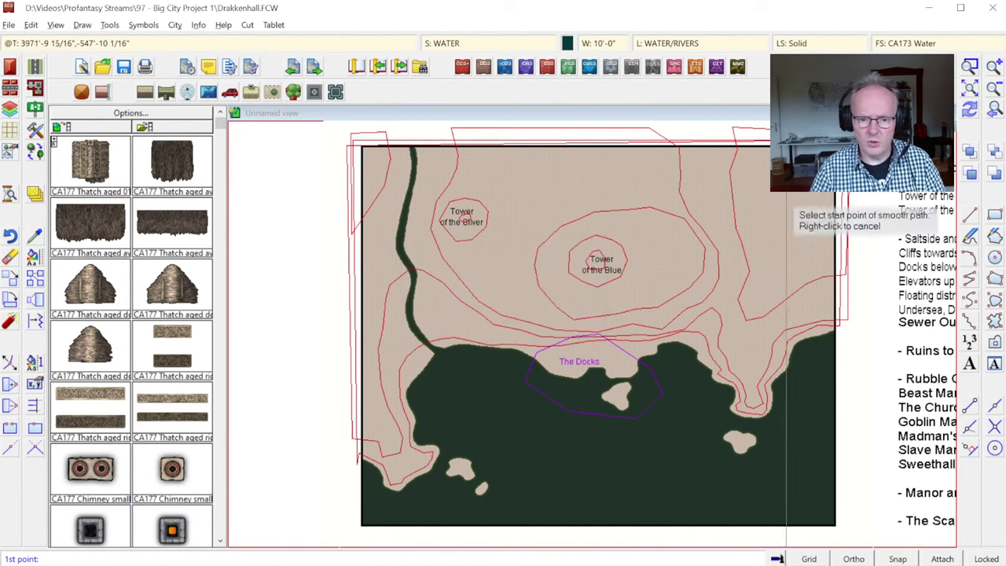
# Draw a narrow winding smooth-path stream from the northern map edge, past the east side of the central hill, to the coast.
pyautogui.click(709, 175)
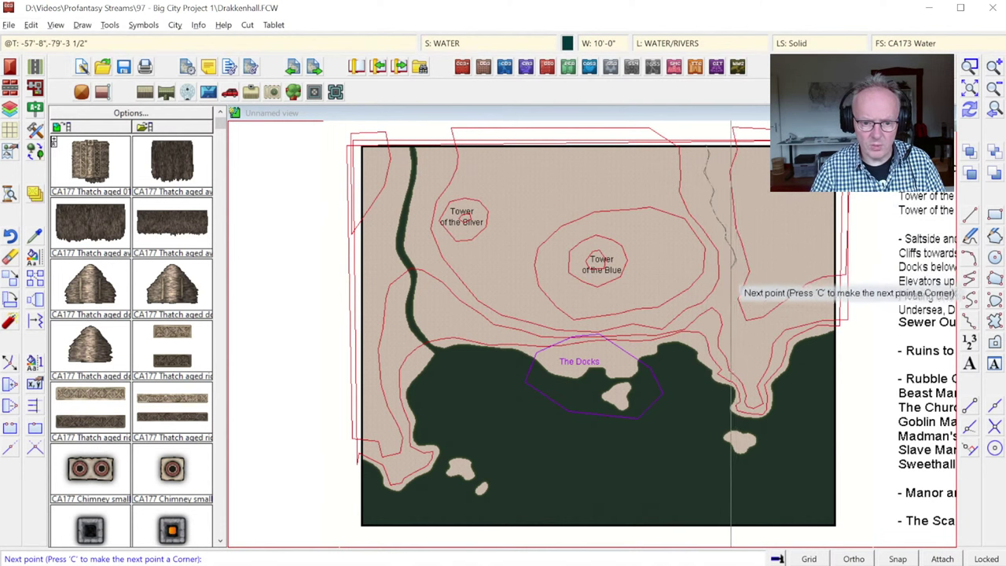
pyautogui.click(687, 346)
pyautogui.rightClick(688, 346)
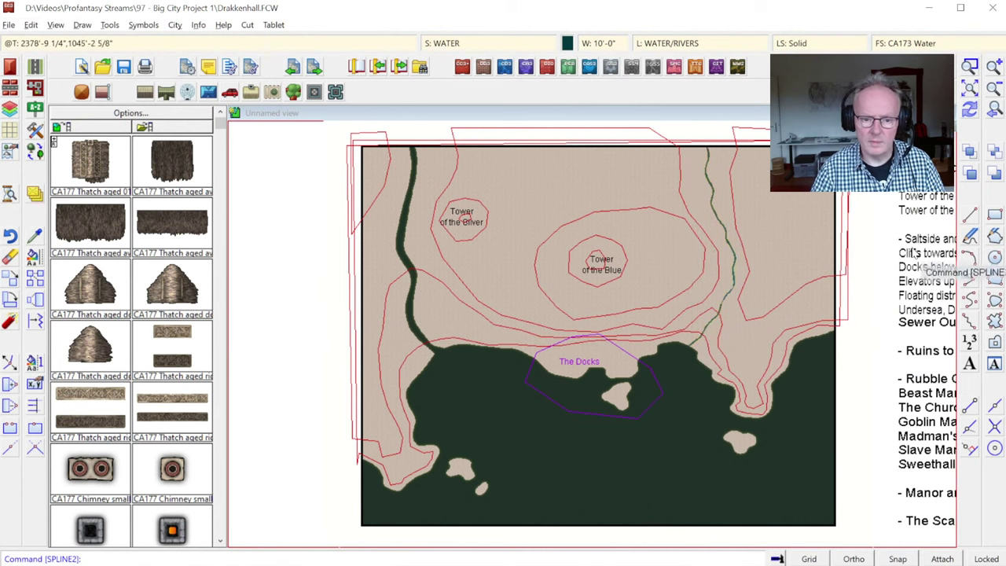
# Examine the eastern stream up close, both where it meets the sea and along its northern course.
pyautogui.click(970, 66)
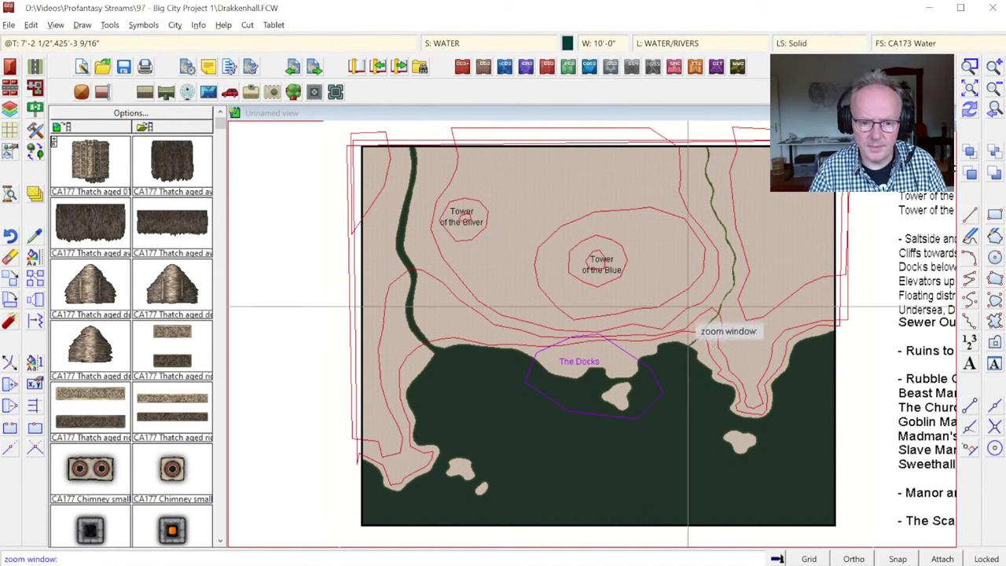
pyautogui.click(674, 318)
pyautogui.click(713, 382)
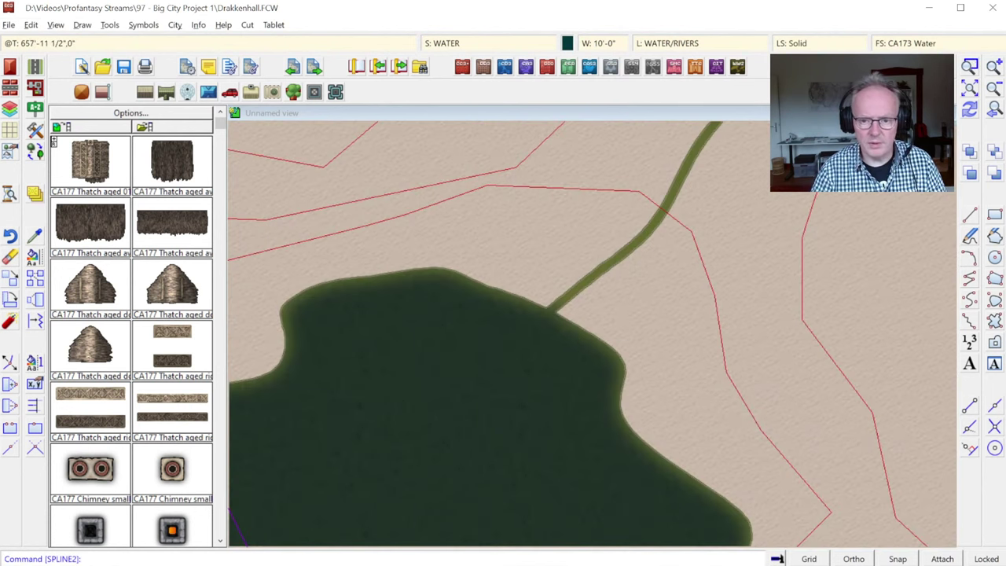
pyautogui.click(969, 66)
pyautogui.click(567, 289)
pyautogui.click(573, 343)
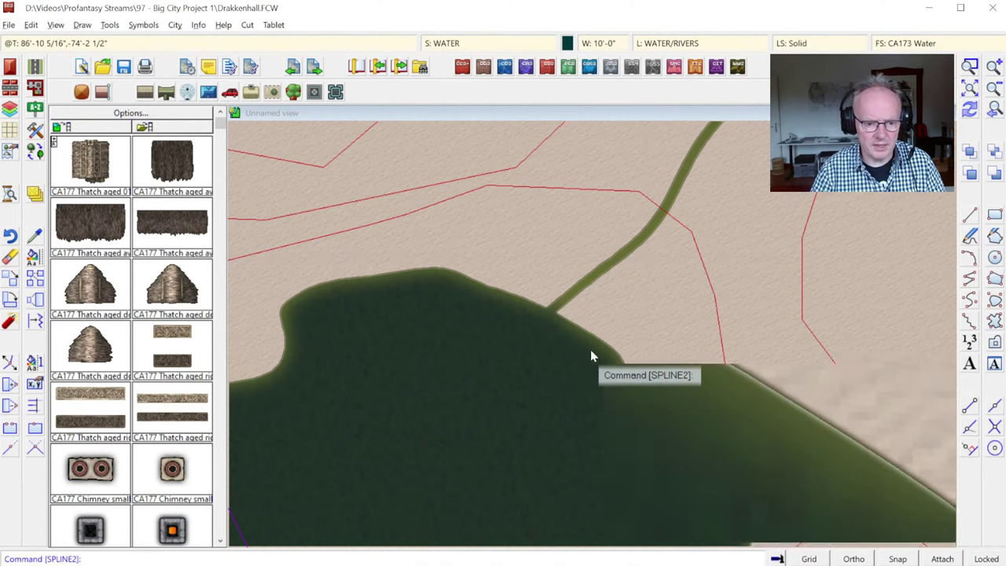
pyautogui.click(994, 110)
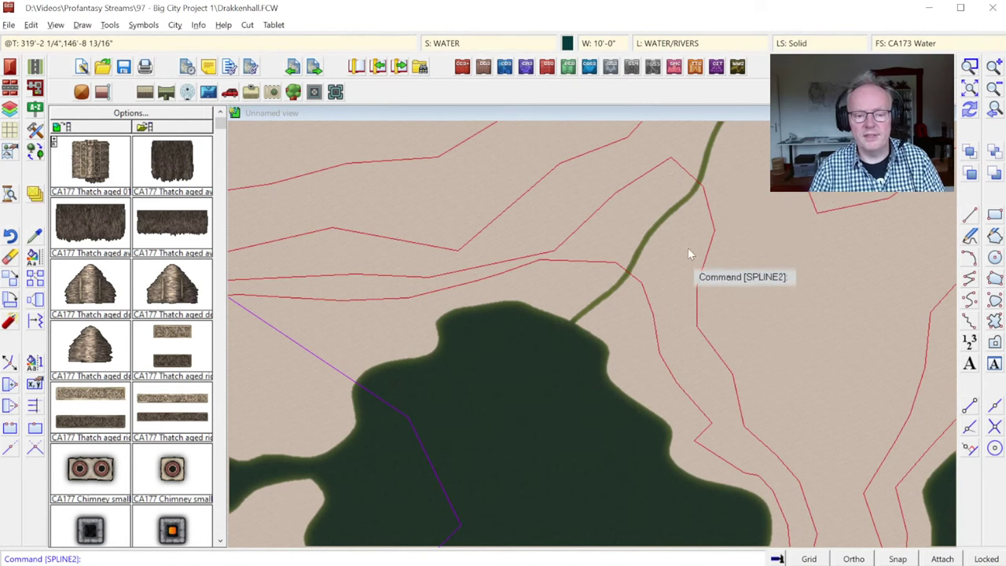
pyautogui.click(992, 88)
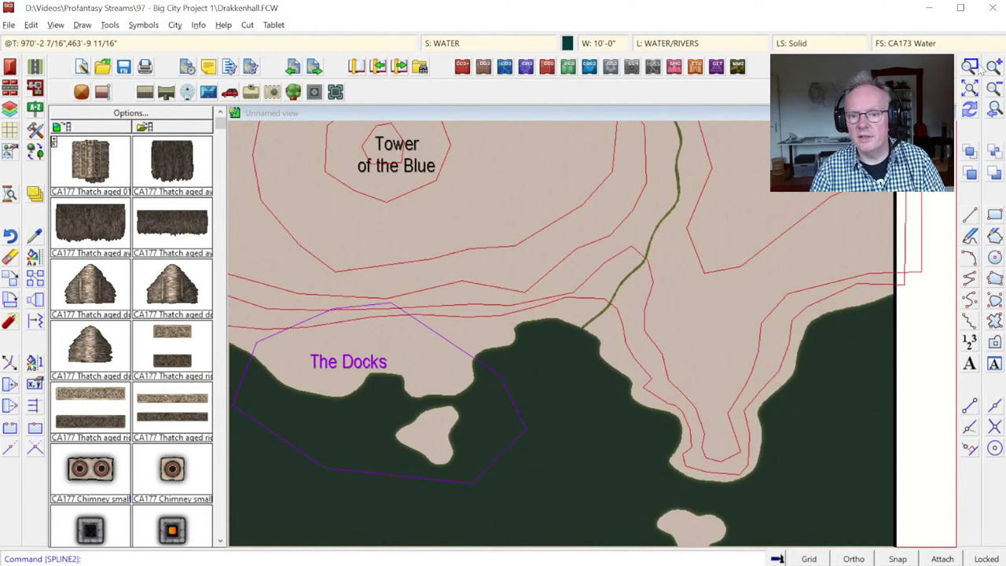
pyautogui.click(971, 67)
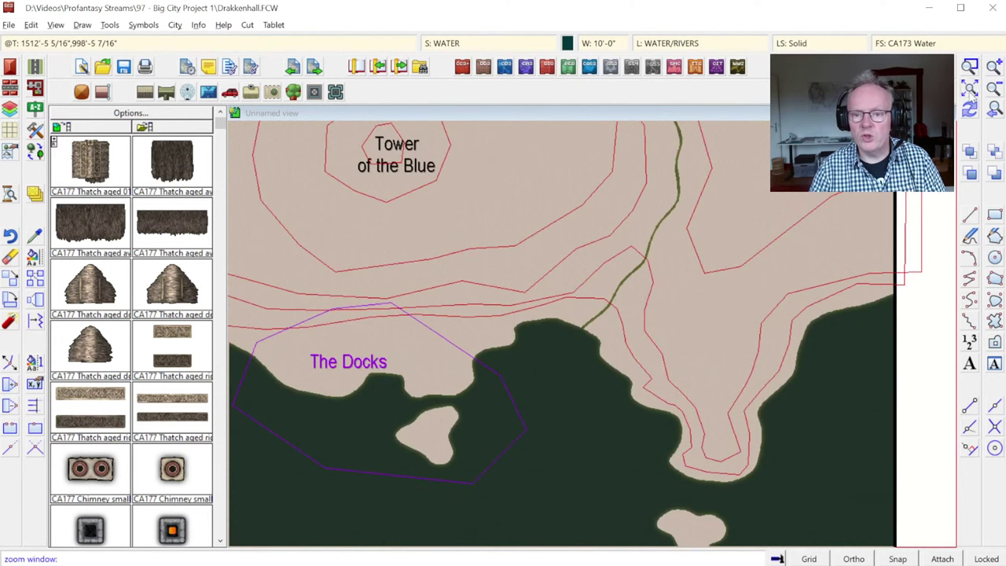
pyautogui.click(992, 67)
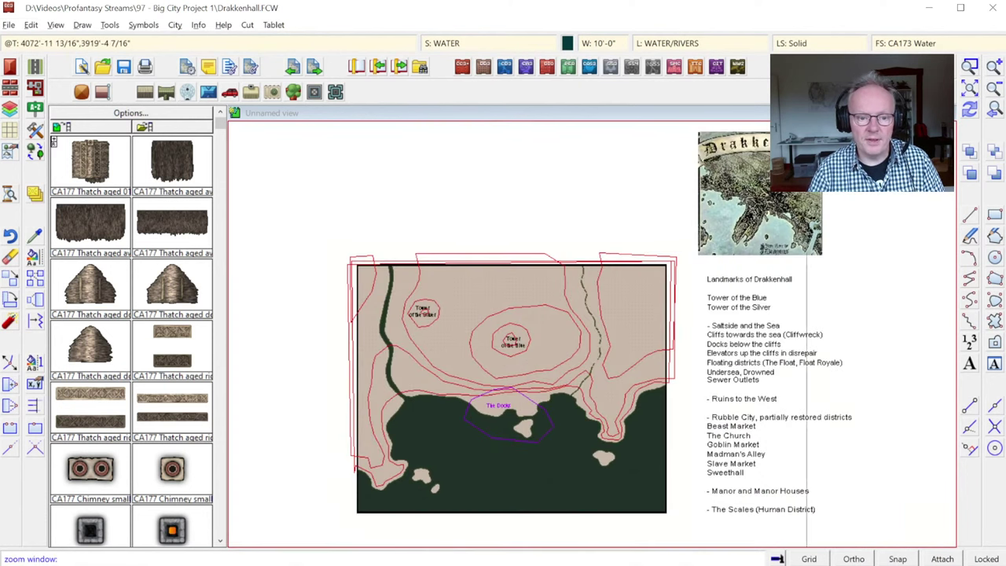
pyautogui.click(557, 265)
pyautogui.click(617, 332)
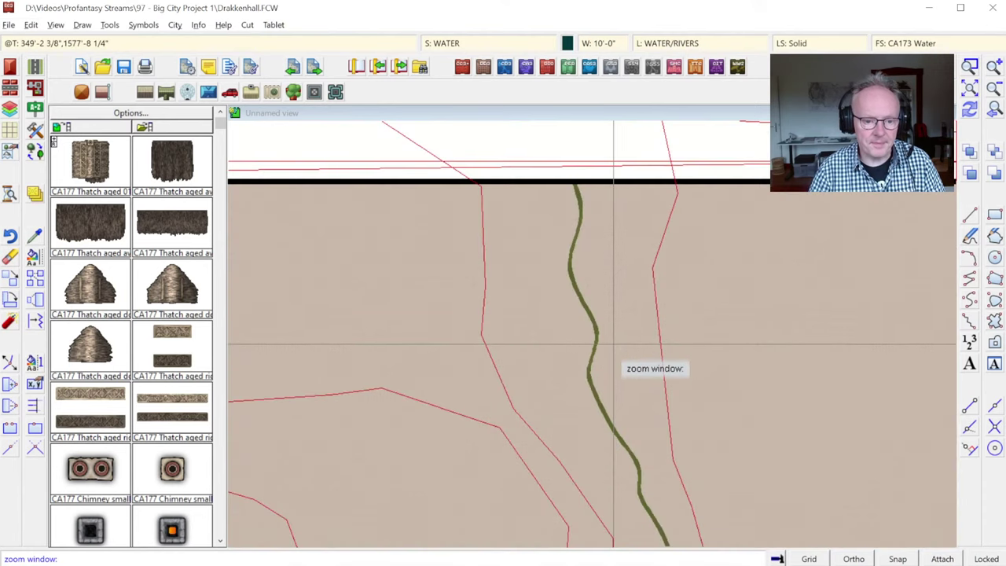
pyautogui.click(962, 101)
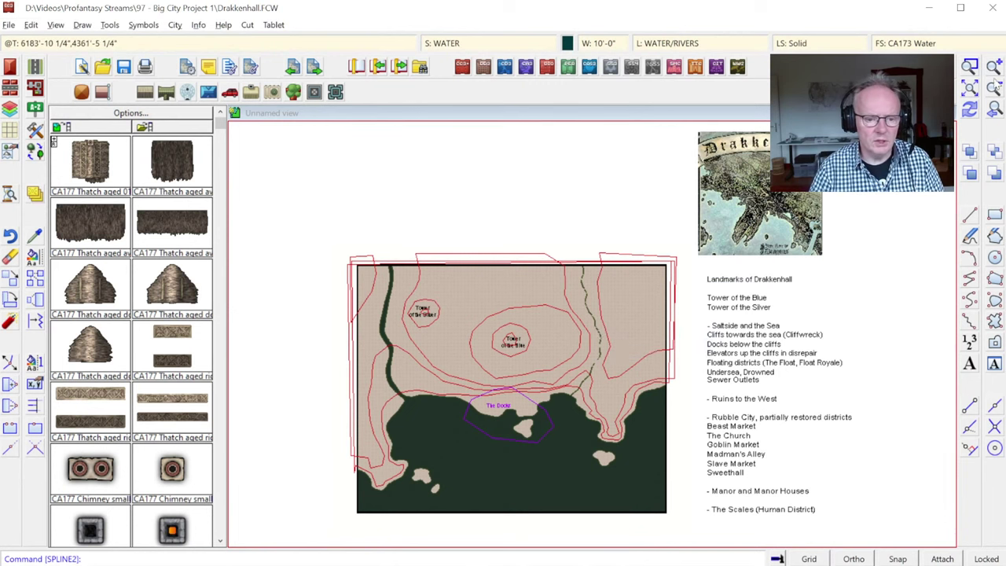
# Review the whole city map and read the list of Drakkenhall landmarks beside it.
pyautogui.click(970, 68)
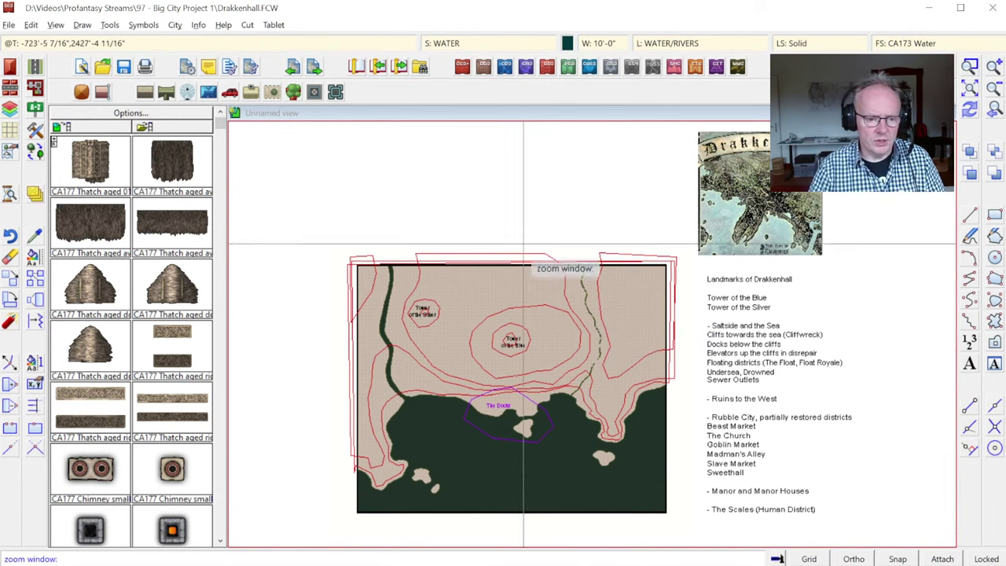
pyautogui.click(358, 266)
pyautogui.click(656, 509)
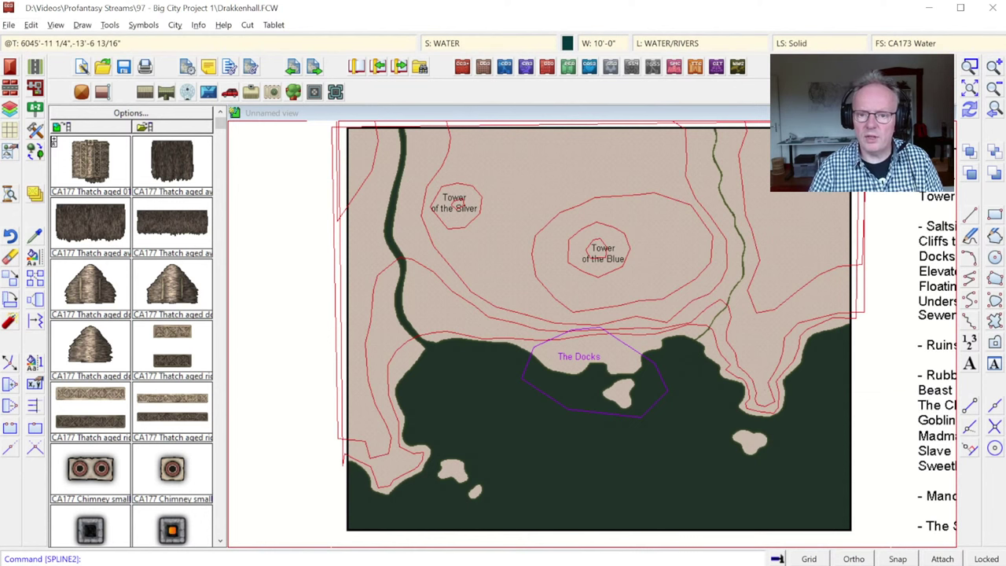
pyautogui.click(994, 108)
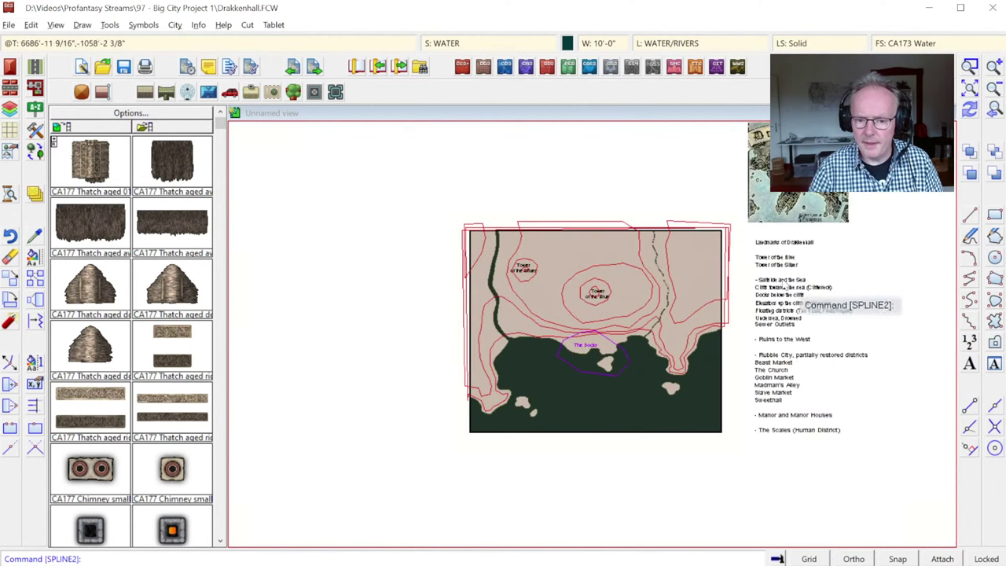
pyautogui.click(969, 66)
pyautogui.click(696, 237)
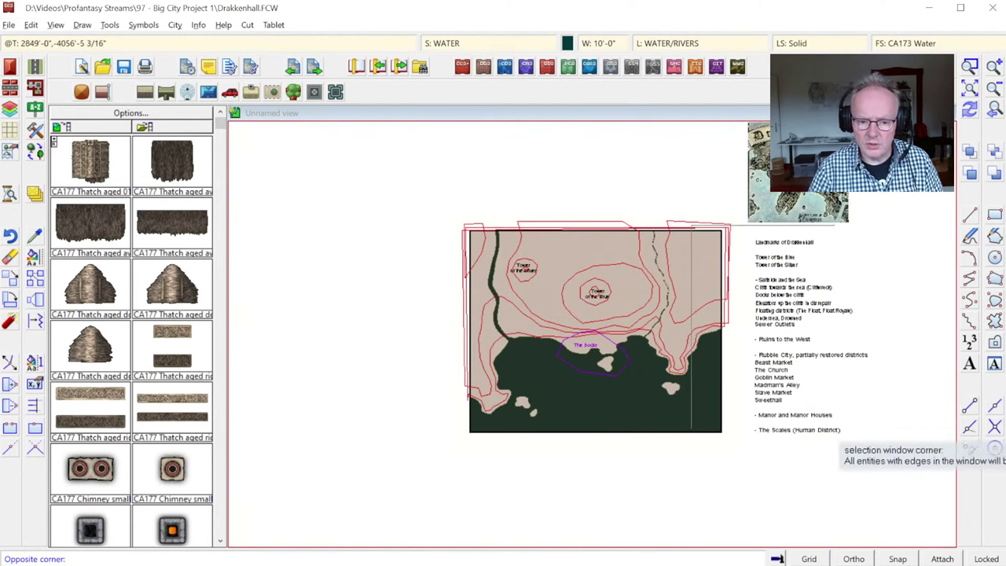
pyautogui.click(835, 439)
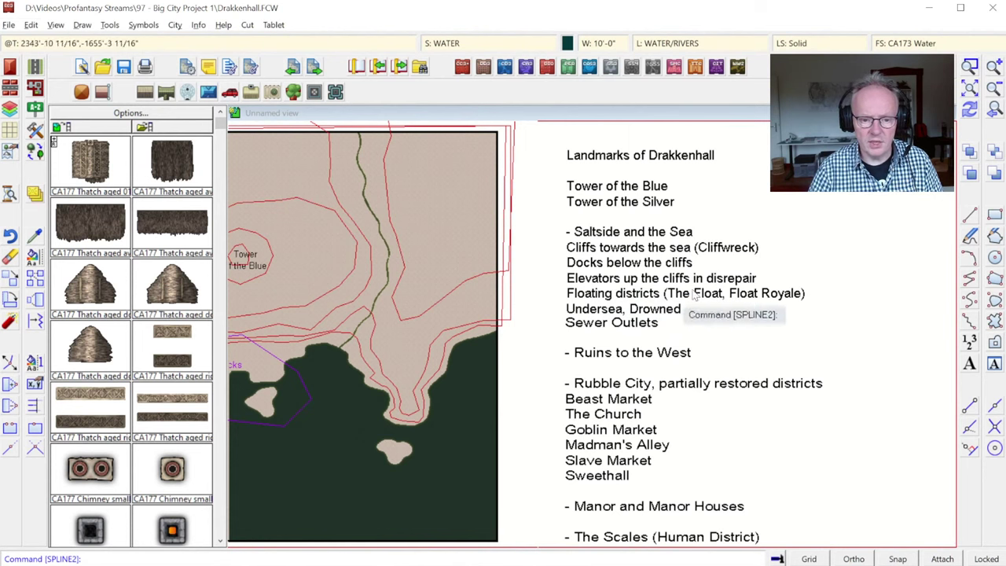
pyautogui.click(993, 114)
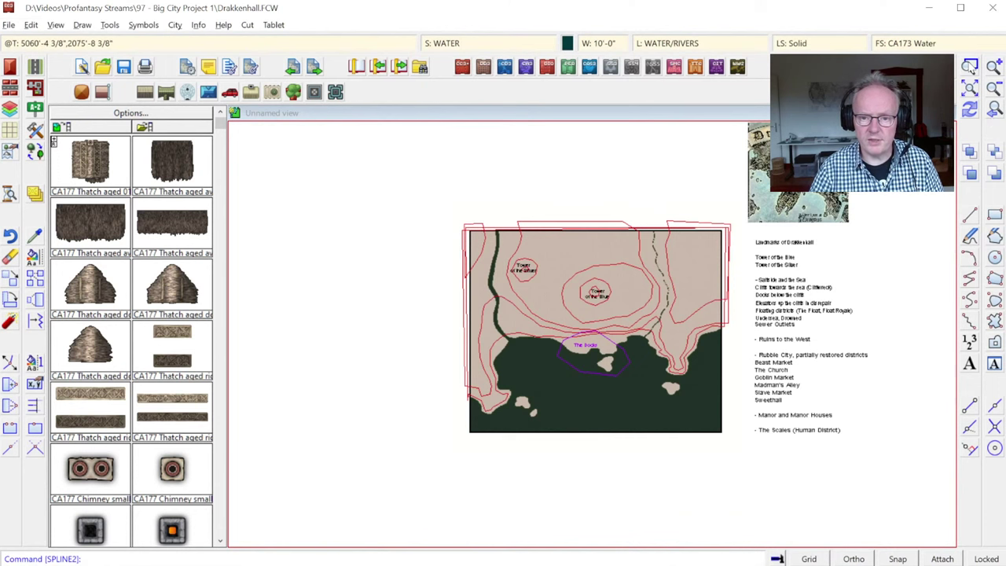
pyautogui.scroll(1, 947, 98)
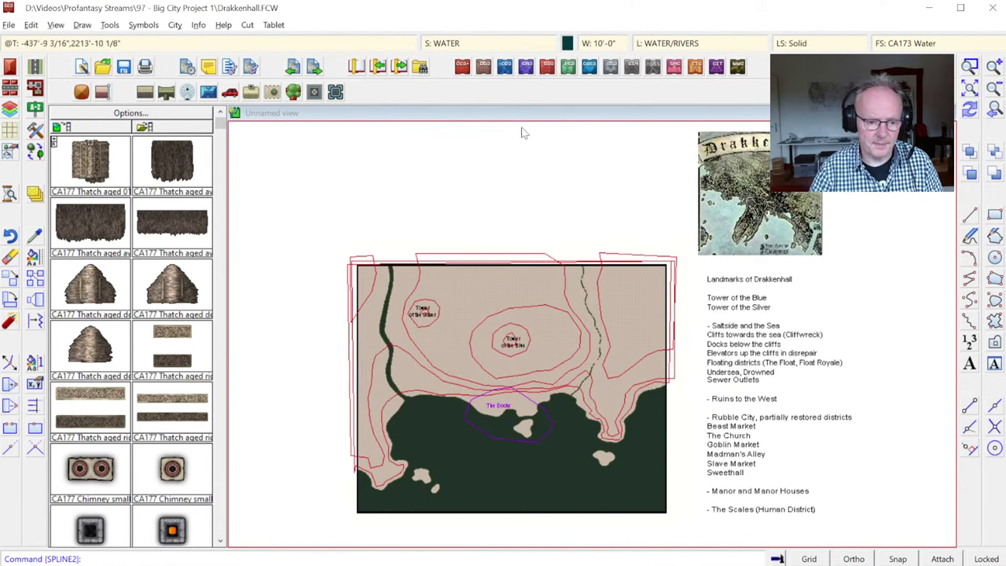
# Take the drawing properties from the Docks outline and draw a closed polygon in the open sea near the southern map edge.
pyautogui.click(550, 421)
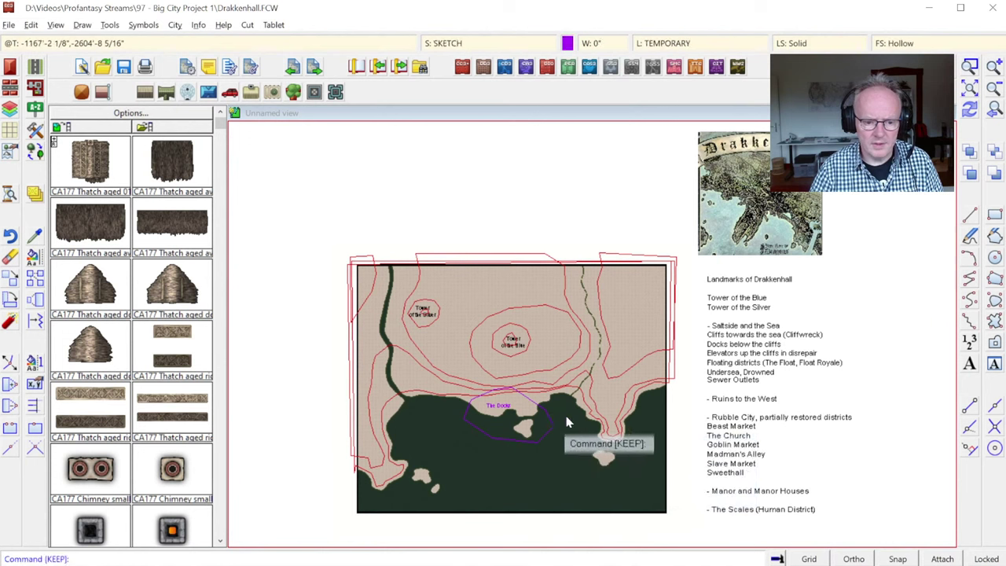
pyautogui.click(994, 214)
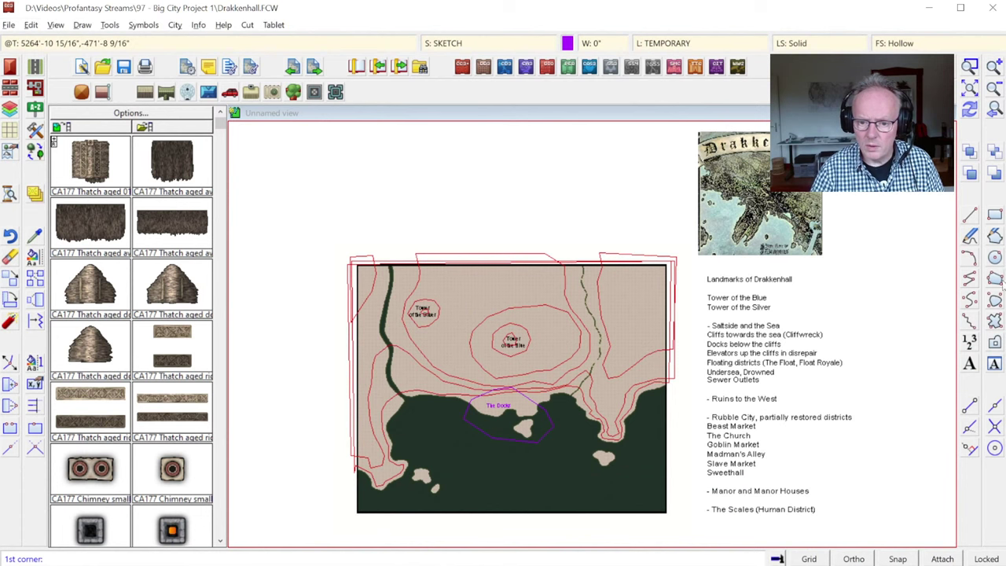
pyautogui.click(995, 279)
pyautogui.click(462, 473)
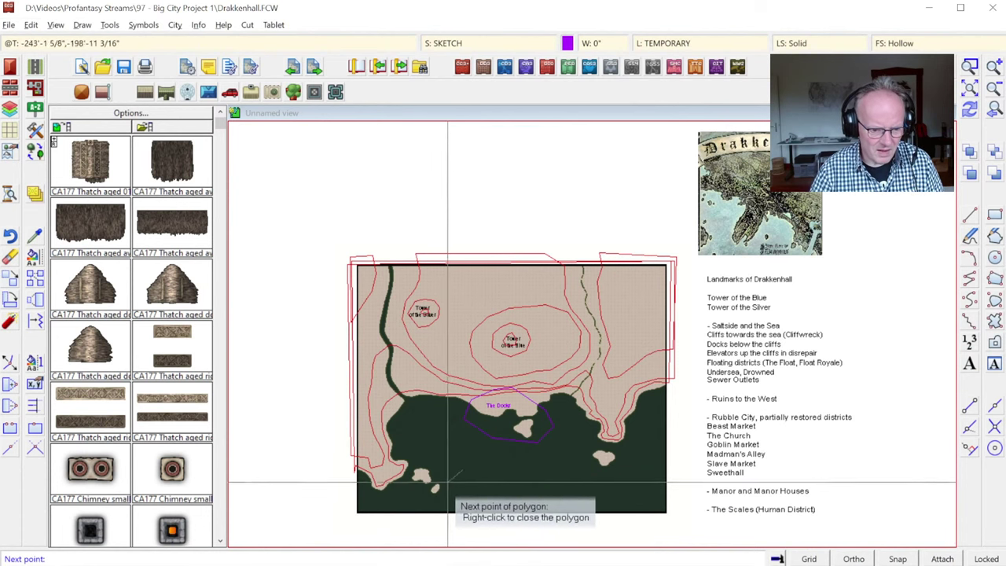
pyautogui.click(450, 492)
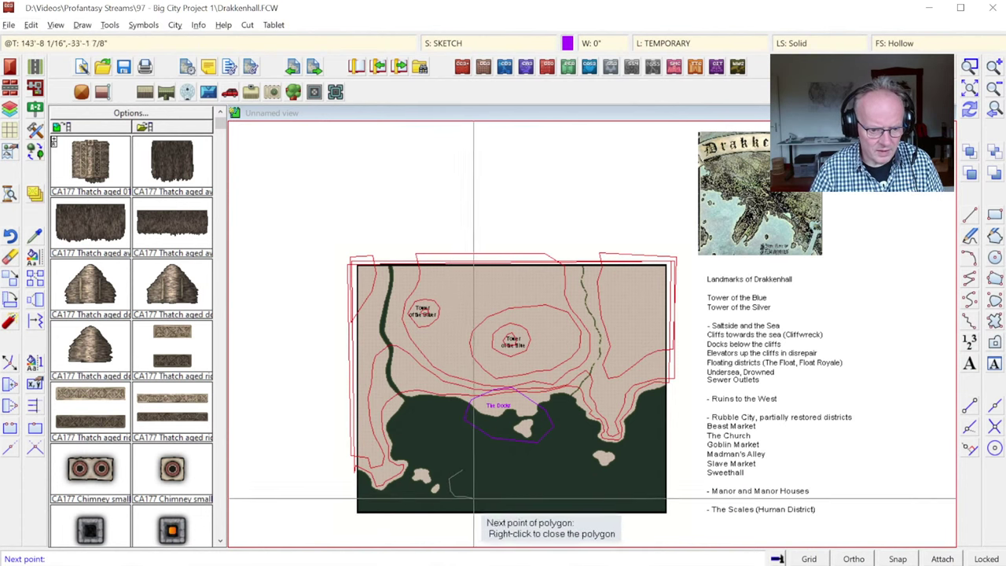
pyautogui.click(479, 509)
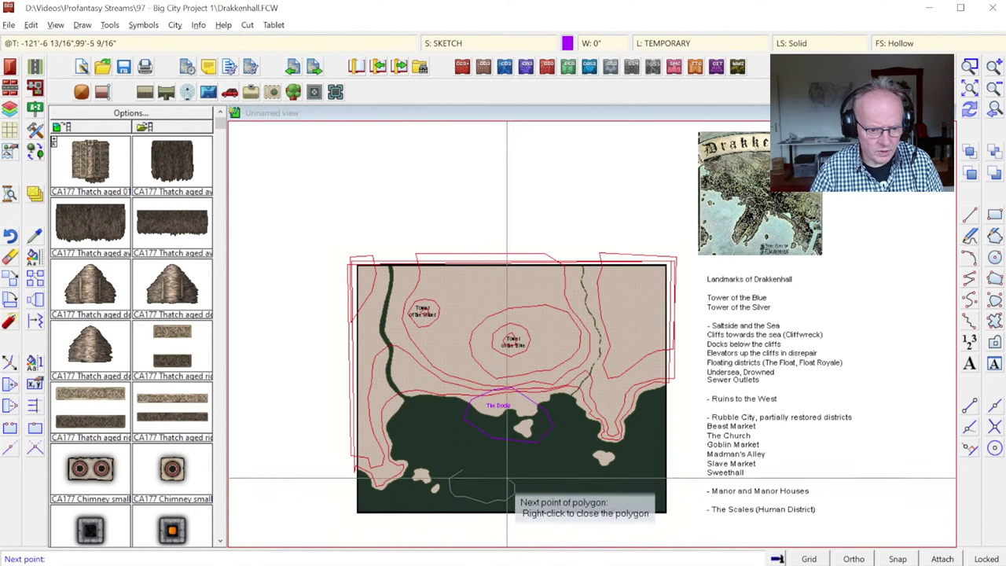
pyautogui.rightClick(469, 472)
# Label the southern sea district "The Float" in the middle of its outline.
pyautogui.click(968, 363)
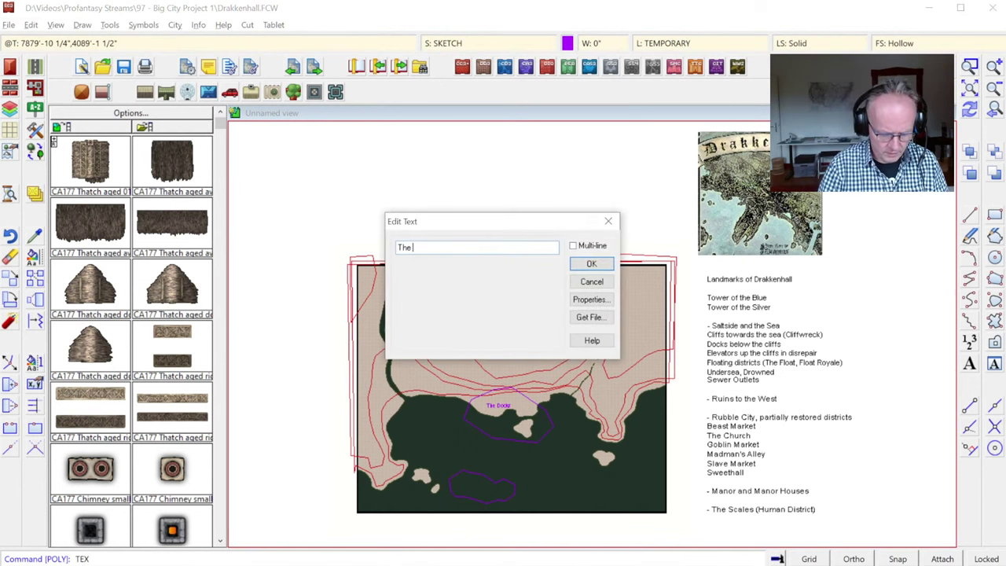
pyautogui.click(609, 265)
pyautogui.click(479, 489)
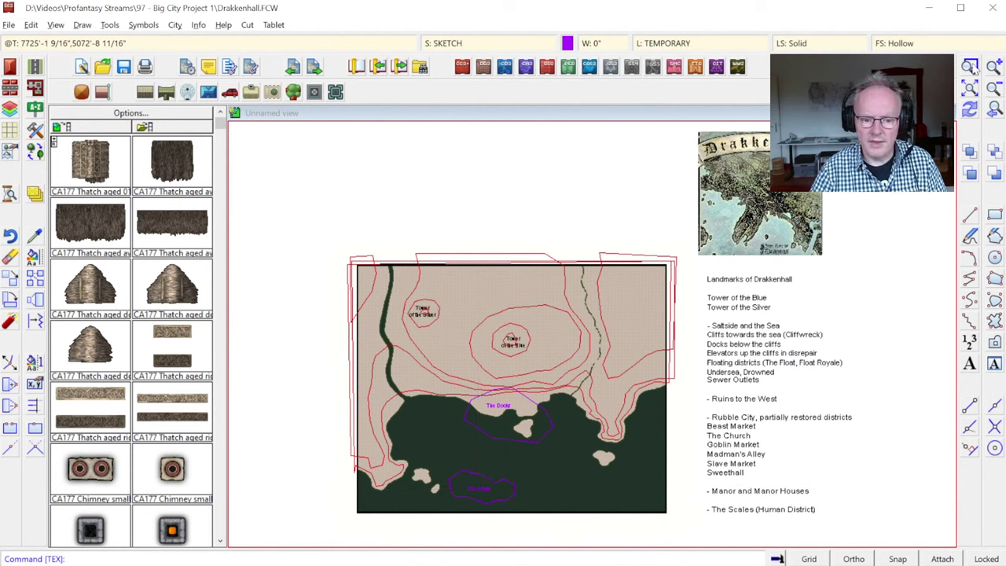
# Draw a closed district polygon in the sea between The Docks and The Float, overlapping the southwestern part of the Docks outline.
pyautogui.click(503, 432)
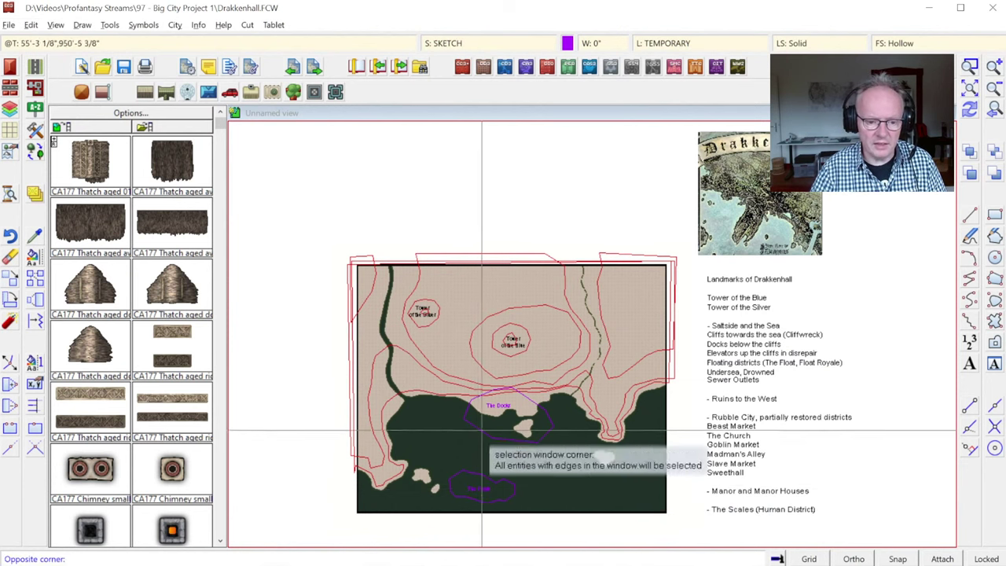
pyautogui.click(640, 520)
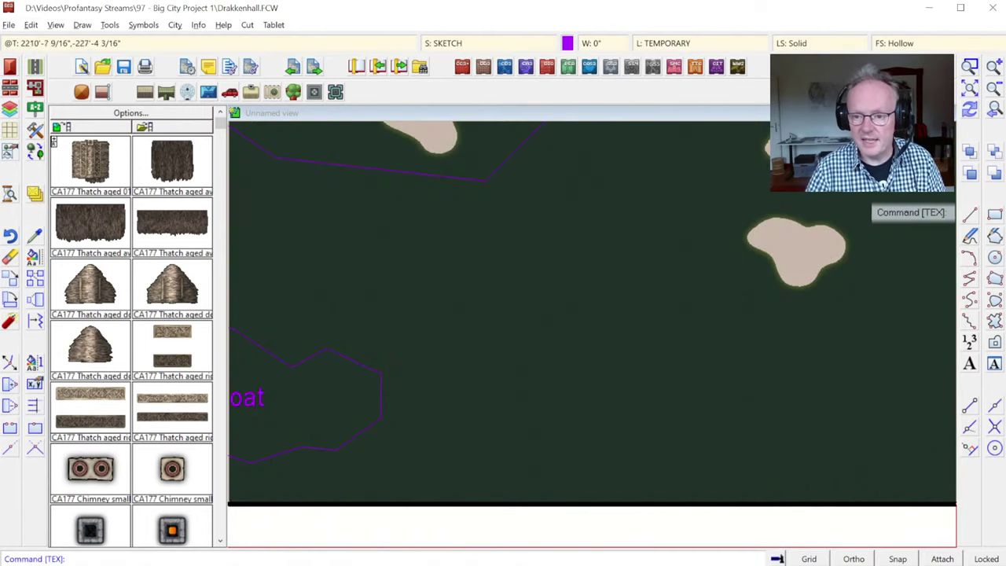
pyautogui.click(994, 89)
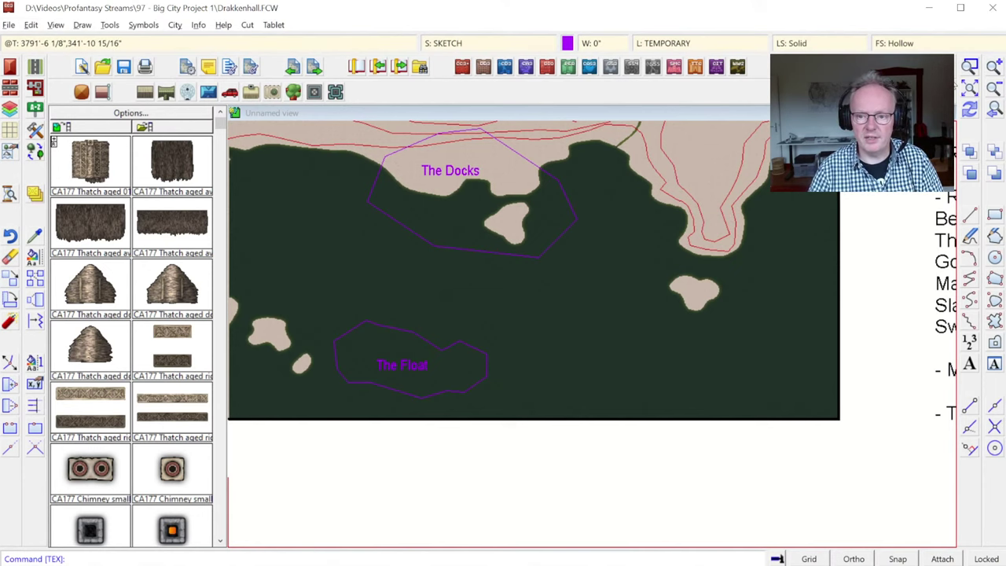
pyautogui.click(971, 90)
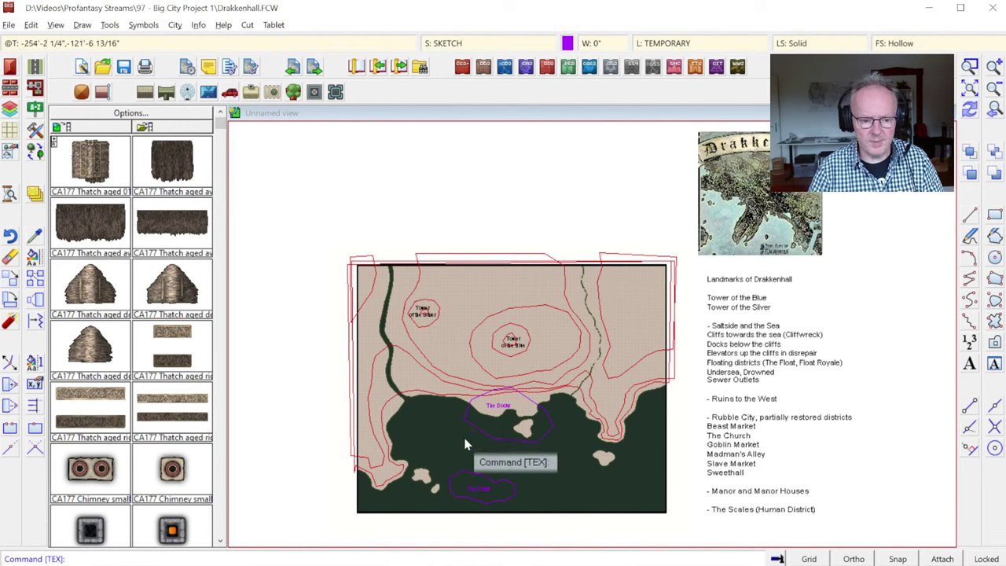
pyautogui.click(970, 67)
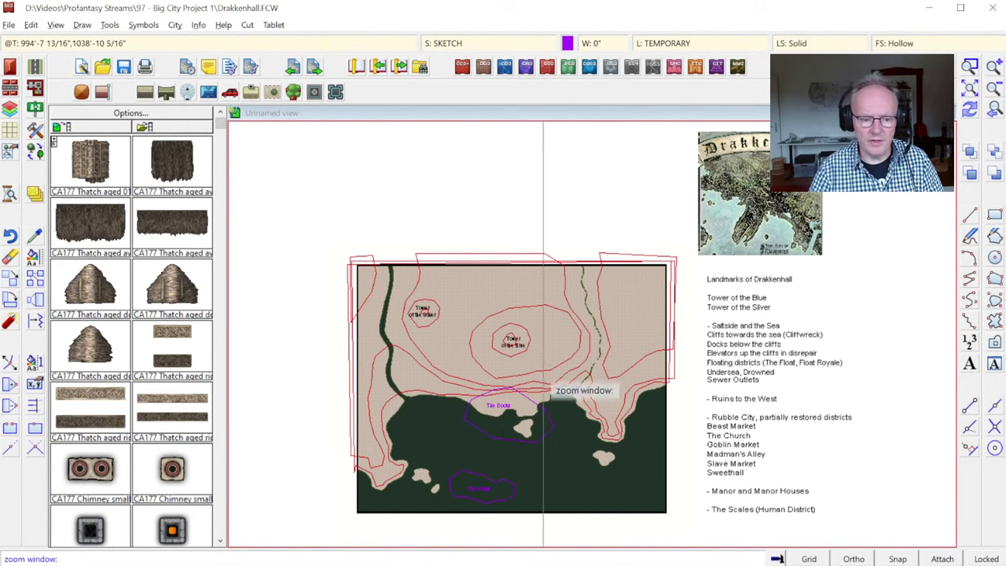
pyautogui.click(424, 381)
pyautogui.click(579, 512)
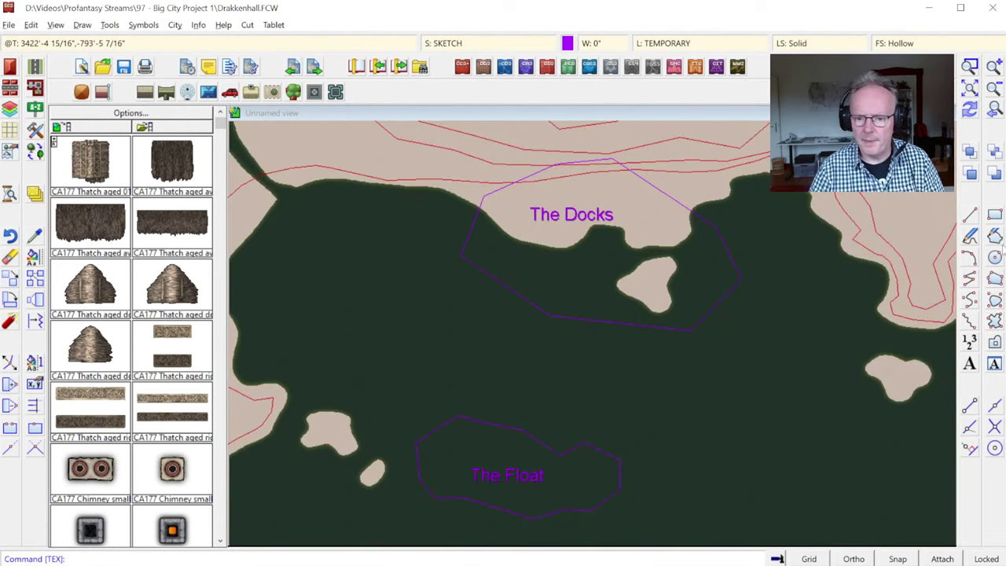
pyautogui.click(995, 280)
pyautogui.click(495, 255)
pyautogui.click(414, 276)
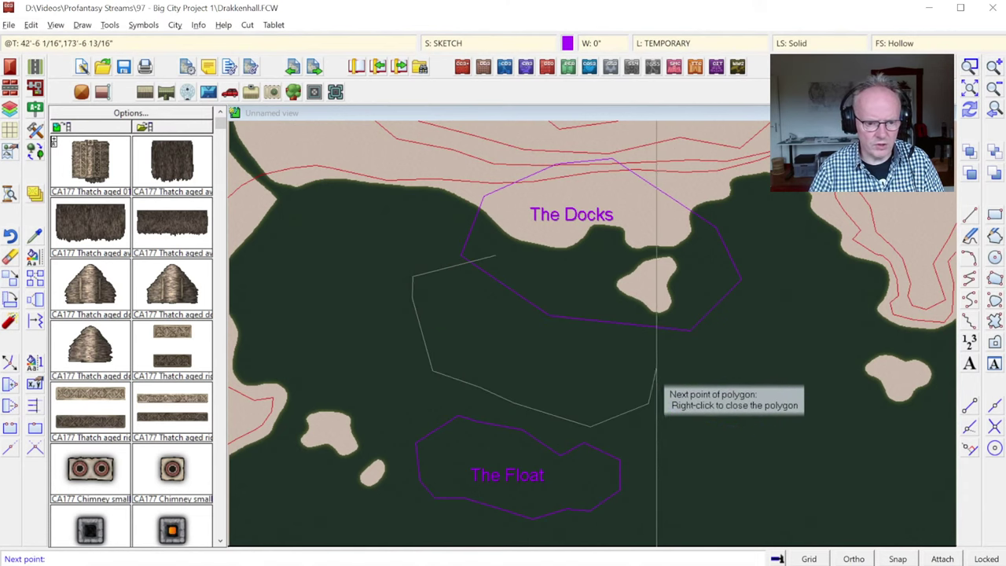
pyautogui.rightClick(523, 263)
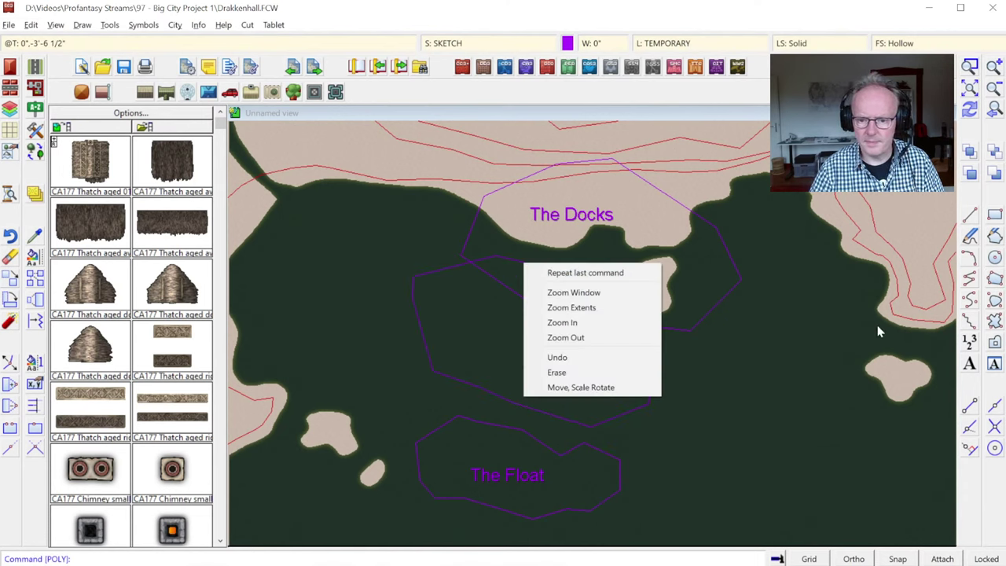
# Label the underwater district "Drowned City" in the middle of its outline.
pyautogui.click(970, 363)
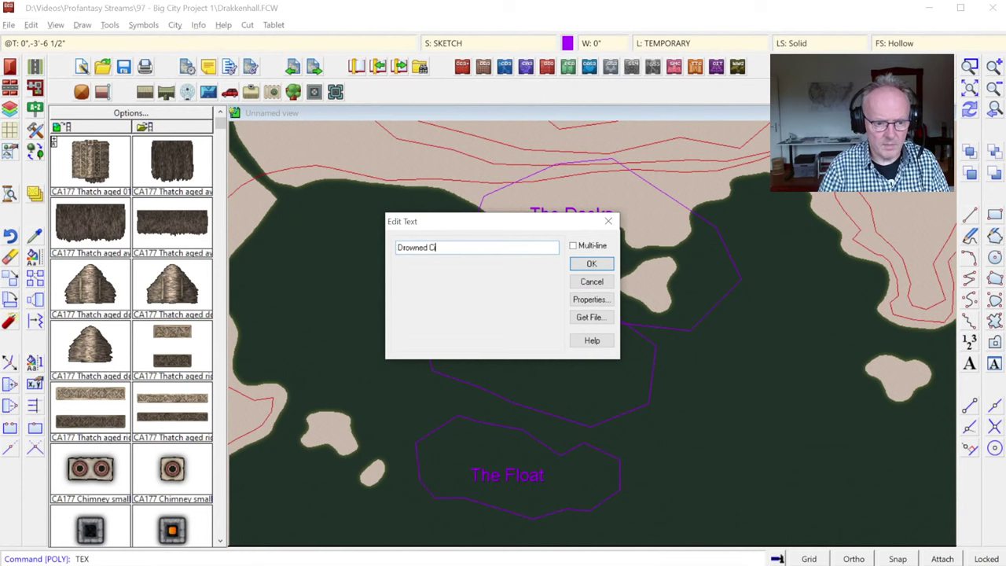
pyautogui.click(591, 266)
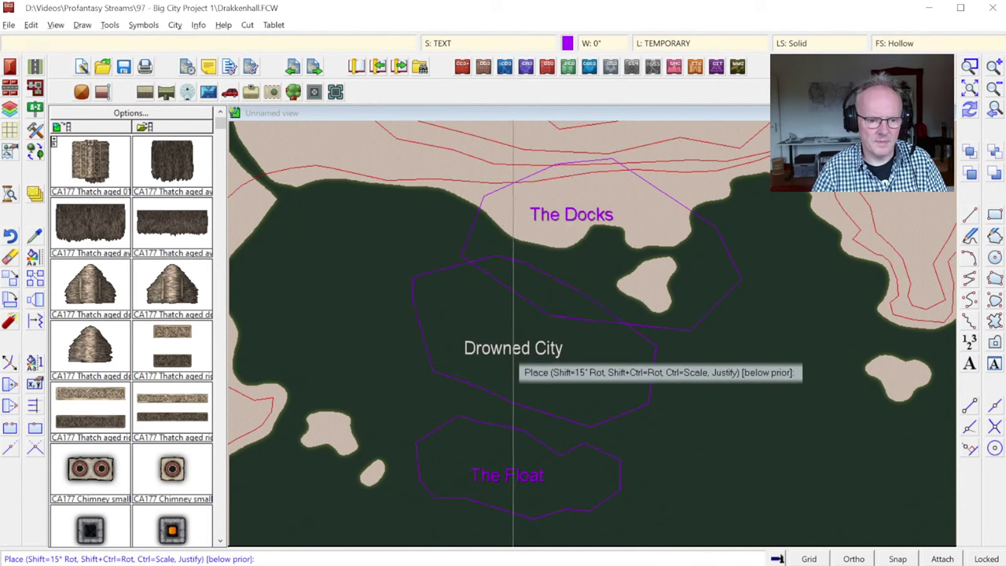
pyautogui.click(531, 346)
# Draw two small circles on the coastline, one west and one east of The Docks.
pyautogui.click(994, 112)
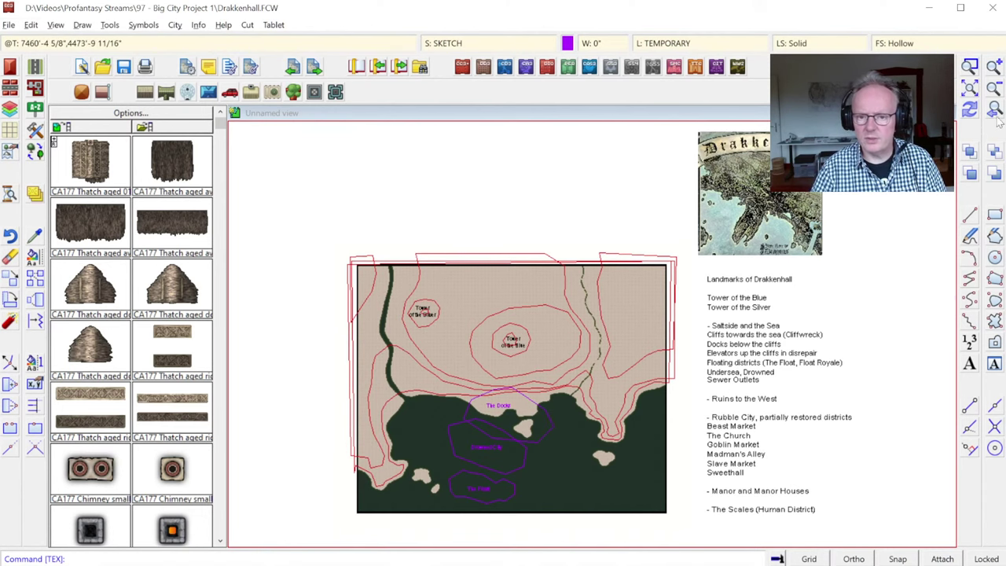
pyautogui.scroll(3, 468, 408)
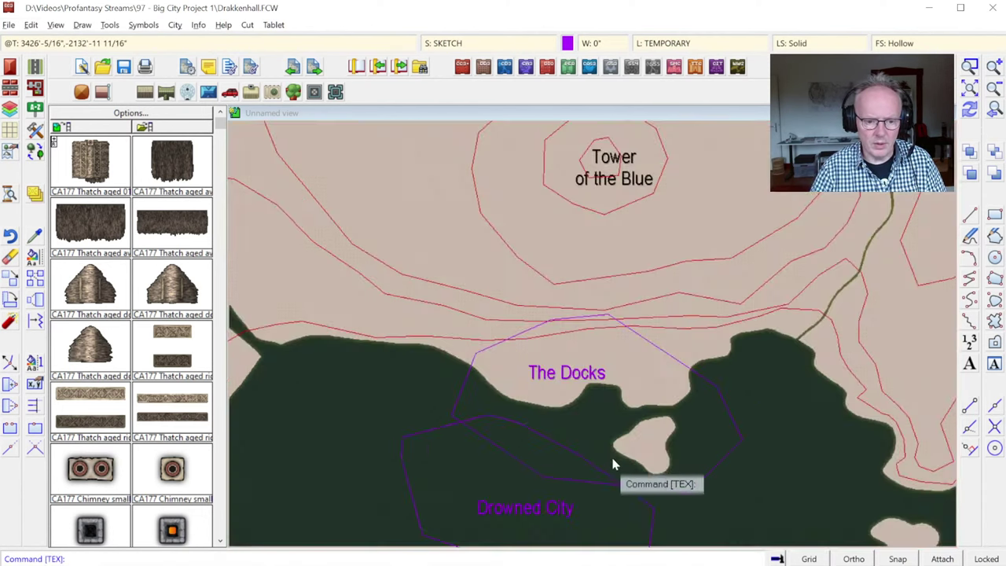
pyautogui.click(994, 257)
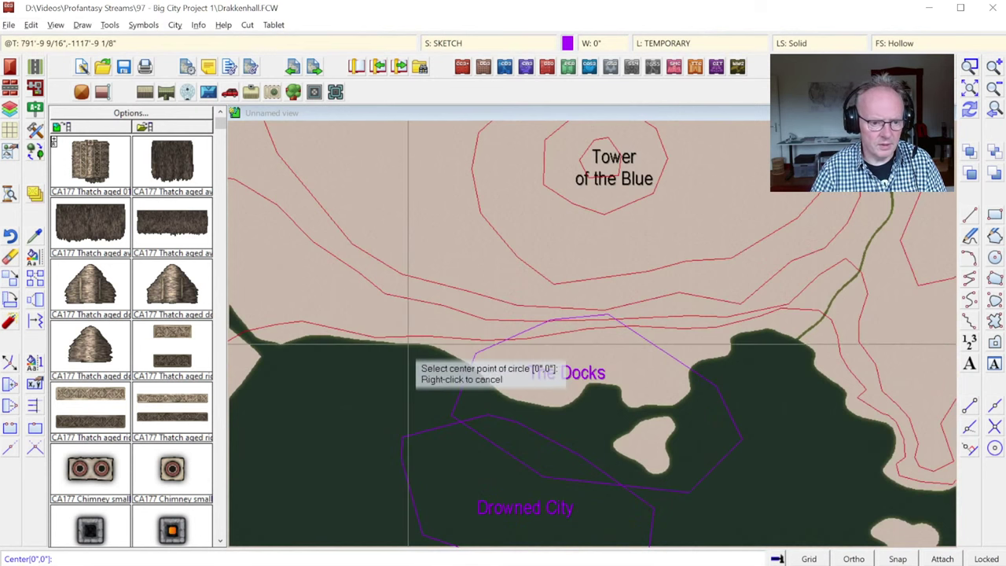
pyautogui.click(416, 338)
pyautogui.click(429, 345)
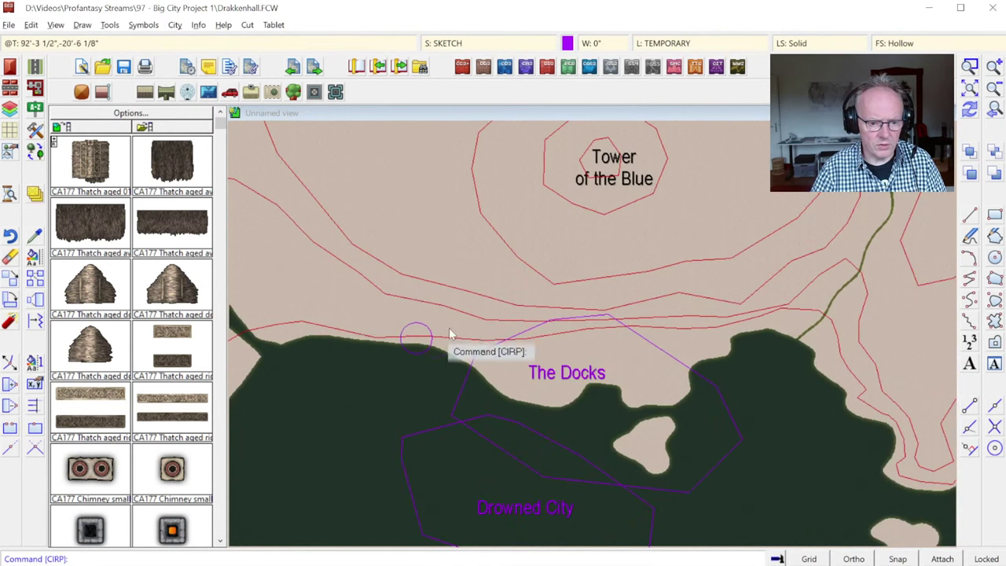
pyautogui.click(743, 328)
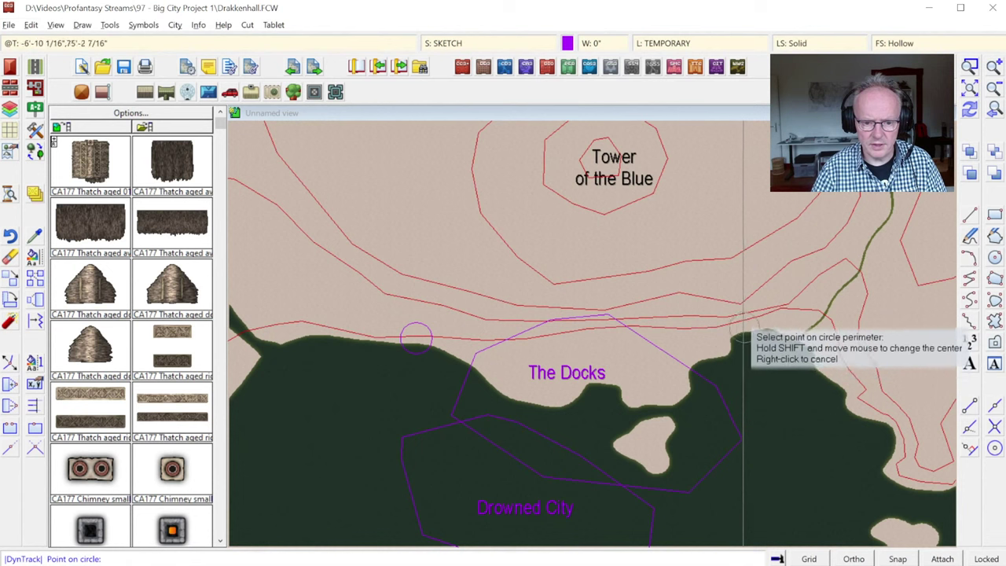
pyautogui.click(744, 312)
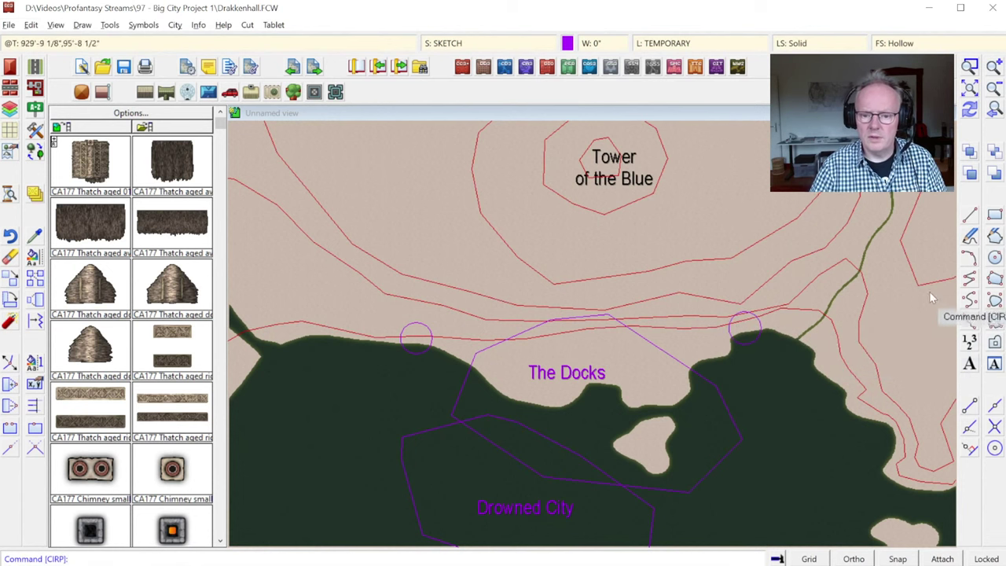
# Add the label "Sewer Outlets" just above the small circle west of The Docks.
pyautogui.click(969, 364)
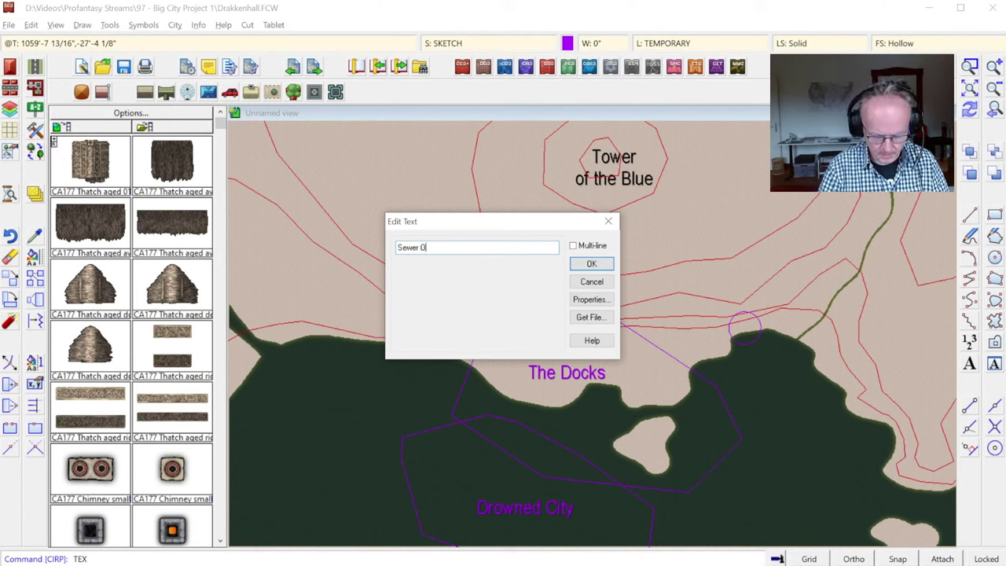
pyautogui.click(589, 265)
pyautogui.click(414, 324)
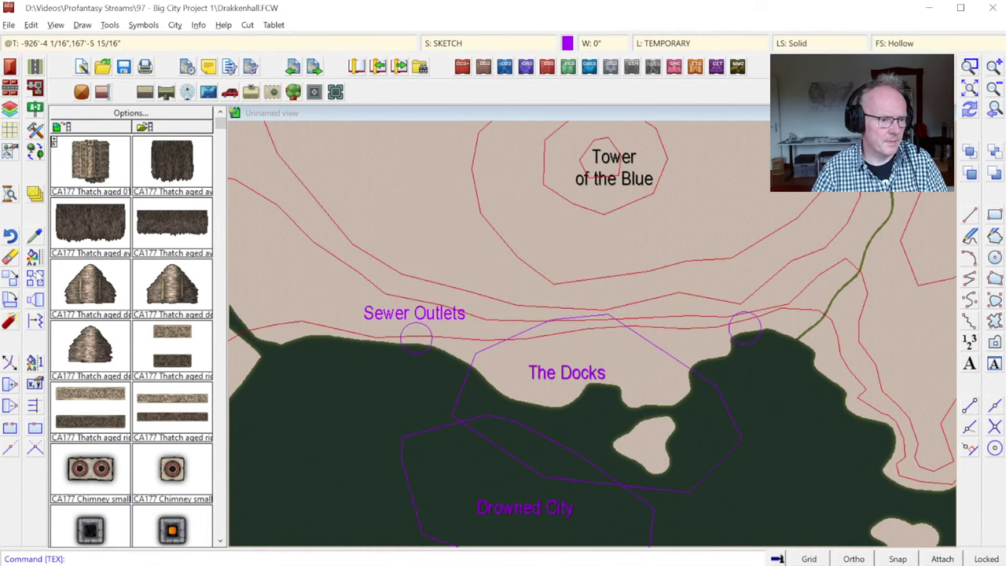
# Move the "Sewer Outlets" label to just above the small circle east of The Docks.
pyautogui.click(10, 281)
pyautogui.rightClick(388, 319)
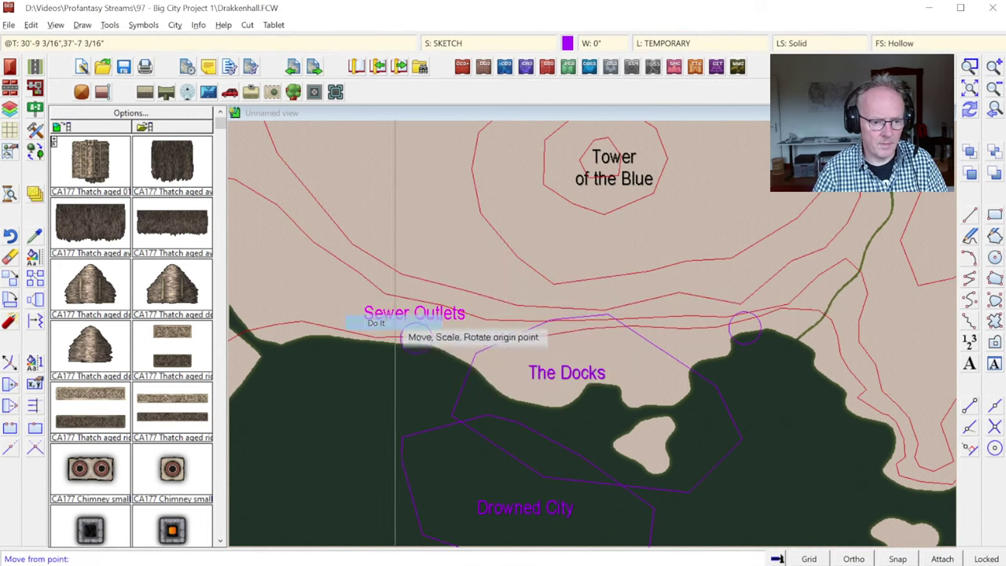
pyautogui.click(395, 314)
pyautogui.click(729, 301)
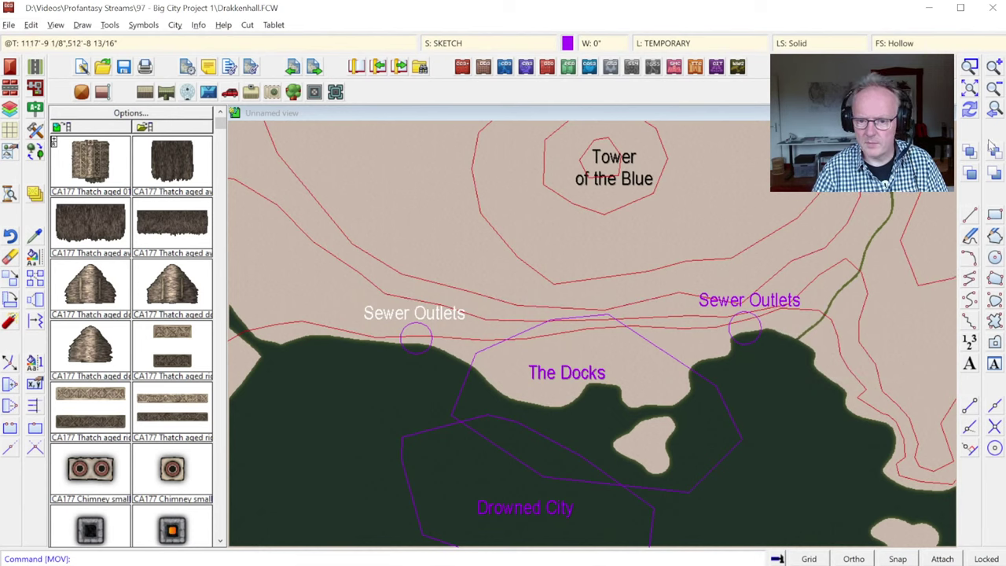
# Switch to TextPad to read the Drakkenhall landmark list in Notes.txt, and return to the city map.
pyautogui.hotkey('alt', 'Tab')
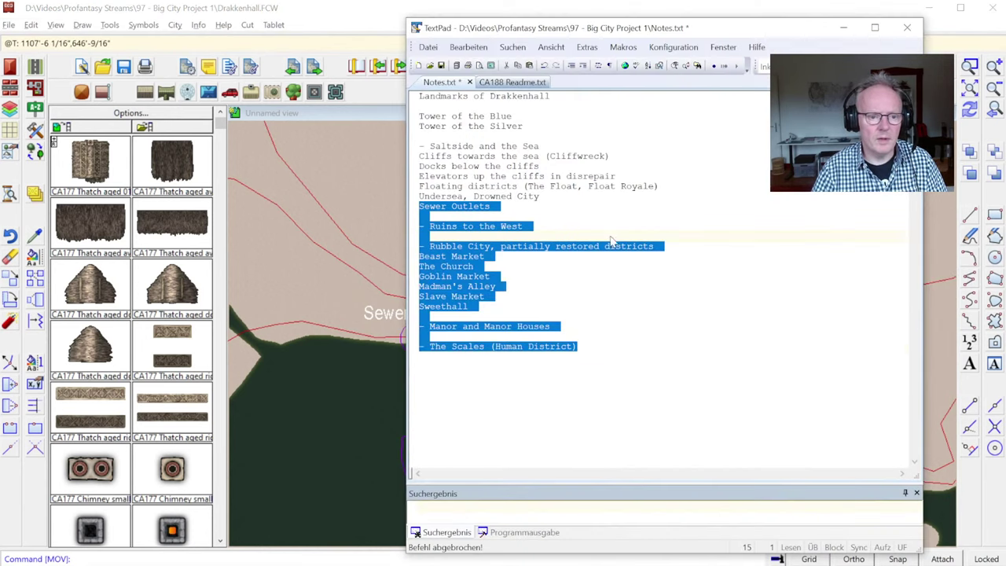
pyautogui.click(430, 3)
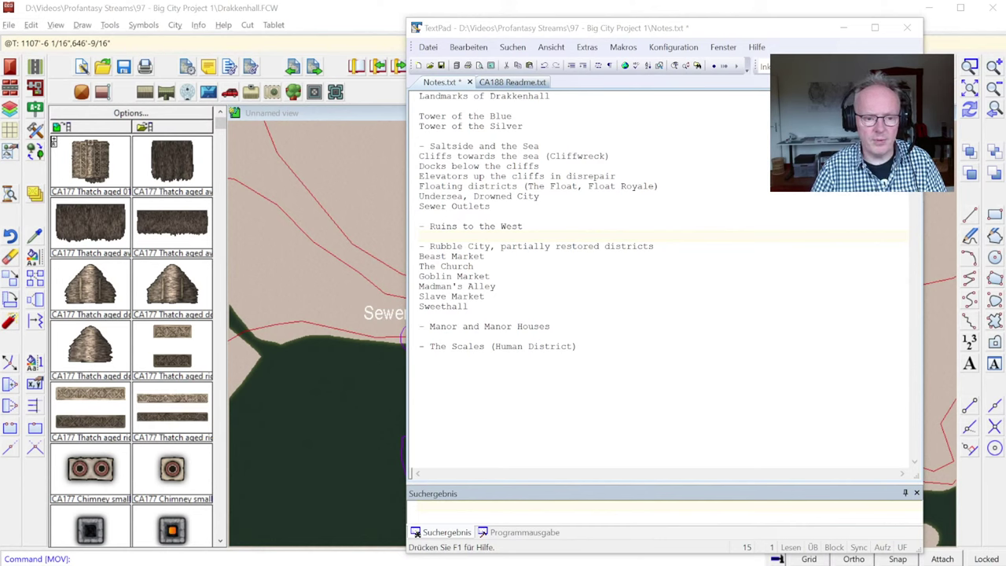
pyautogui.click(321, 12)
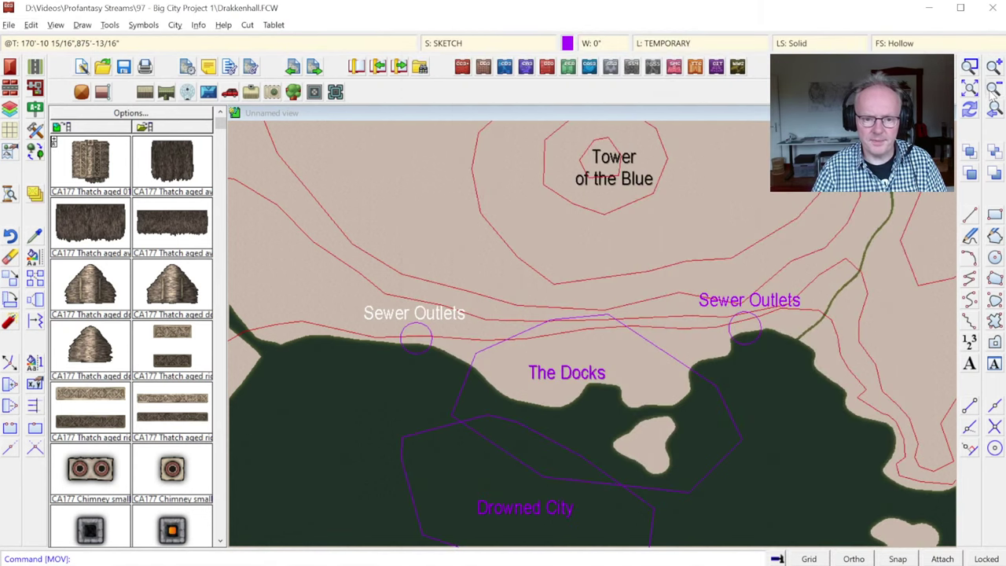
# Examine the area between the western river, the Tower of the Silver and the Tower of the Blue up close.
pyautogui.click(971, 68)
pyautogui.click(471, 236)
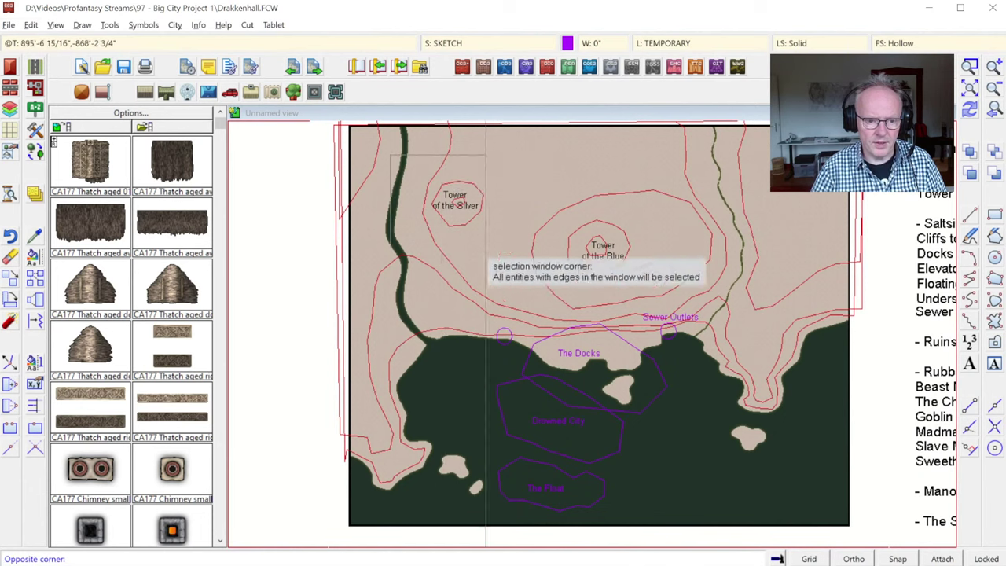
pyautogui.click(674, 326)
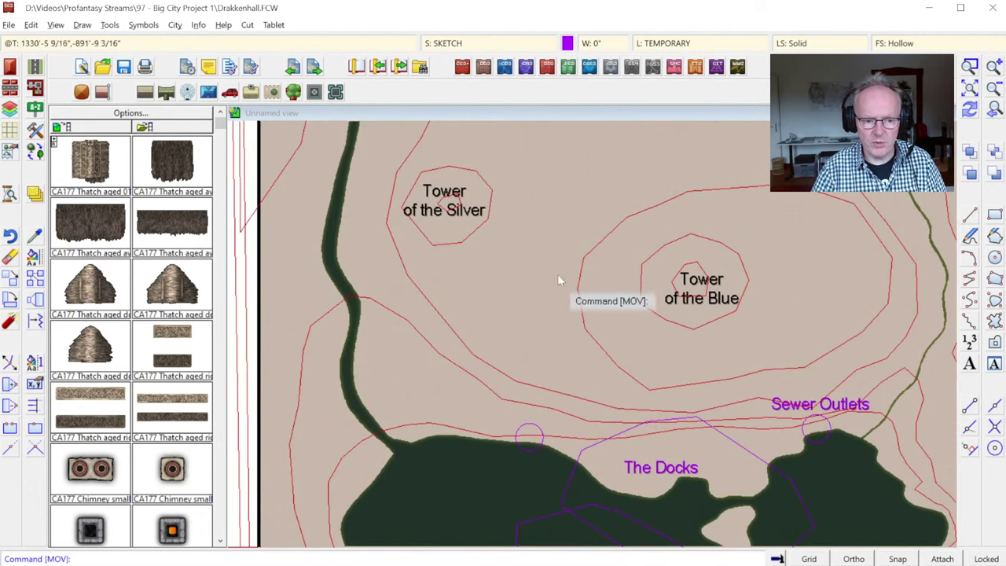
# Draw a small closed polygon outlining a district south-east of the Tower of the Silver and west of the Tower of the Blue.
pyautogui.click(994, 277)
pyautogui.click(497, 295)
pyautogui.click(484, 309)
pyautogui.click(520, 336)
pyautogui.click(532, 330)
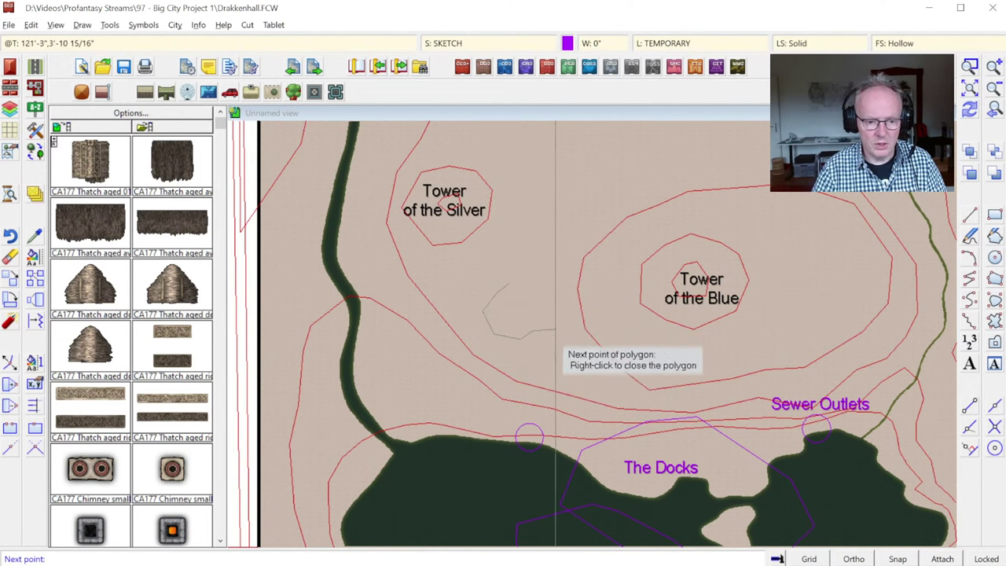
pyautogui.click(571, 303)
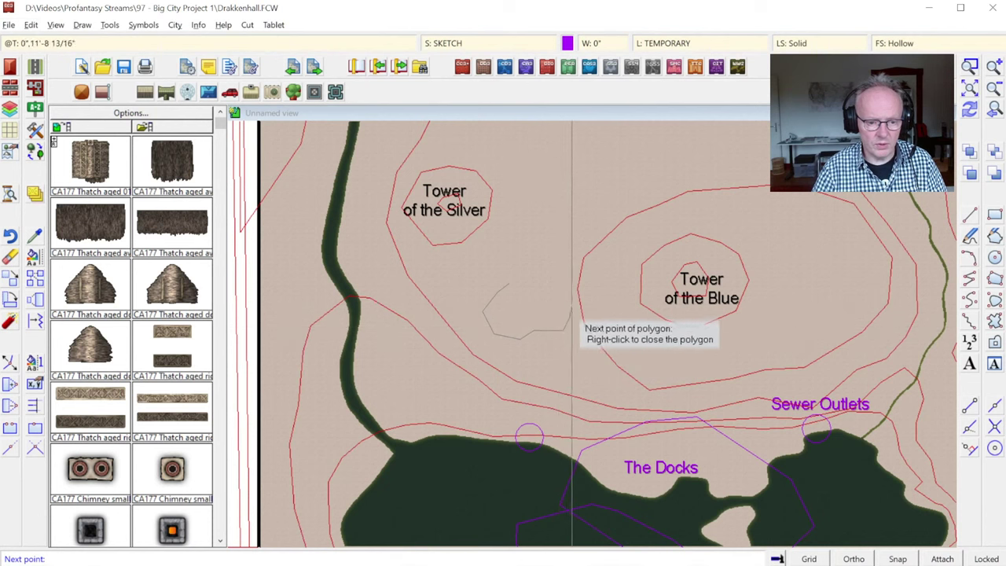
pyautogui.rightClick(533, 287)
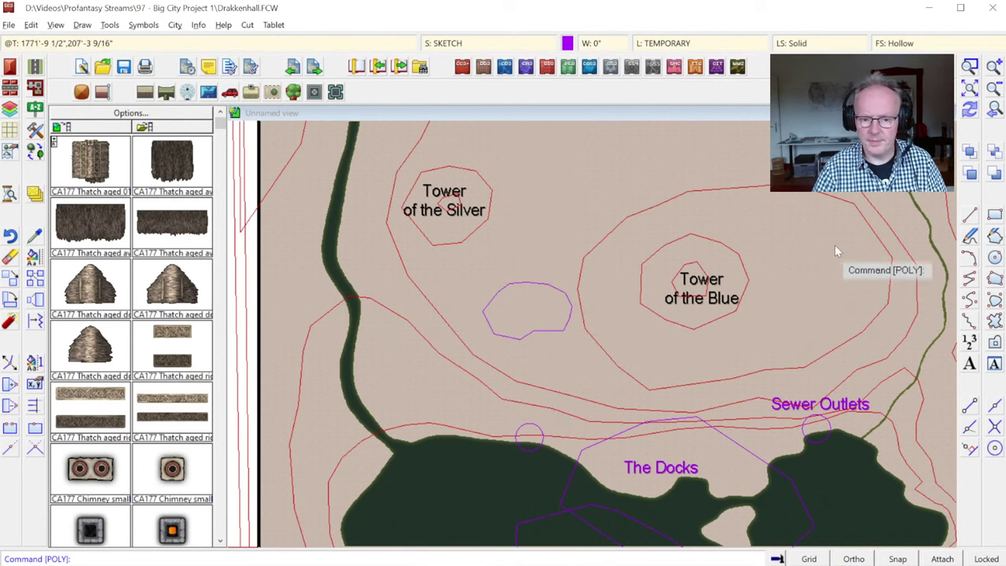
# Label the new district polygon with the text "Goblin Market", centred inside its outline.
pyautogui.click(970, 365)
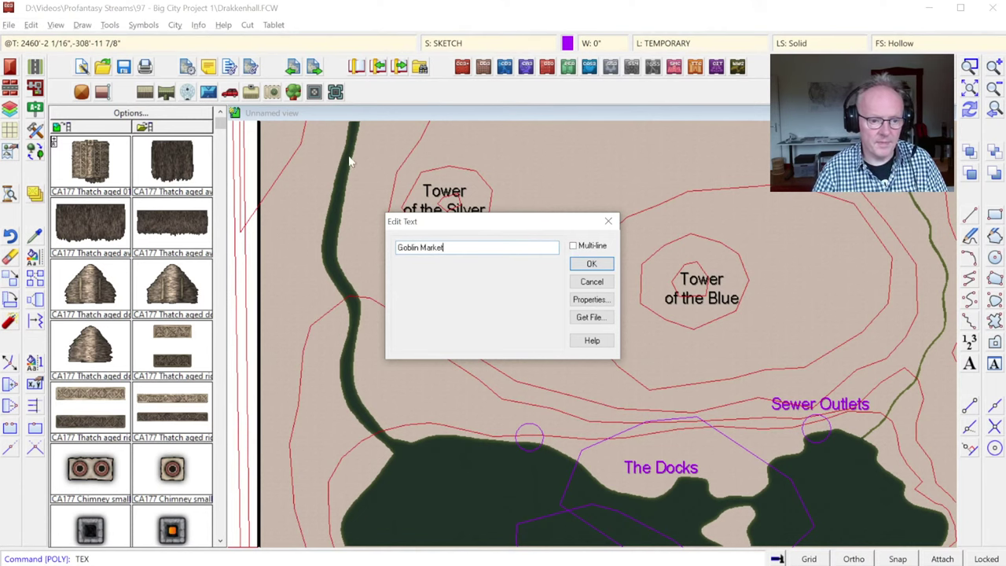
pyautogui.click(582, 264)
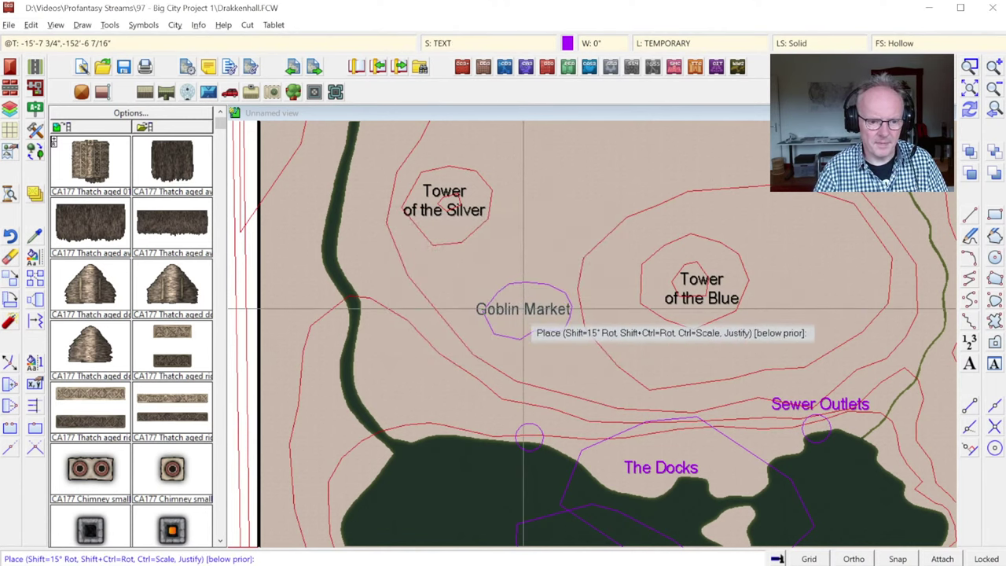
pyautogui.click(474, 309)
# Switch to the notes in TextPad, read through the list of Drakkenhall landmarks and return to the map.
pyautogui.hotkey('alt', 'Tab')
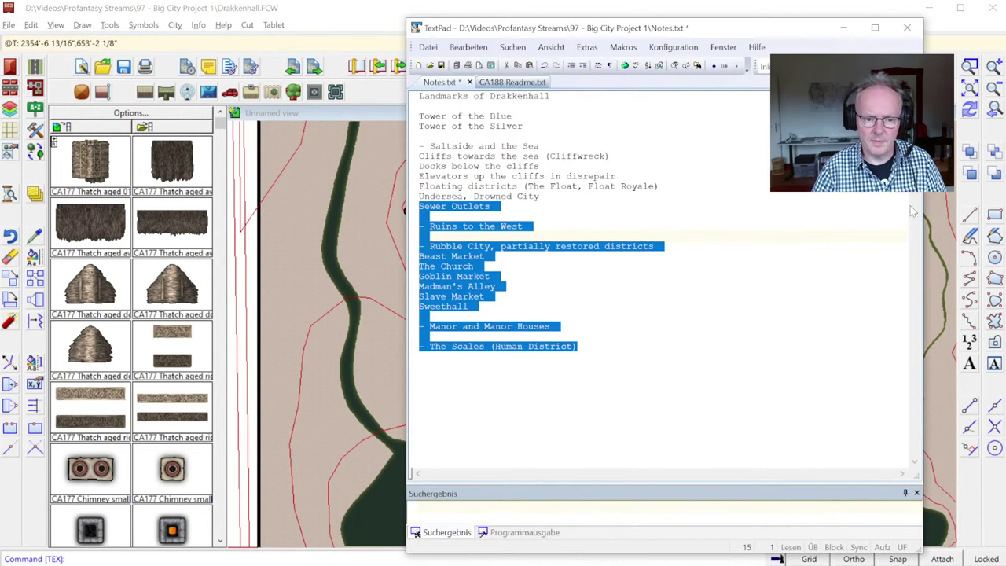
pyautogui.click(507, 312)
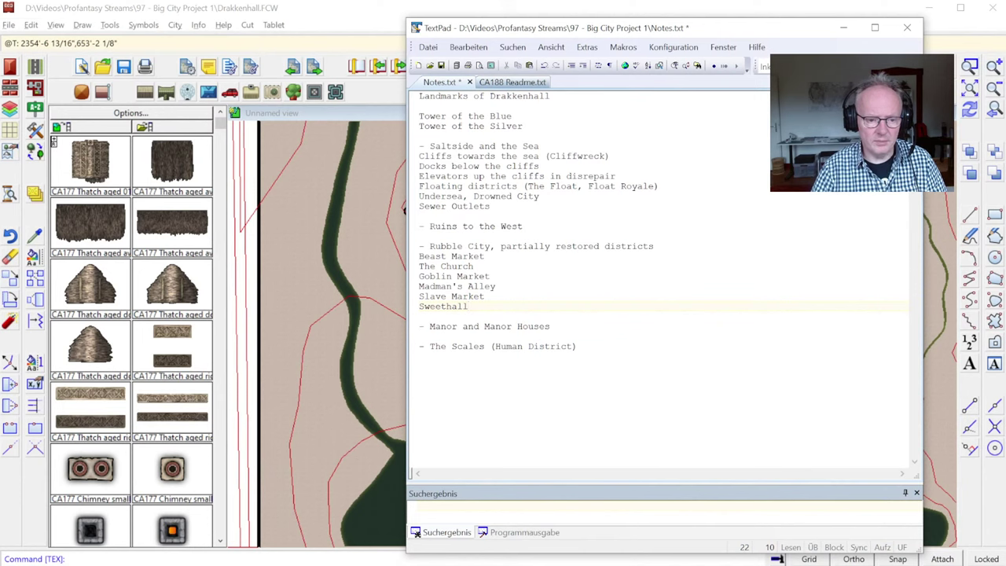
pyautogui.hotkey('alt', 'Tab')
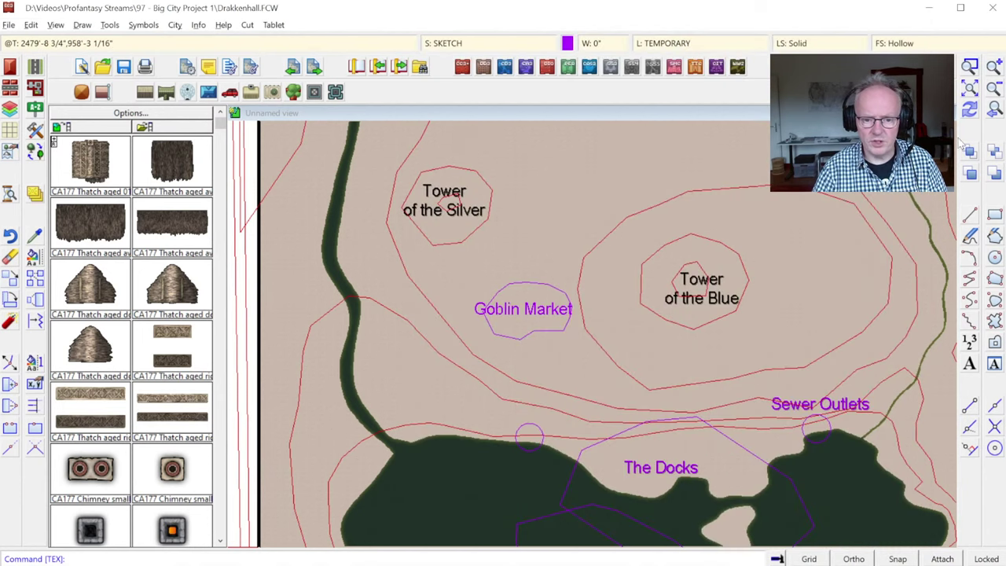
# Draw a closed polygon outlining a district on the east bank of the western river, just above the coastline.
pyautogui.click(974, 90)
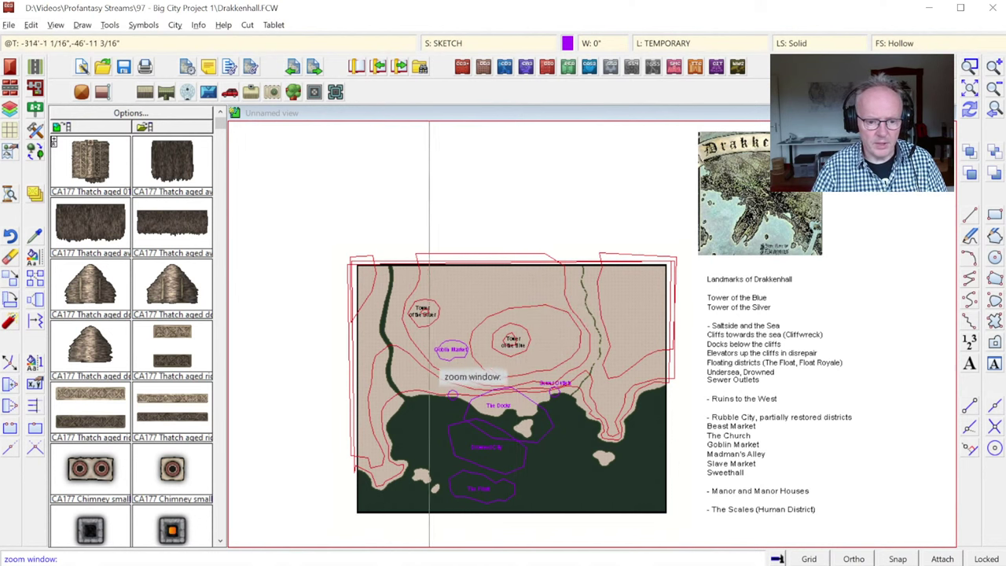
pyautogui.click(341, 351)
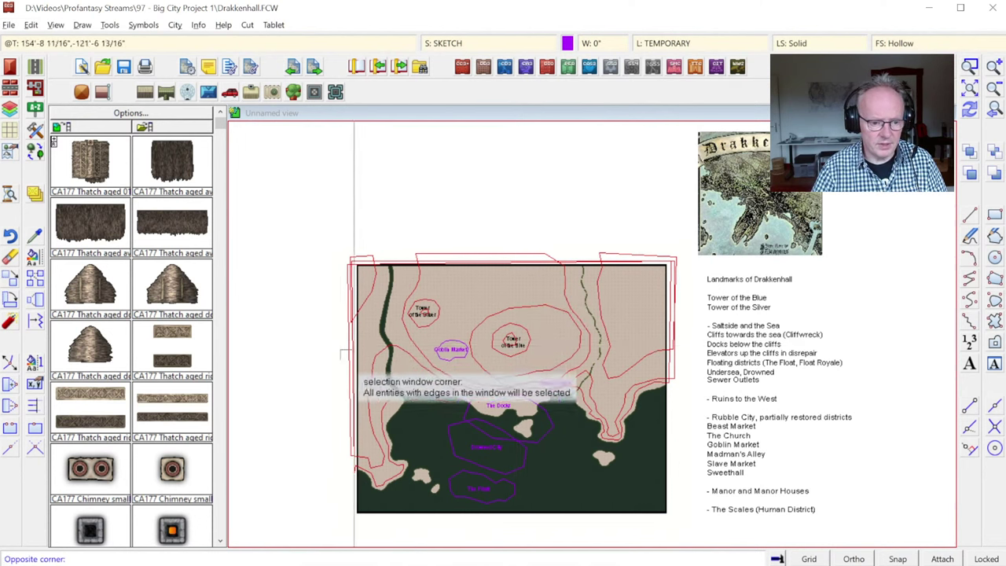
pyautogui.click(462, 449)
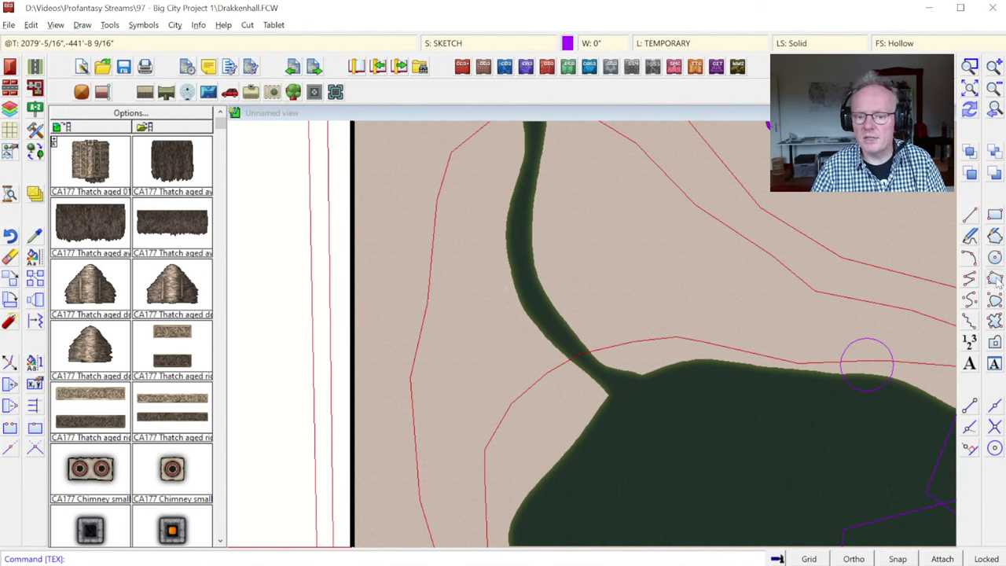
pyautogui.click(593, 219)
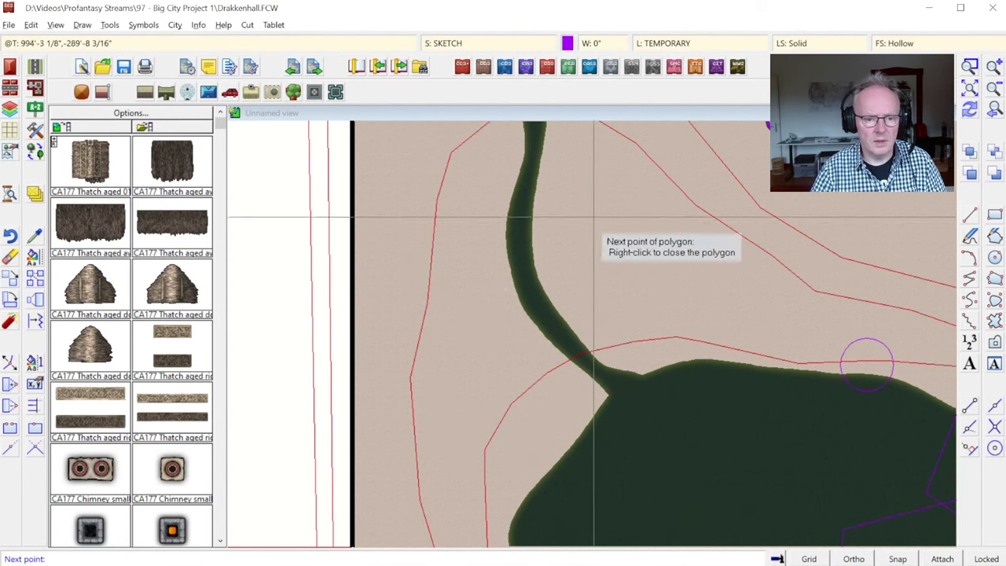
pyautogui.click(557, 249)
pyautogui.click(555, 279)
pyautogui.click(594, 350)
pyautogui.click(648, 366)
pyautogui.click(704, 354)
pyautogui.click(706, 238)
pyautogui.rightClick(707, 238)
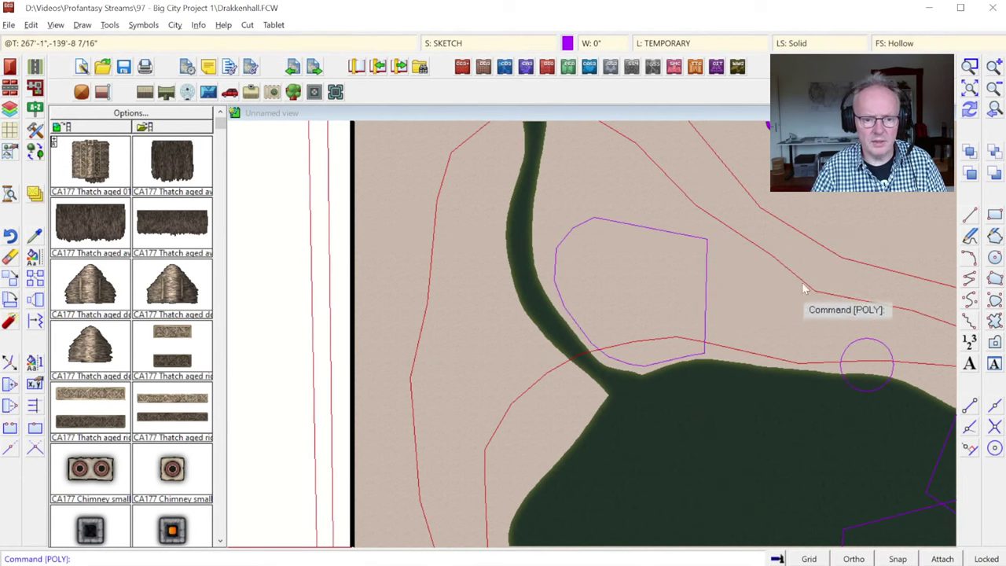
# Label the riverside district polygon with the text "The Scales", placed inside its outline.
pyautogui.click(969, 363)
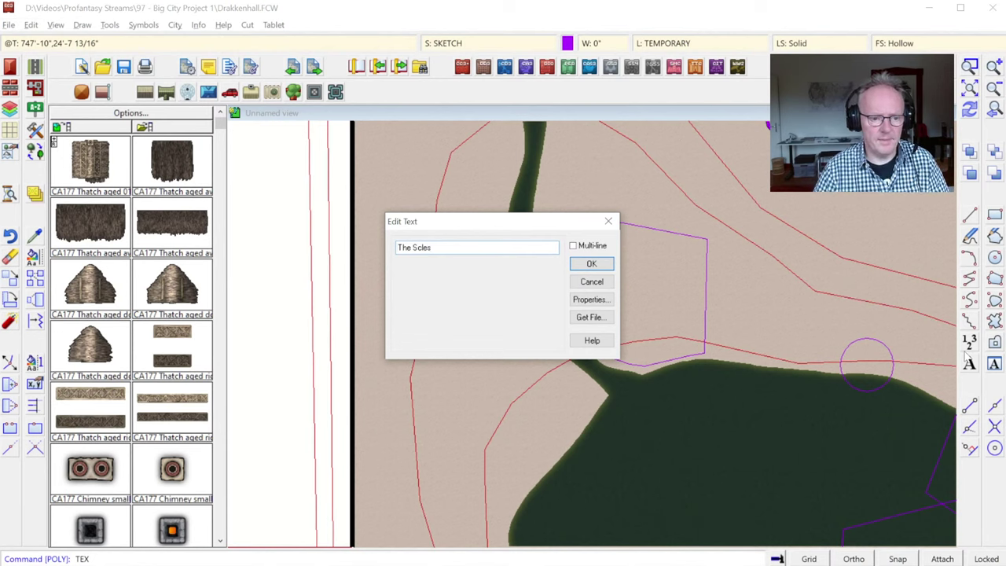
pyautogui.click(597, 265)
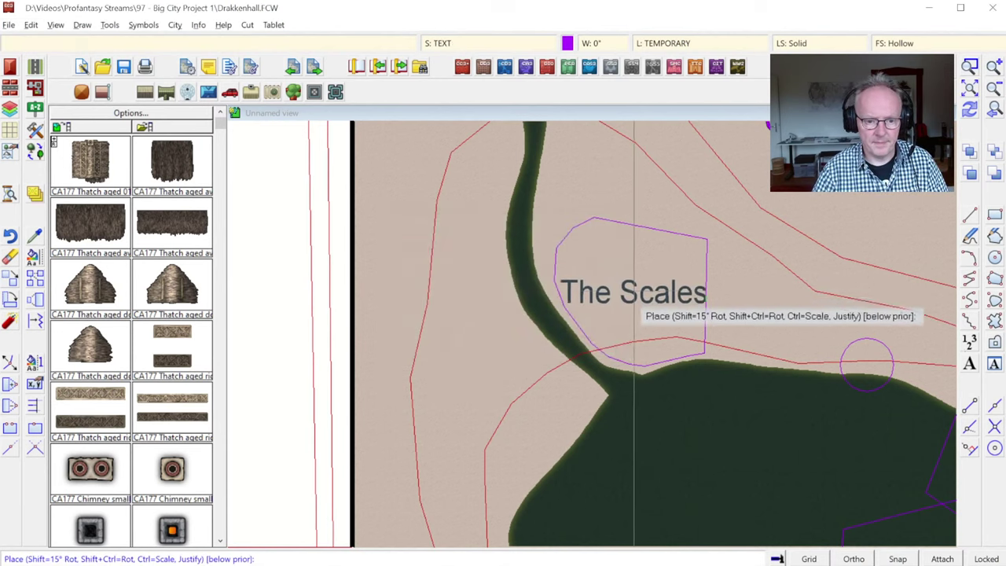
pyautogui.click(635, 285)
pyautogui.click(994, 109)
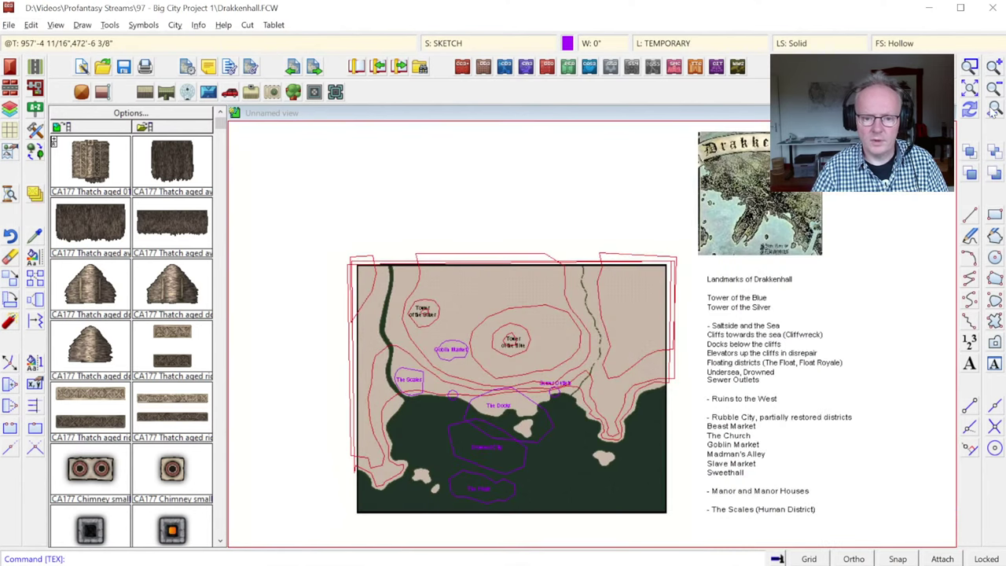
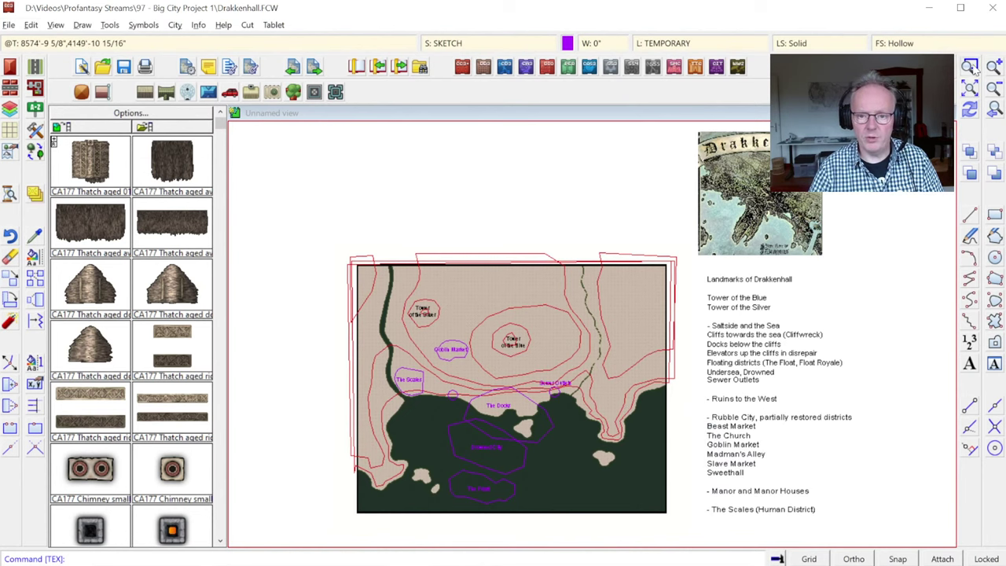
# Examine the peninsula in the south-east of the map up close.
pyautogui.click(972, 68)
pyautogui.click(578, 367)
pyautogui.click(640, 424)
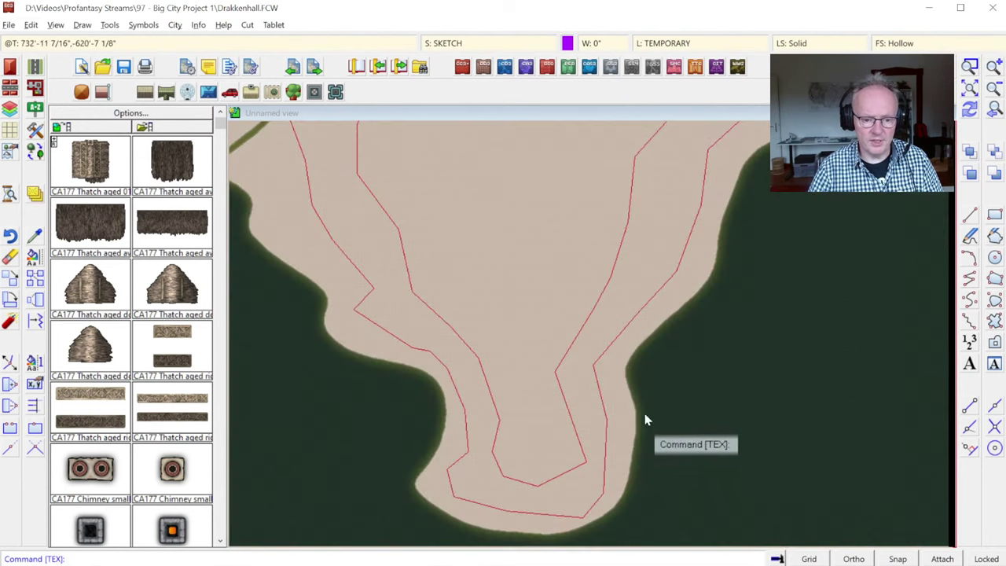
pyautogui.click(994, 109)
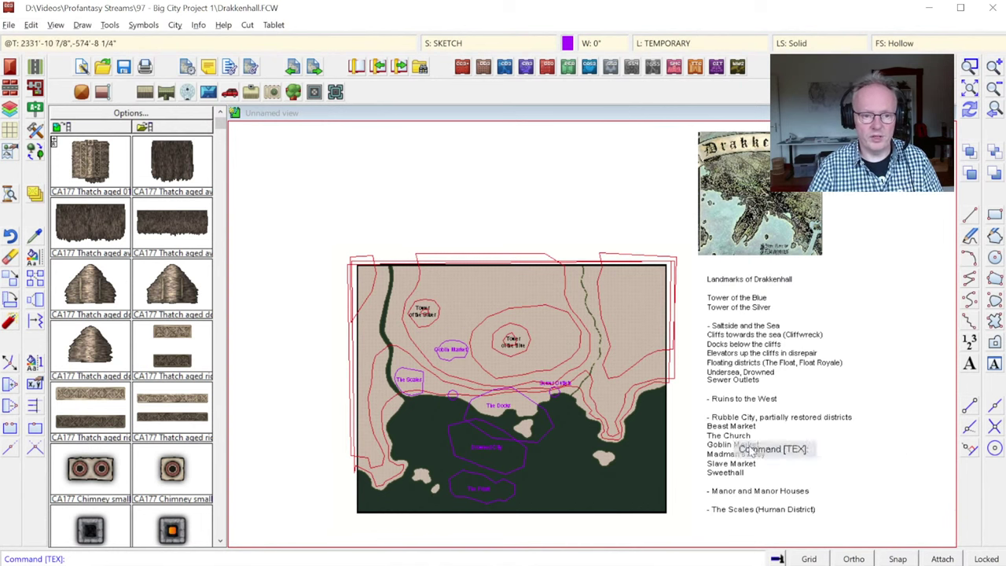
# Set the current drawing colour to dark grey.
pyautogui.click(567, 43)
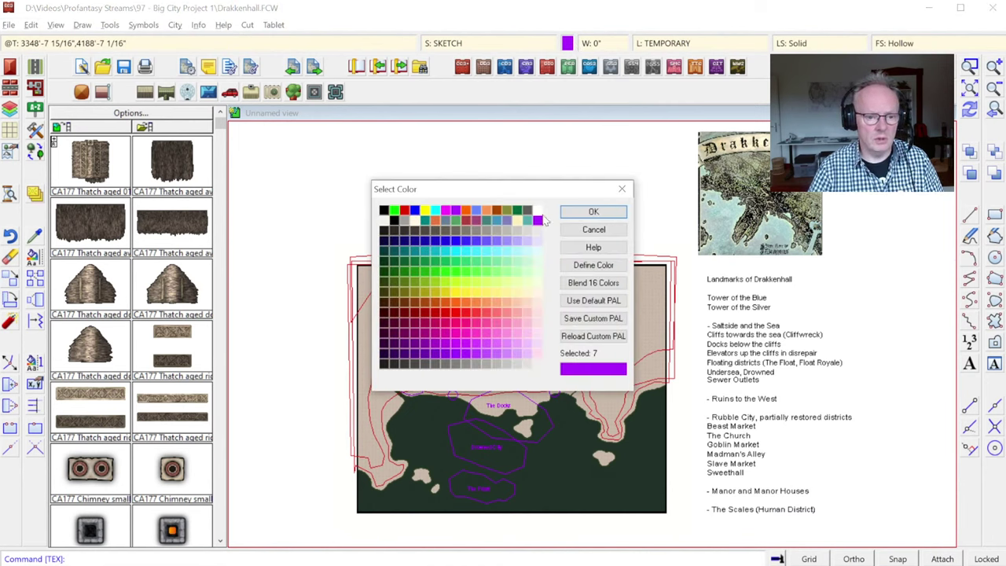
pyautogui.click(529, 363)
pyautogui.click(593, 211)
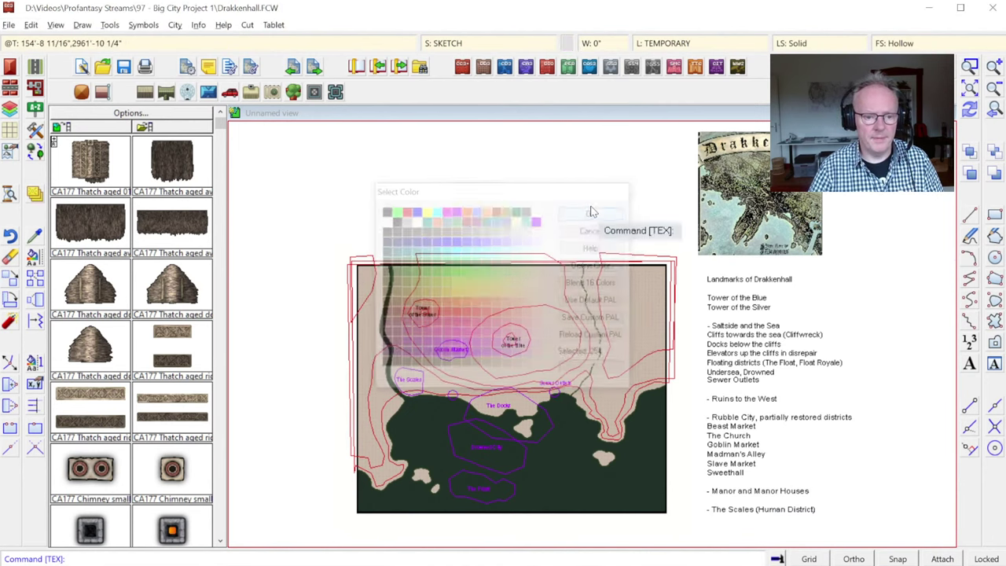
pyautogui.click(567, 43)
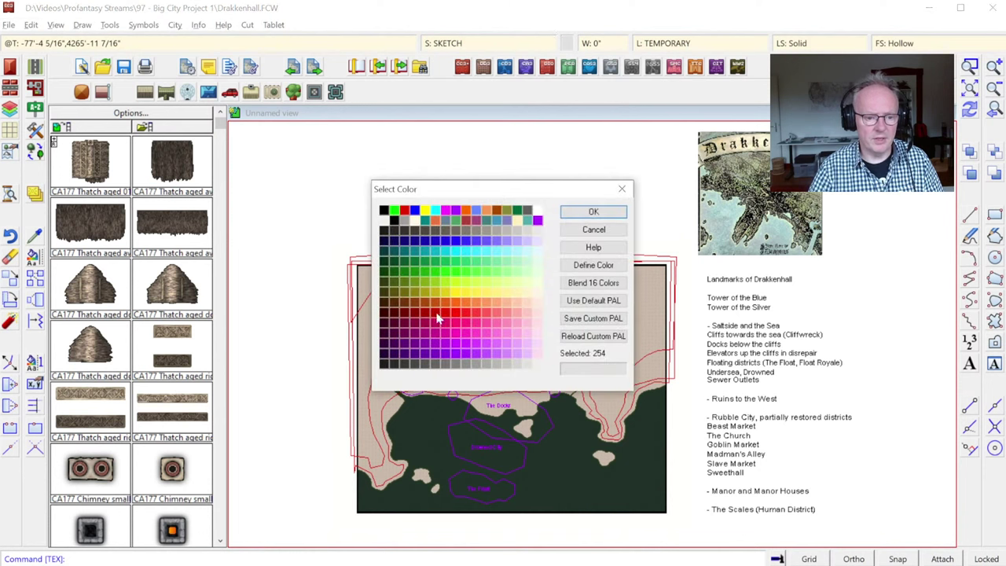
pyautogui.click(593, 212)
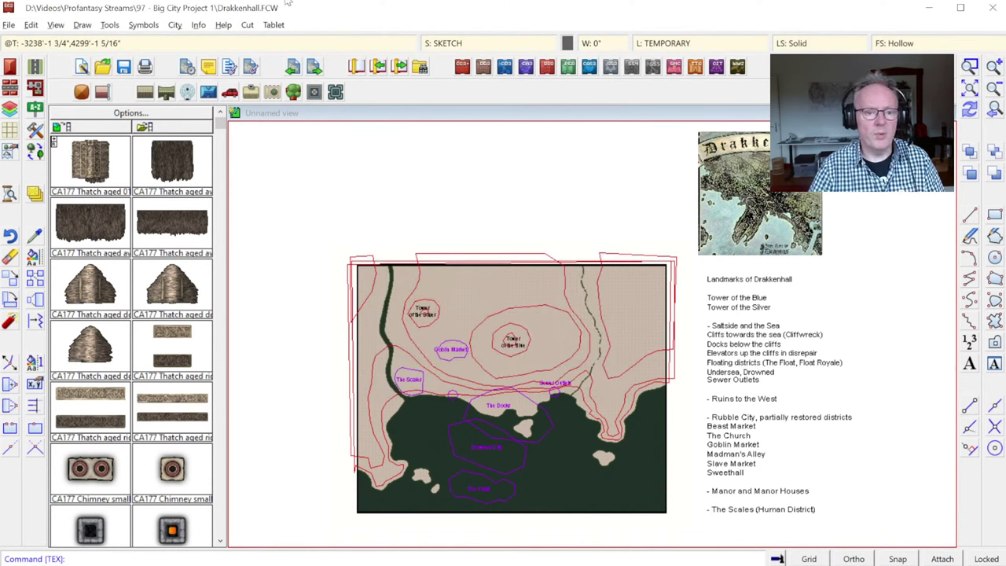
# Overlay the map with a square grid at a spacing of 50, with labelling off and the snap grid set.
pyautogui.click(81, 25)
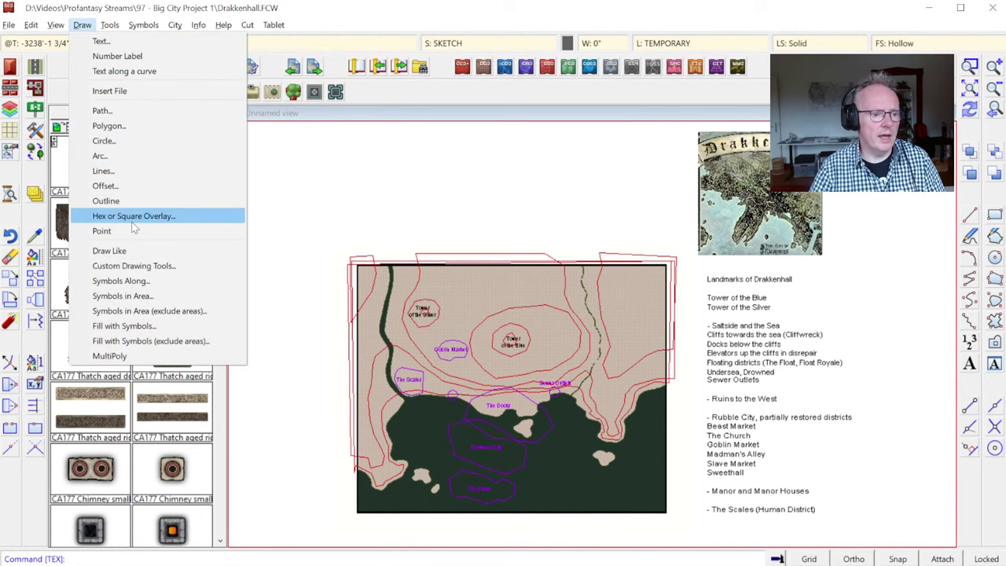
pyautogui.click(134, 216)
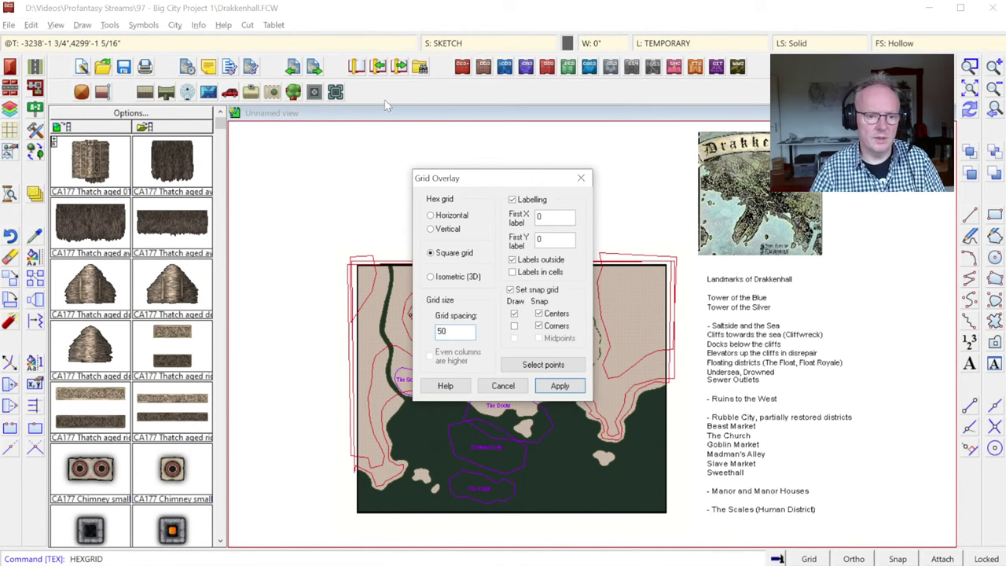
pyautogui.click(528, 203)
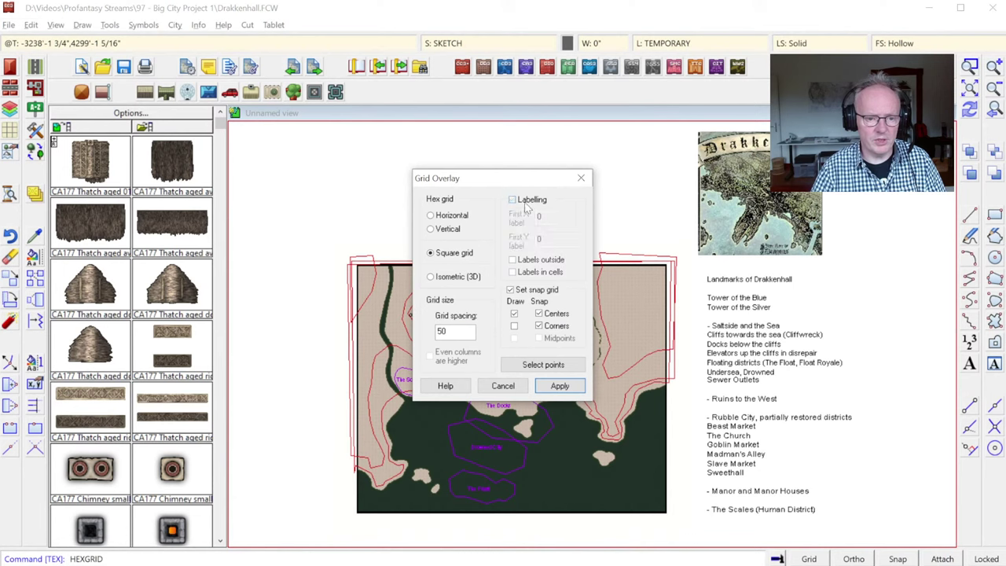
pyautogui.click(559, 386)
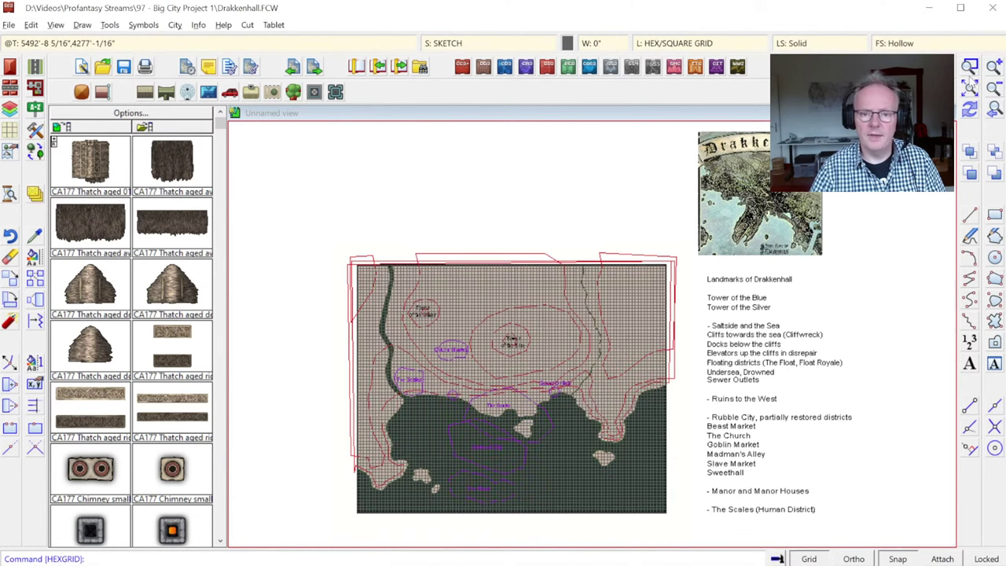
# Inspect the grid around The Docks and the settings of the Standard Rectangular grid system.
pyautogui.click(971, 67)
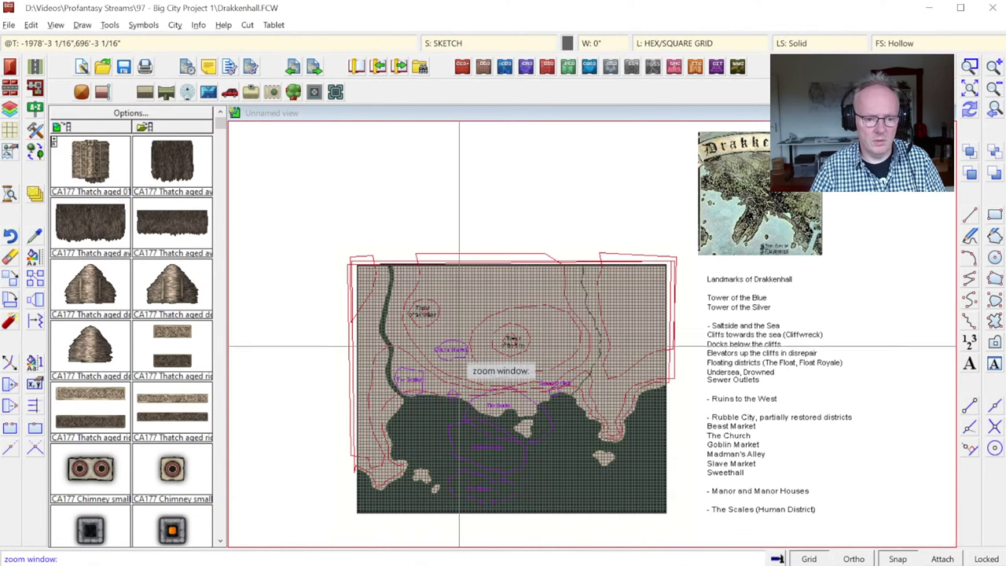
pyautogui.click(561, 421)
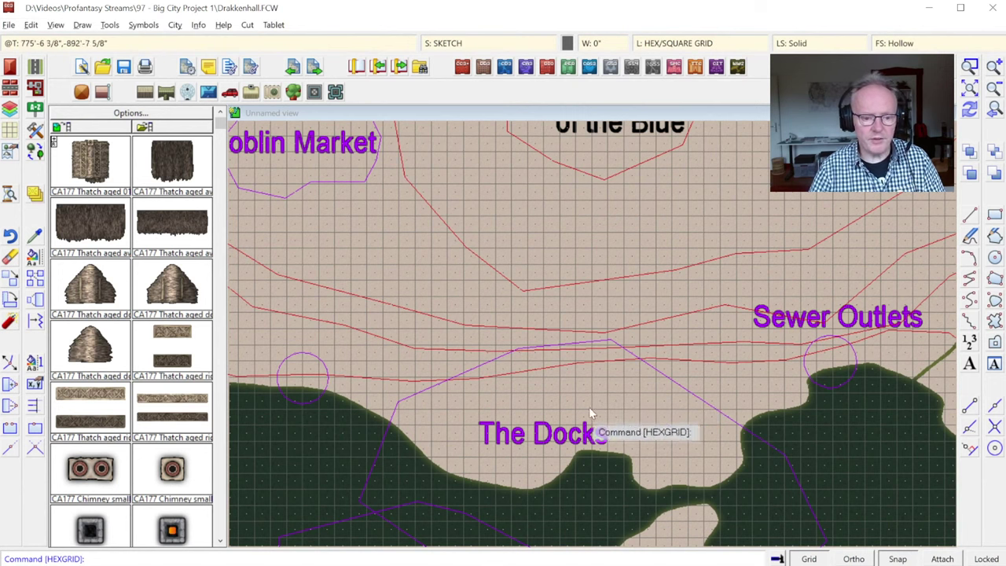
pyautogui.rightClick(802, 558)
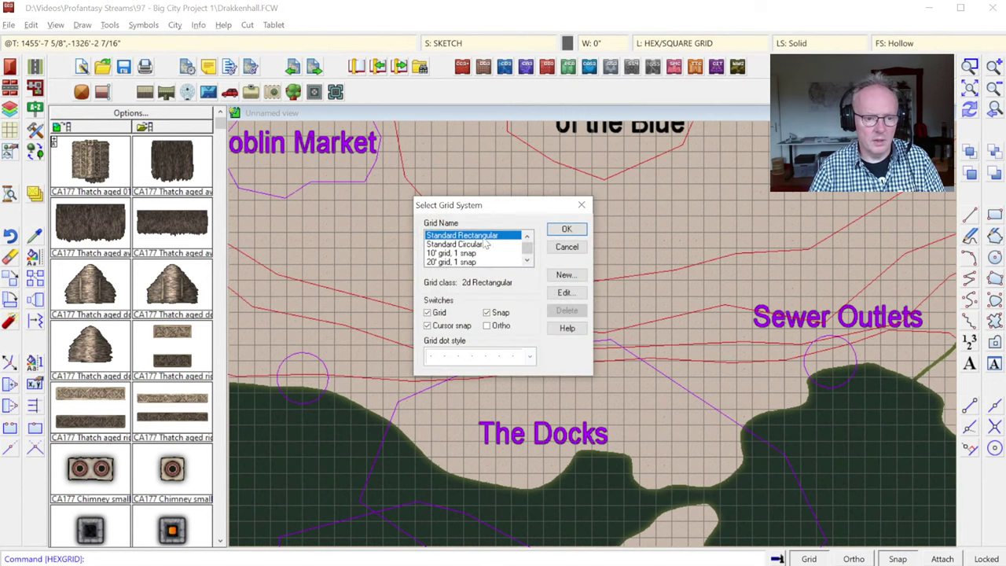
pyautogui.click(567, 231)
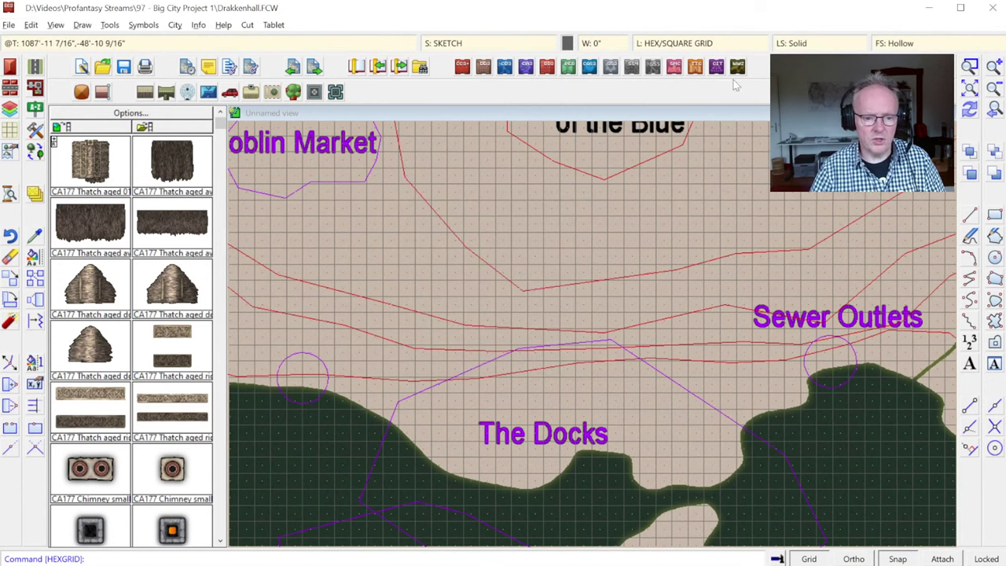
# Make TEMPORARY the current layer and hide the HEX/SQUARE GRID layer.
pyautogui.click(677, 45)
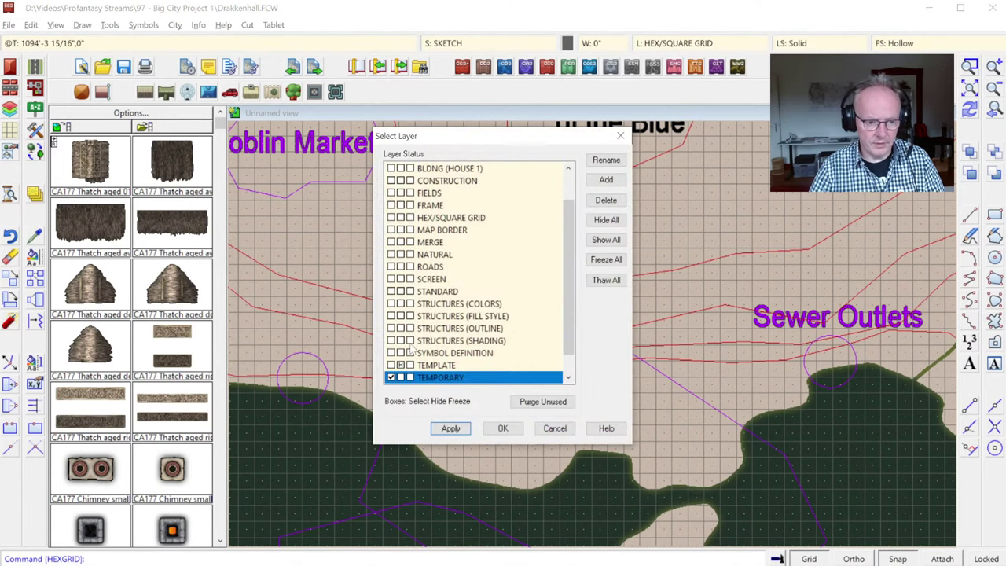
pyautogui.click(402, 220)
pyautogui.click(514, 427)
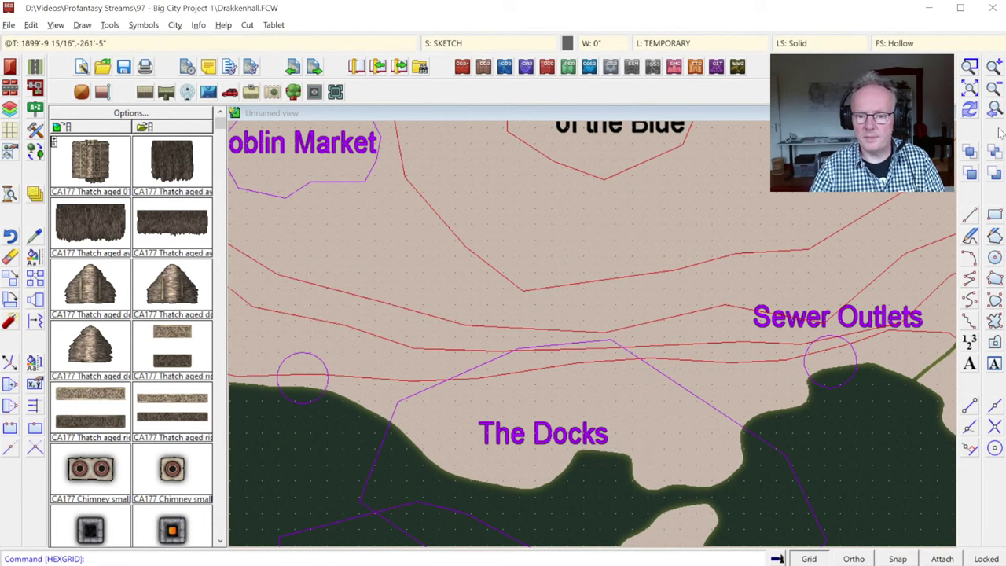
# Examine the waterfront around The Docks and the Drowned City at different zoom levels.
pyautogui.click(972, 89)
pyautogui.click(969, 67)
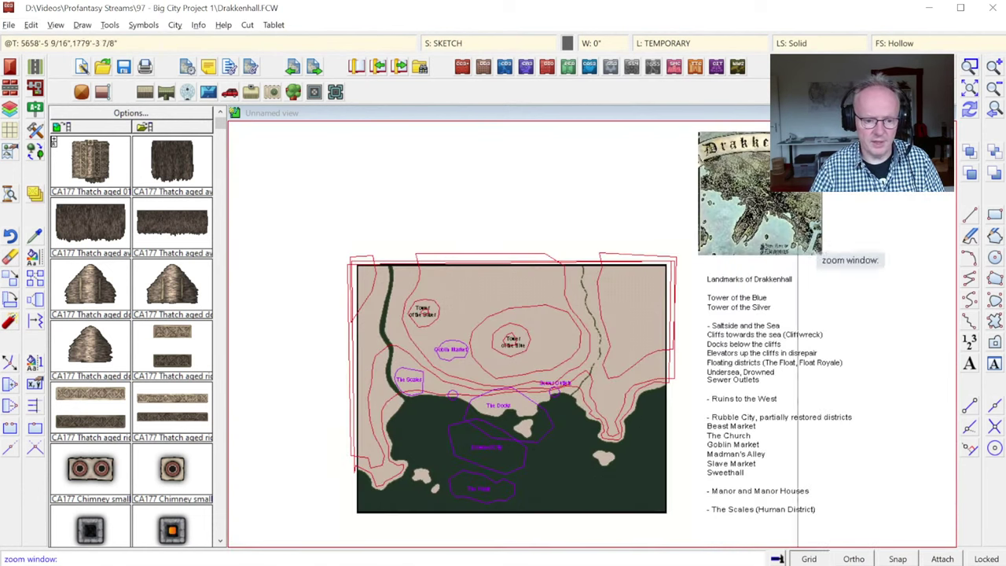
pyautogui.click(466, 391)
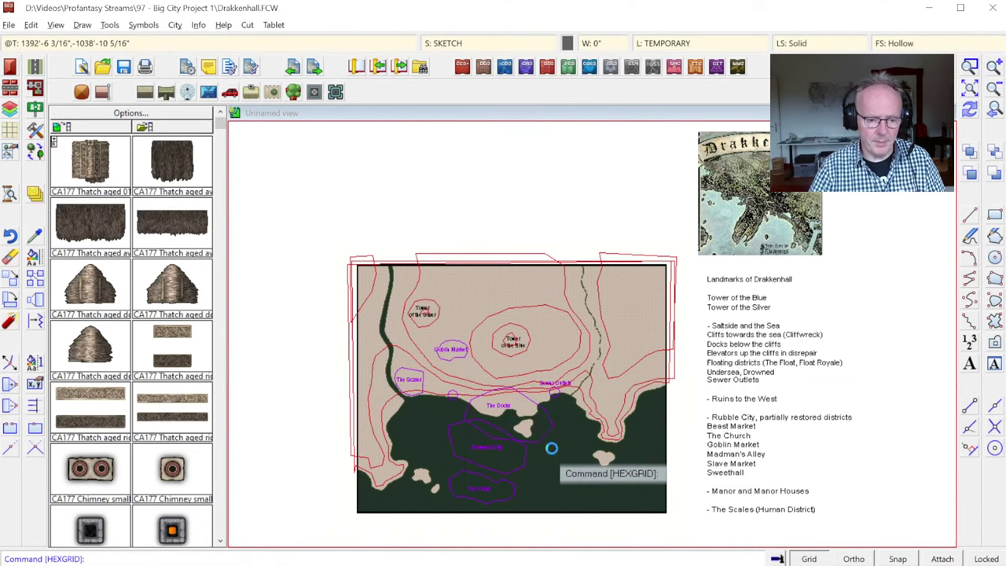
pyautogui.click(550, 447)
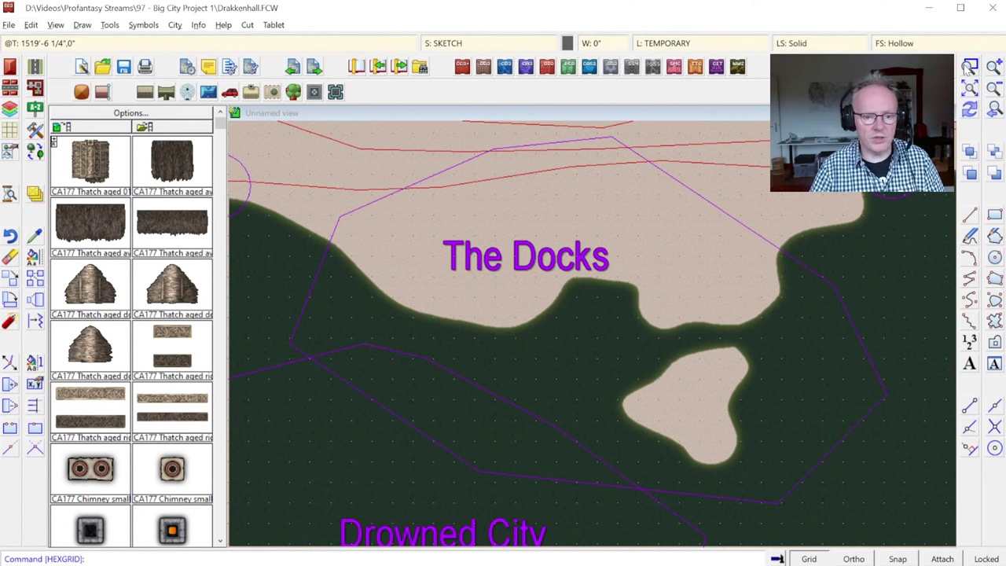
pyautogui.click(994, 88)
pyautogui.click(969, 66)
pyautogui.click(381, 207)
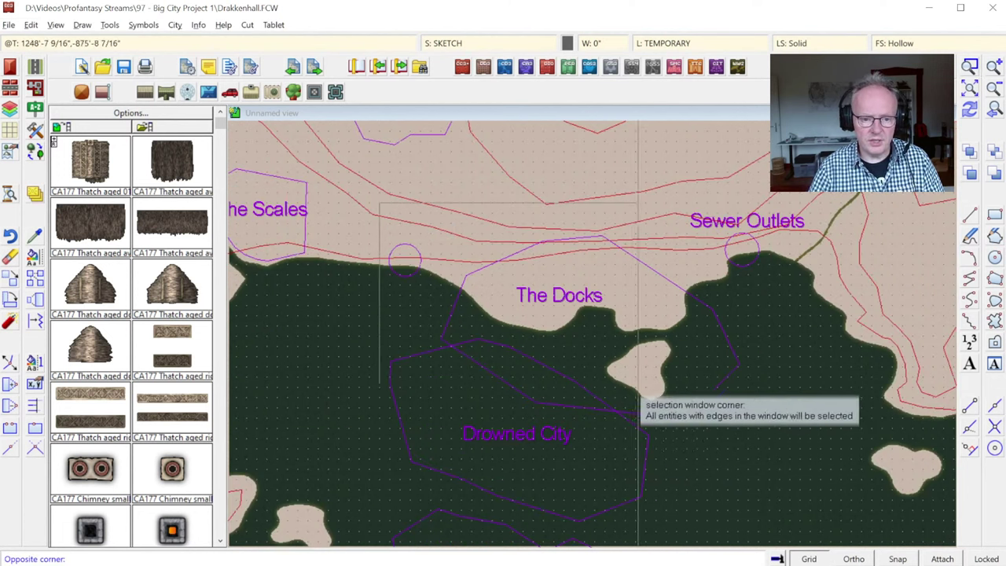
pyautogui.click(754, 423)
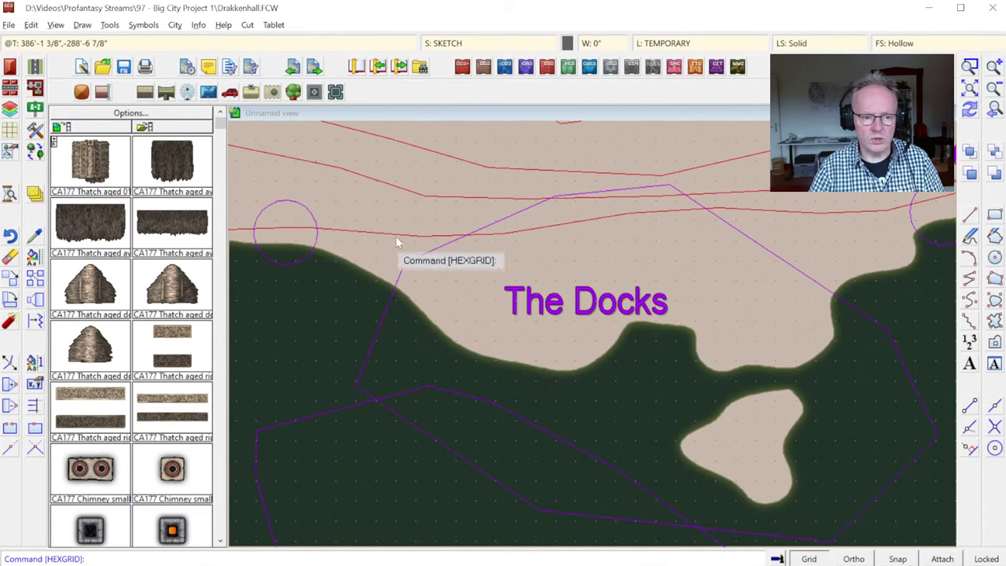
pyautogui.click(992, 88)
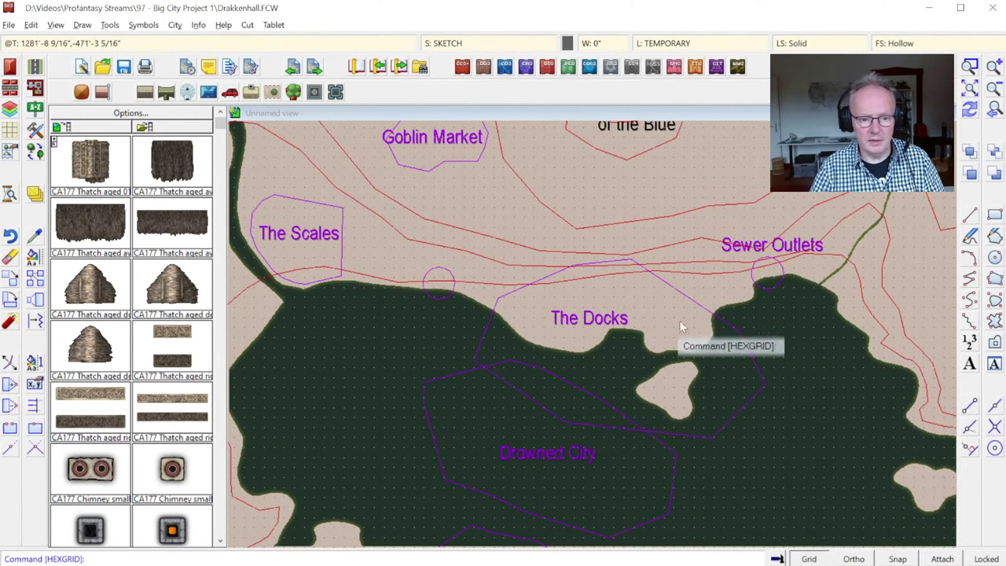
pyautogui.click(426, 232)
pyautogui.click(715, 420)
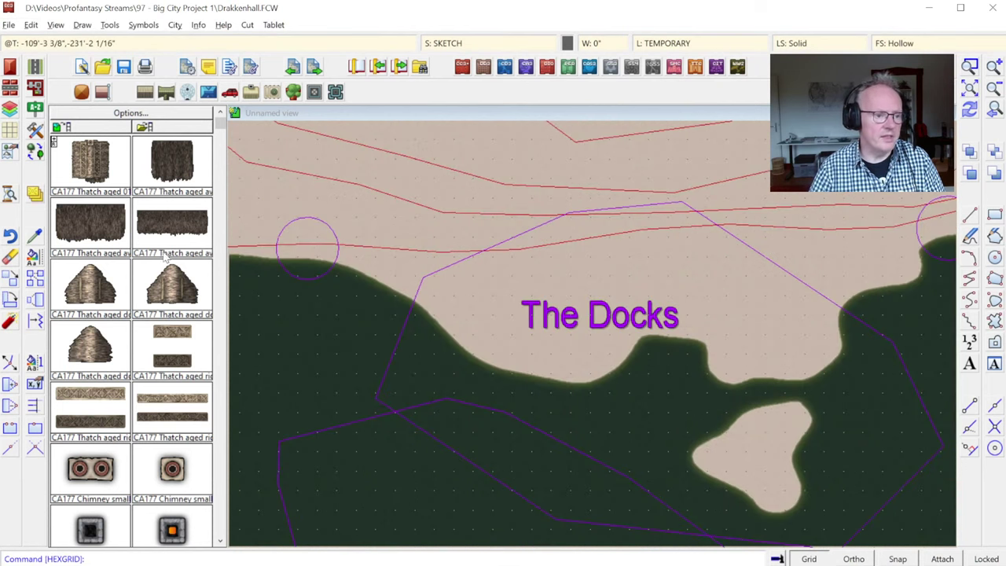
# Draw a smooth 15' dirty city road along the foot of the cliffs above The Docks label, between the two sewer outlet circles.
pyautogui.click(35, 131)
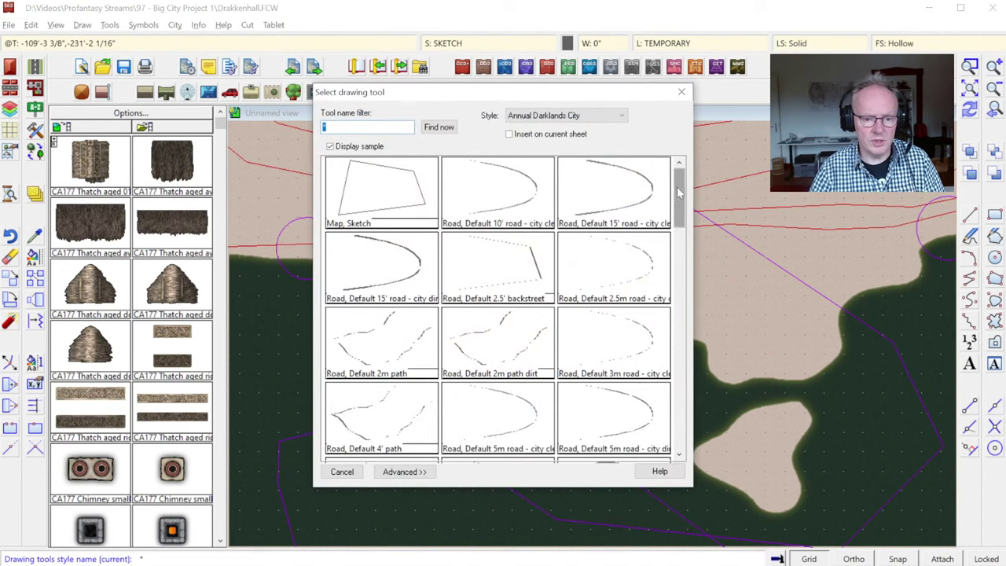
pyautogui.moveTo(677, 187)
pyautogui.mouseDown()
pyautogui.moveTo(680, 275)
pyautogui.moveTo(682, 186)
pyautogui.mouseUp()
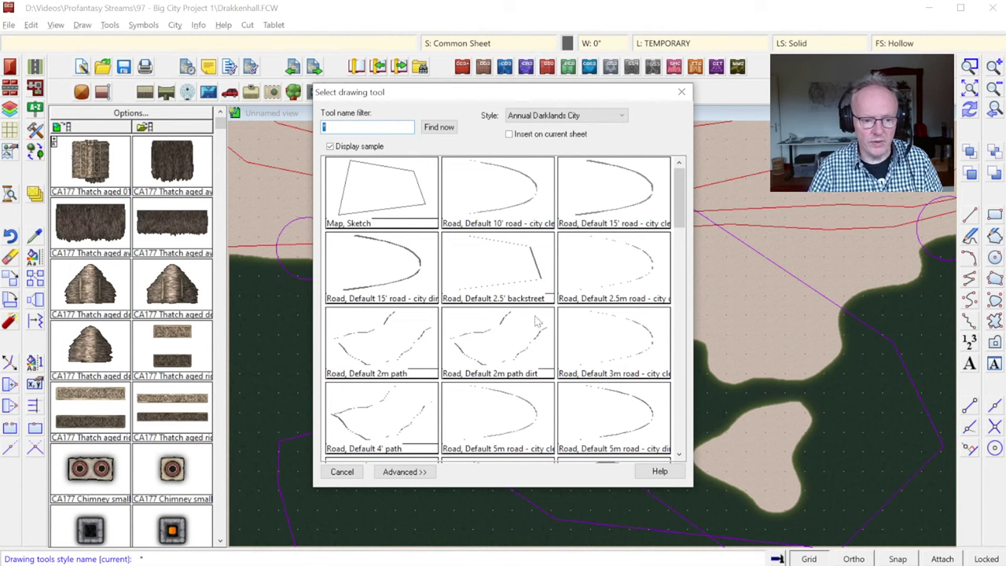
pyautogui.doubleClick(393, 283)
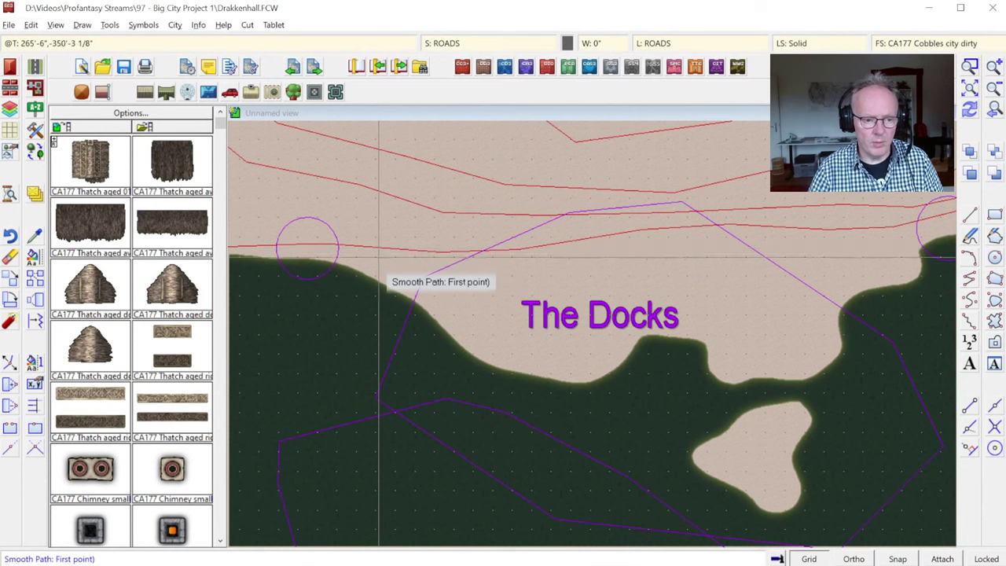
pyautogui.click(348, 251)
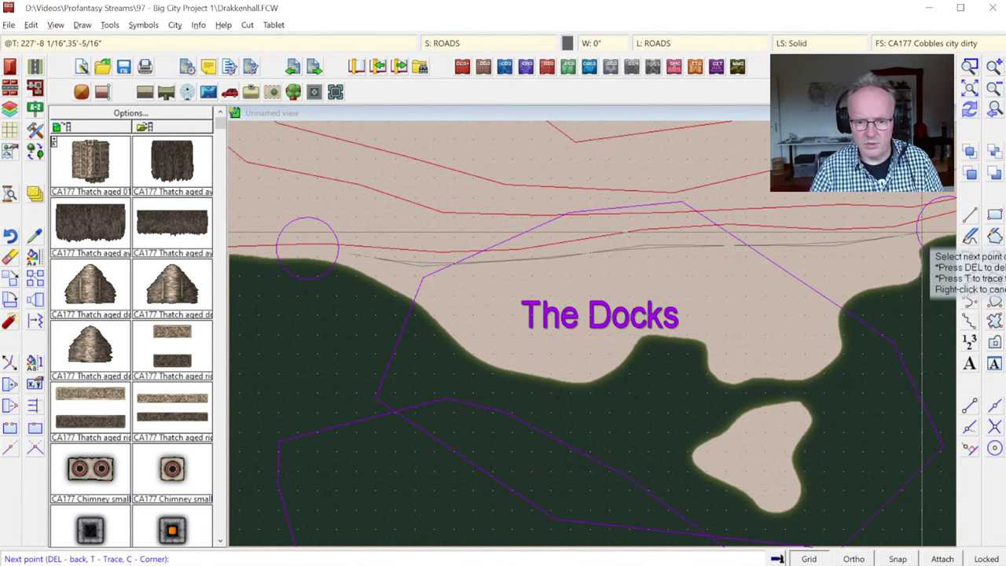
pyautogui.rightClick(921, 235)
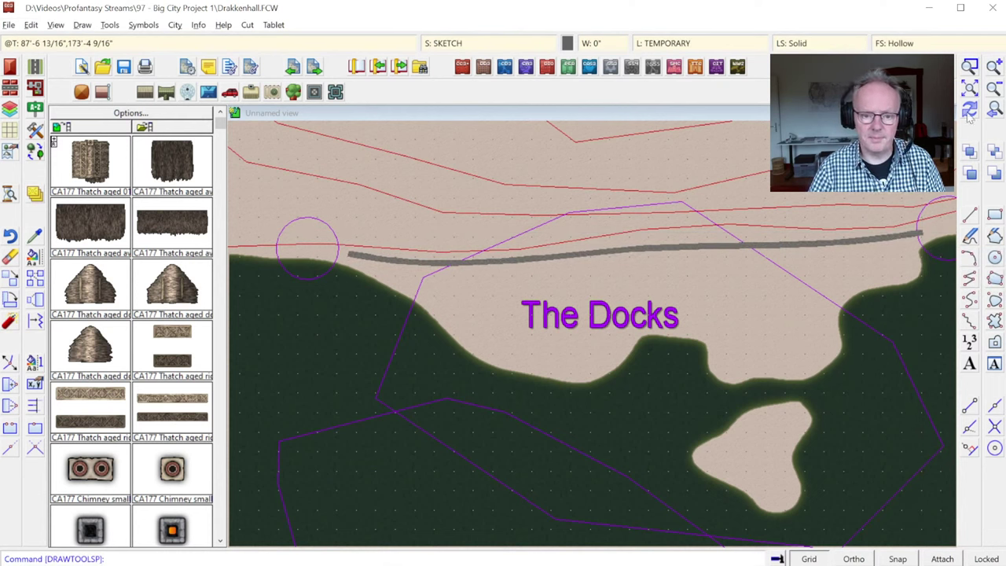
# Inspect the new road's texture and edges close up near the western boundary of The Docks.
pyautogui.click(969, 66)
pyautogui.click(405, 189)
pyautogui.click(818, 431)
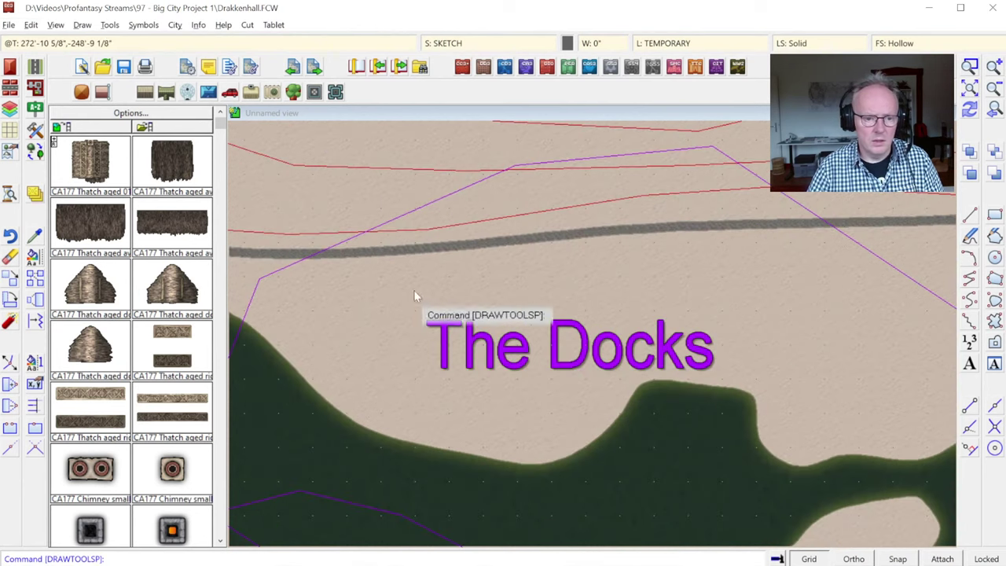
pyautogui.click(969, 67)
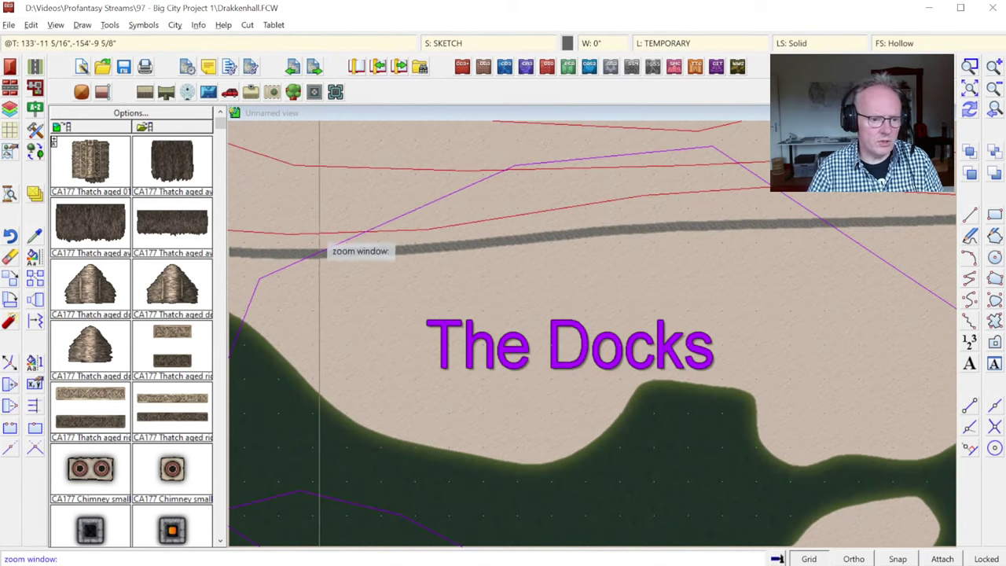
pyautogui.click(303, 232)
pyautogui.click(386, 311)
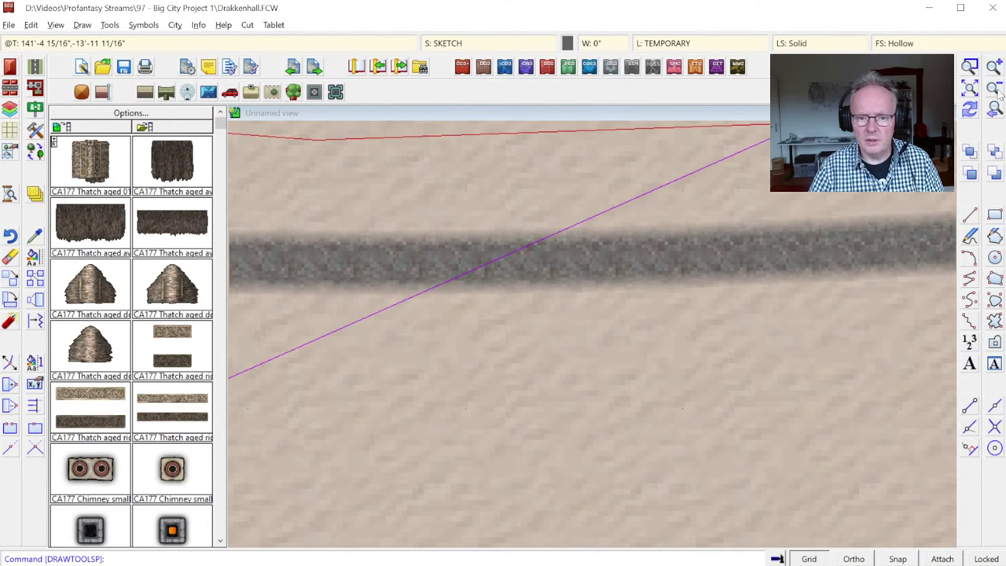
pyautogui.click(971, 87)
pyautogui.scroll(3, 691, 337)
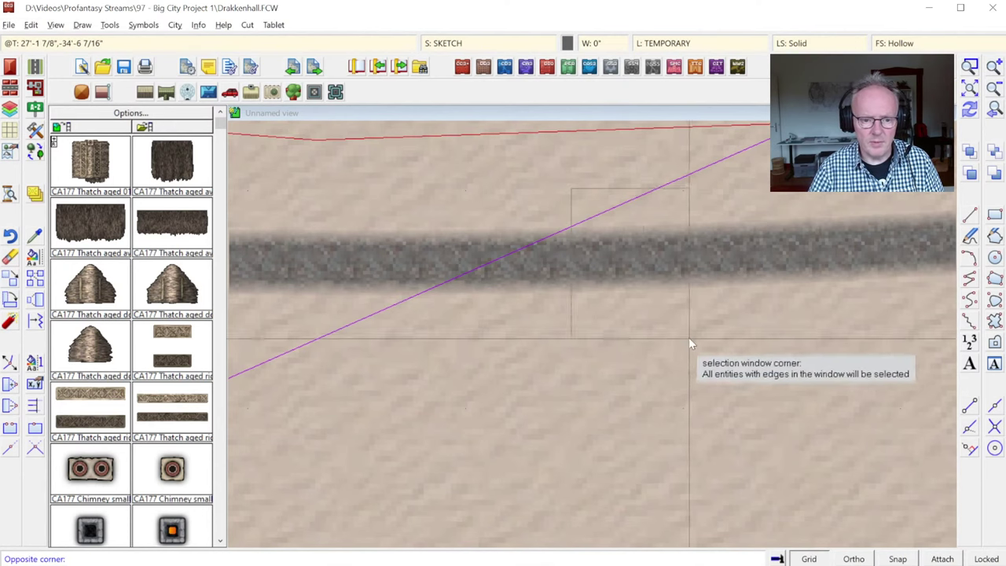
pyautogui.click(994, 110)
pyautogui.click(974, 115)
pyautogui.click(994, 91)
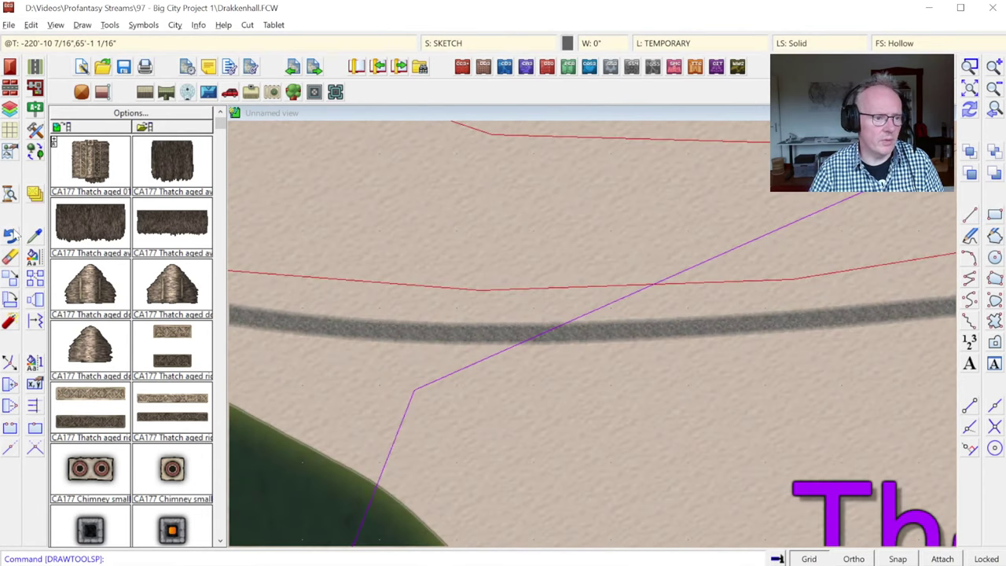
# Set the display speed to fixed bitmap quality at Very high and check the road's cobble texture close up.
pyautogui.click(10, 194)
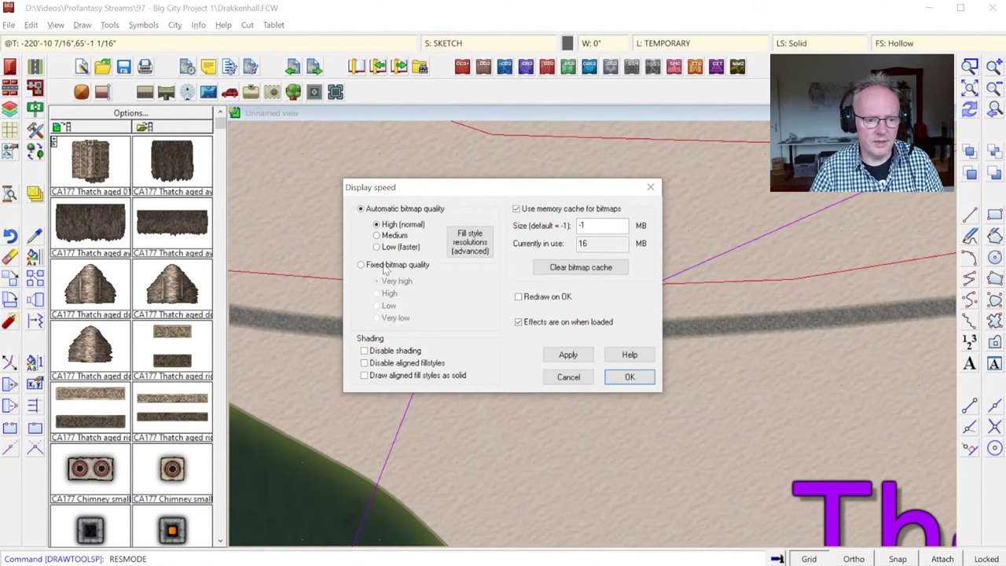
pyautogui.click(385, 268)
pyautogui.press('Return')
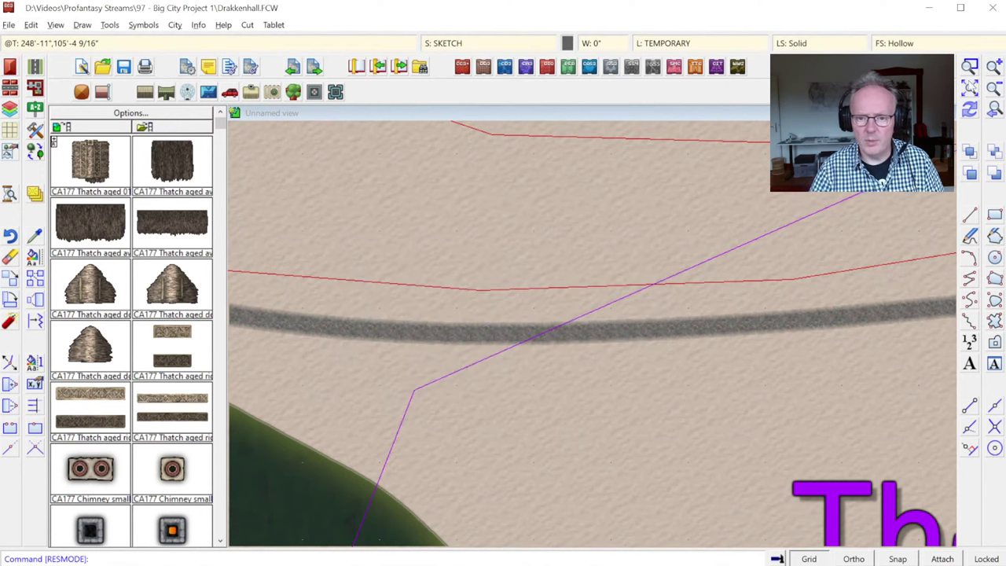
pyautogui.click(468, 309)
pyautogui.click(573, 395)
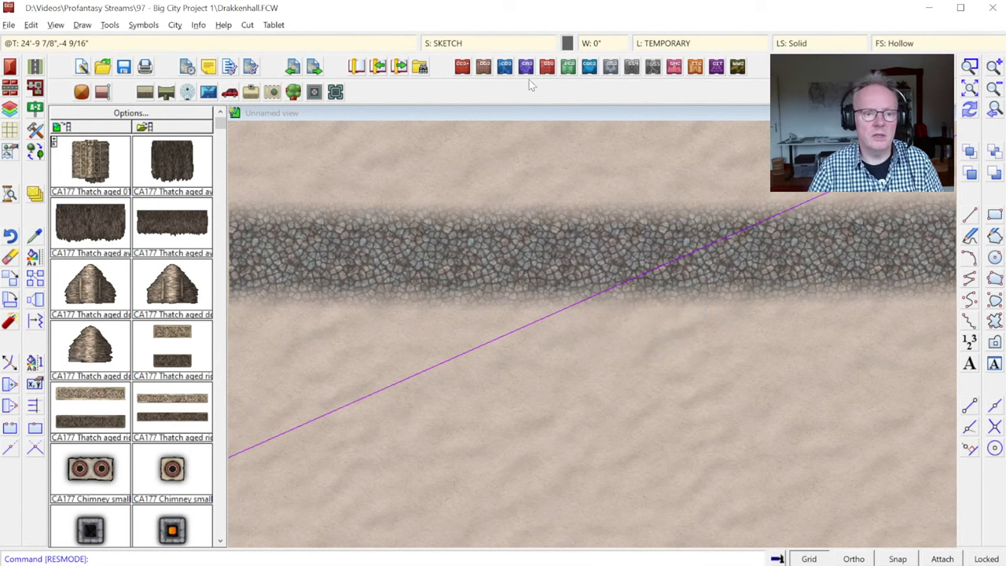
# Adopt the cobbled road's sheet, layer, 15' width and fill style as the current drawing properties.
pyautogui.click(460, 44)
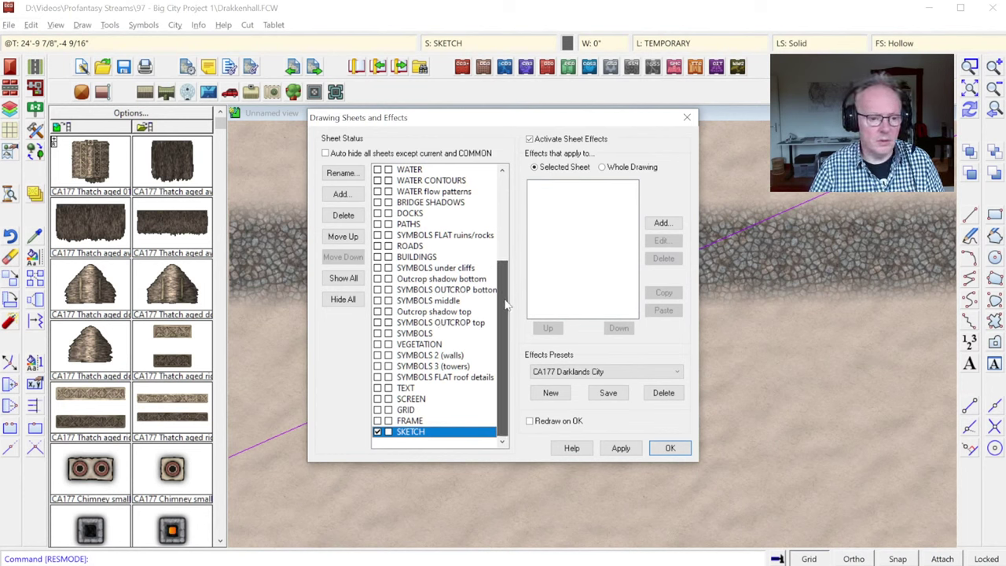
pyautogui.scroll(2, 507, 305)
pyautogui.scroll(-2, 507, 305)
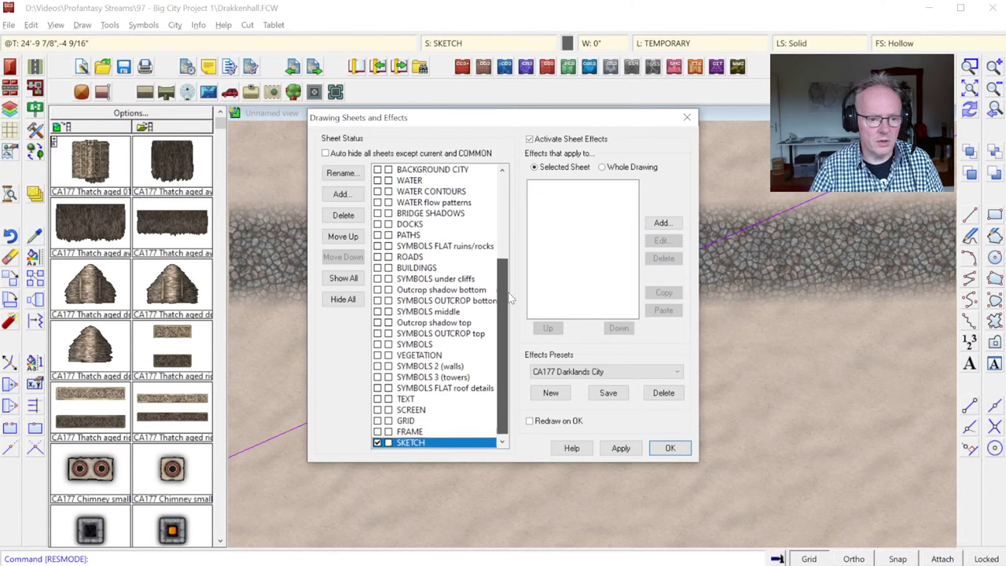
pyautogui.press('Return')
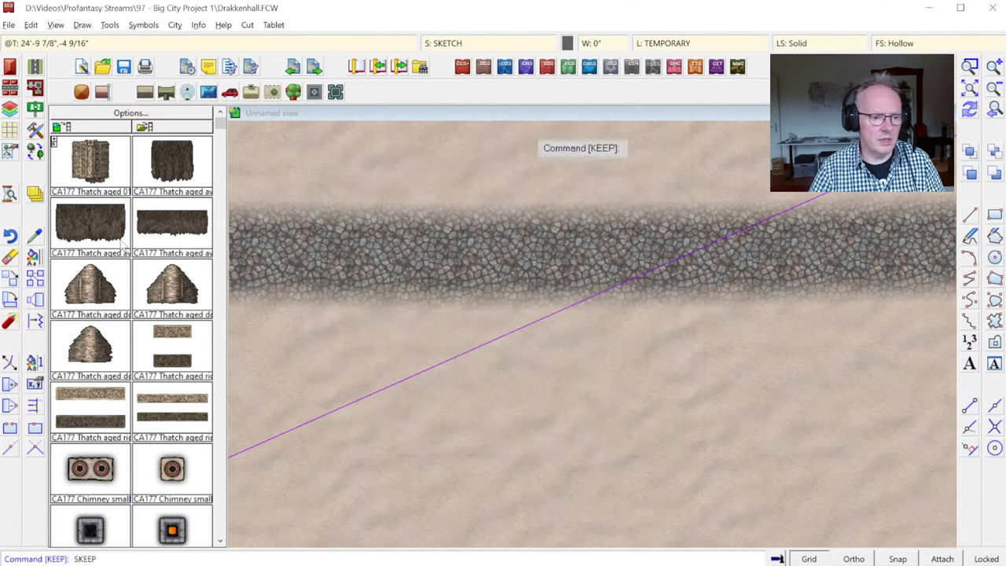
pyautogui.click(385, 257)
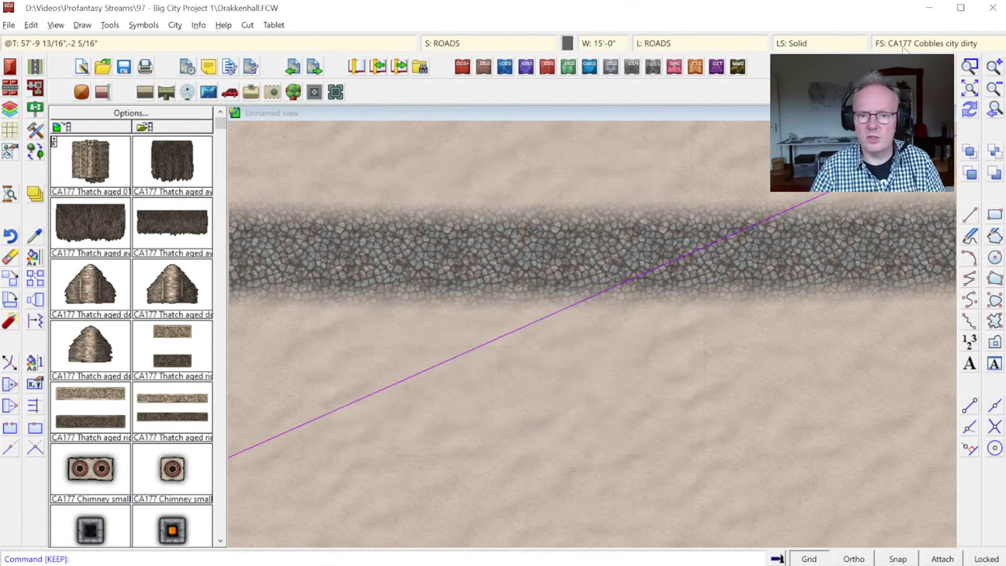
# Reduce the edge width of the Edge Fade, Inner effect on the ROADS sheet, keeping map units.
pyautogui.click(449, 45)
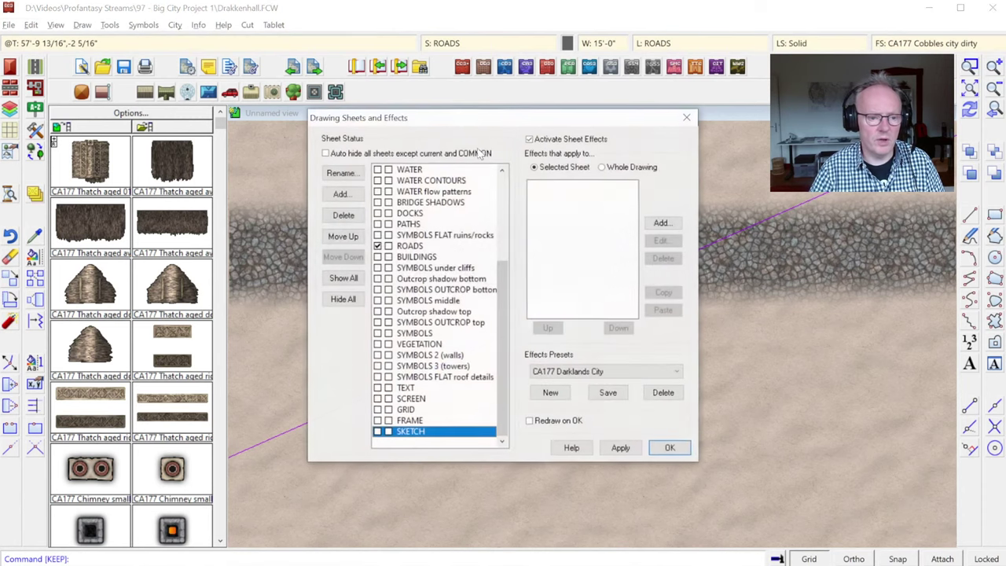
pyautogui.click(421, 247)
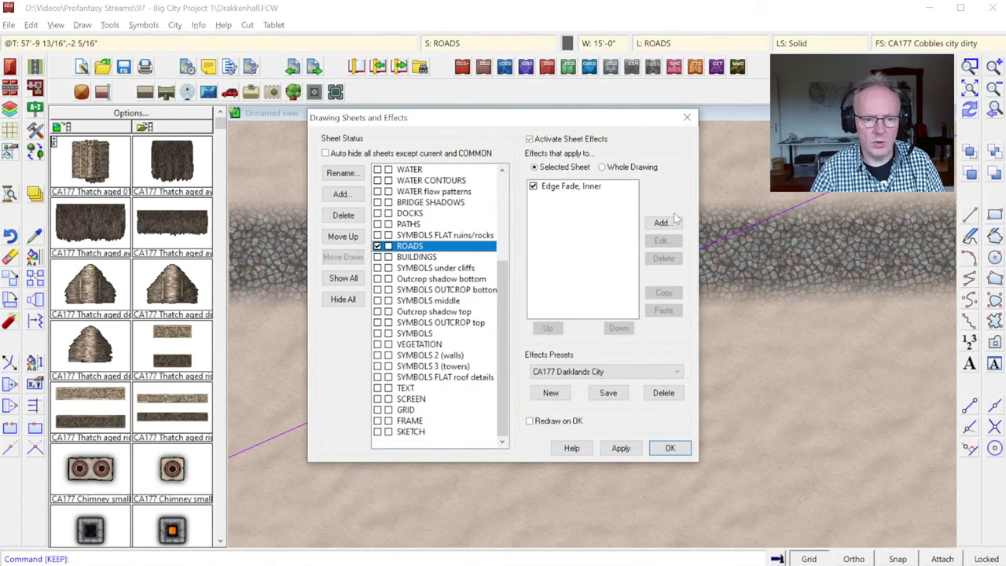
pyautogui.doubleClick(585, 187)
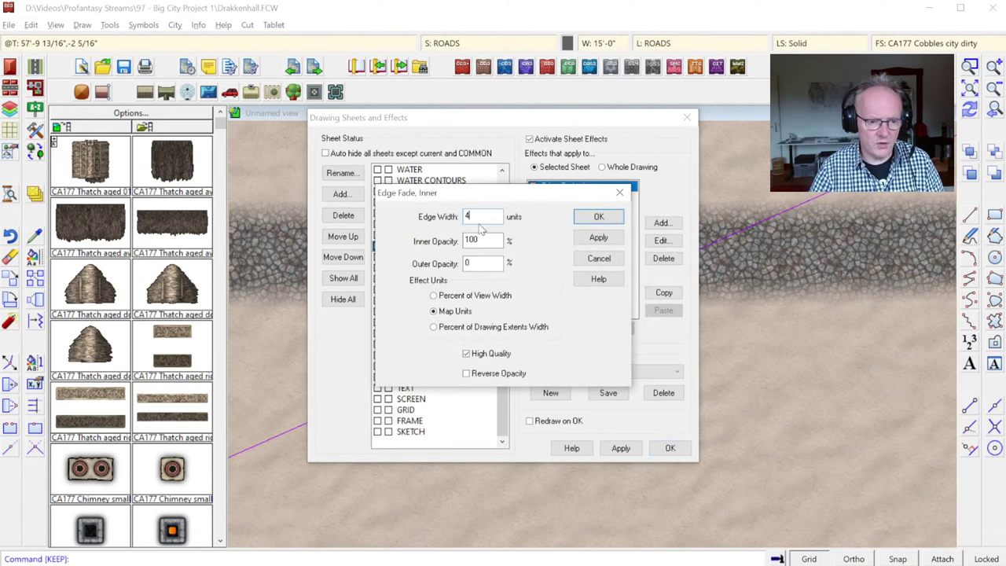
pyautogui.click(599, 217)
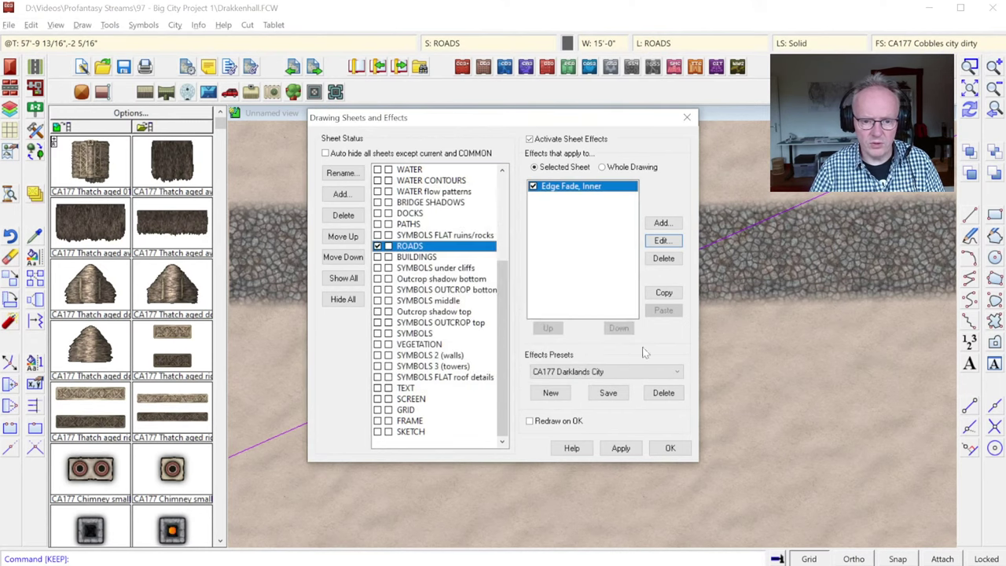
pyautogui.click(670, 449)
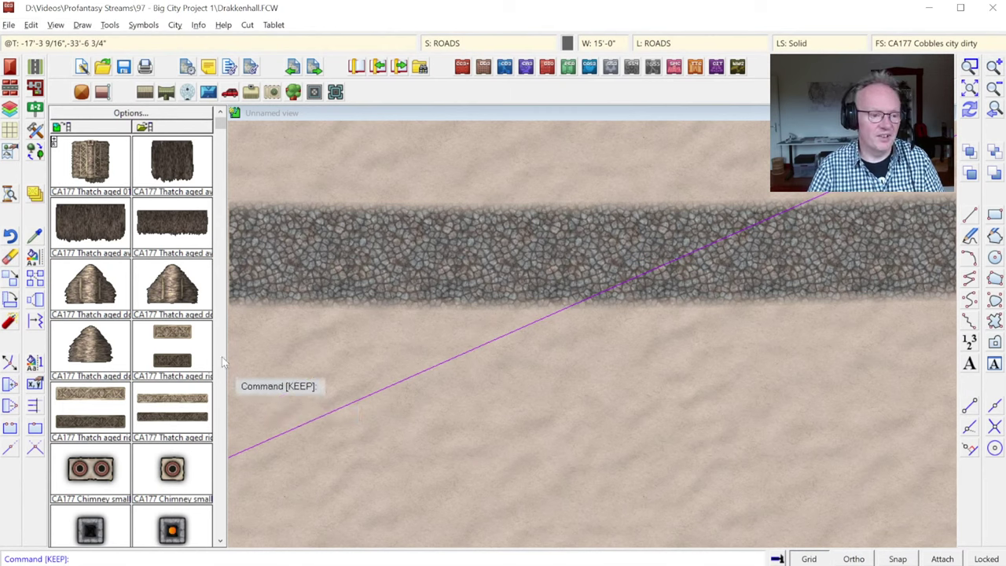
# Set the display speed to automatic bitmap quality at High (normal) using RESMODE, and check the road close up.
pyautogui.click(994, 89)
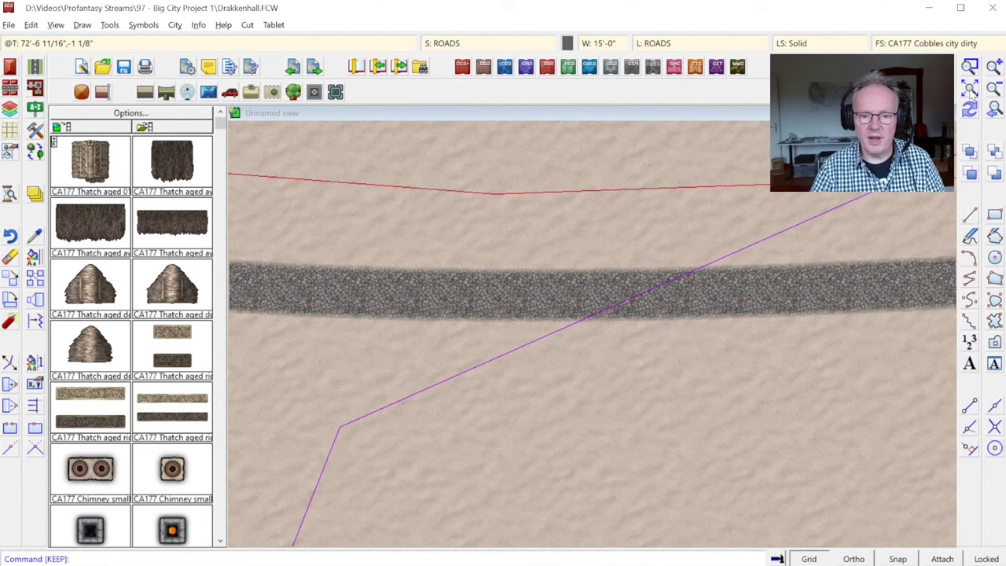
pyautogui.write('resmode')
pyautogui.press('Return')
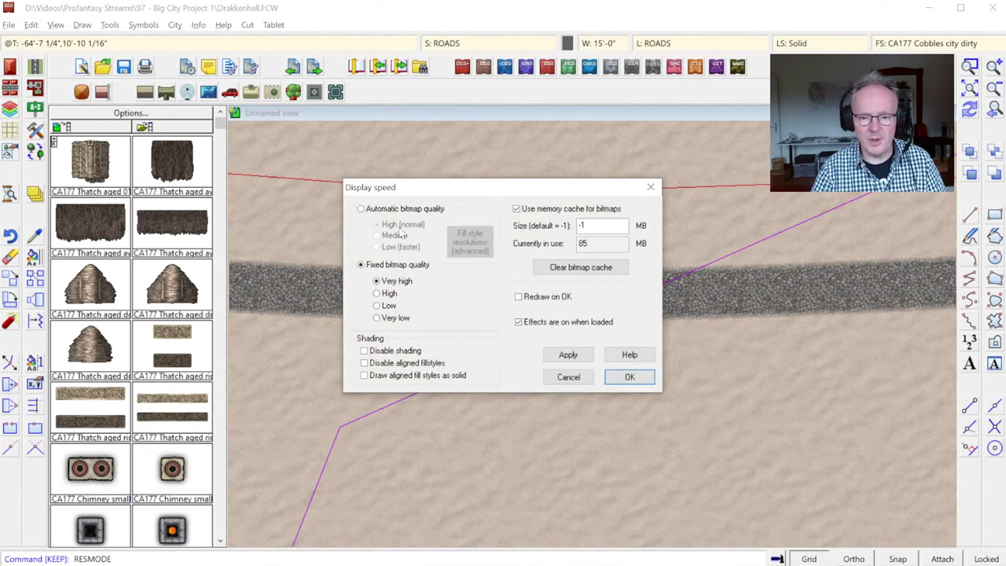
pyautogui.click(362, 208)
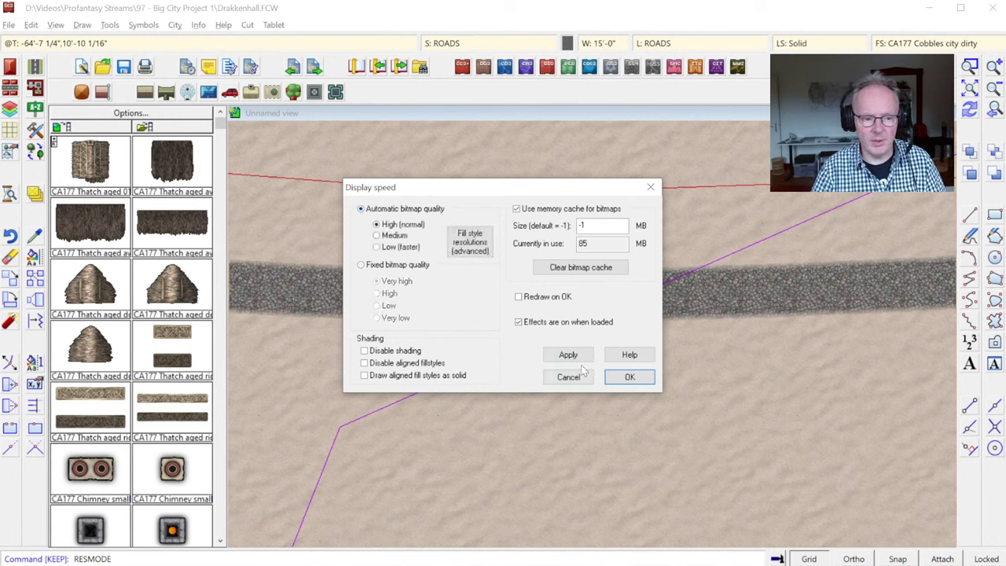
pyautogui.click(621, 377)
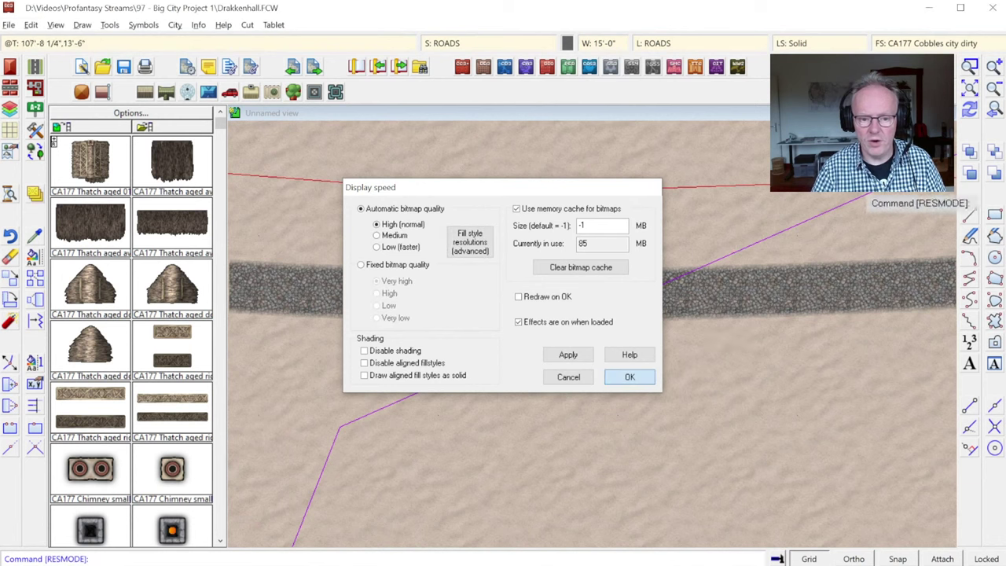
pyautogui.click(968, 66)
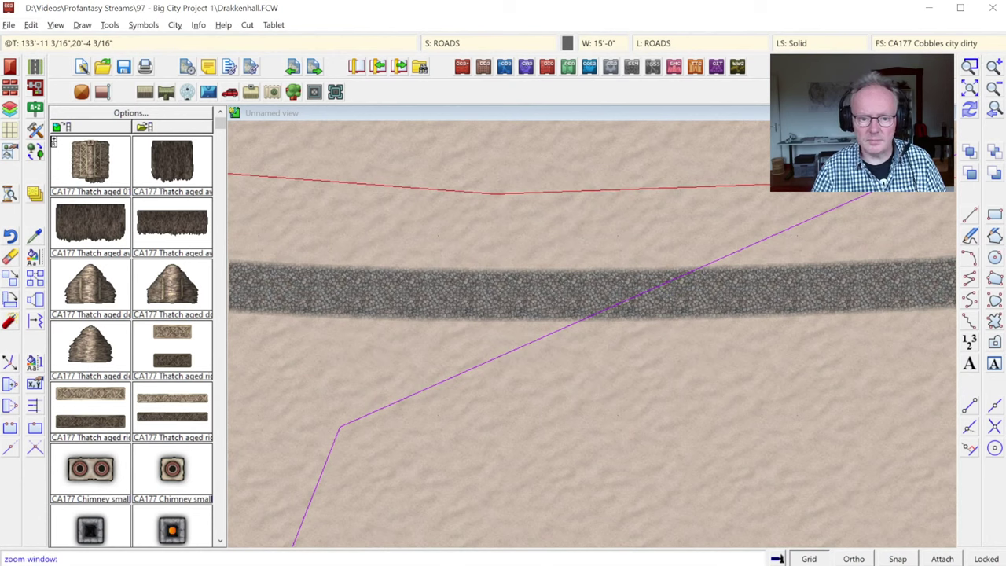
pyautogui.click(407, 236)
pyautogui.click(539, 383)
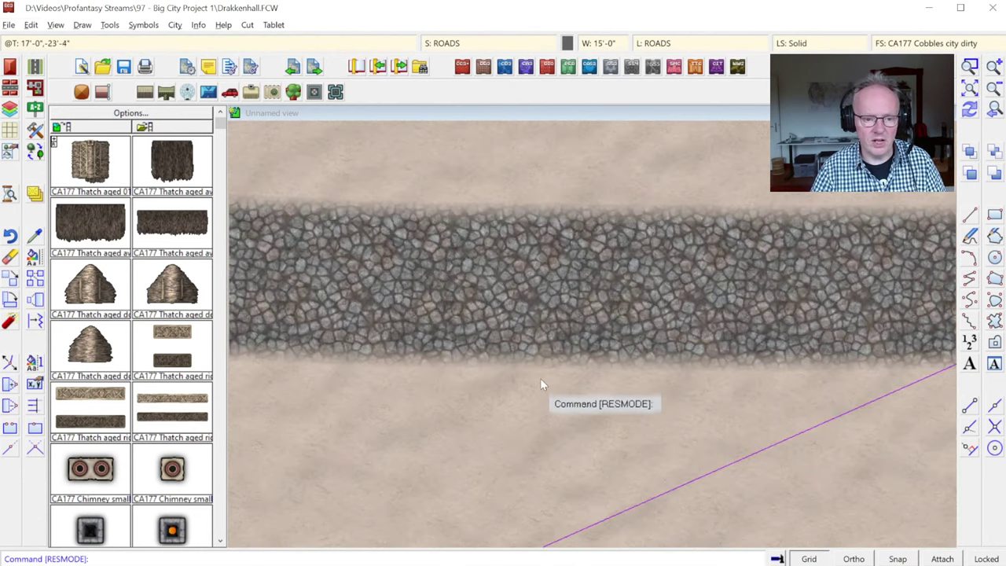
# Set the display speed to fixed bitmap quality at Very high.
pyautogui.click(993, 112)
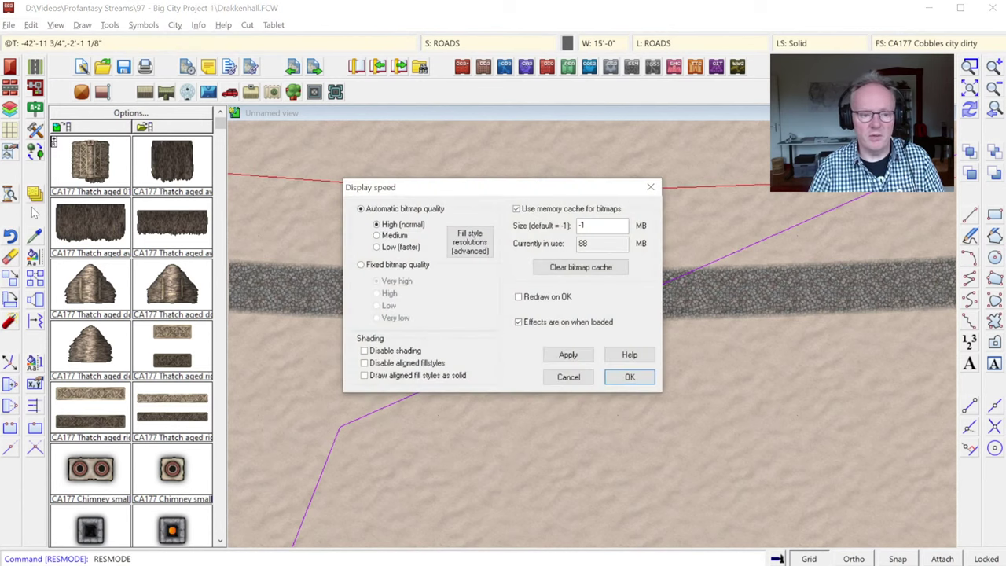
pyautogui.click(384, 267)
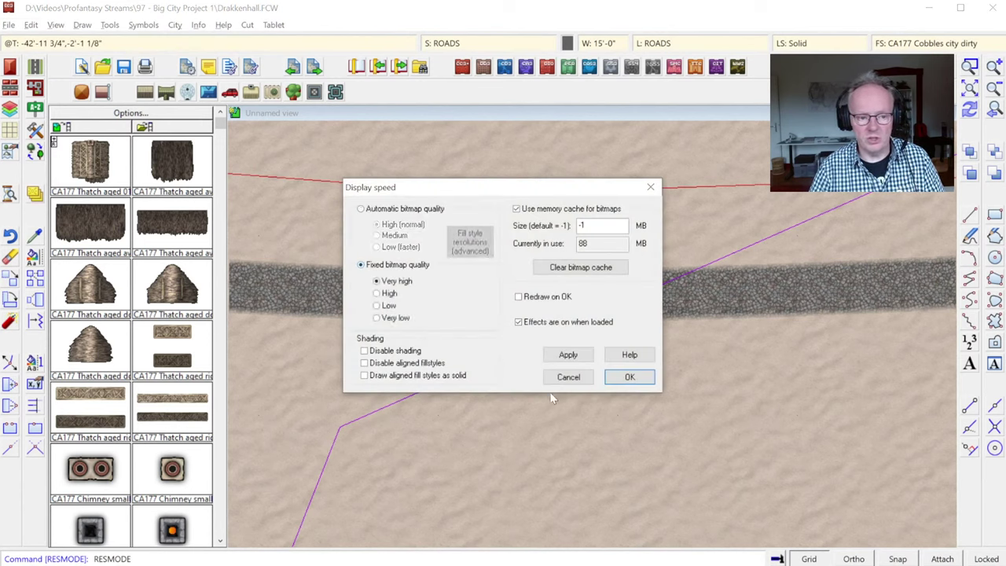
pyautogui.click(629, 378)
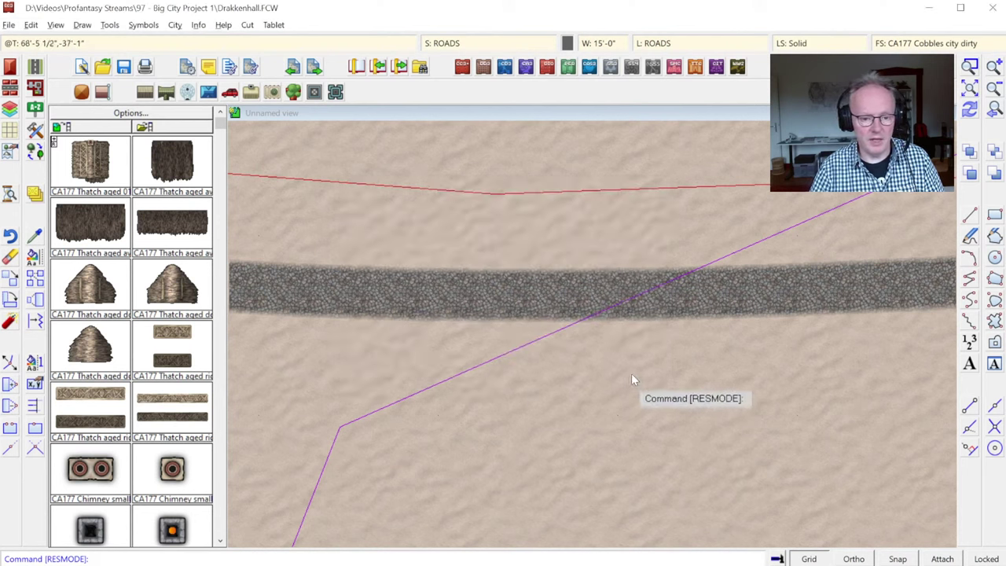
# Draw a Default 15' dirty city road through The Docks label, from the main cobbled road south to the shoreline.
pyautogui.click(969, 88)
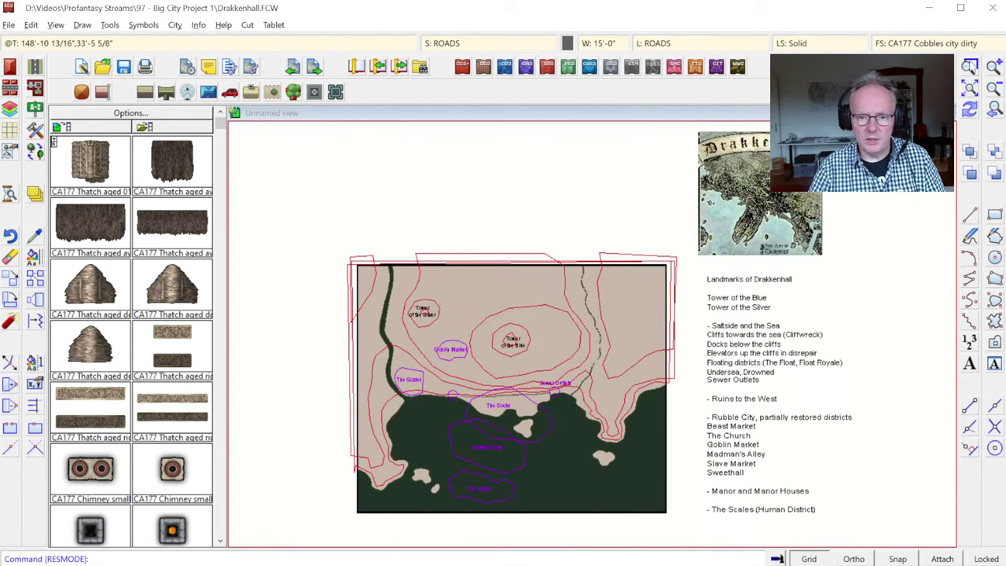
pyautogui.click(969, 67)
pyautogui.click(460, 385)
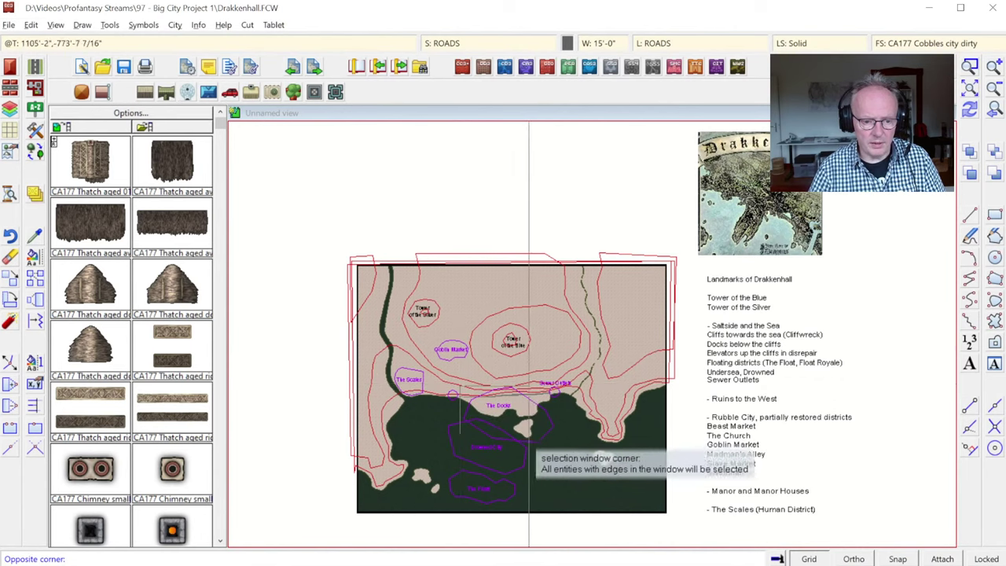
pyautogui.click(527, 436)
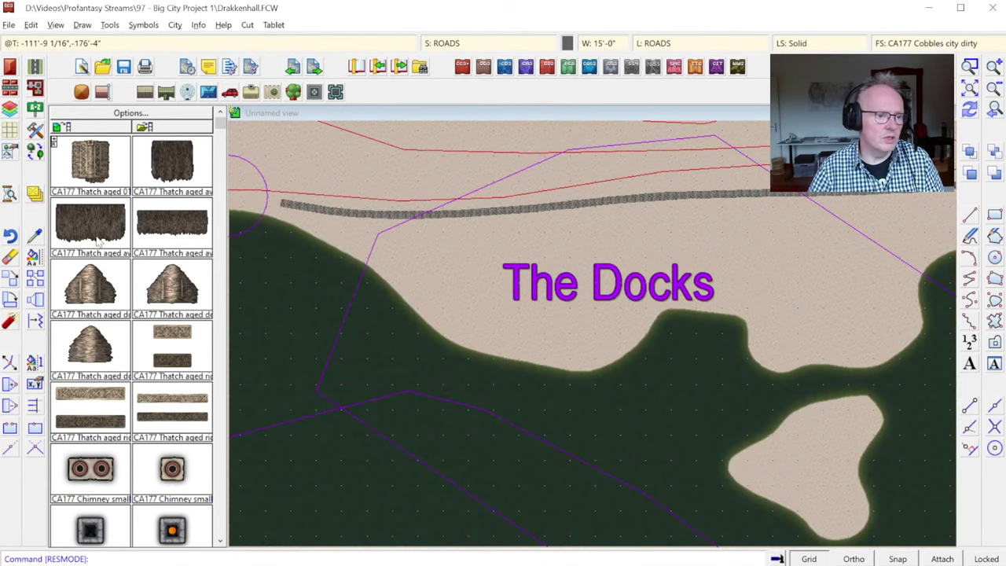
pyautogui.click(37, 130)
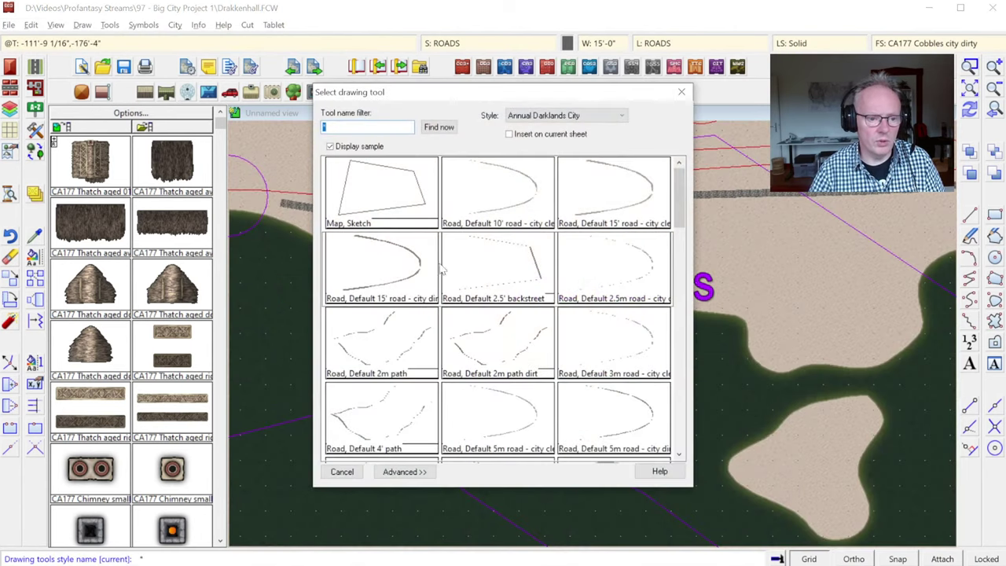
pyautogui.doubleClick(406, 273)
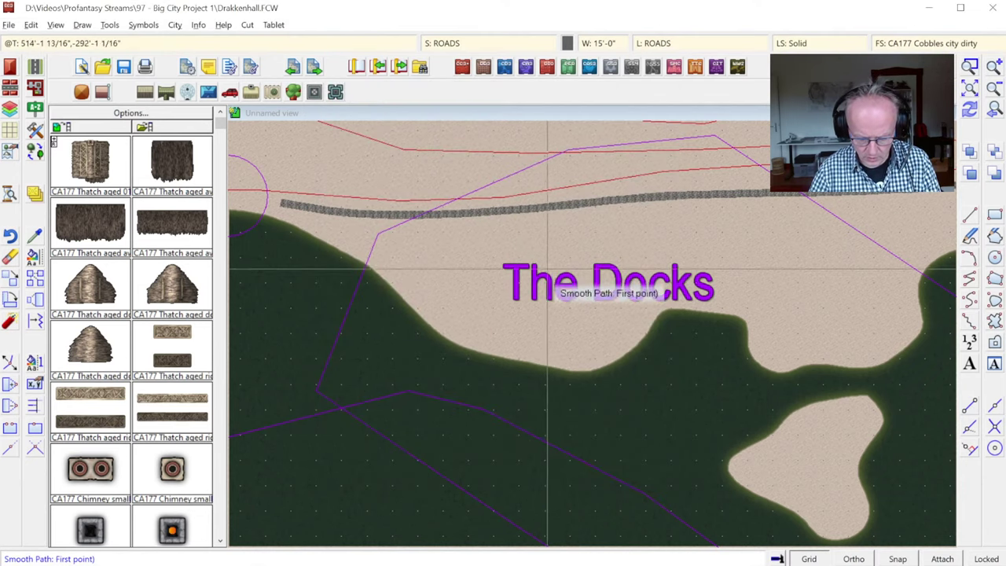
pyautogui.click(559, 209)
pyautogui.click(559, 207)
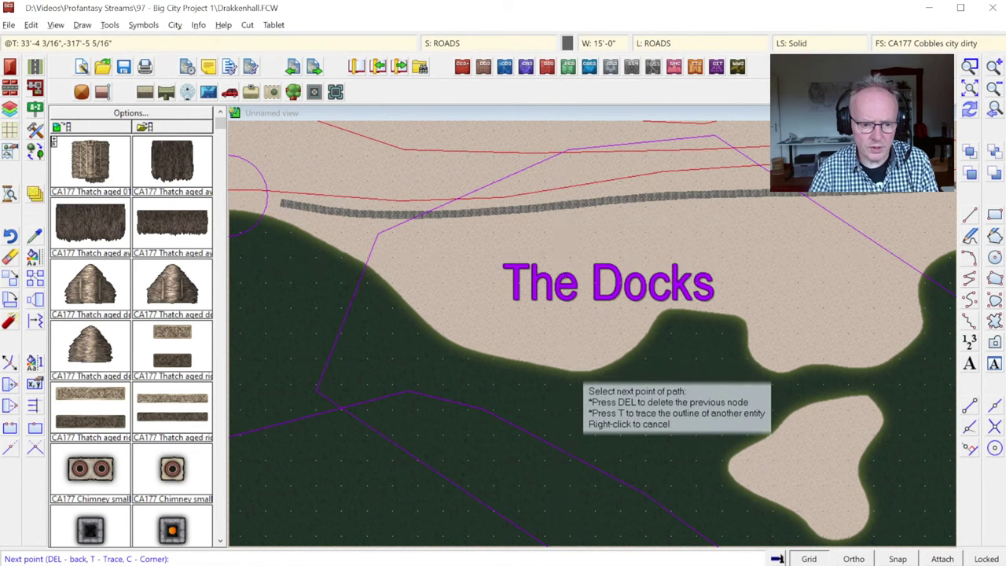
pyautogui.click(585, 369)
pyautogui.rightClick(585, 369)
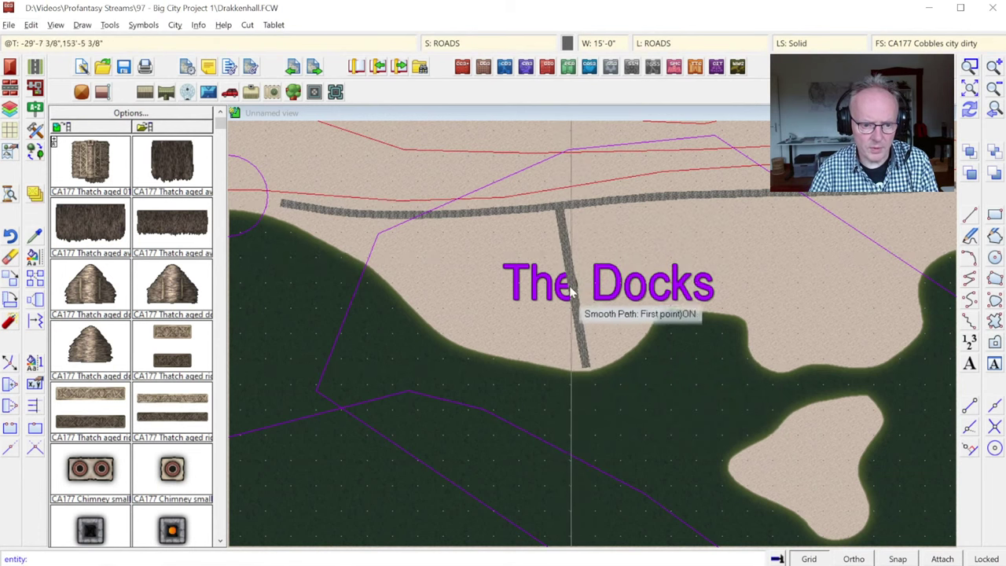
# Draw a 15' side road attached to the middle of the new north-south road, running west to near the shore.
pyautogui.click(572, 283)
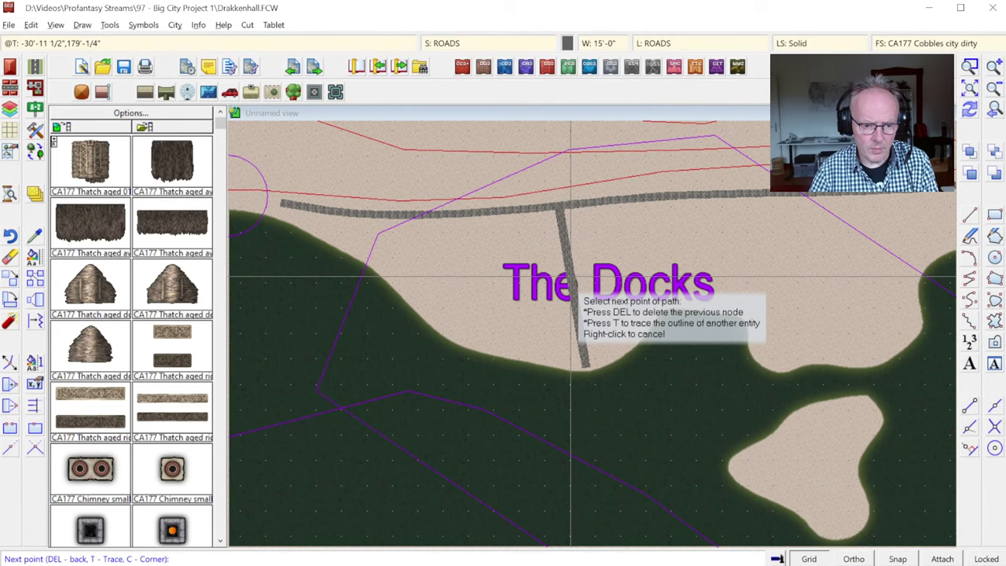
pyautogui.click(413, 298)
pyautogui.rightClick(414, 299)
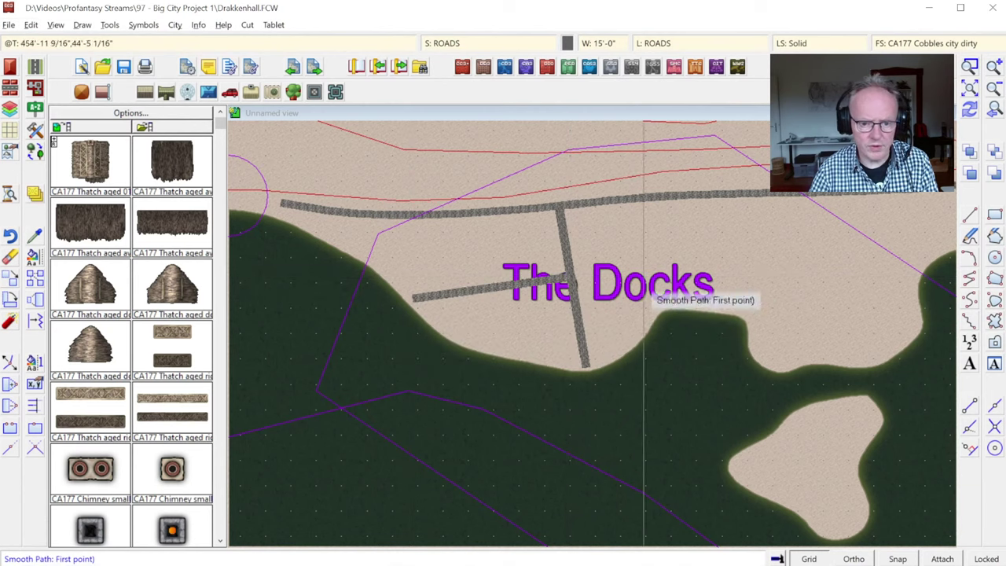
# Draw a second 15' road east of The Docks label from the main road to the shore, with an eastward branch from its middle.
pyautogui.click(781, 205)
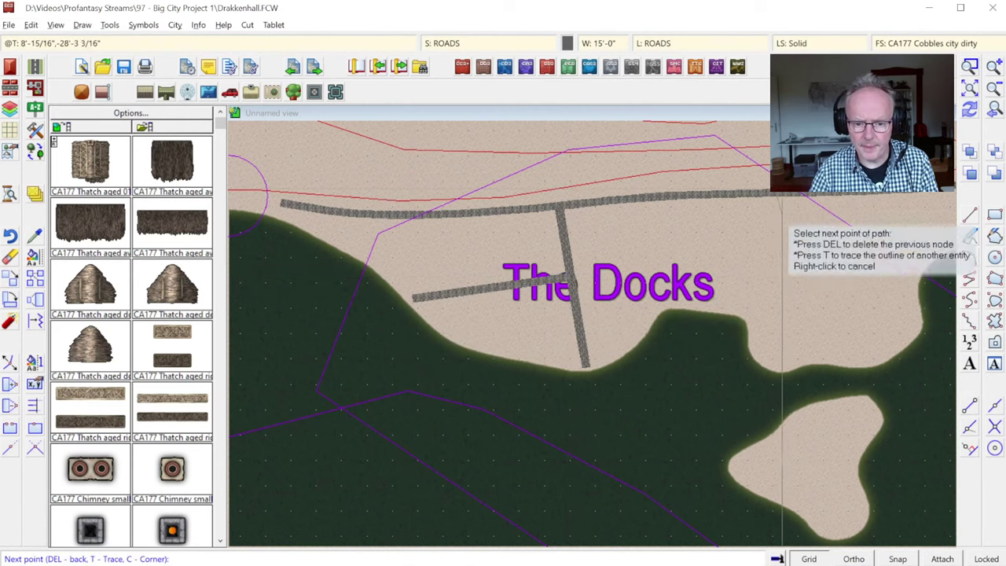
pyautogui.click(781, 365)
pyautogui.rightClick(780, 364)
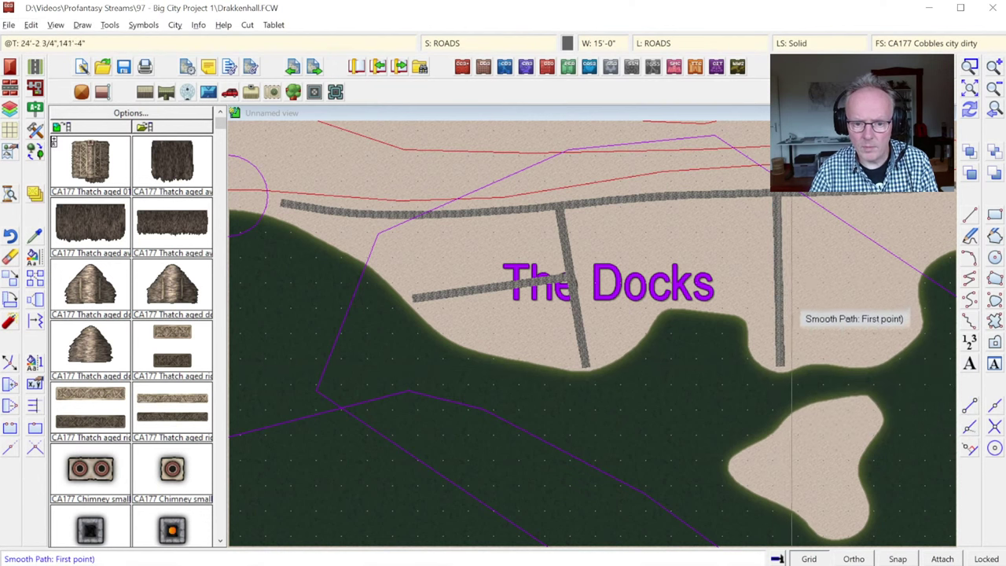
pyautogui.click(781, 281)
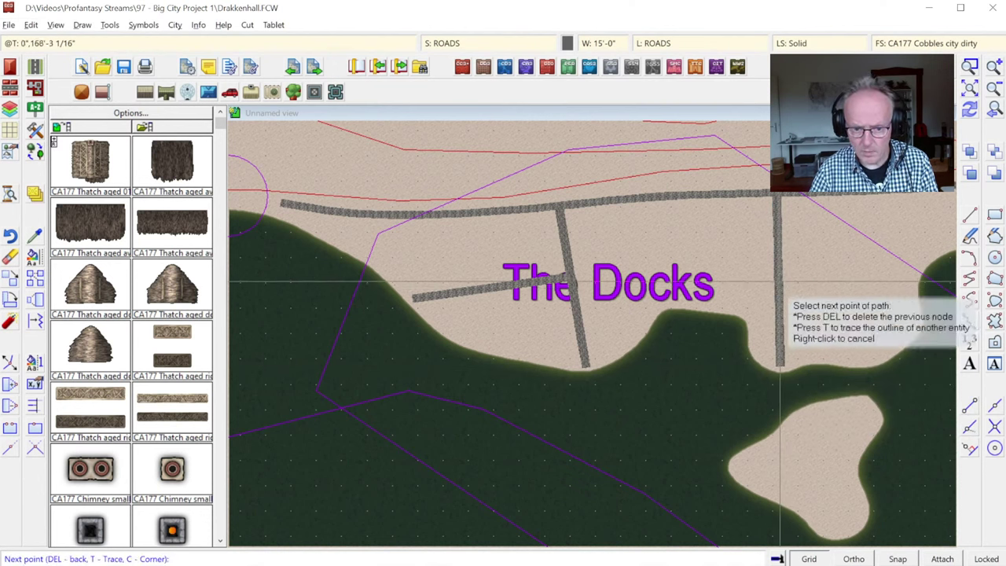
pyautogui.click(916, 278)
pyautogui.rightClick(916, 278)
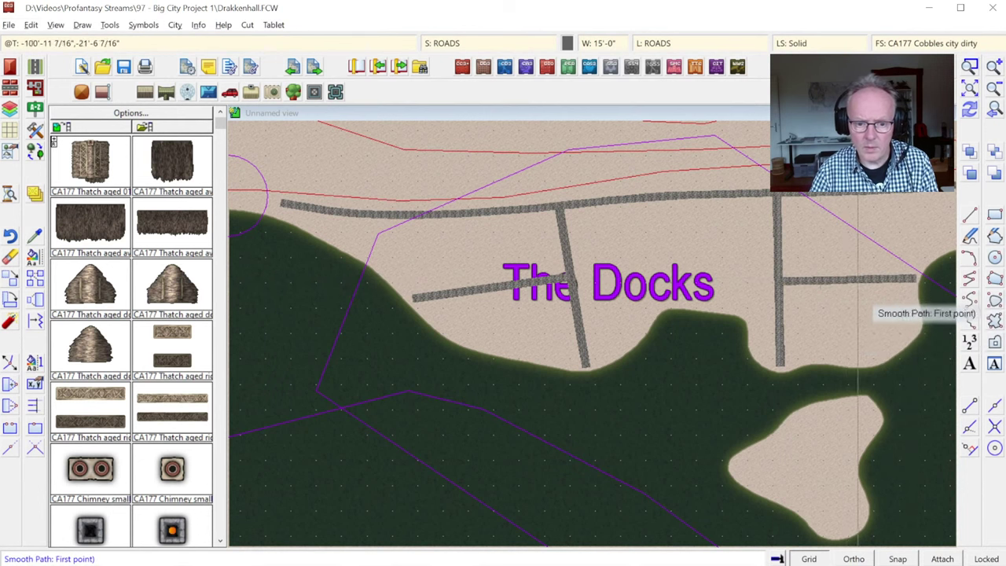
# Connect the two north-south roads with a 15' cross road through The Docks label, and finish drawing roads.
pyautogui.click(572, 279)
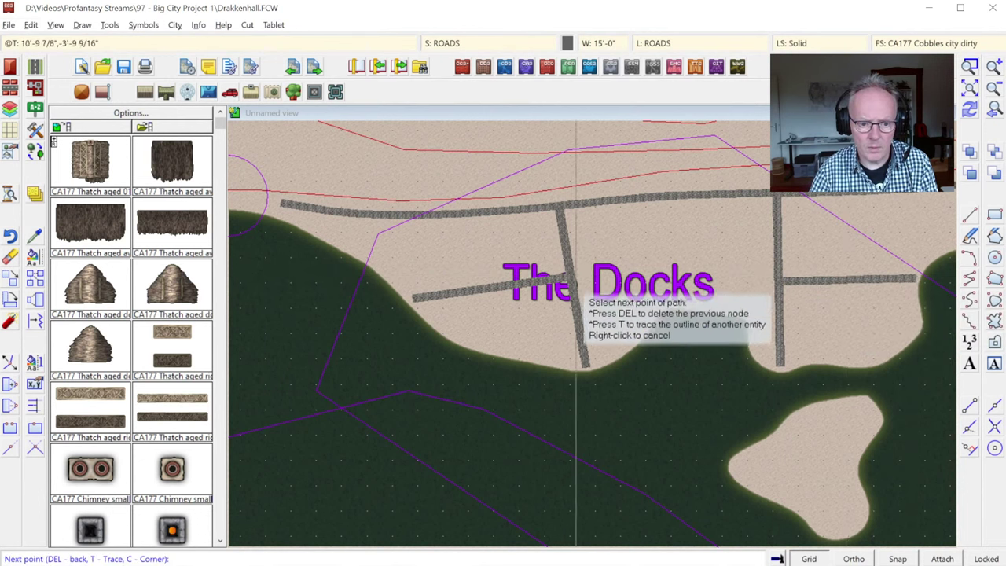
pyautogui.click(786, 285)
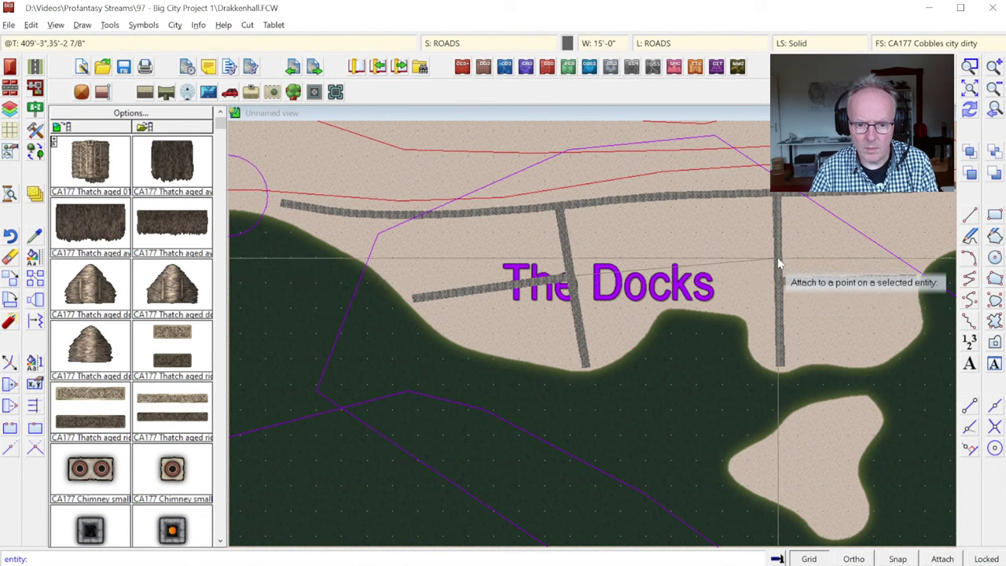
pyautogui.click(781, 274)
pyautogui.rightClick(782, 276)
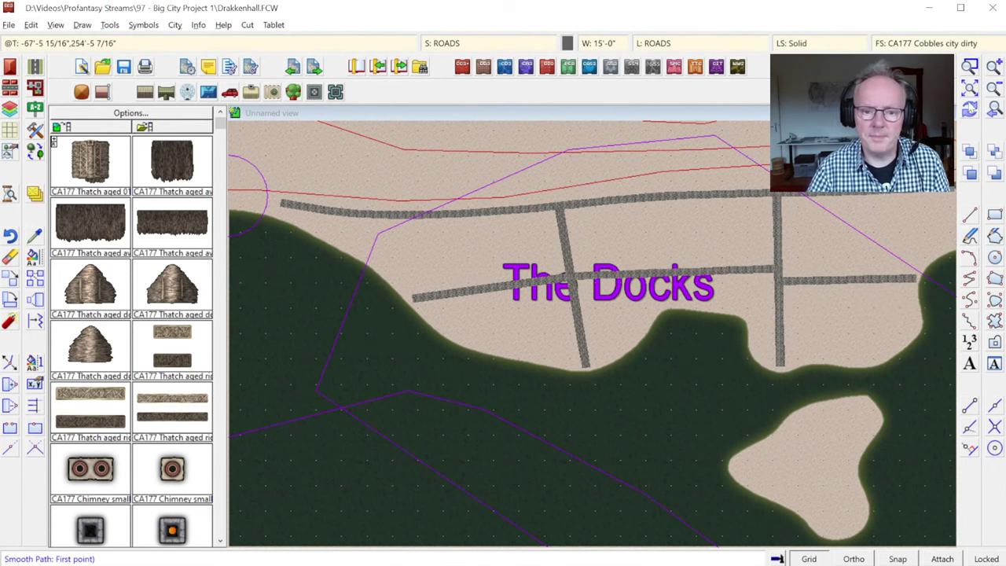
pyautogui.press('Escape')
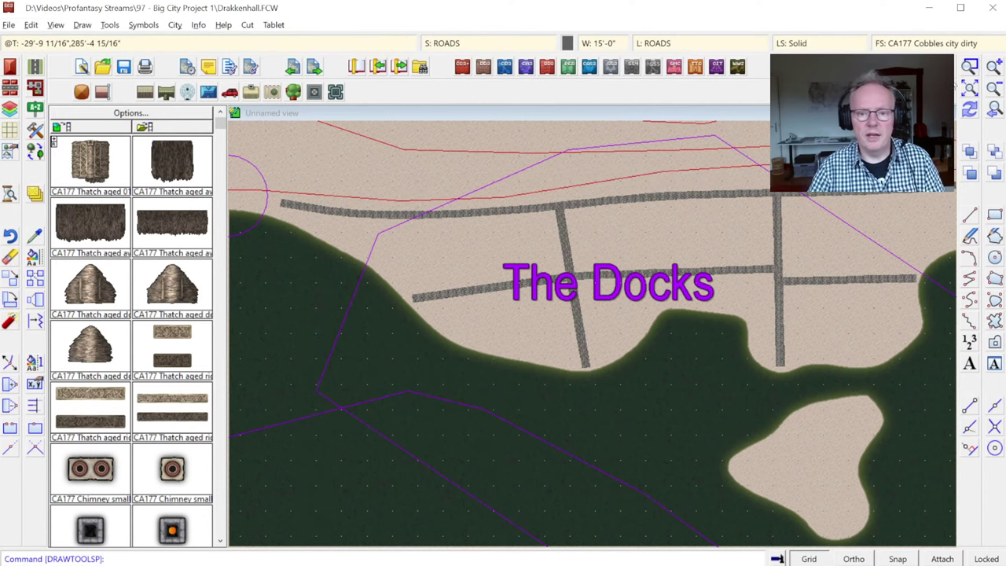
# Draw a Slurry pit terrain polygon over the western Docks, following the shoreline and covering the roads there.
pyautogui.click(970, 67)
pyautogui.click(366, 262)
pyautogui.click(584, 388)
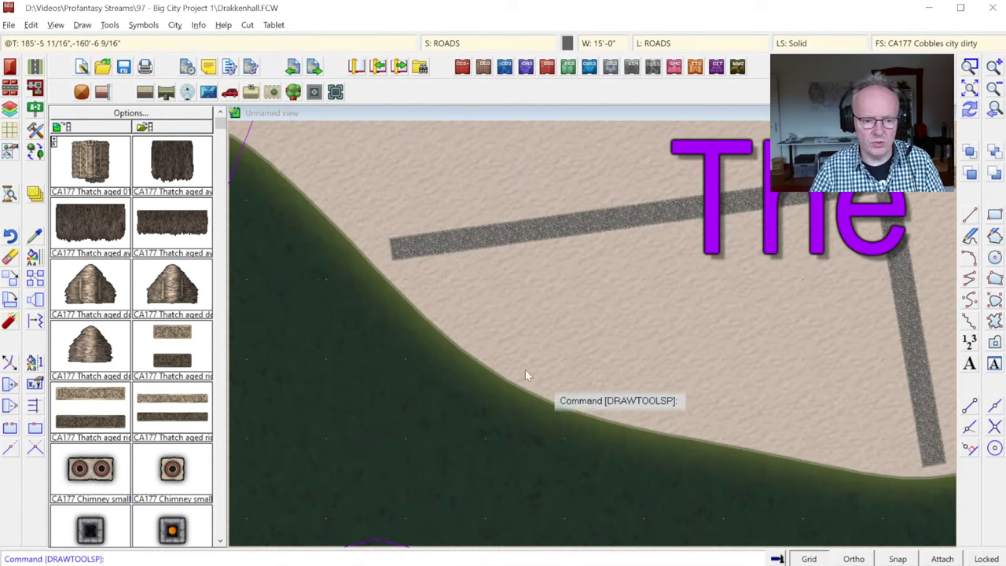
pyautogui.click(993, 89)
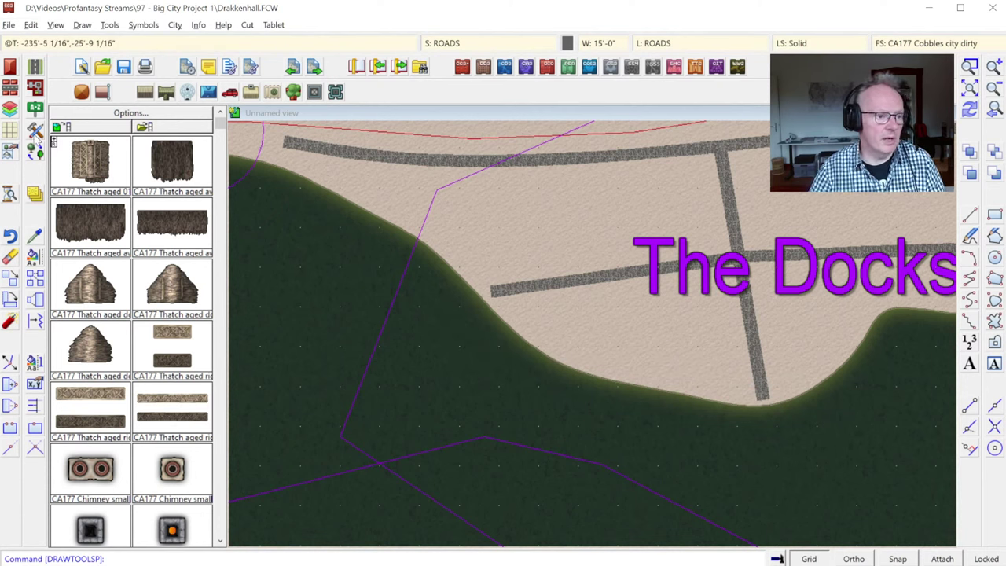
pyautogui.click(36, 131)
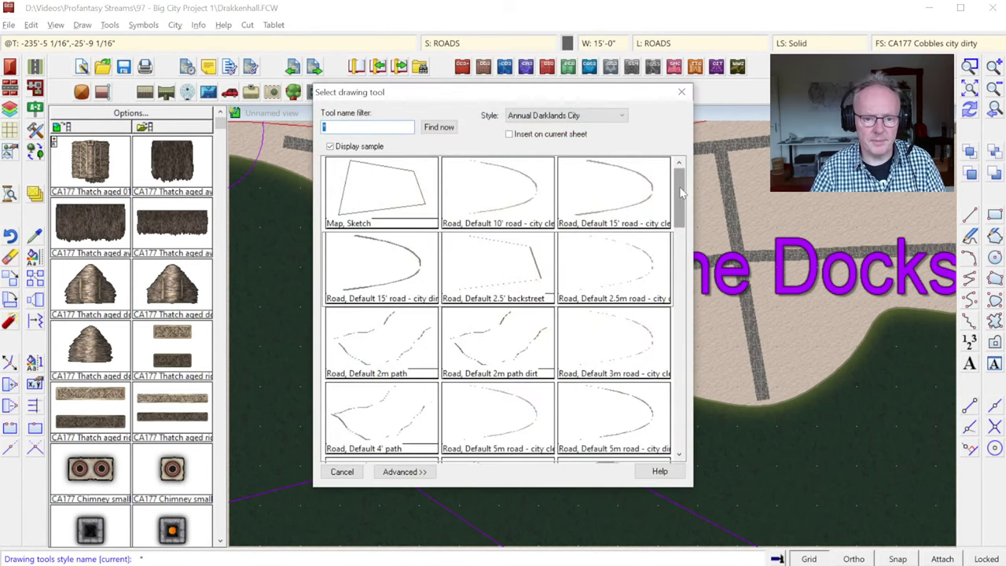
pyautogui.moveTo(681, 193)
pyautogui.mouseDown()
pyautogui.moveTo(664, 299)
pyautogui.moveTo(666, 409)
pyautogui.mouseUp()
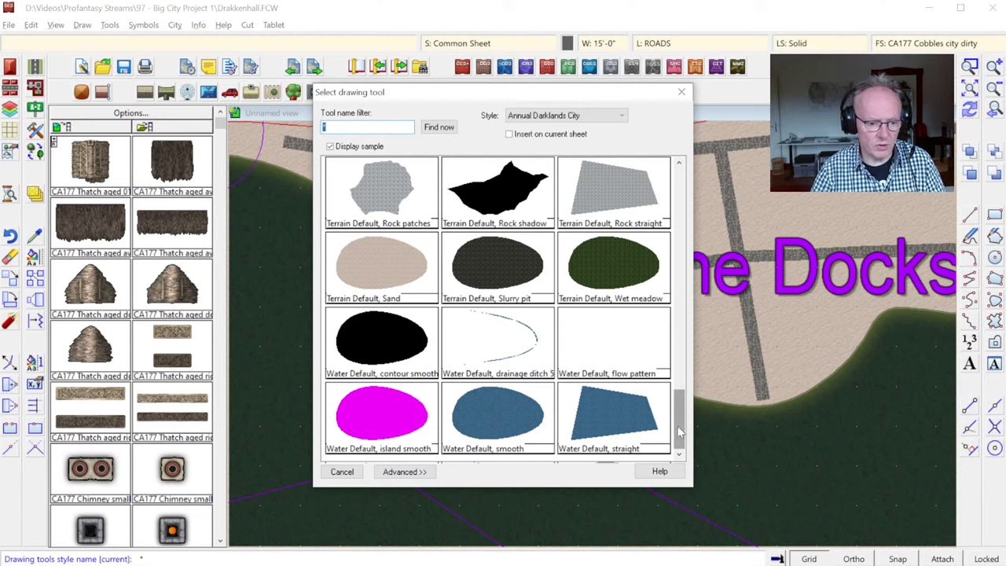
pyautogui.moveTo(681, 430); pyautogui.dragTo(675, 421)
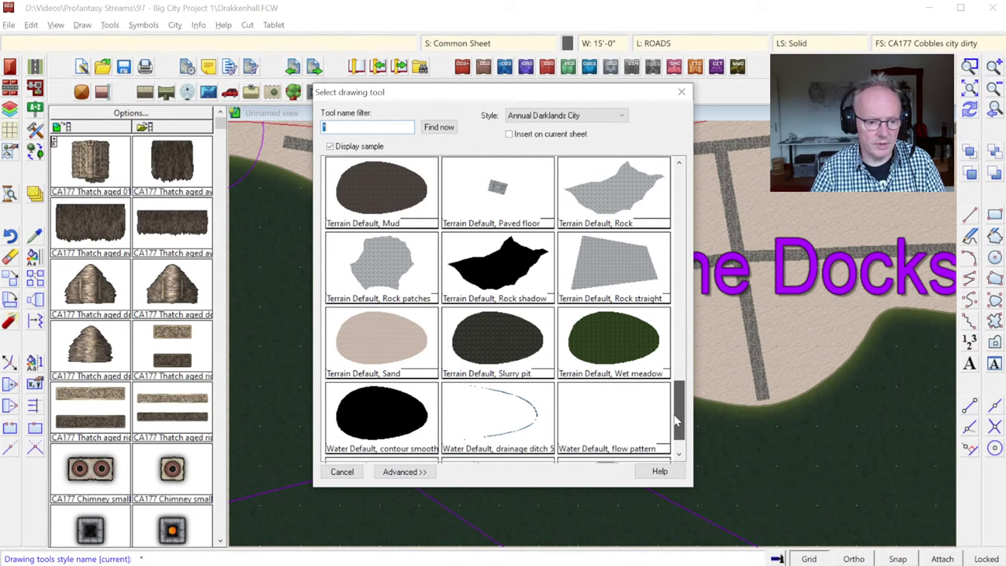
pyautogui.doubleClick(511, 337)
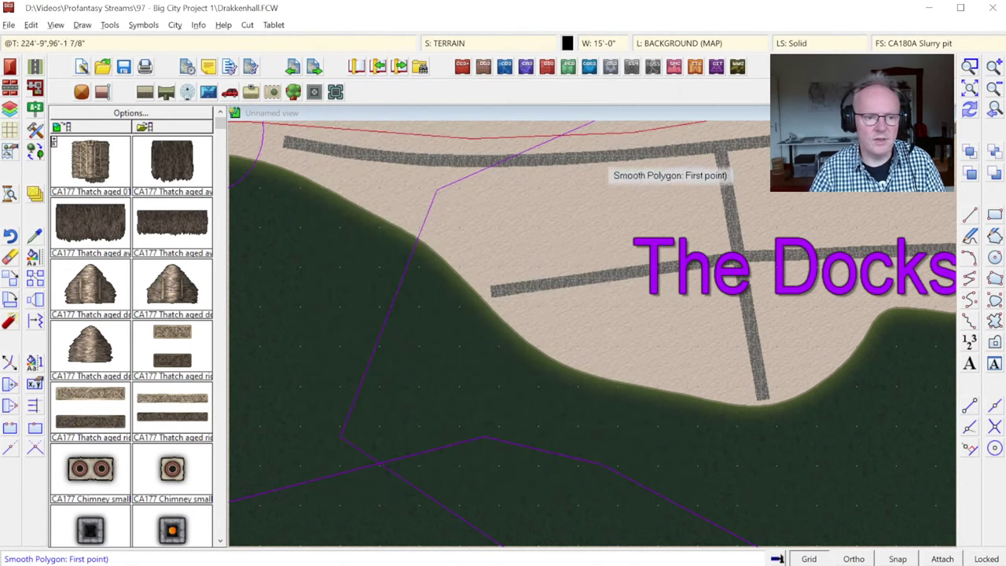
pyautogui.click(308, 134)
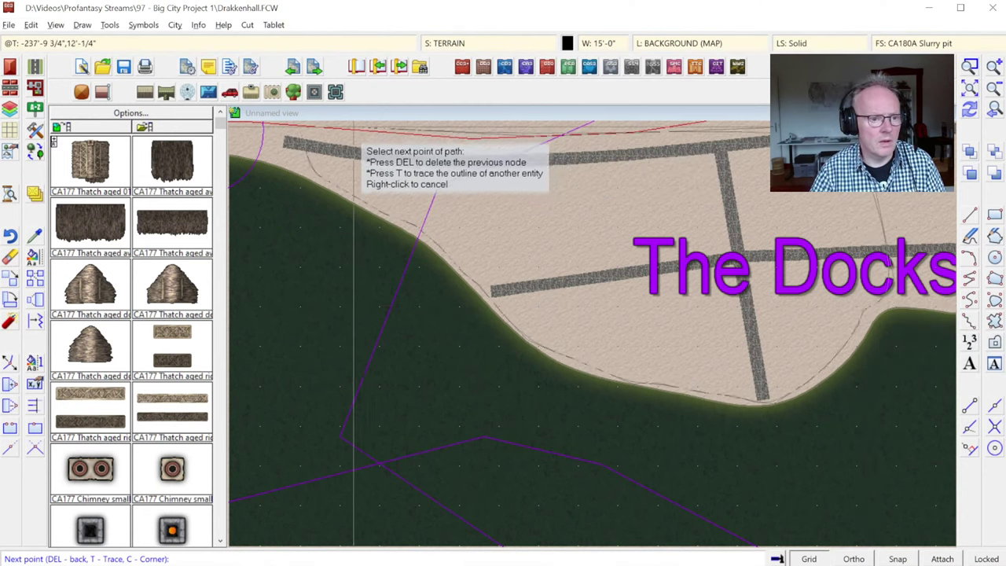
pyautogui.rightClick(360, 151)
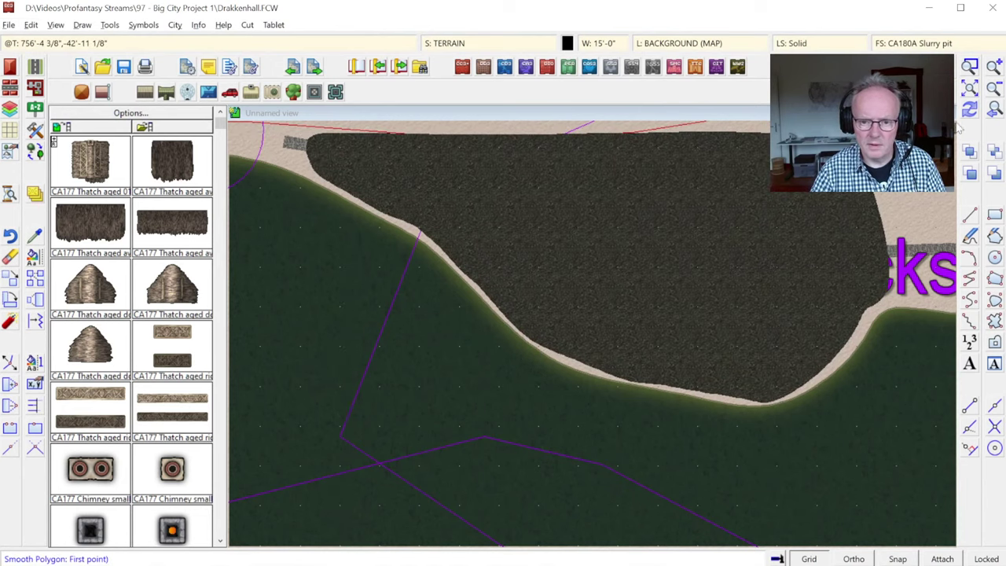
# Adopt the slurry pit polygon's properties as the current drawing properties and review the order of the drawing sheets.
pyautogui.click(992, 174)
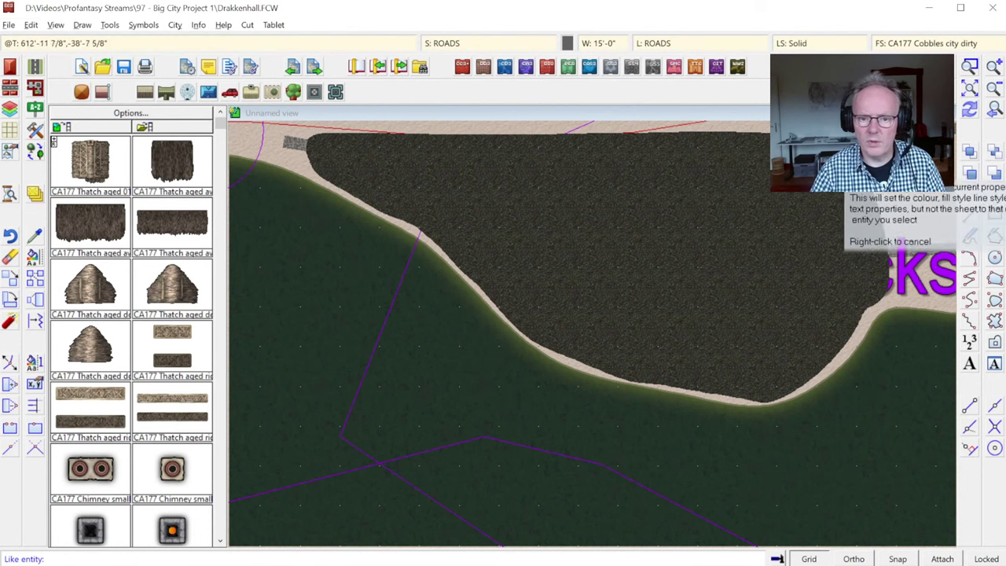
pyautogui.click(849, 200)
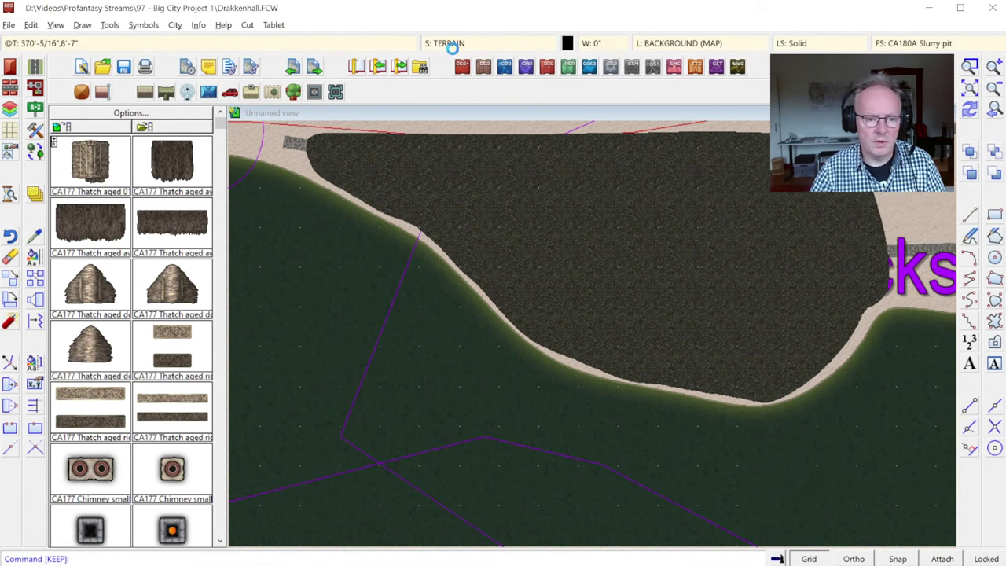
pyautogui.scroll(-4, 523, 406)
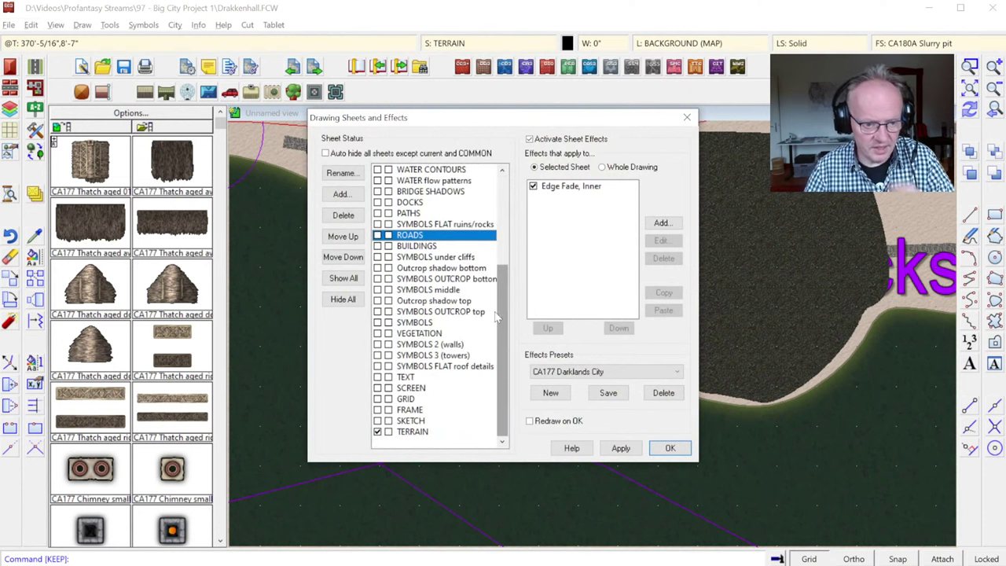
pyautogui.moveTo(505, 310); pyautogui.dragTo(496, 210)
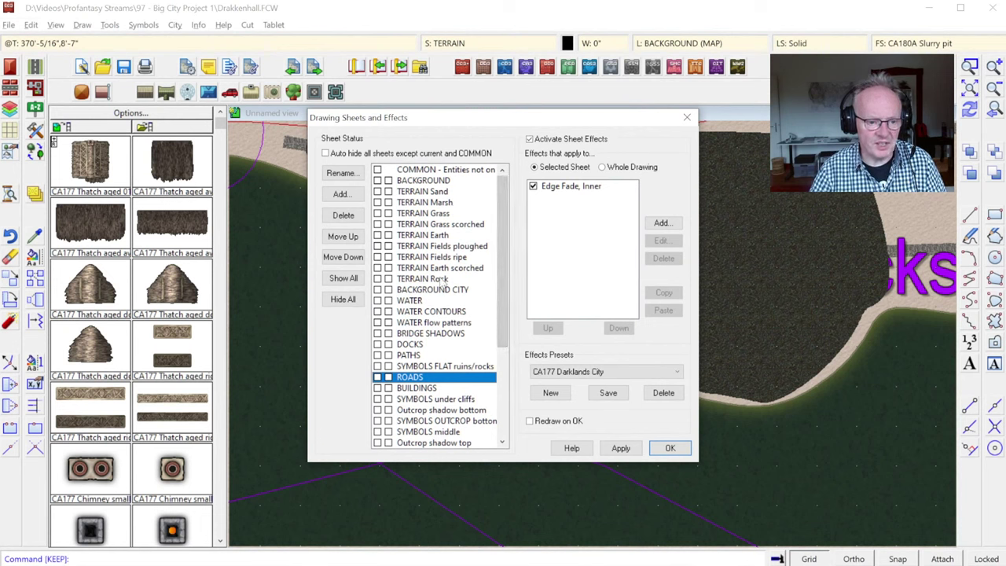
pyautogui.moveTo(504, 330); pyautogui.dragTo(503, 420)
# Move the TERRAIN sheet up the sheet order to directly below TERRAIN Sand.
pyautogui.click(416, 432)
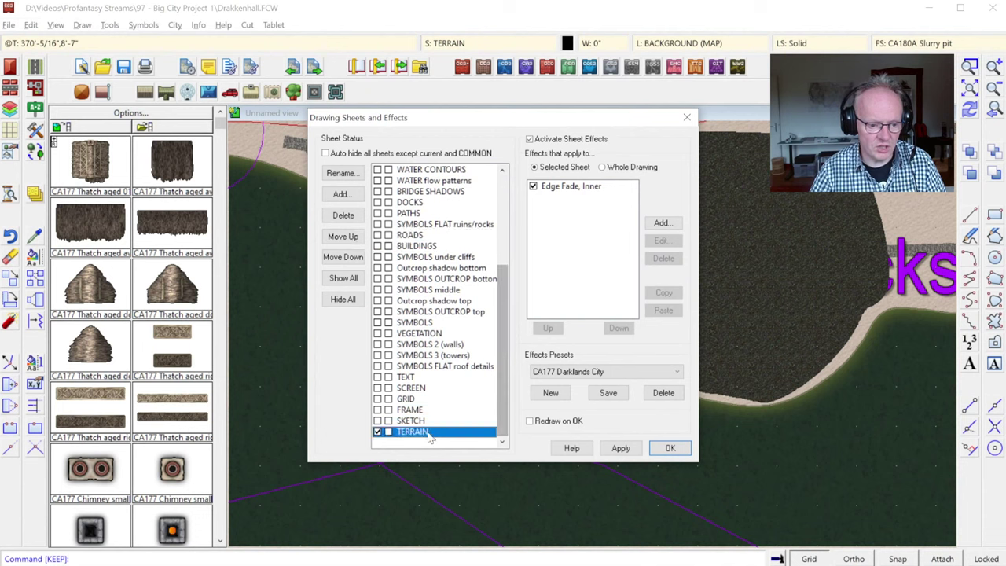
pyautogui.click(343, 236)
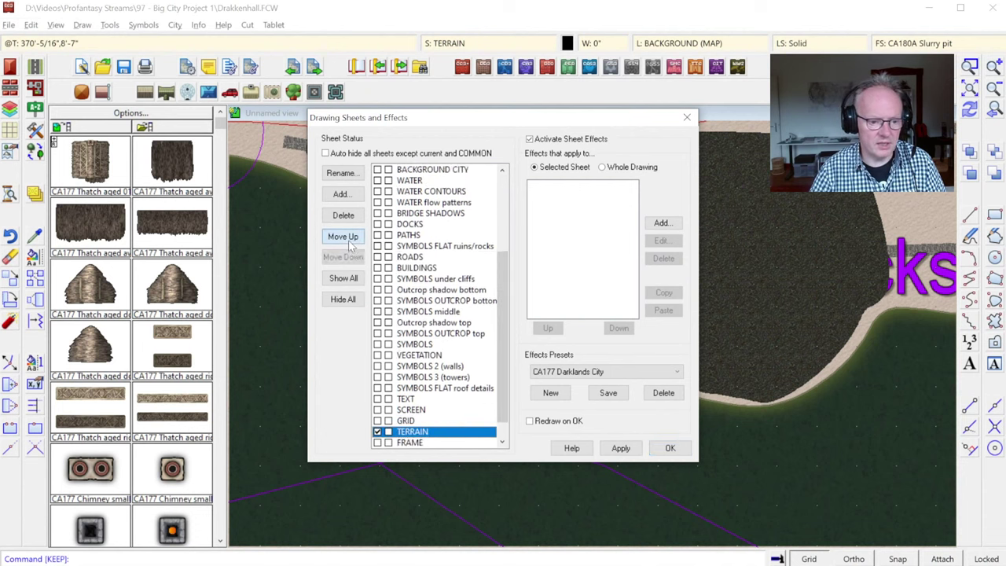
pyautogui.click(343, 237)
pyautogui.click(343, 237)
pyautogui.click(343, 237)
pyautogui.doubleClick(343, 236)
pyautogui.click(343, 236)
pyautogui.click(343, 237)
pyautogui.click(343, 237)
pyautogui.click(343, 236)
pyautogui.click(342, 236)
pyautogui.doubleClick(343, 237)
pyautogui.click(343, 236)
pyautogui.doubleClick(342, 236)
pyautogui.doubleClick(343, 237)
pyautogui.doubleClick(343, 237)
pyautogui.click(343, 236)
pyautogui.doubleClick(343, 237)
pyautogui.doubleClick(343, 237)
pyautogui.doubleClick(342, 237)
pyautogui.click(343, 237)
pyautogui.click(342, 236)
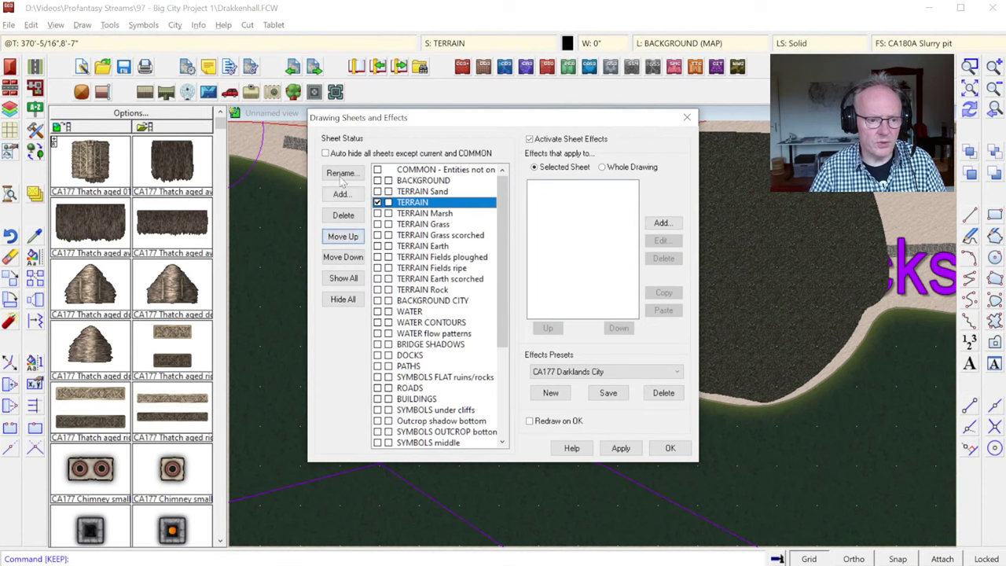
# Rename the TERRAIN sheet as TERRAIN Slurry.
pyautogui.click(341, 174)
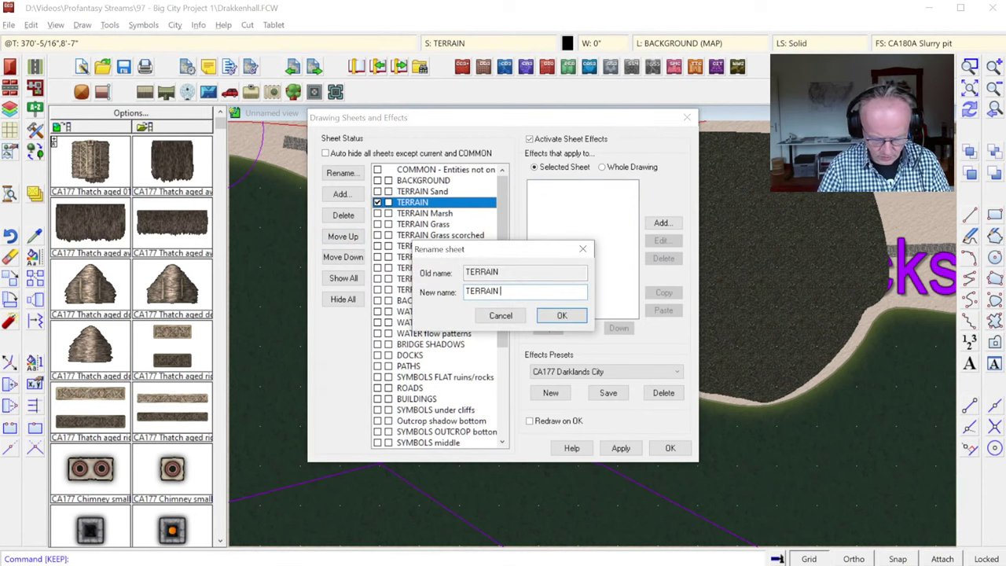
pyautogui.write('Slur')
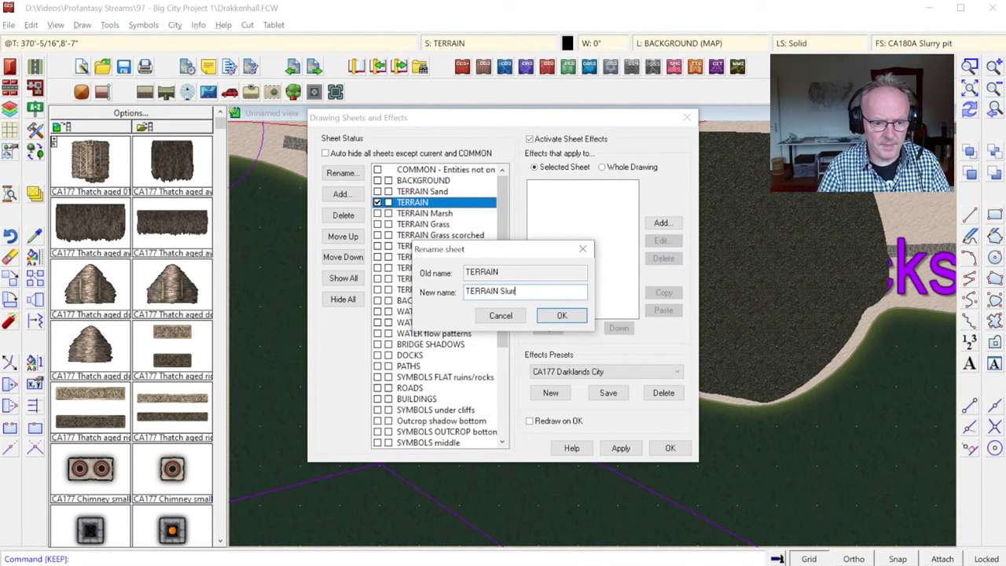
pyautogui.write('ry')
pyautogui.press('Return')
# Copy the Edge Fade, Inner and Blur, Alpha effects from the TERRAIN Marsh sheet to TERRAIN Slurry and apply them to the drawing.
pyautogui.click(441, 214)
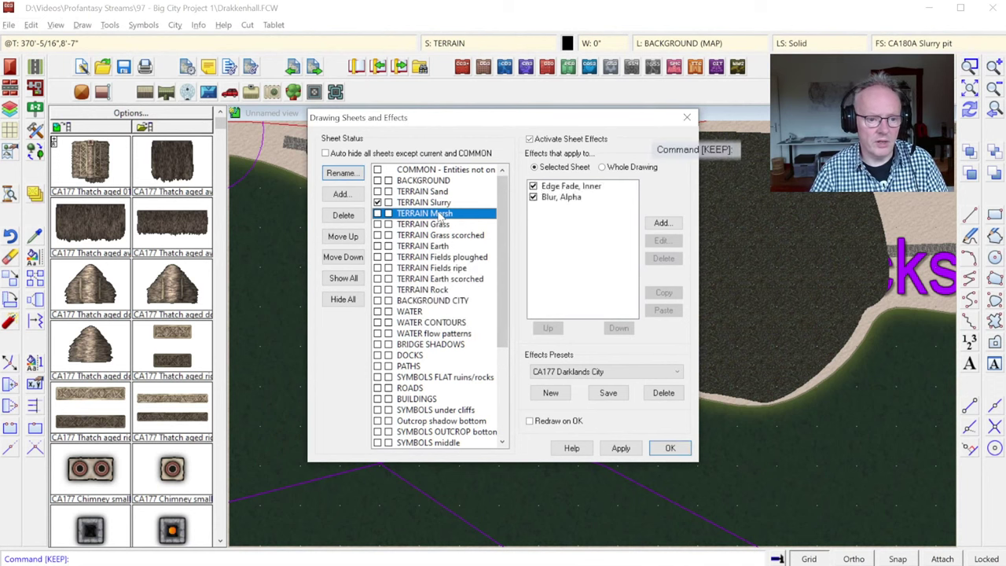
pyautogui.click(565, 197)
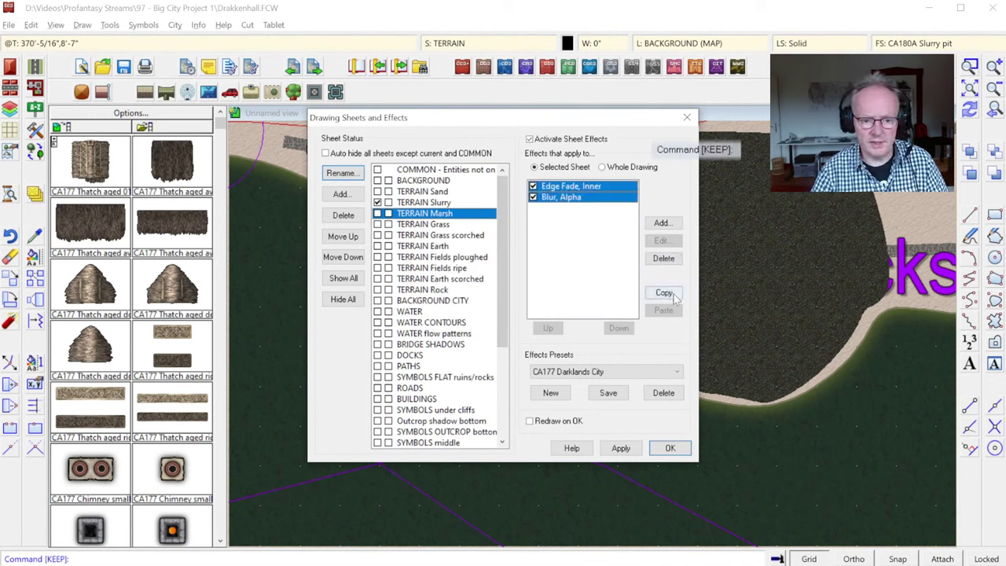
pyautogui.click(436, 203)
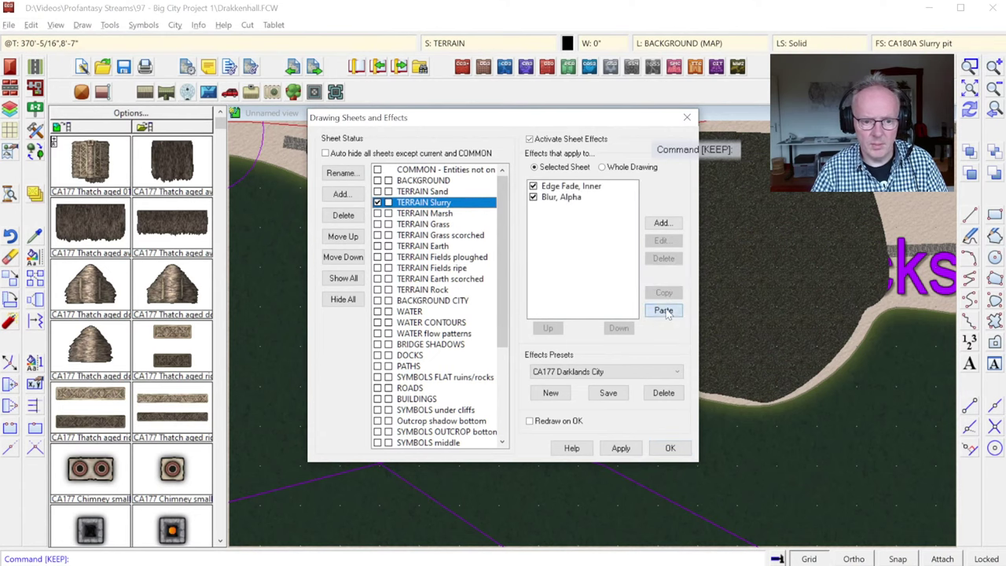
pyautogui.click(669, 448)
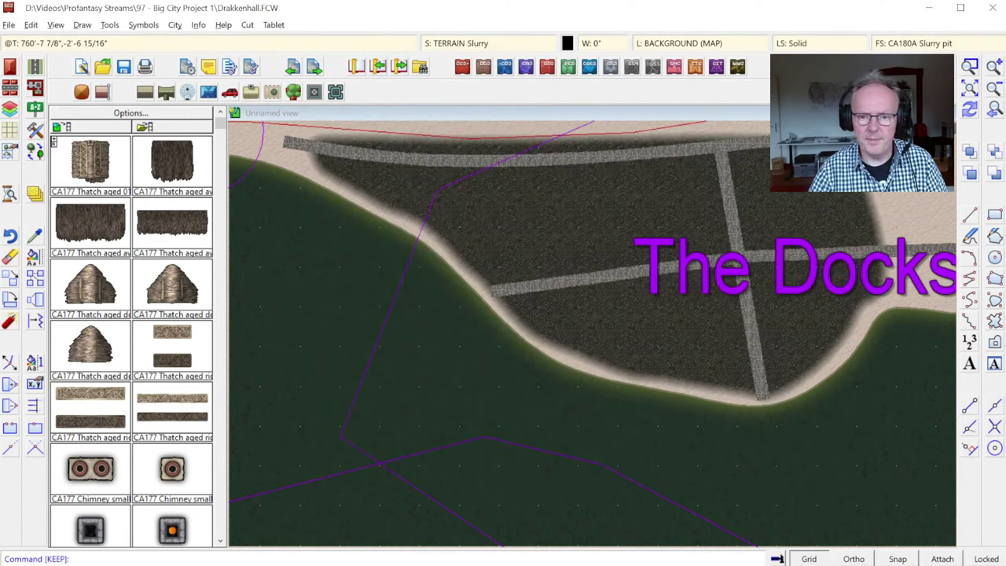
# Examine the slurry terrain's blended edge along the shoreline up close and within the whole map.
pyautogui.click(971, 67)
pyautogui.click(547, 348)
pyautogui.click(595, 386)
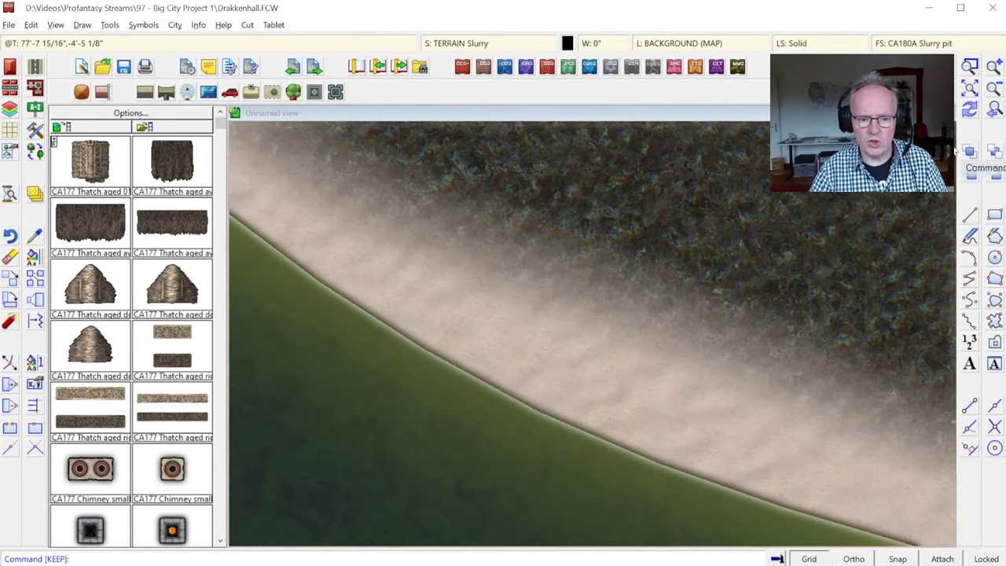
pyautogui.click(996, 89)
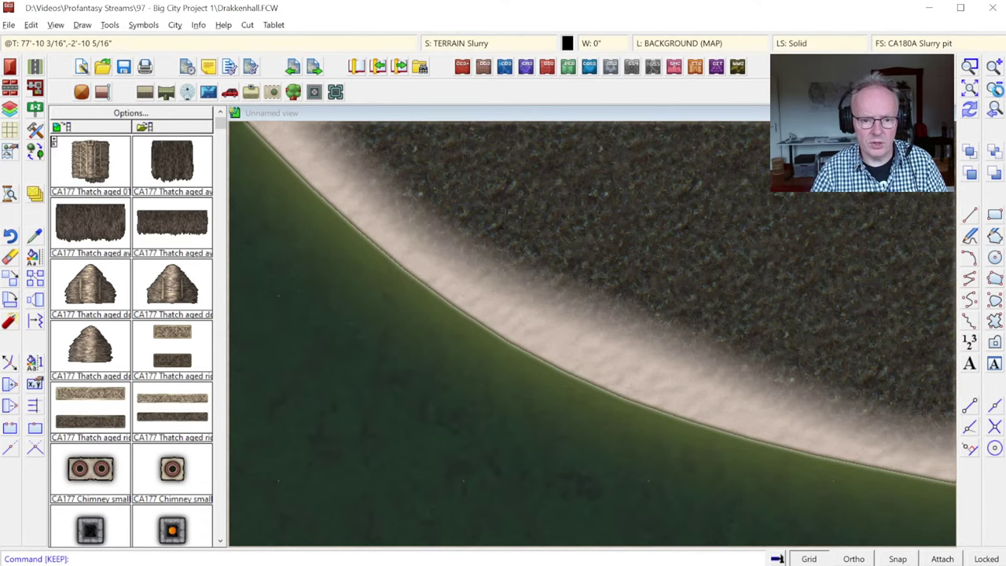
pyautogui.click(996, 90)
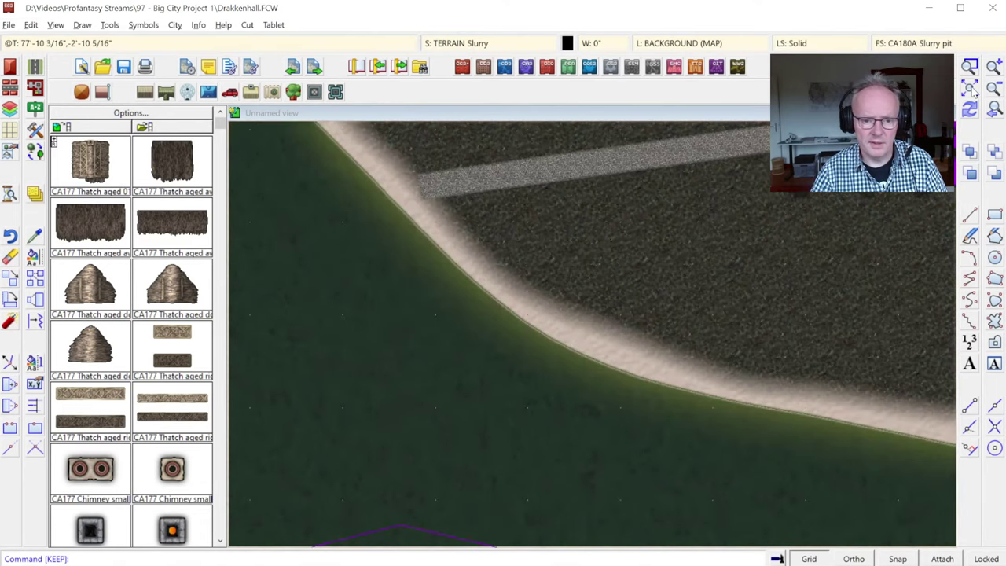
pyautogui.click(971, 89)
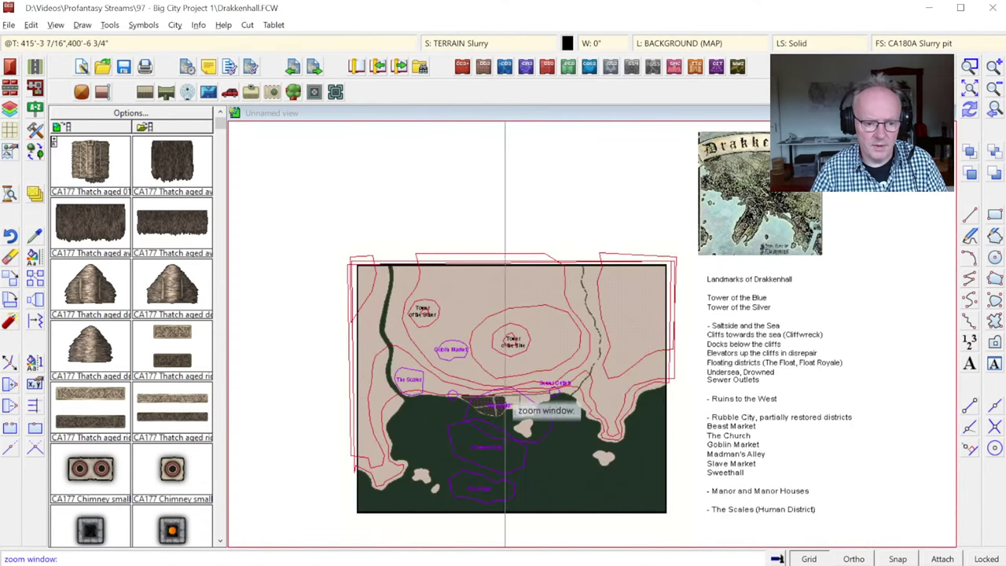
pyautogui.click(455, 395)
pyautogui.click(523, 430)
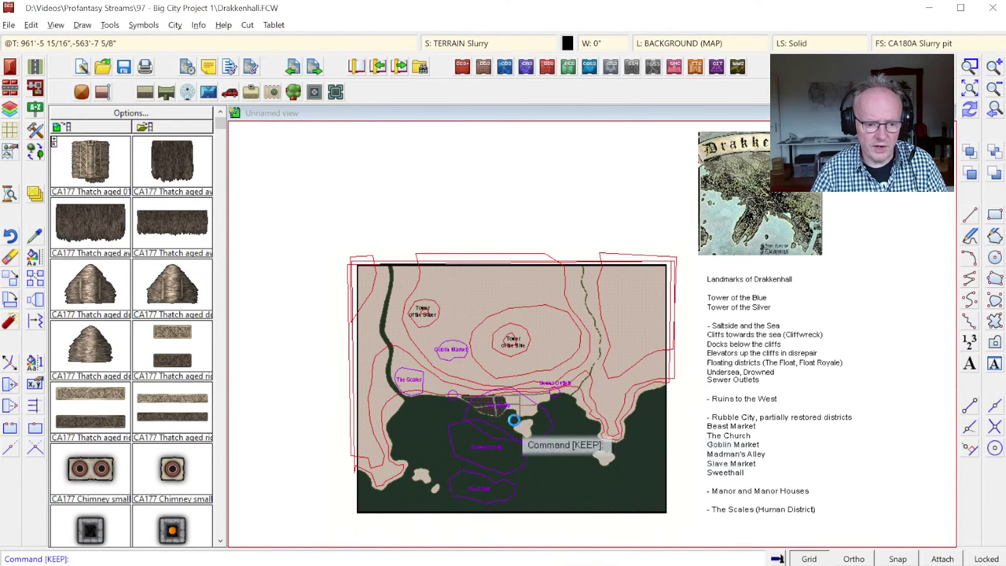
# Set the edge width of TERRAIN Slurry's Edge Fade, Inner effect to 10 map units and apply the sheet effects.
pyautogui.click(453, 49)
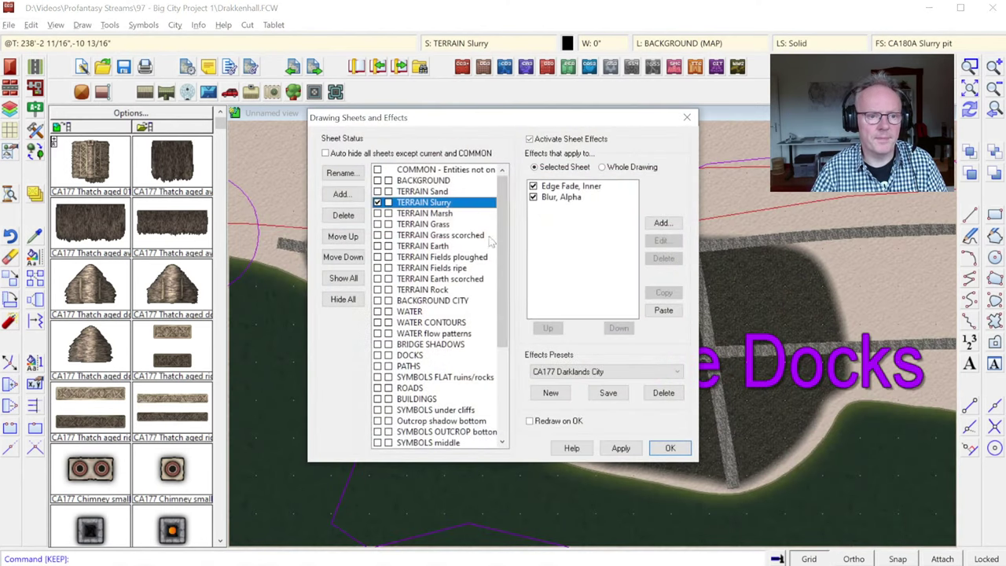
pyautogui.click(657, 240)
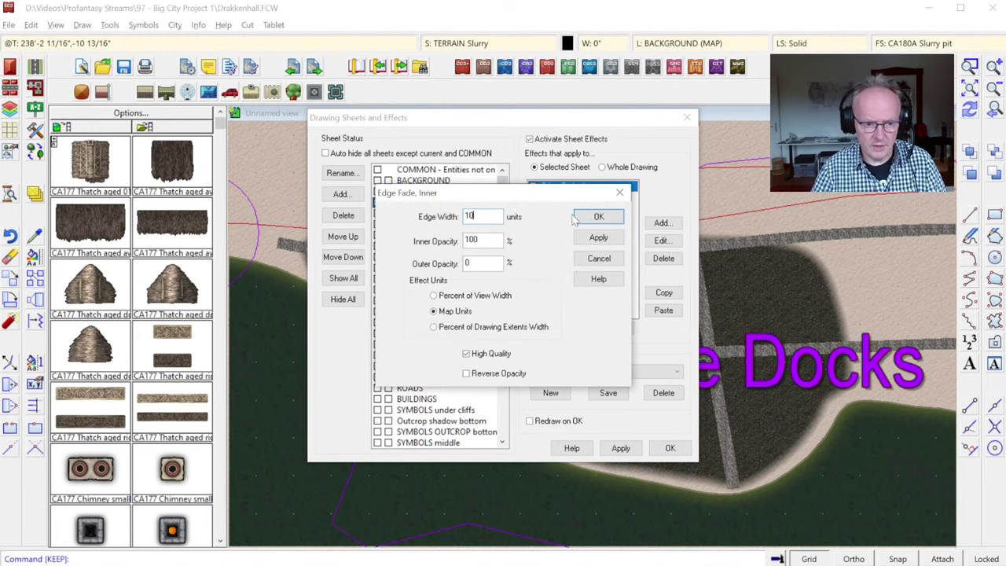
pyautogui.click(600, 217)
pyautogui.click(670, 450)
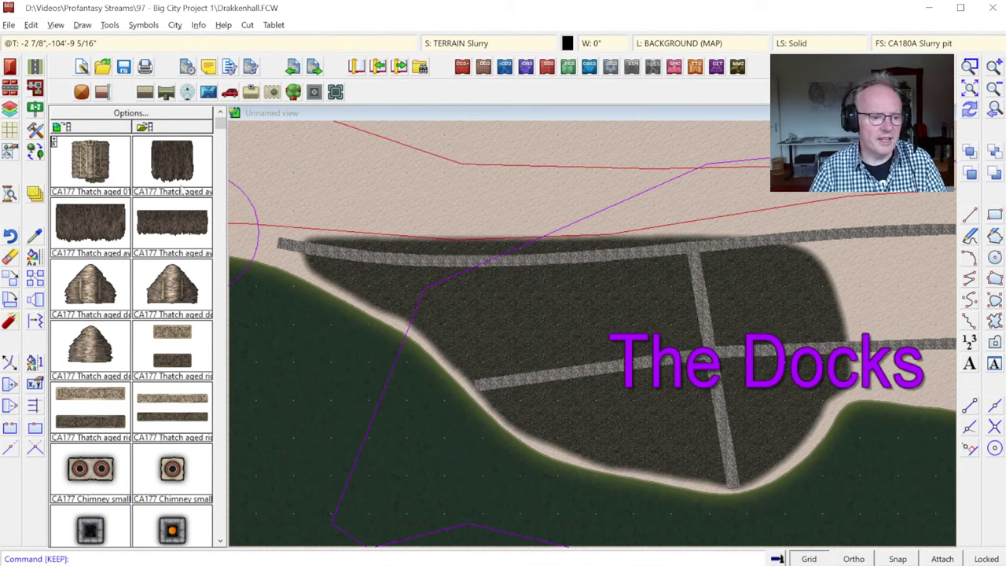
# Draw a Terrain Default, Earth 02 smooth polygon over the western Docks, mostly just inside the slurry area's edge.
pyautogui.click(36, 130)
pyautogui.moveTo(678, 187); pyautogui.dragTo(676, 385)
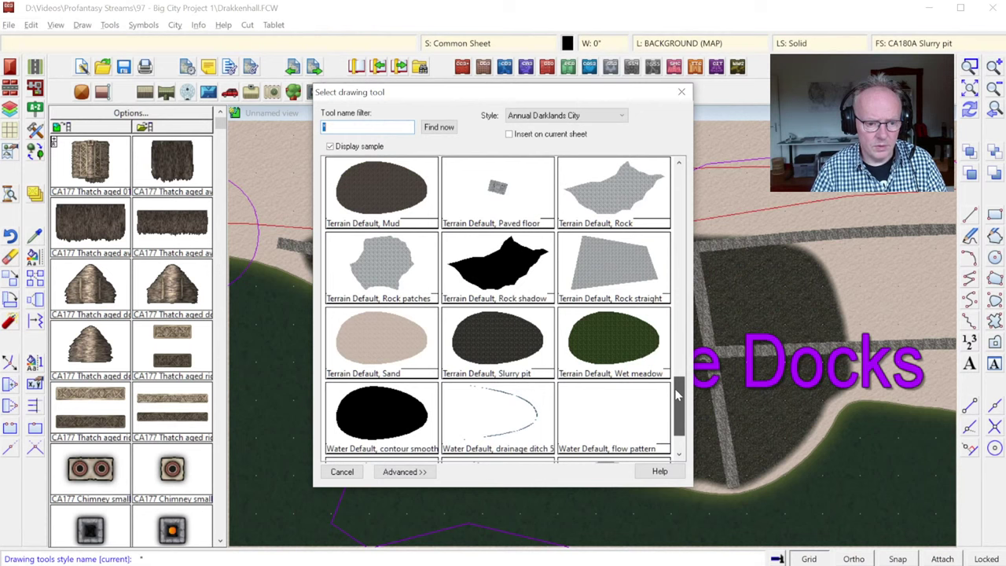
pyautogui.moveTo(674, 388); pyautogui.dragTo(687, 236)
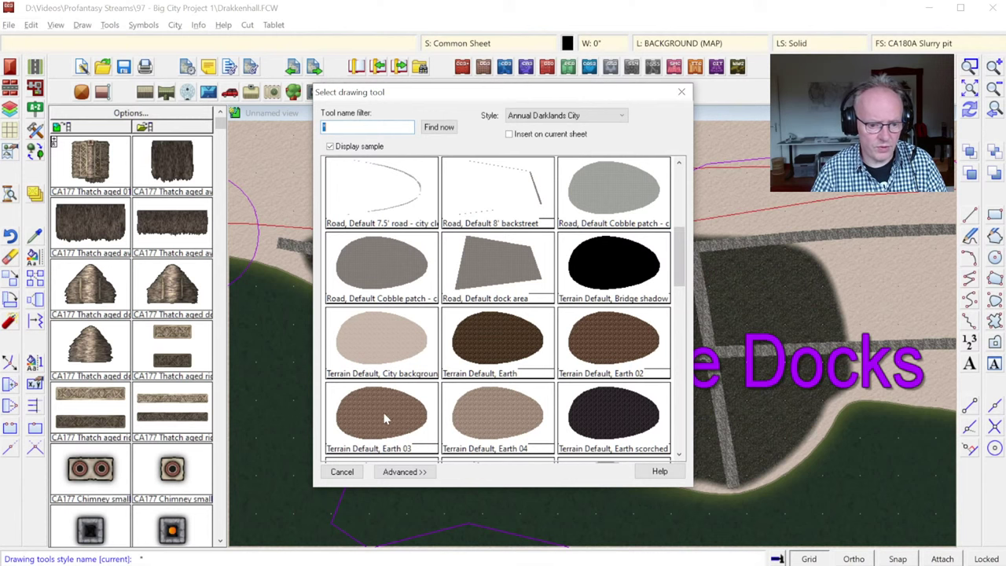
pyautogui.doubleClick(582, 343)
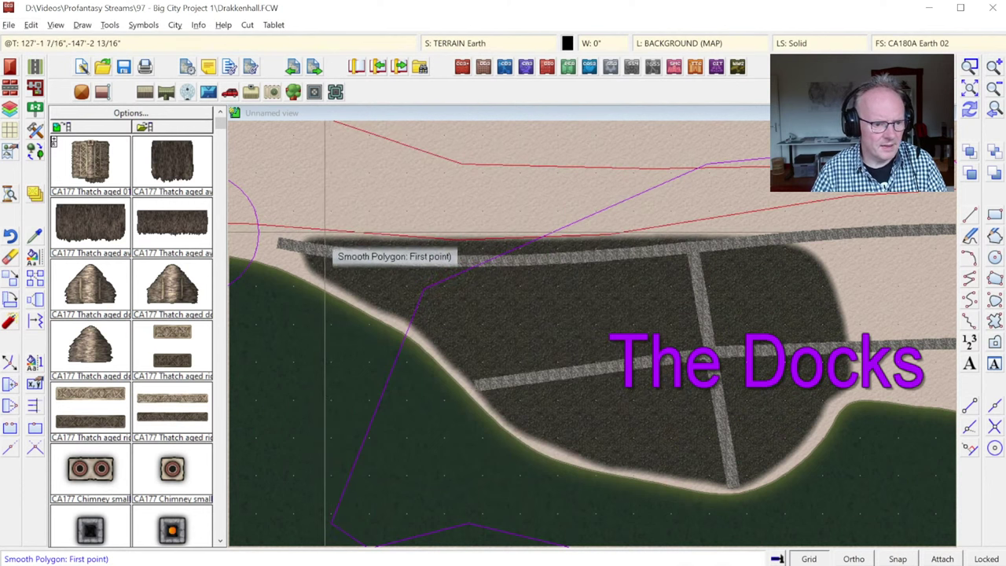
pyautogui.click(330, 246)
pyautogui.click(336, 267)
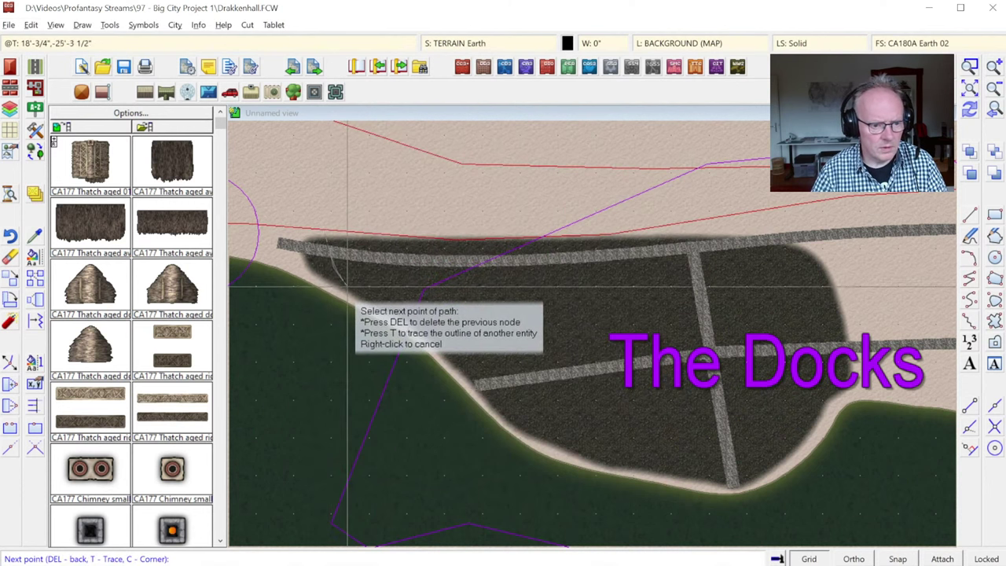
pyautogui.click(454, 332)
pyautogui.click(477, 359)
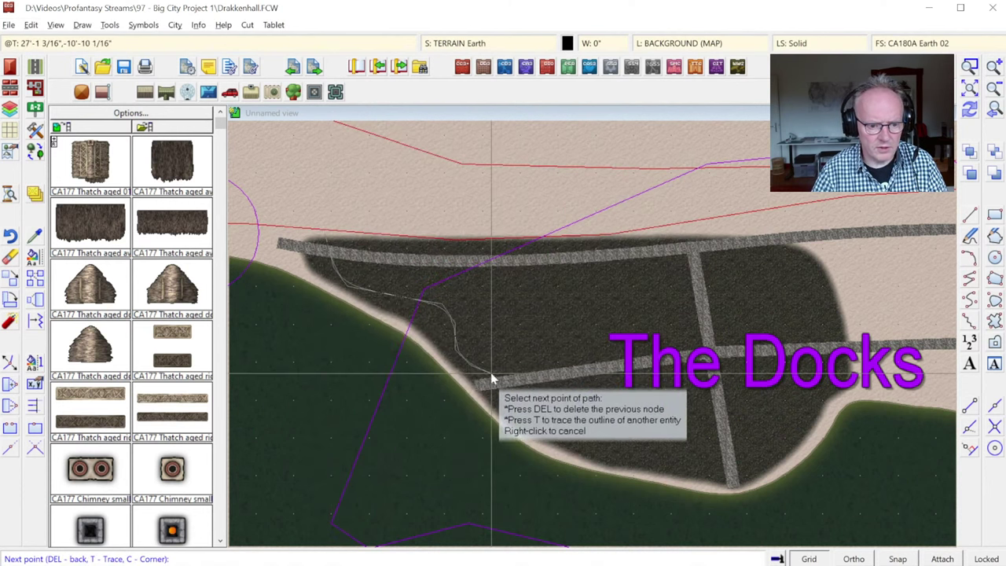
pyautogui.click(495, 389)
pyautogui.click(517, 415)
pyautogui.click(558, 433)
pyautogui.click(601, 444)
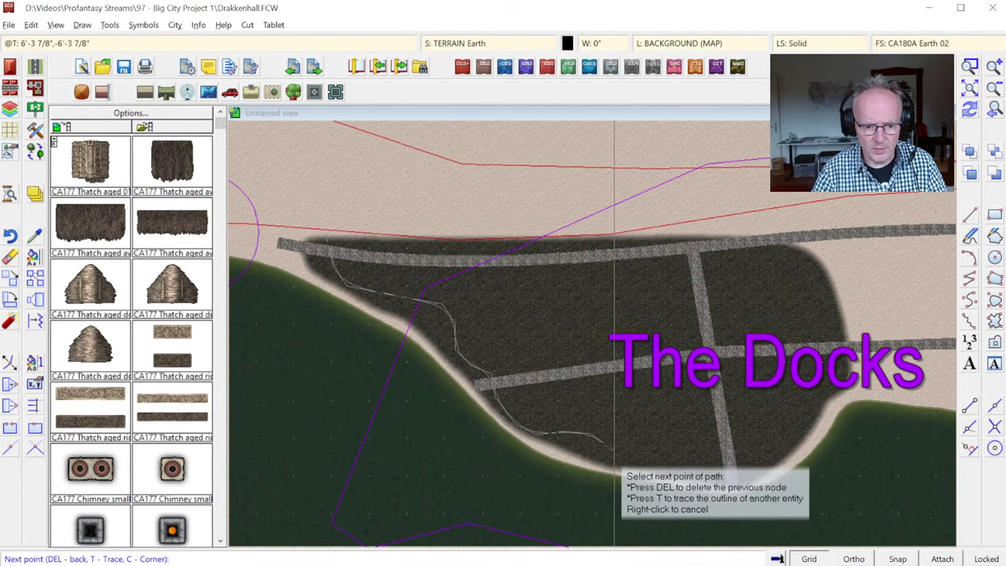
pyautogui.click(646, 463)
pyautogui.click(724, 483)
pyautogui.click(756, 469)
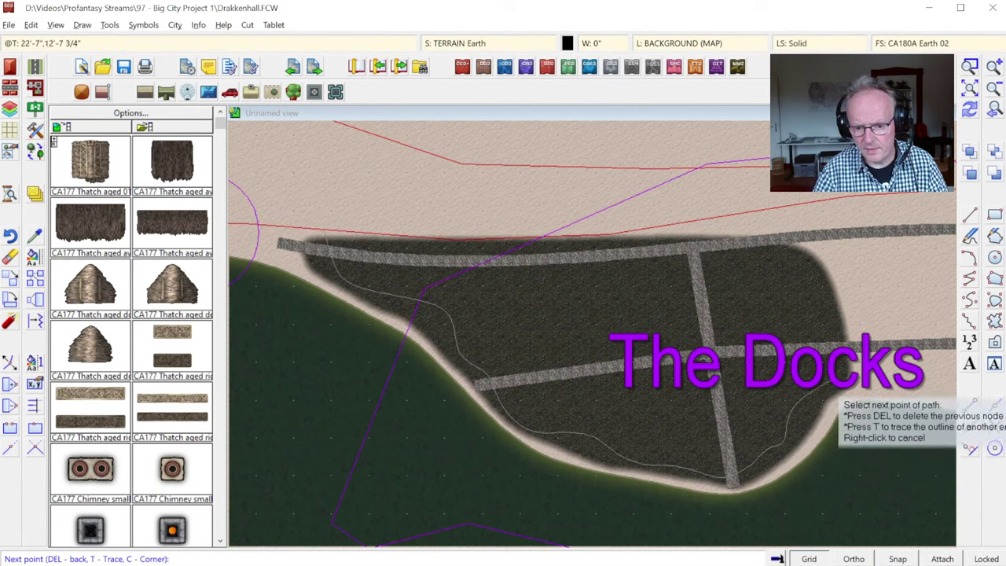
pyautogui.click(821, 385)
pyautogui.click(825, 311)
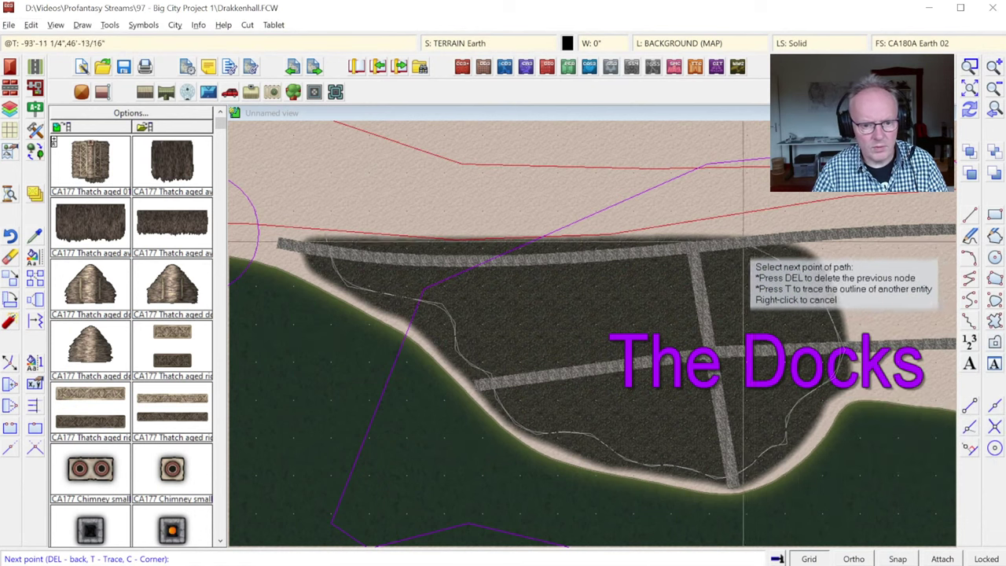
pyautogui.click(739, 240)
pyautogui.rightClick(403, 243)
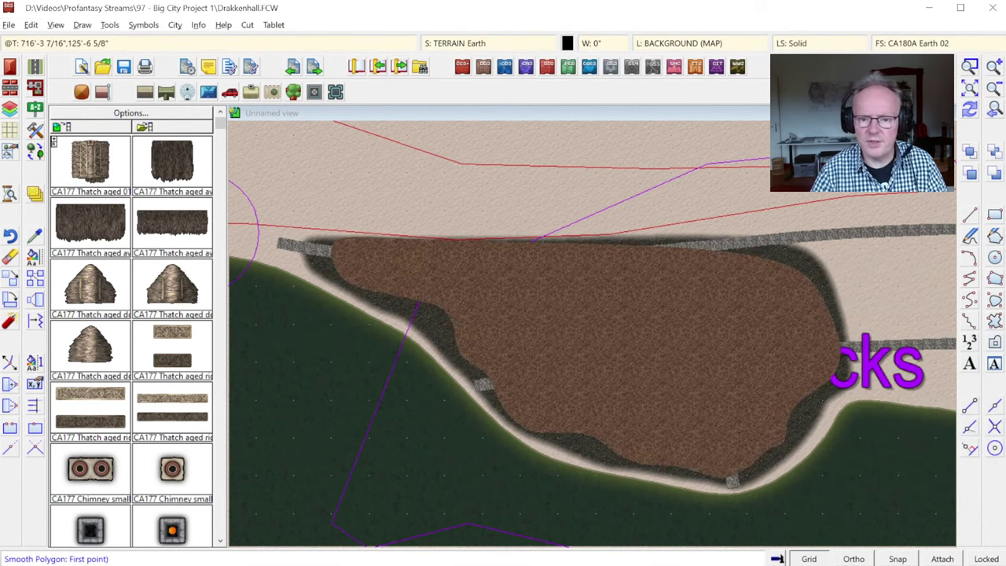
pyautogui.rightClick(684, 306)
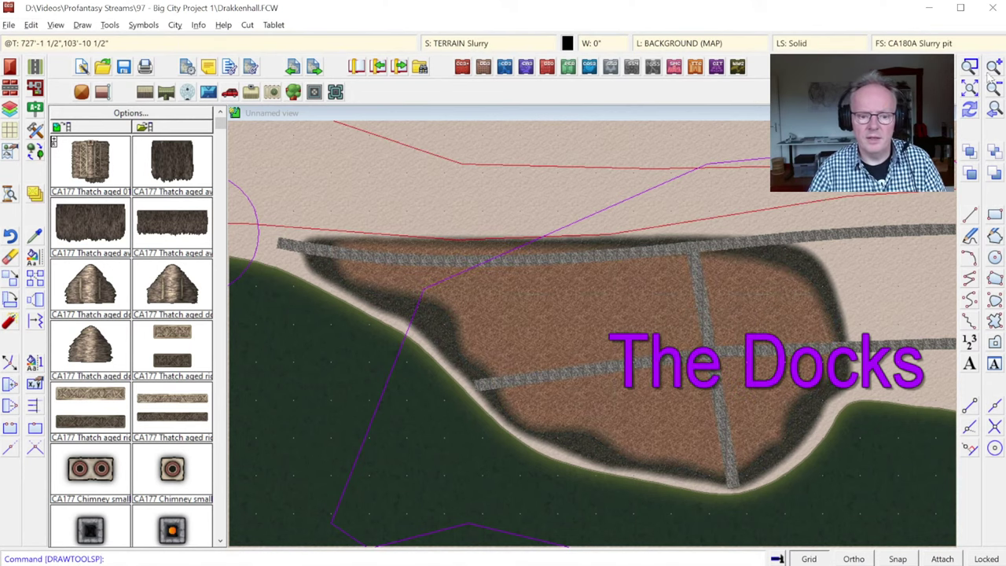
# Adopt the Earth 02 polygon's properties as the current drawing properties.
pyautogui.click(960, 88)
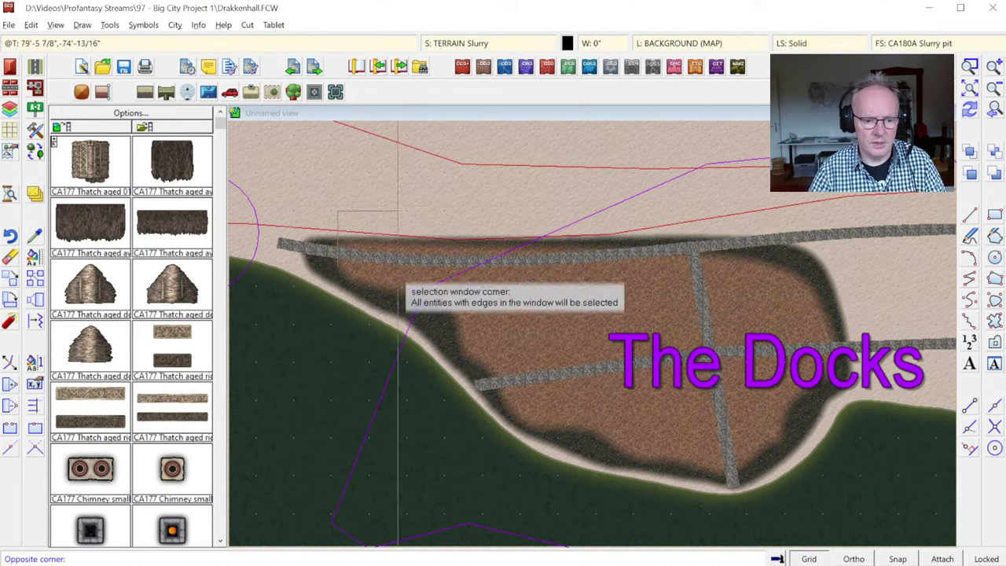
pyautogui.click(342, 220)
pyautogui.click(761, 506)
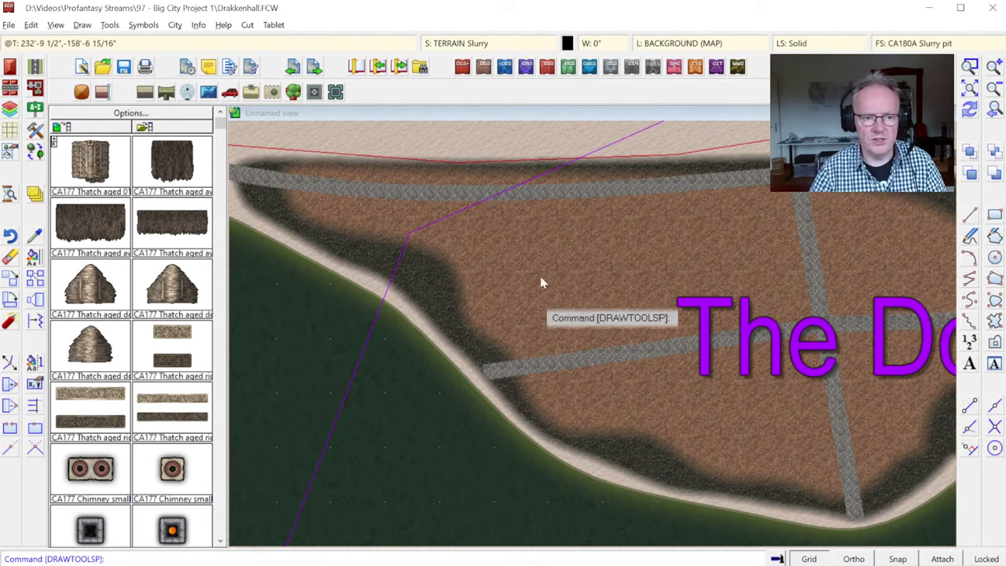
pyautogui.click(36, 238)
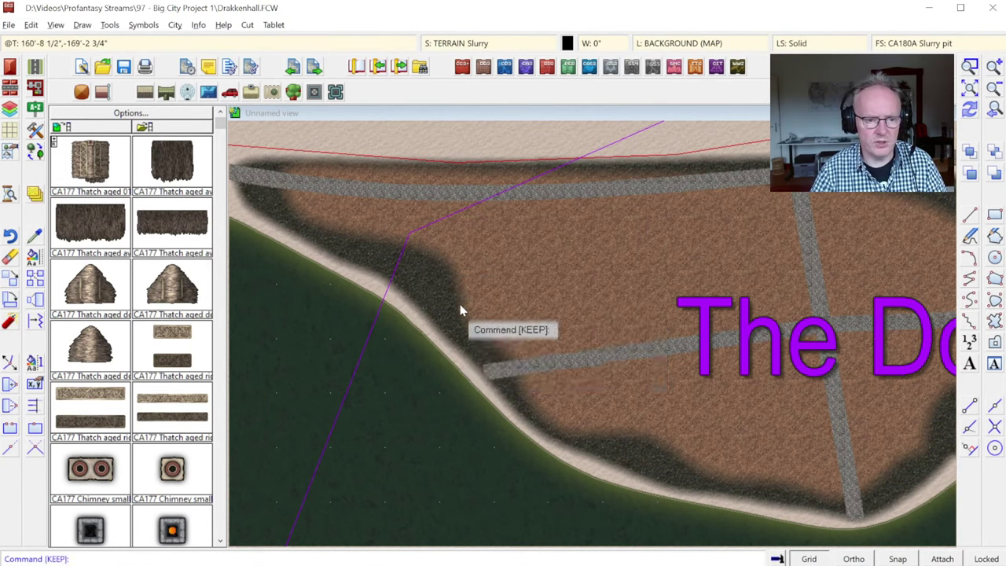
pyautogui.click(453, 279)
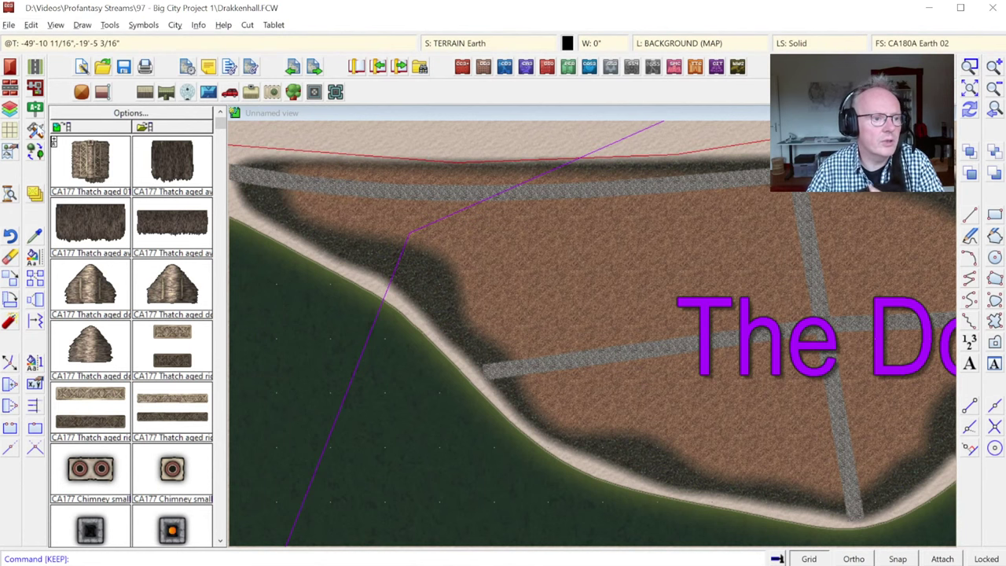
# Draw a 10' city clean road from the northern main road south to the east-west road, west of The Docks label.
pyautogui.click(9, 66)
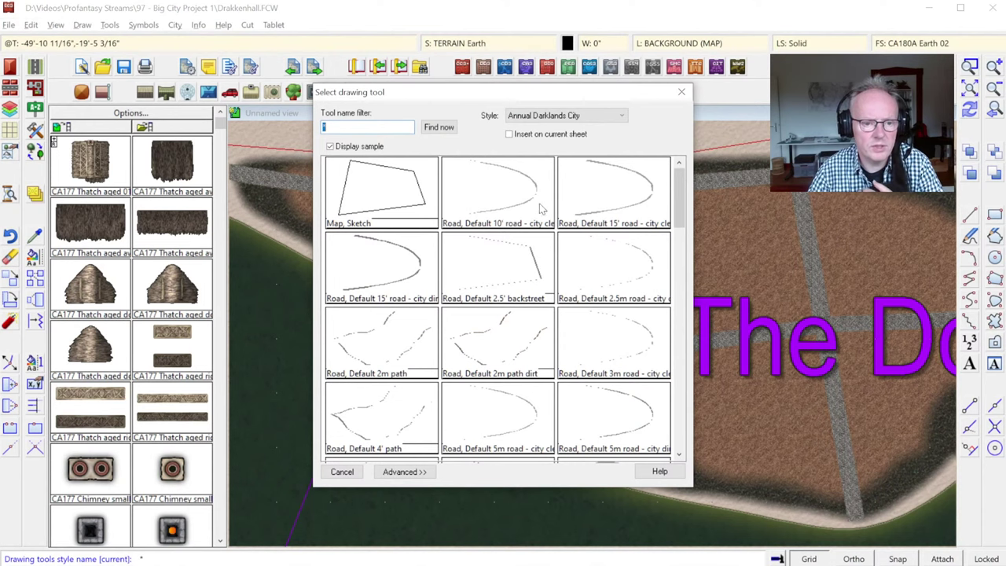
pyautogui.doubleClick(507, 196)
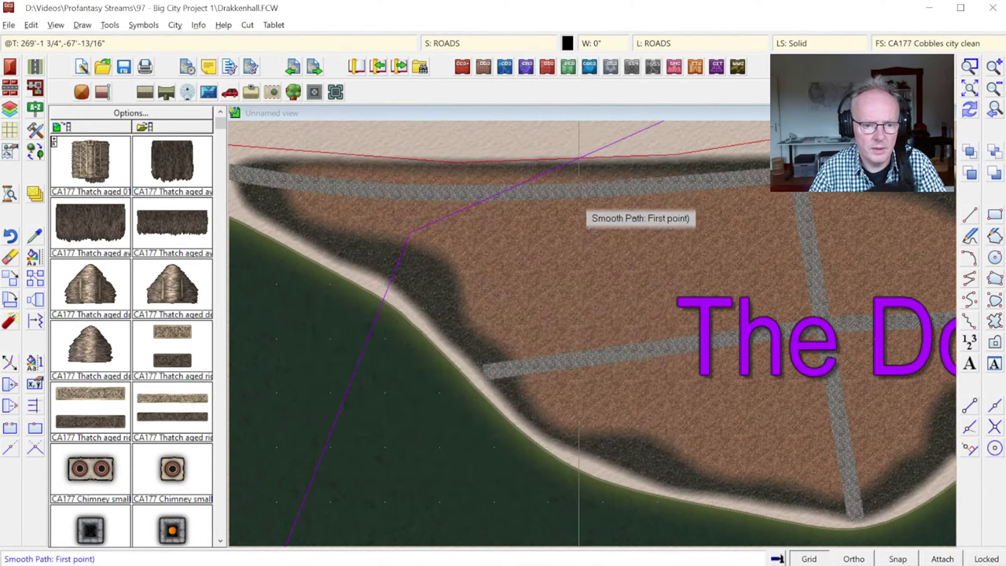
pyautogui.click(566, 190)
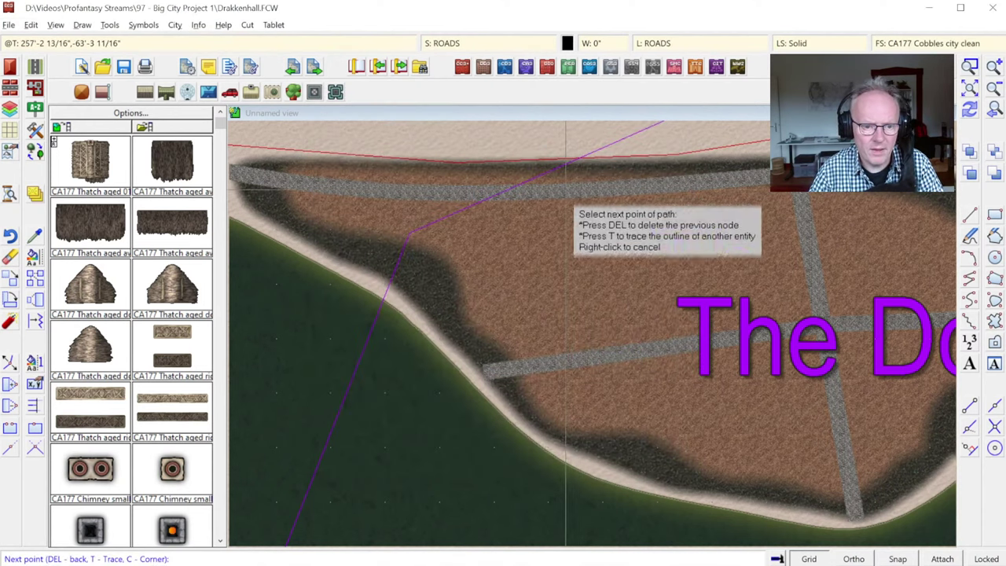
pyautogui.click(593, 360)
pyautogui.rightClick(593, 361)
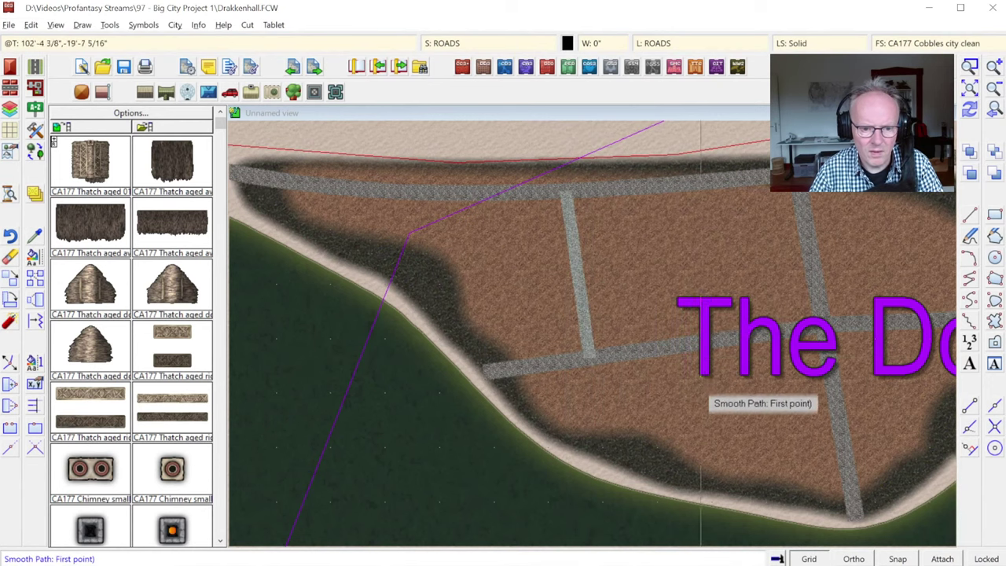
# Draw a curved 10' city clean road from the east-west road southeast to the north-south road below The Docks label.
pyautogui.click(638, 360)
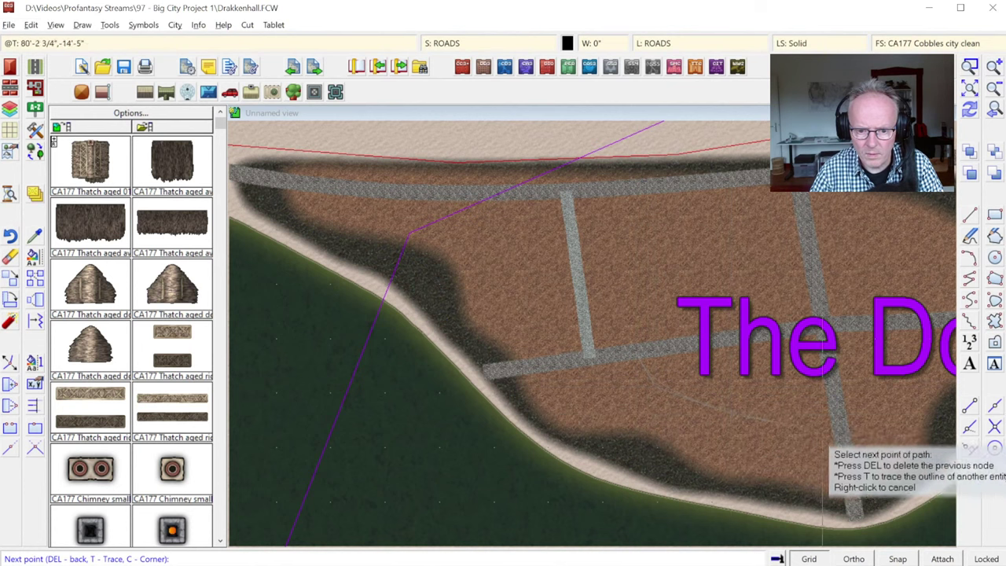
pyautogui.click(834, 422)
pyautogui.rightClick(835, 422)
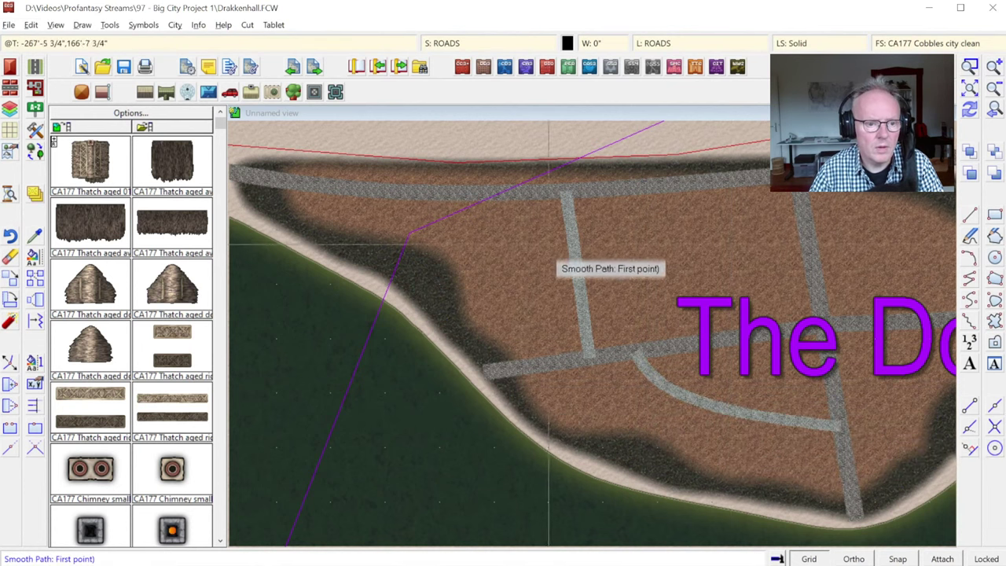
# Draw a curved 10' city clean road from the western north-south side road west to the shore path.
pyautogui.click(575, 259)
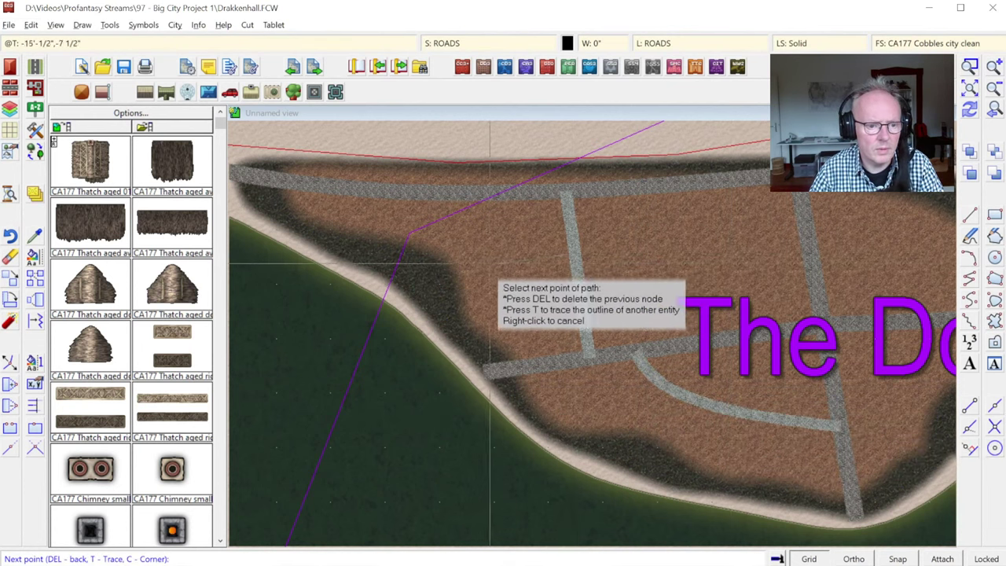
pyautogui.click(393, 284)
pyautogui.rightClick(393, 284)
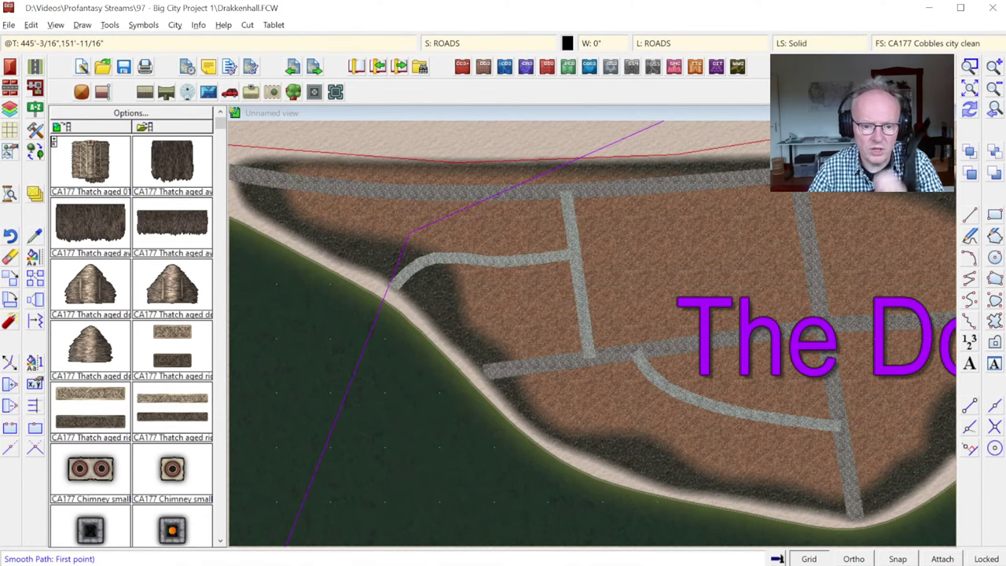
# Send the 10' city clean side roads to the back of their sheet, beneath the main roads.
pyautogui.click(994, 211)
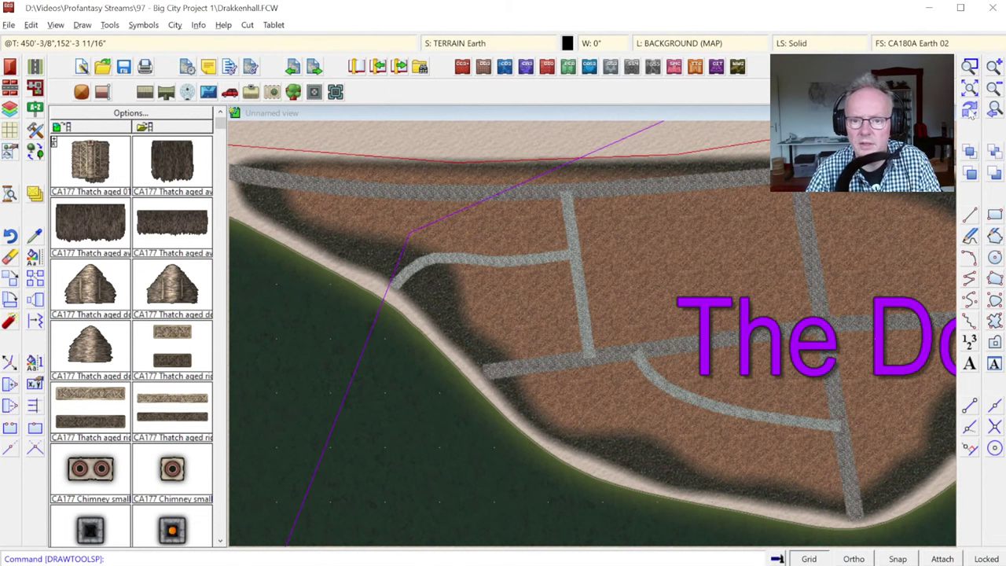
pyautogui.click(994, 157)
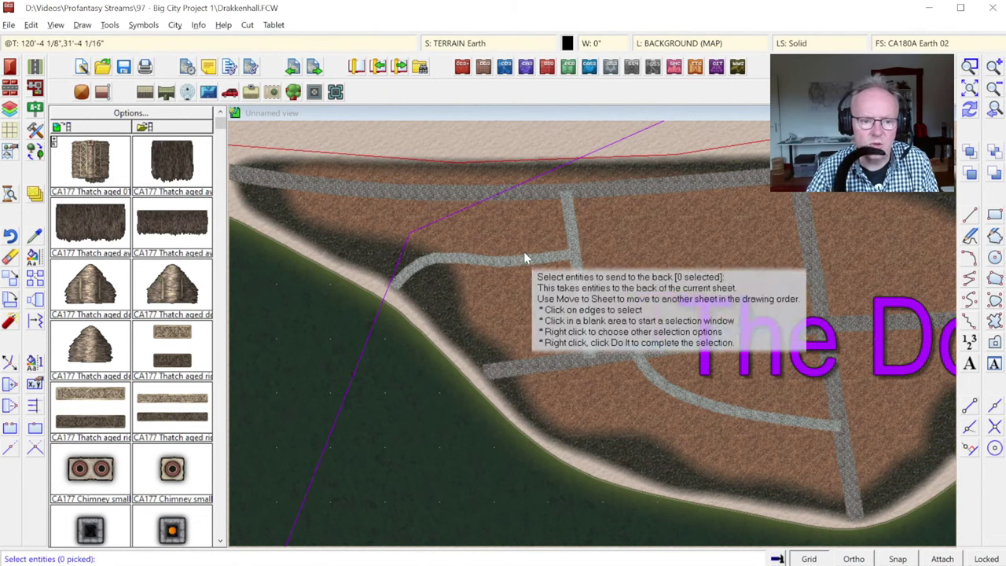
pyautogui.rightClick(576, 268)
pyautogui.click(628, 273)
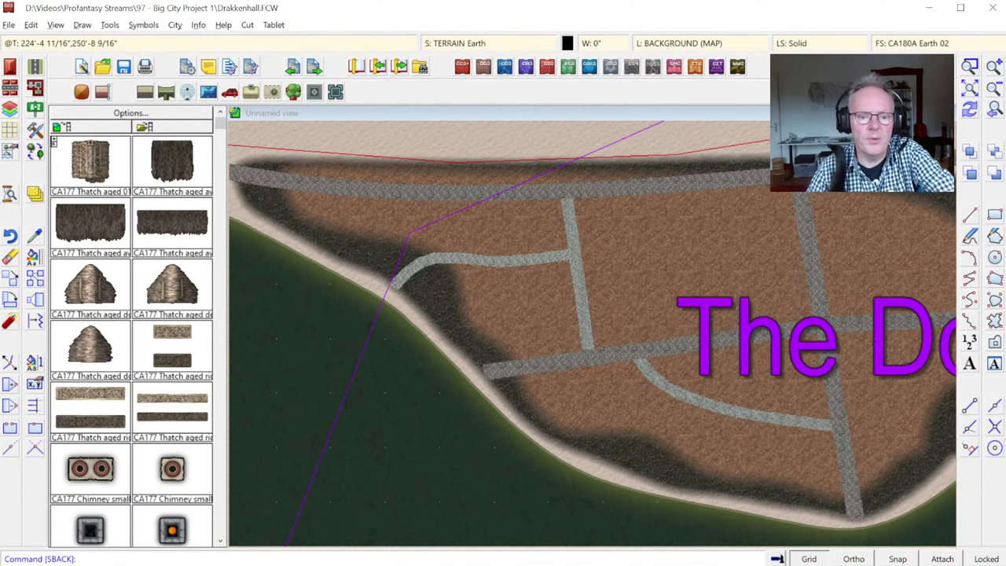
# Examine the drawing's sheet order and sheet effects without changing them.
pyautogui.click(491, 41)
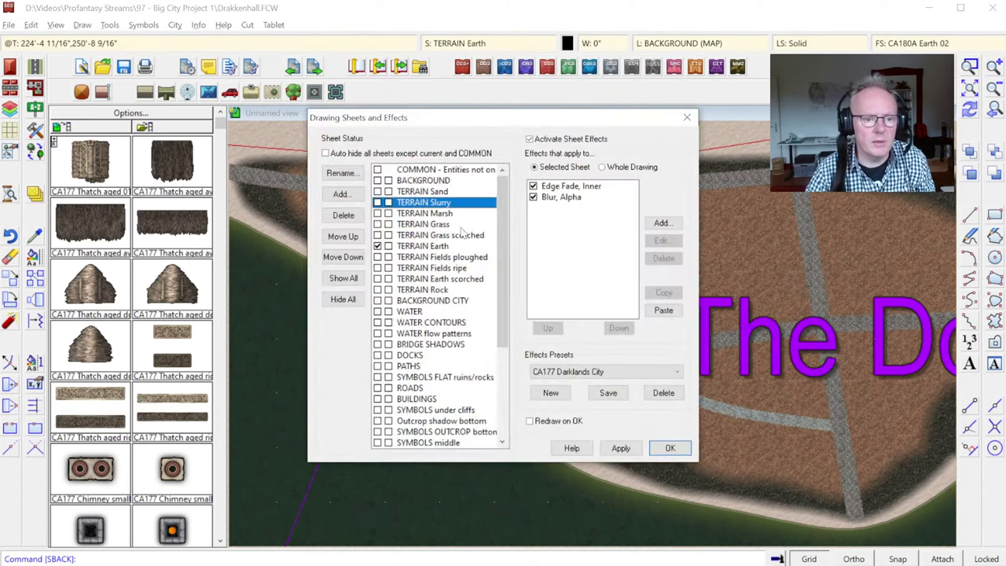
pyautogui.moveTo(502, 231); pyautogui.dragTo(519, 302)
pyautogui.scroll(4, 507, 294)
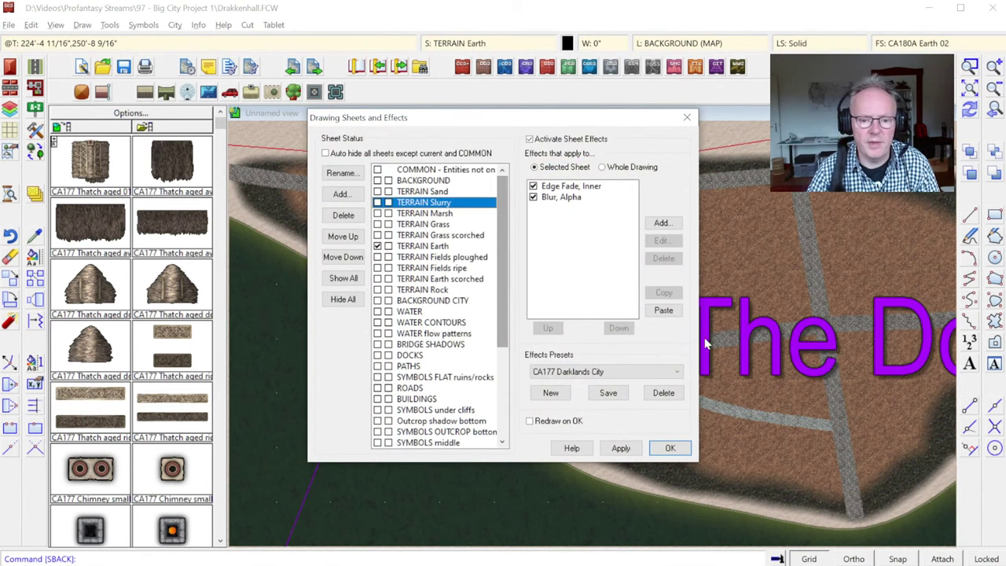
pyautogui.press('Escape')
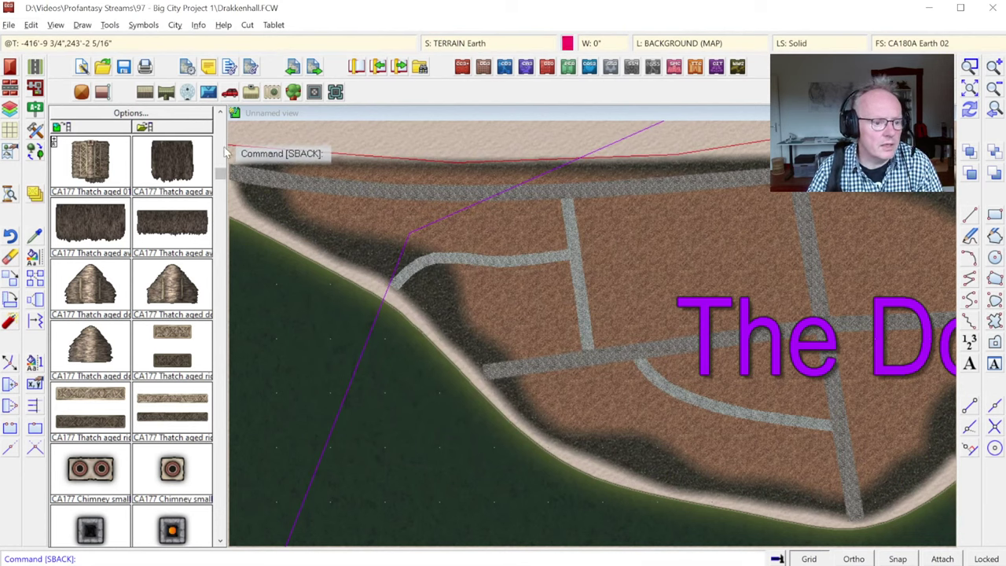
# Expand the CA177 Tile aged house collection in the symbol catalog.
pyautogui.scroll(-10, 223, 179)
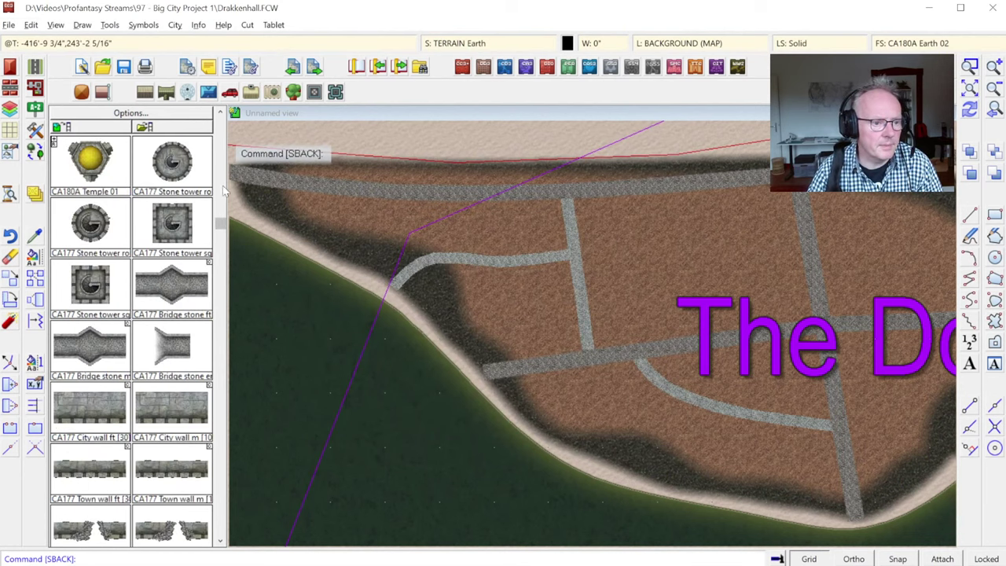
pyautogui.scroll(5, 223, 174)
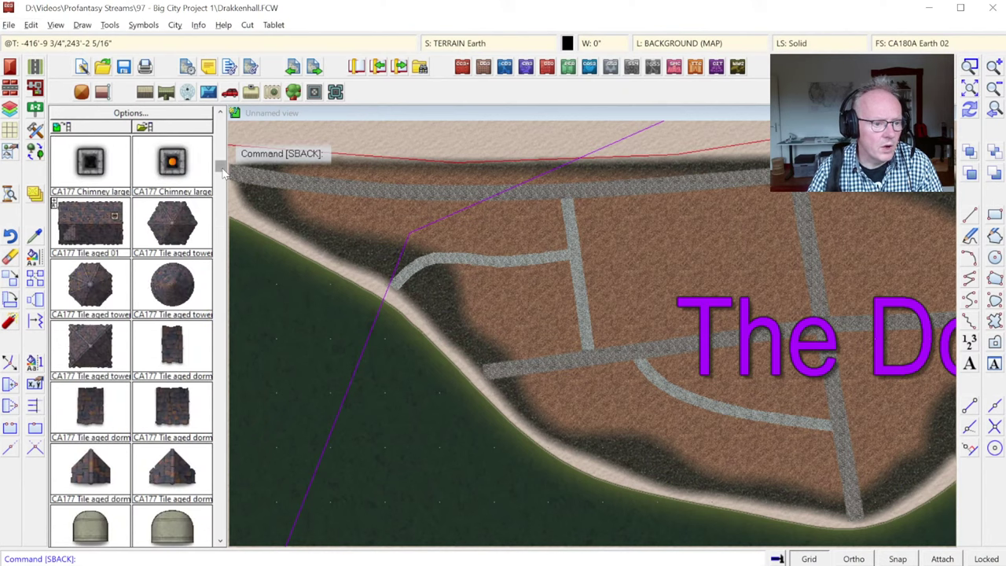
pyautogui.click(57, 206)
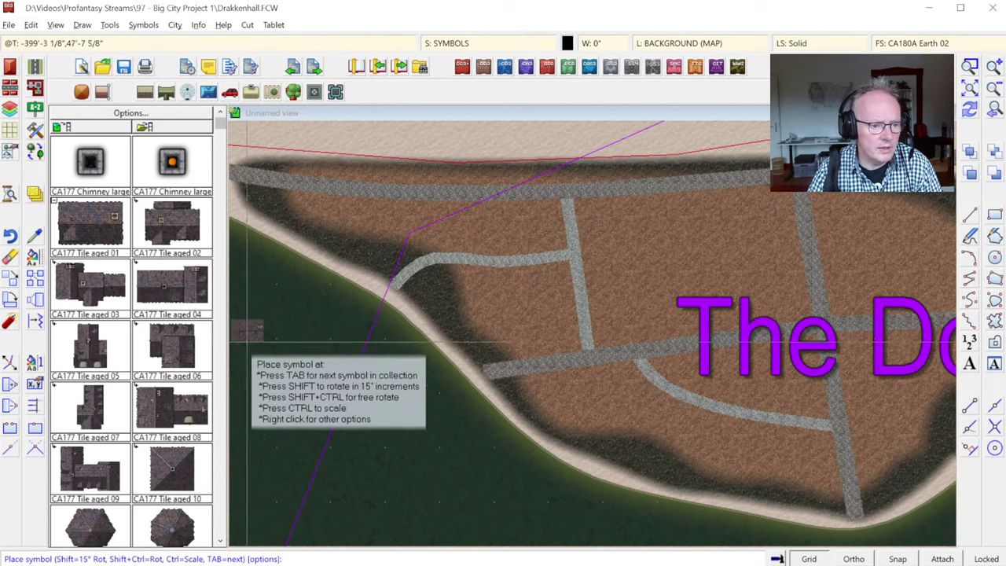
pyautogui.rightClick(230, 383)
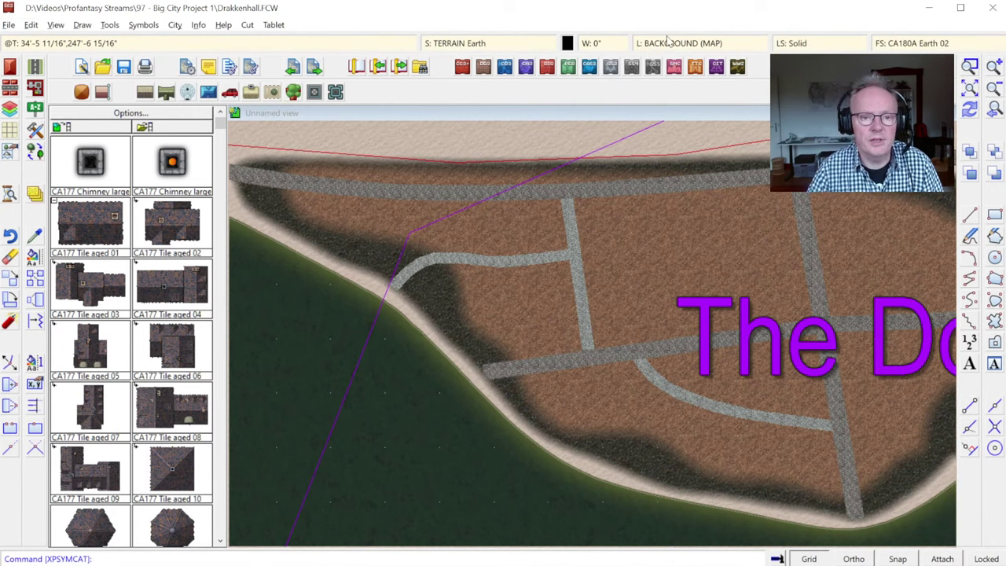
# Examine the building layers in the layer list, such as BLDG (MILITARY) and BLDNG (HOUSE 1).
pyautogui.click(667, 46)
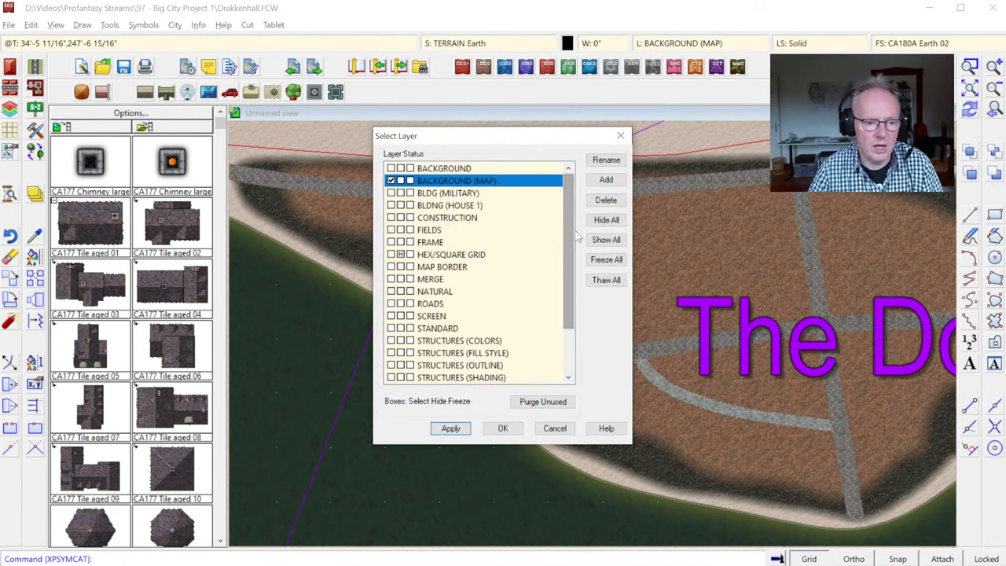
pyautogui.click(451, 207)
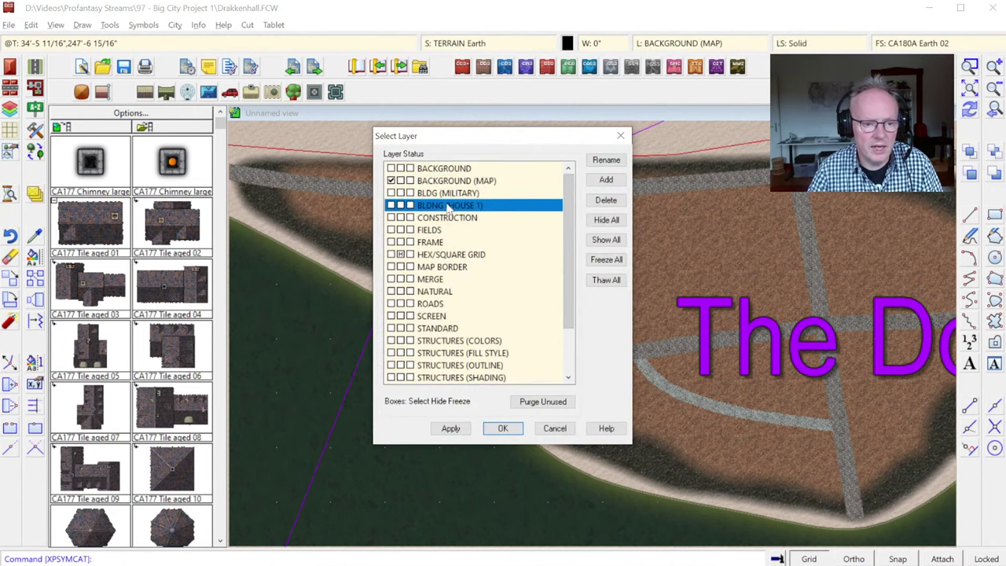
pyautogui.click(454, 194)
pyautogui.click(459, 206)
pyautogui.click(464, 195)
pyautogui.click(460, 208)
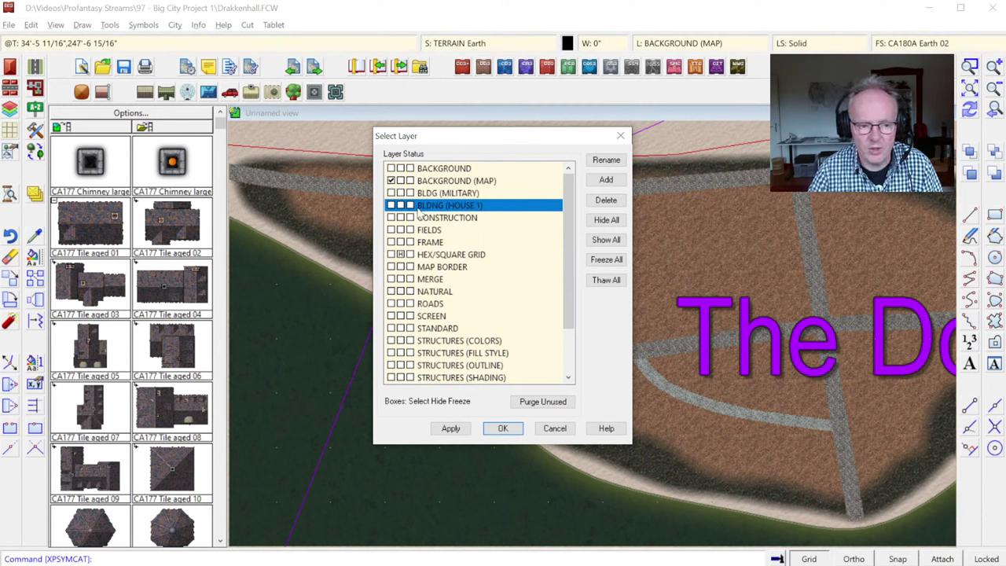
pyautogui.click(555, 428)
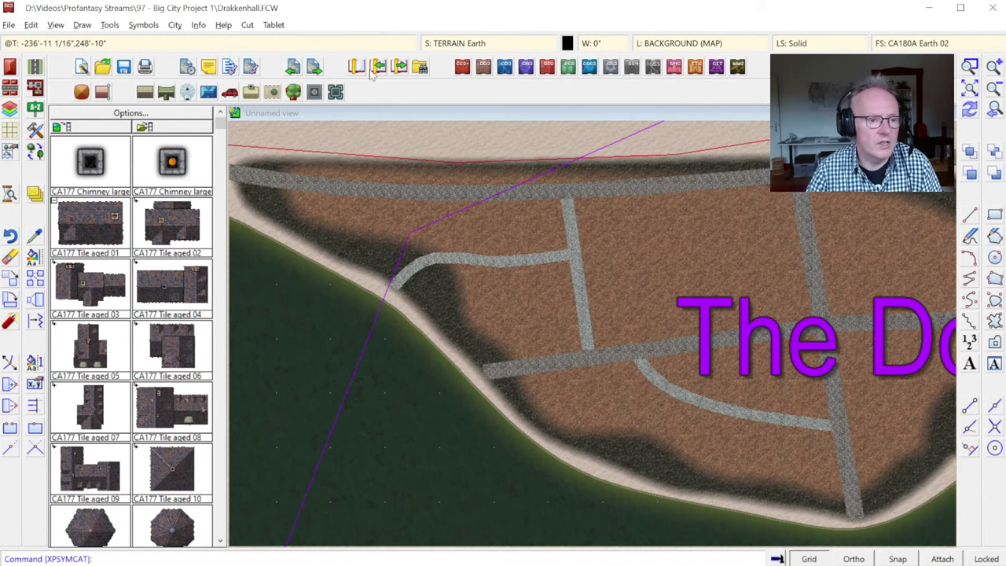
# Add the standard city layers to the drawing.
pyautogui.click(175, 26)
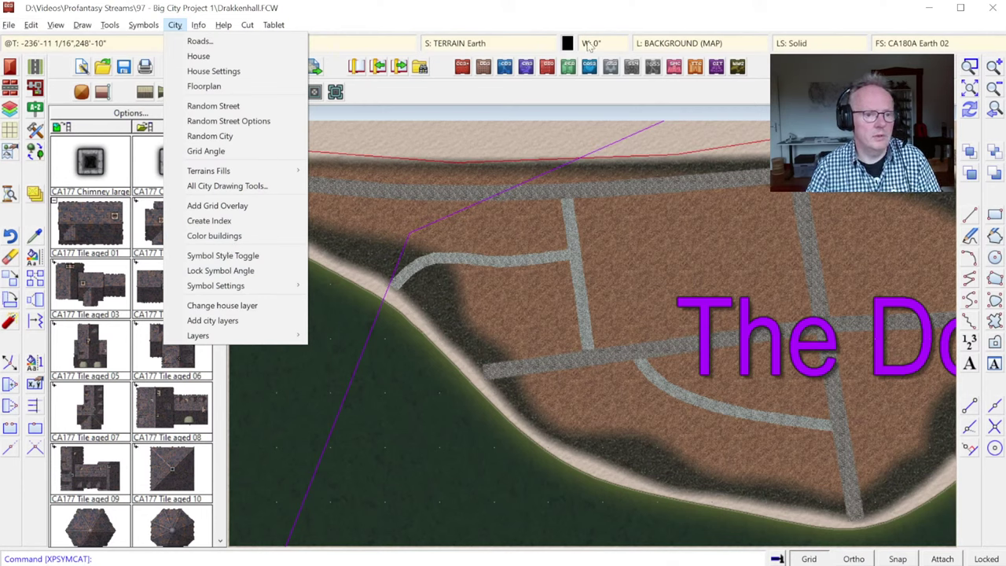
pyautogui.click(511, 72)
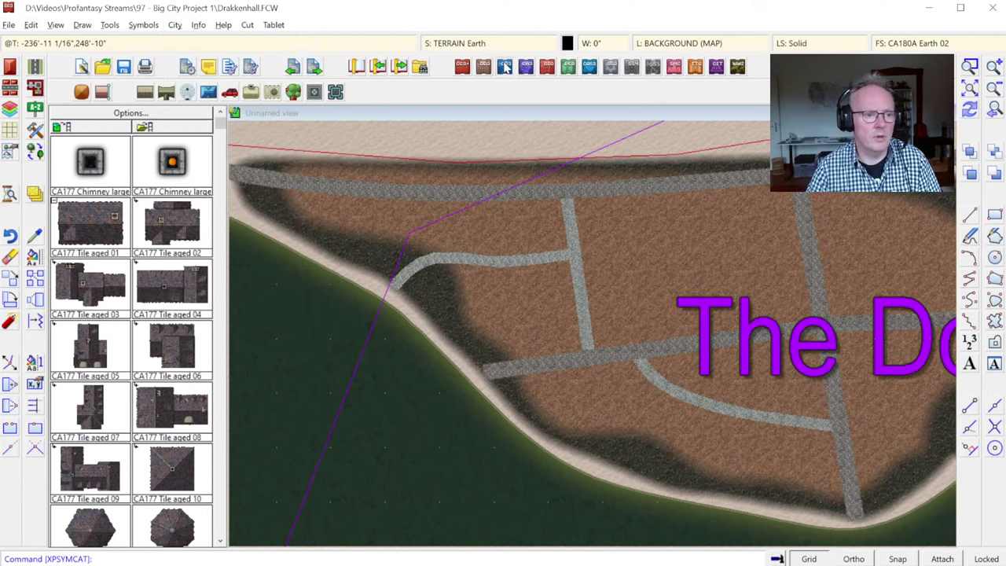
pyautogui.click(175, 24)
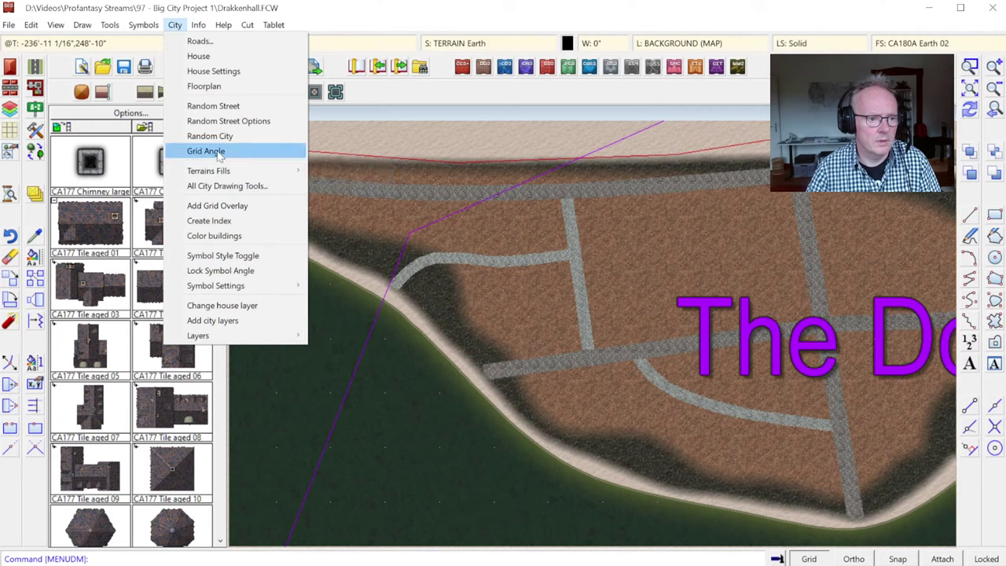
pyautogui.click(211, 320)
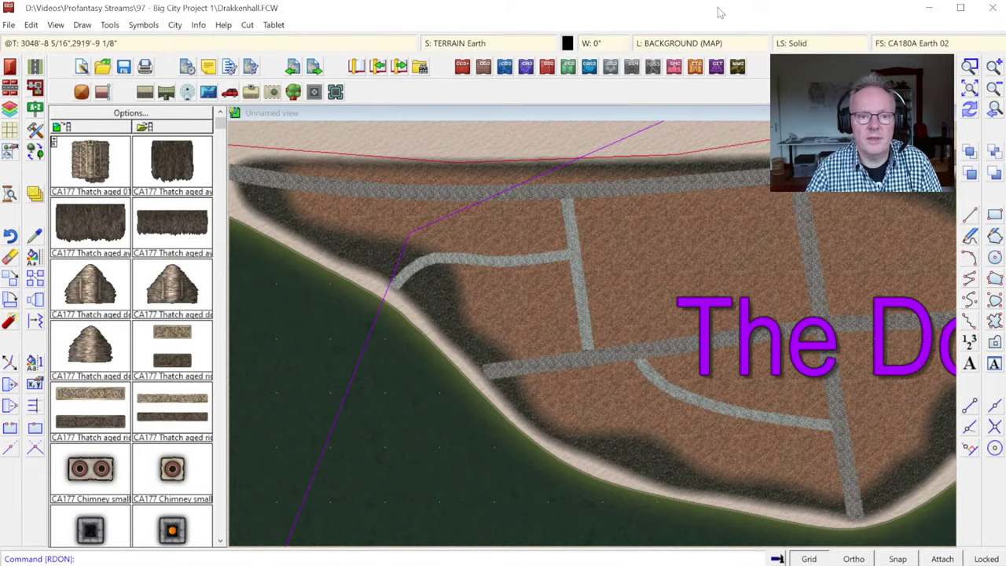
# Make BLDNG (INDUSTRY) the current layer and set the drawing color to orange-brown 148.
pyautogui.click(679, 44)
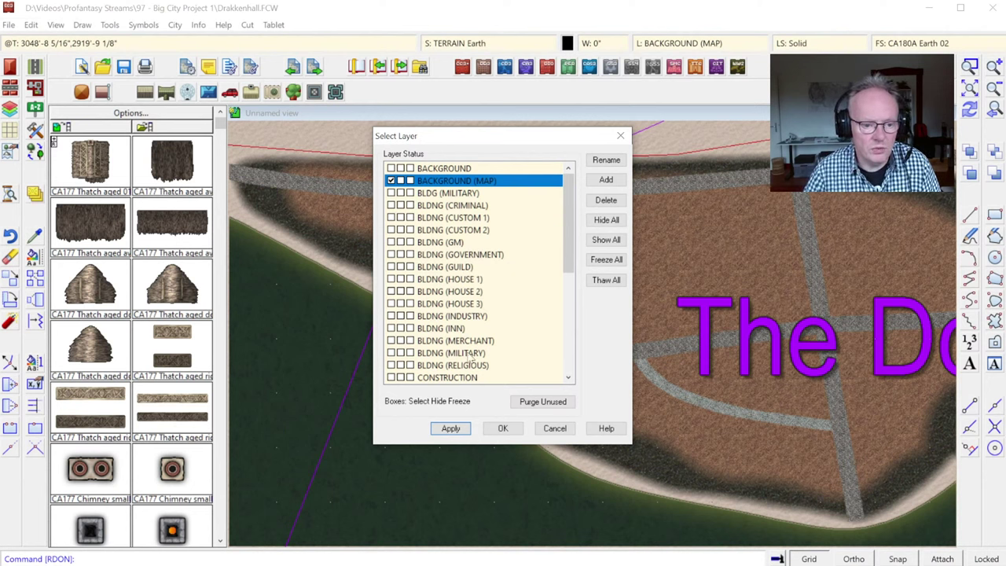
pyautogui.click(391, 316)
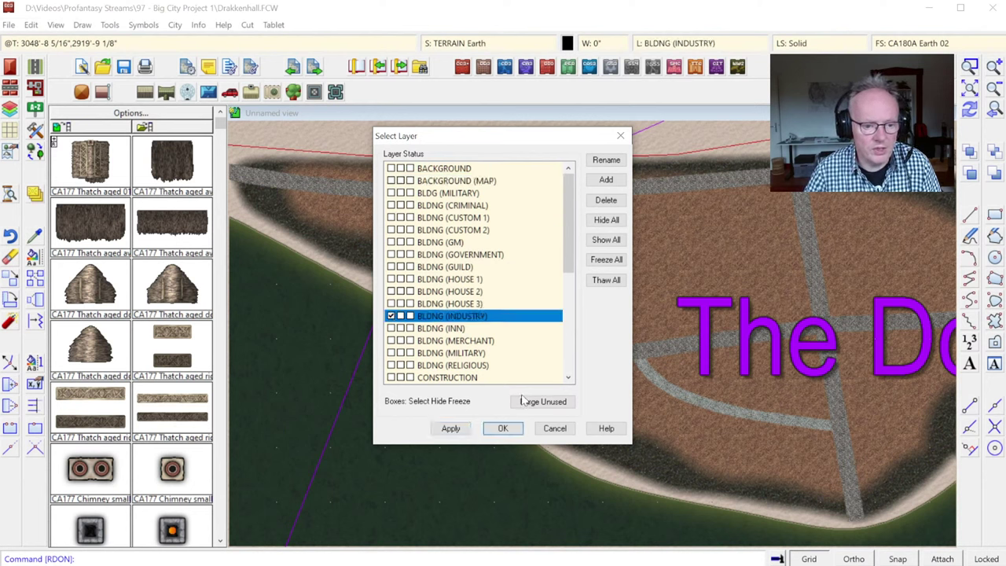
pyautogui.click(503, 428)
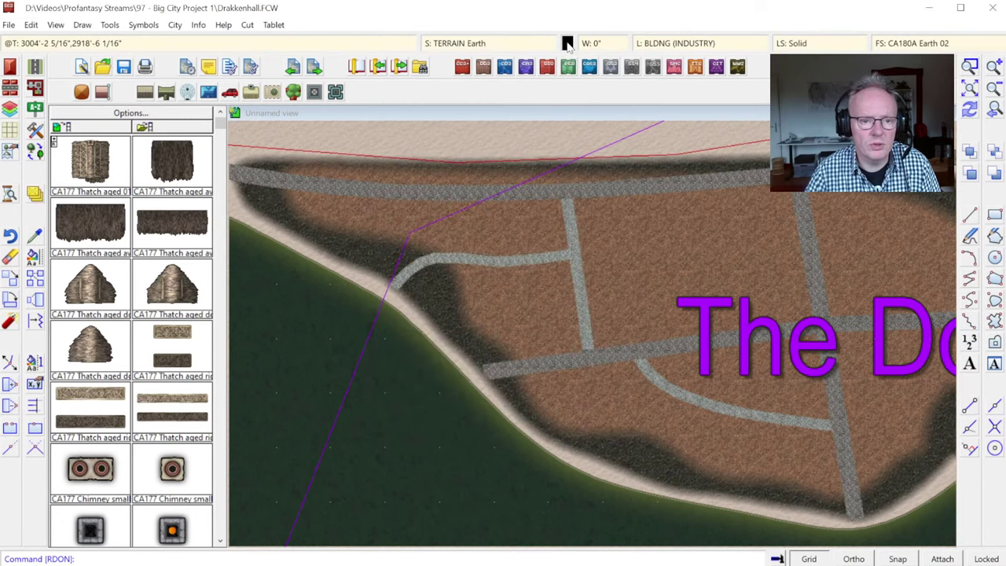
pyautogui.click(567, 43)
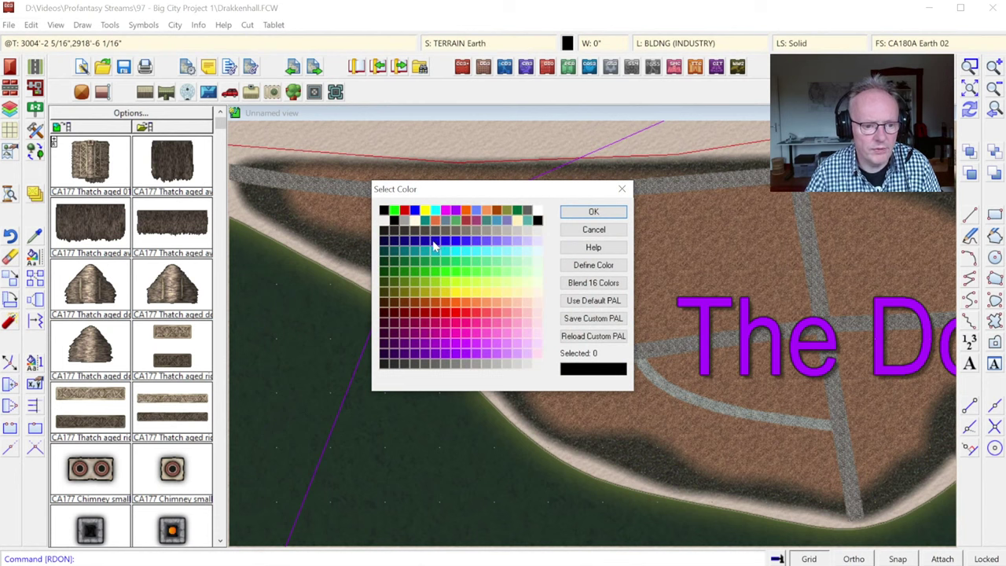
pyautogui.click(422, 308)
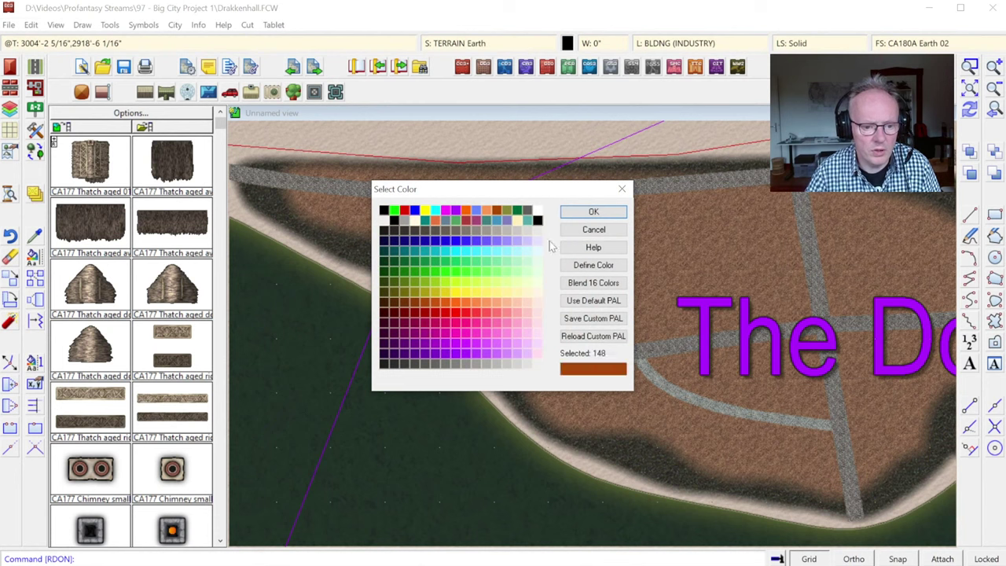
pyautogui.click(585, 212)
# Place one CA177 Tile aged 03 house just north of the east-west road's western end, aligned to the road.
pyautogui.scroll(-3, 216, 408)
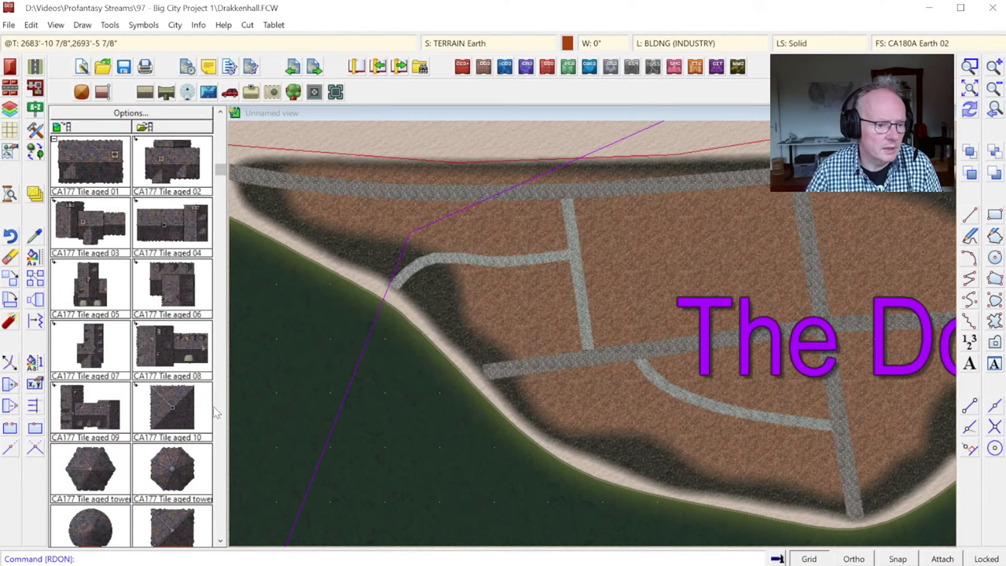
pyautogui.click(98, 229)
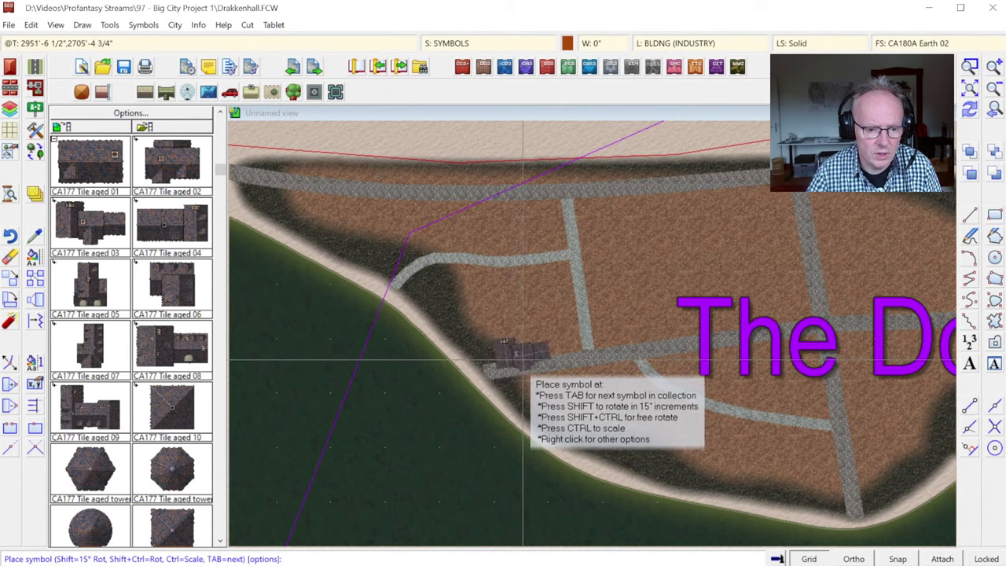
pyautogui.press('shift')
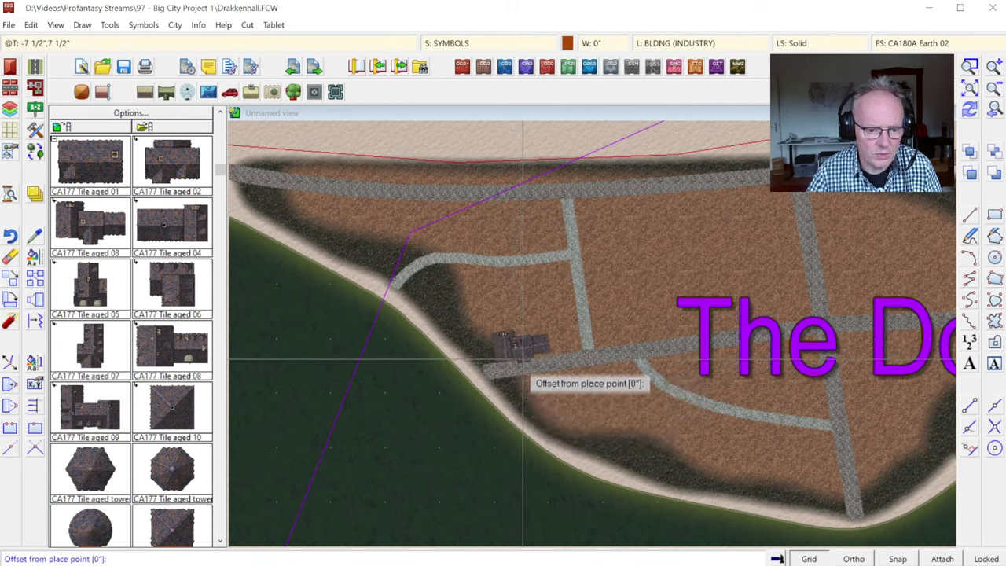
pyautogui.click(521, 357)
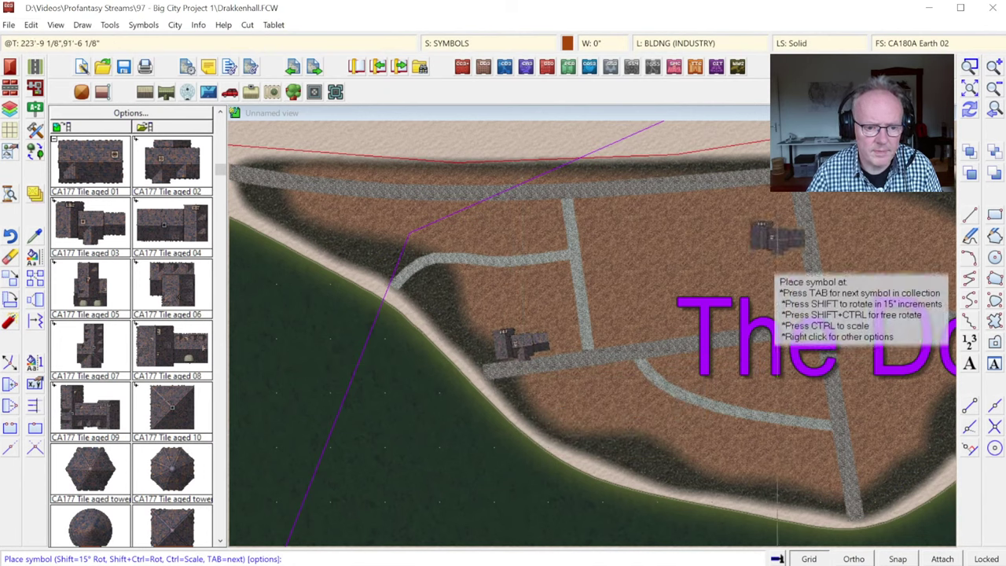
pyautogui.click(970, 66)
pyautogui.click(457, 347)
pyautogui.click(579, 415)
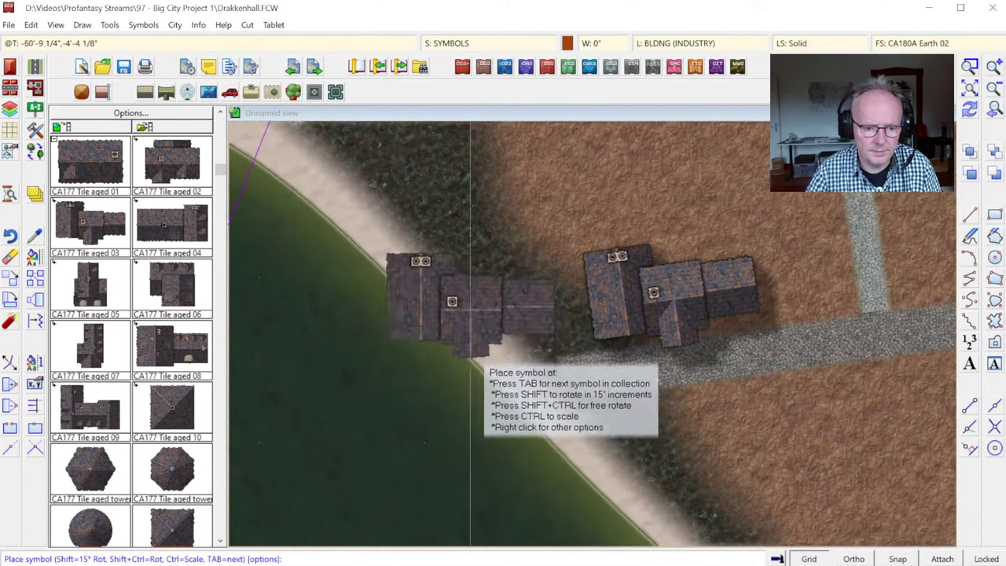
pyautogui.rightClick(432, 300)
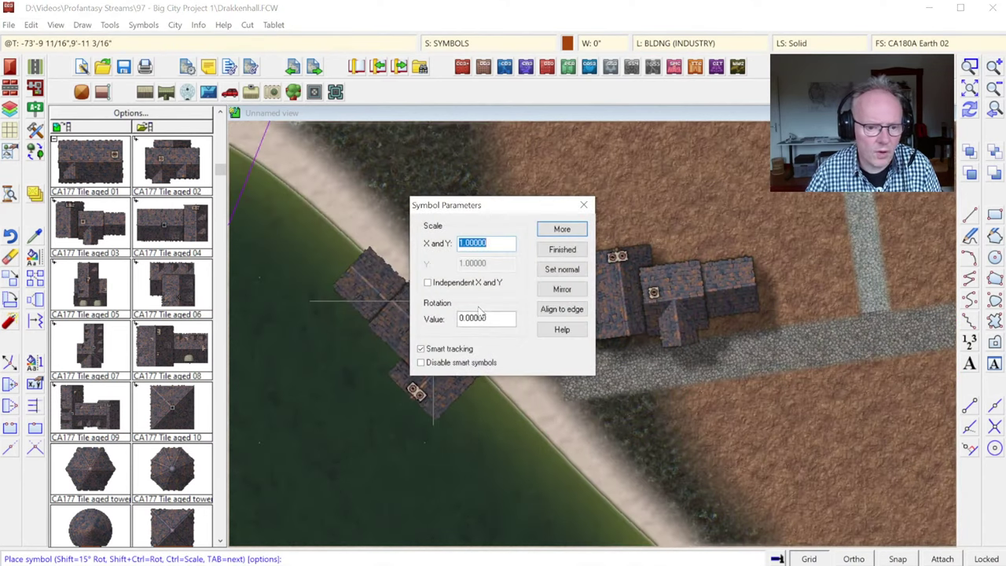
pyautogui.click(561, 249)
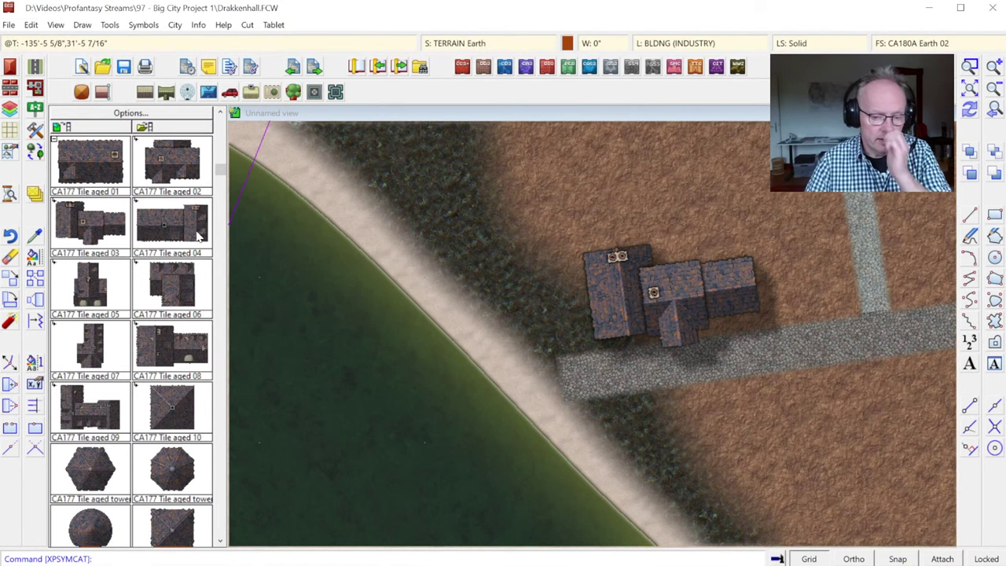
# Display all BLDNG layers with color instead of shaded roofs.
pyautogui.click(174, 24)
pyautogui.moveTo(201, 339)
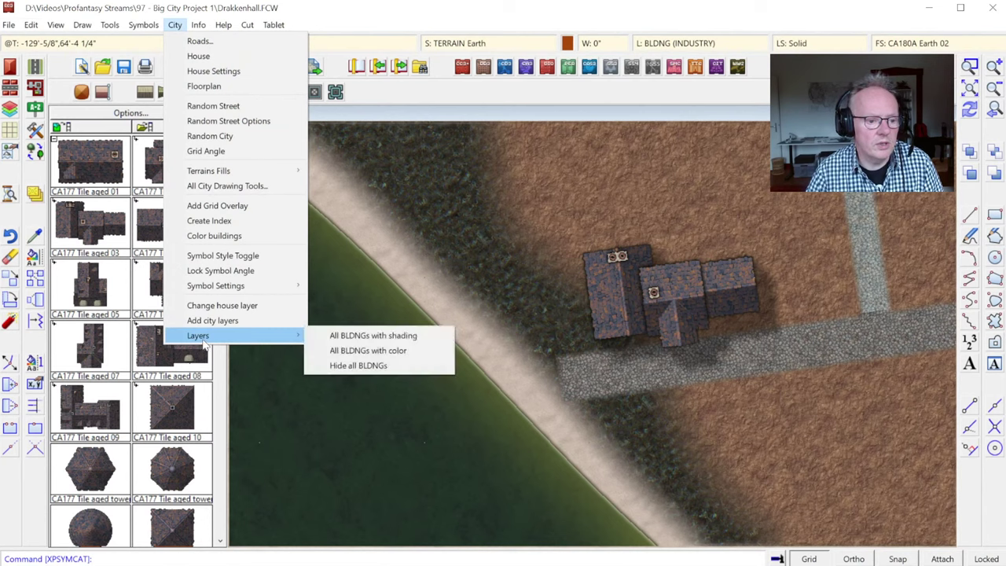
pyautogui.click(373, 354)
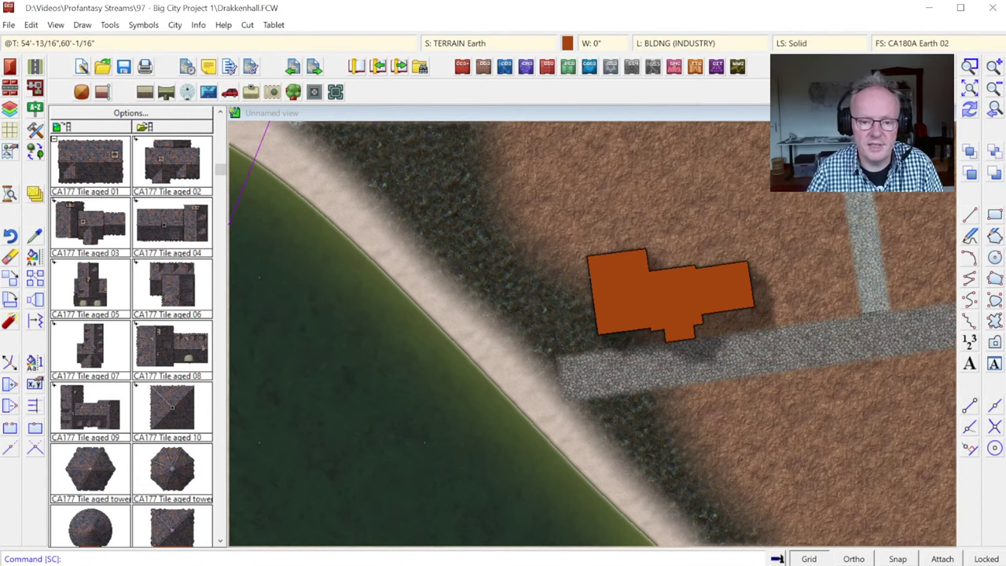
pyautogui.click(995, 89)
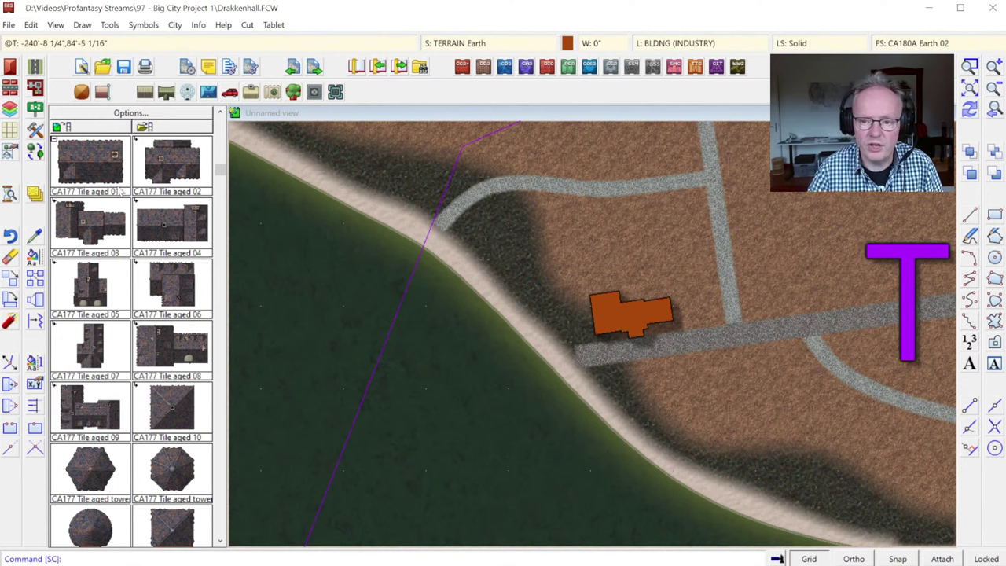
# Build a row of random houses along the south side of the east-west road, starting at the road's western end.
pyautogui.click(10, 91)
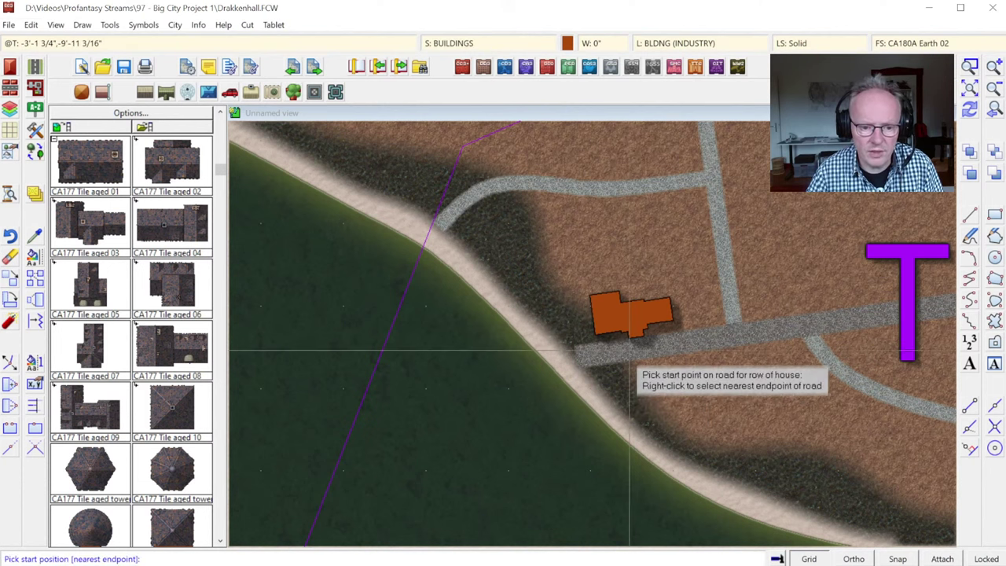
pyautogui.click(608, 381)
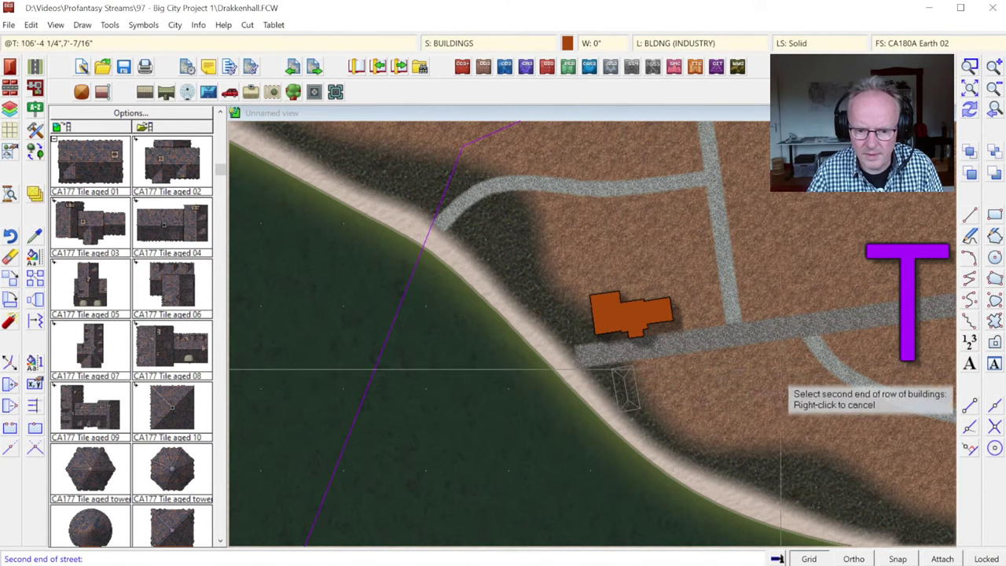
pyautogui.click(788, 368)
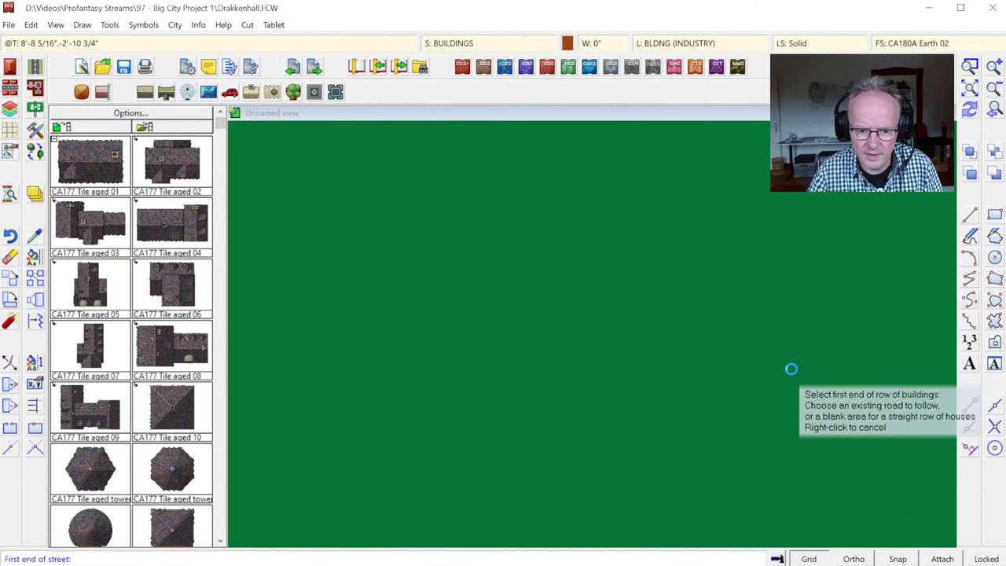
pyautogui.click(969, 66)
pyautogui.click(566, 284)
pyautogui.click(802, 429)
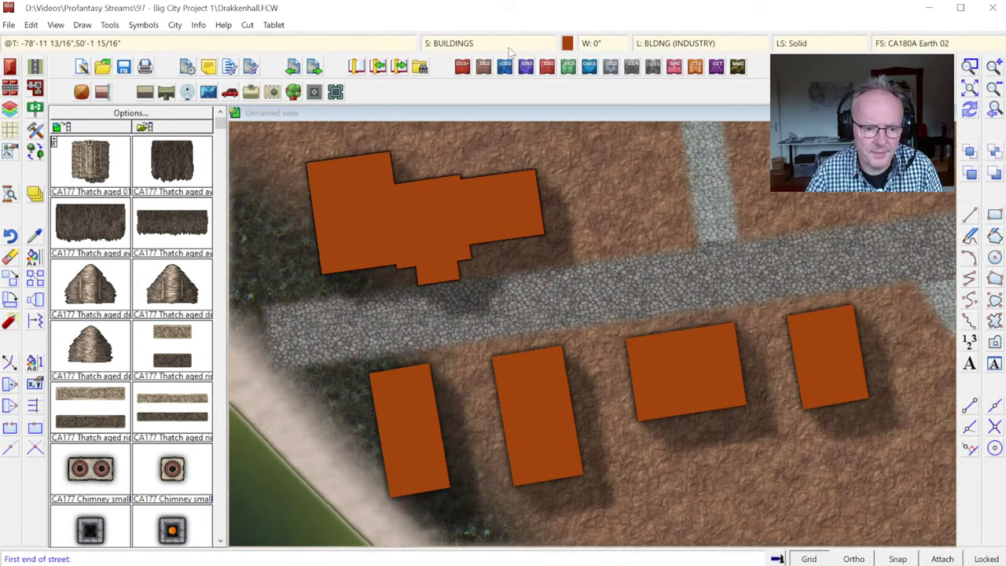
# Display all BLDNG layers with shading instead of flat color.
pyautogui.click(143, 24)
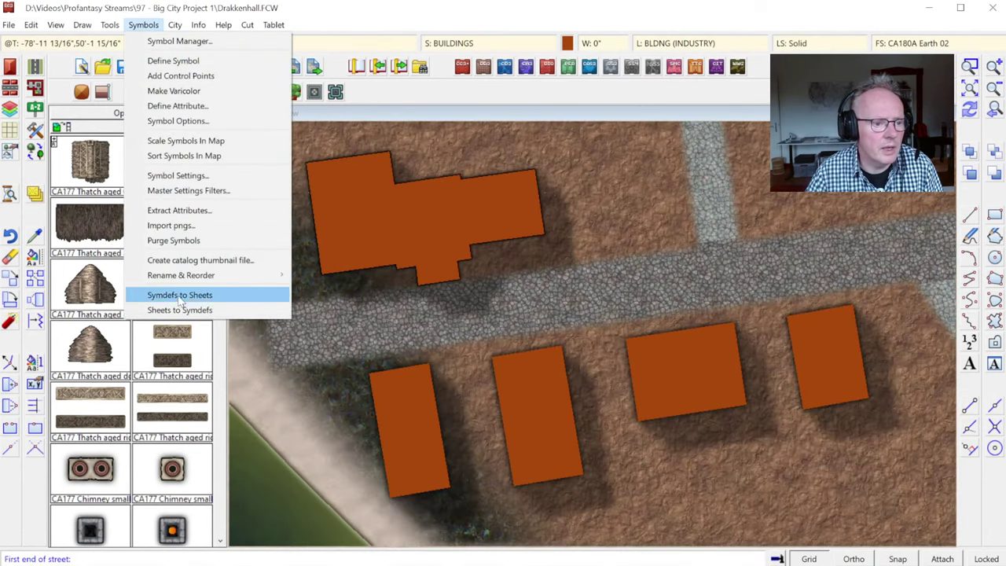
pyautogui.press('Escape')
pyautogui.press('Right')
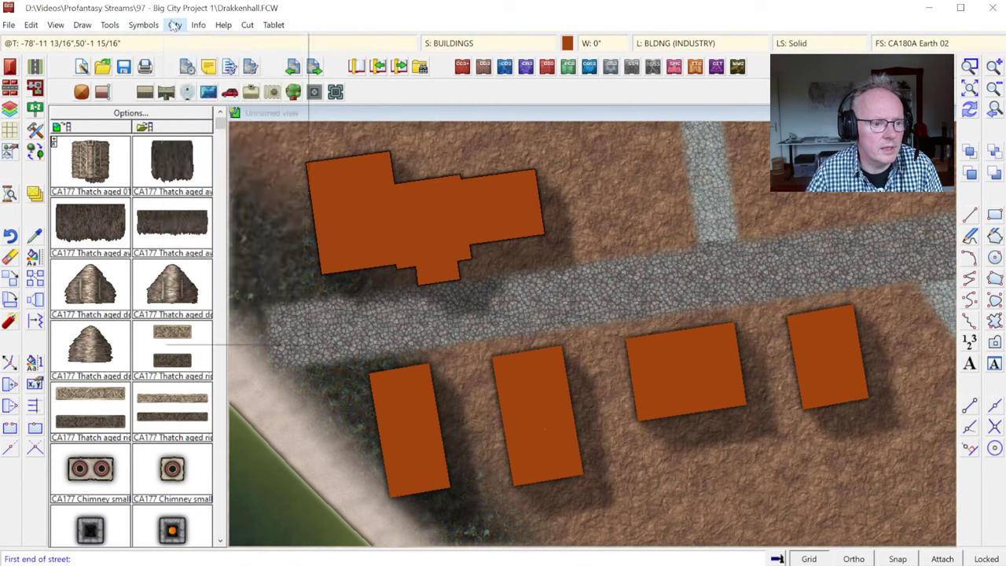
pyautogui.press('Down')
pyautogui.moveTo(216, 338)
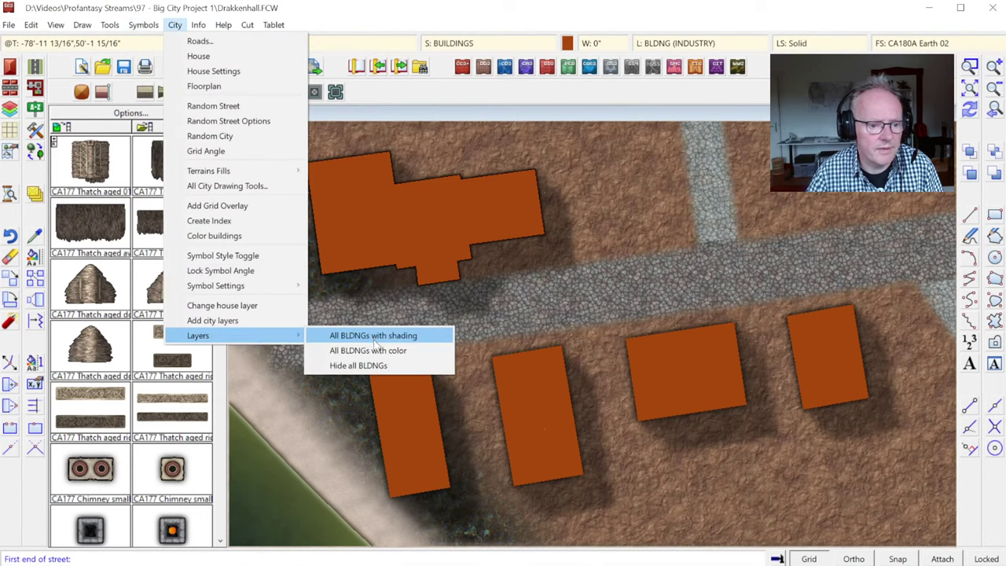
pyautogui.click(377, 338)
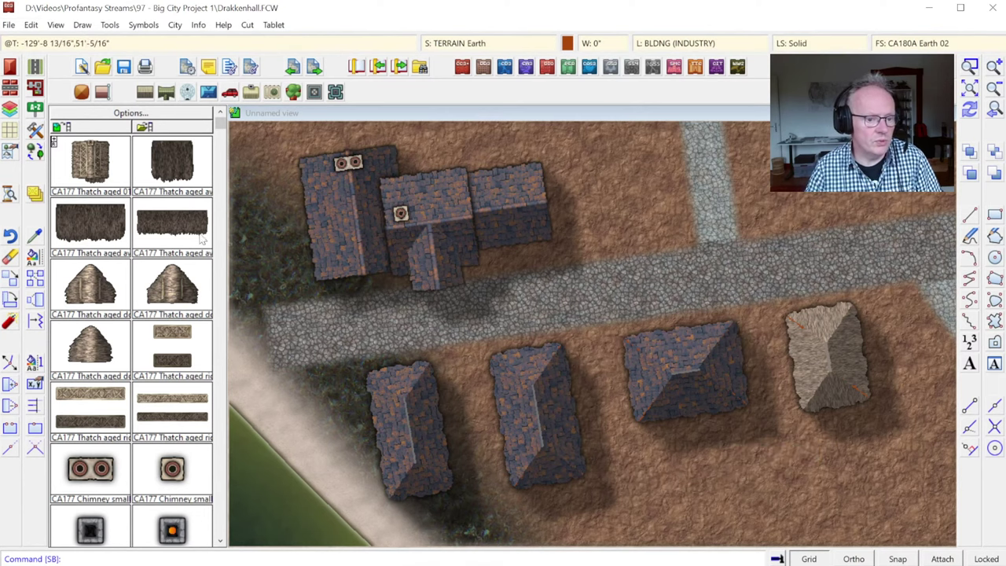
# Undo the row of random houses south of the east-west road.
pyautogui.click(31, 24)
pyautogui.click(47, 39)
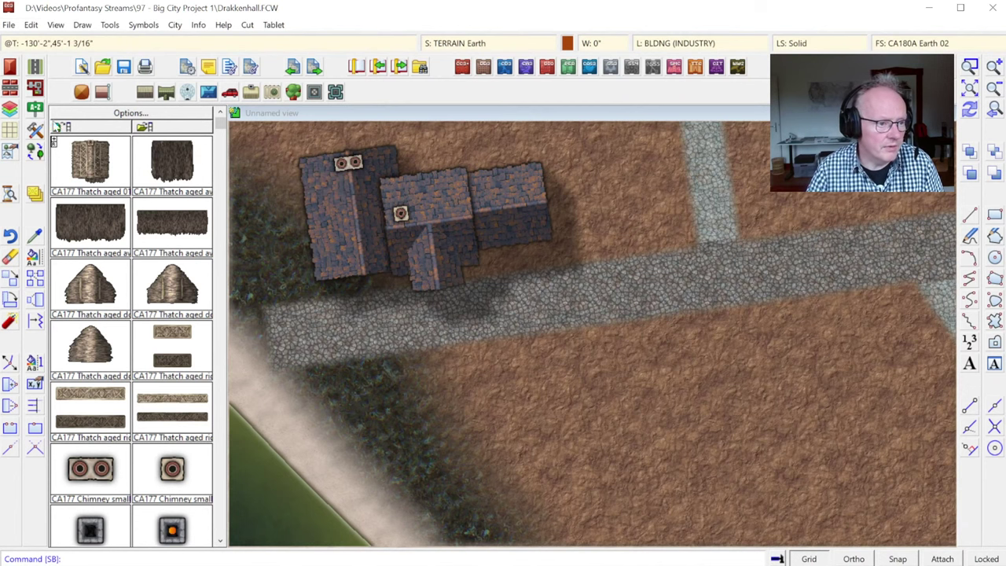
pyautogui.click(34, 129)
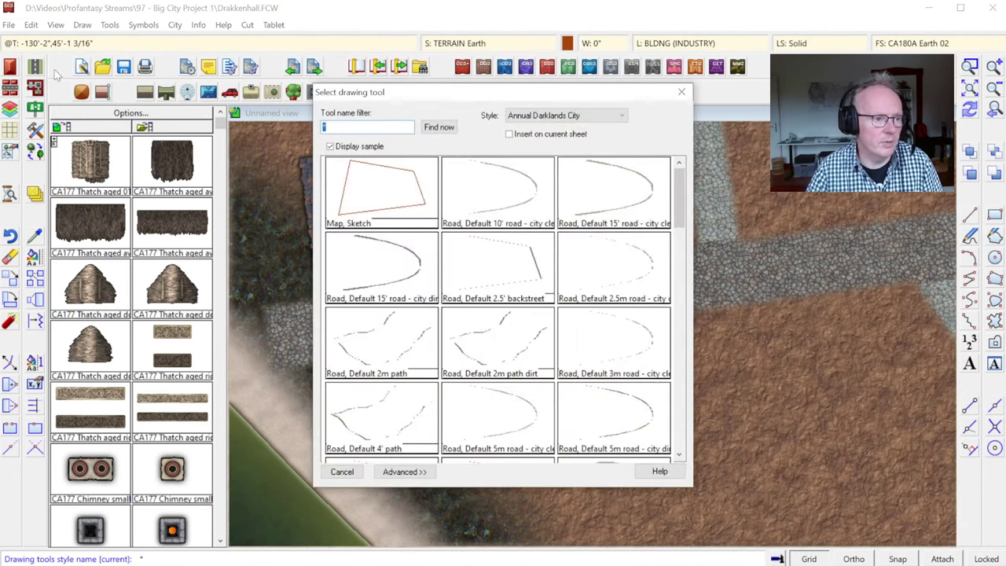
pyautogui.press('Escape')
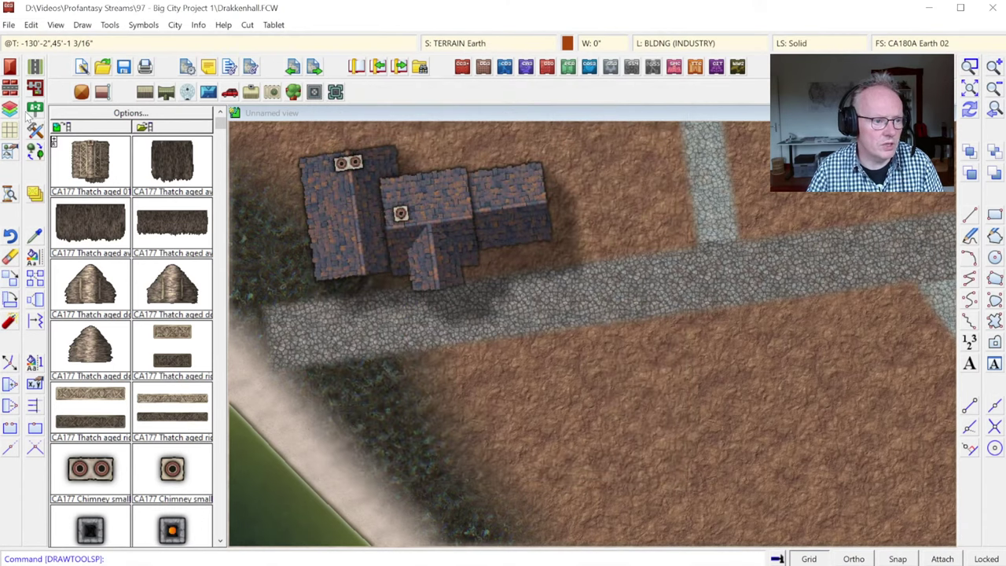
# Compare the previews of the CA177 Simple Slate roof, CA177 Simple and CA177 Default house settings for inserting a building.
pyautogui.click(11, 69)
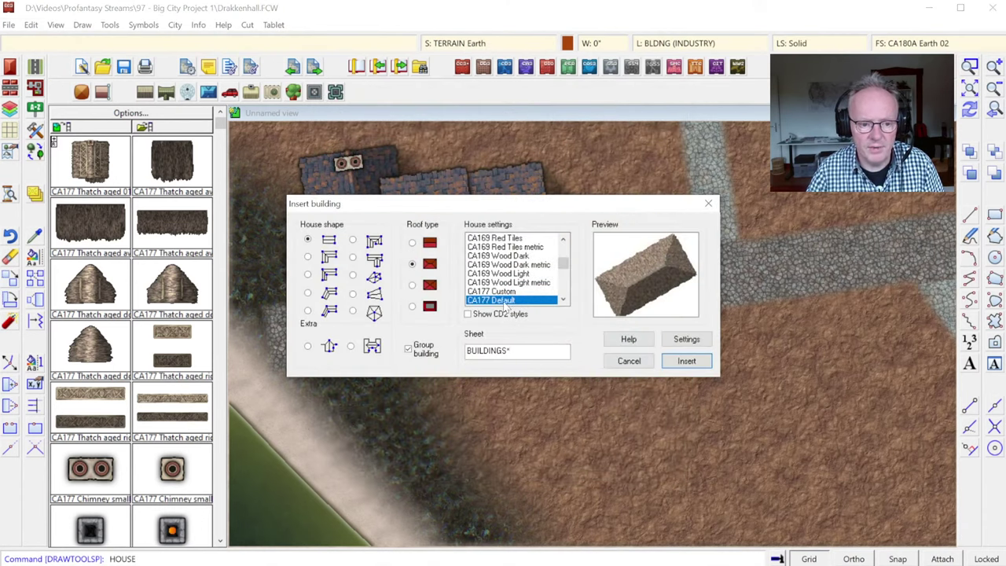
pyautogui.click(563, 300)
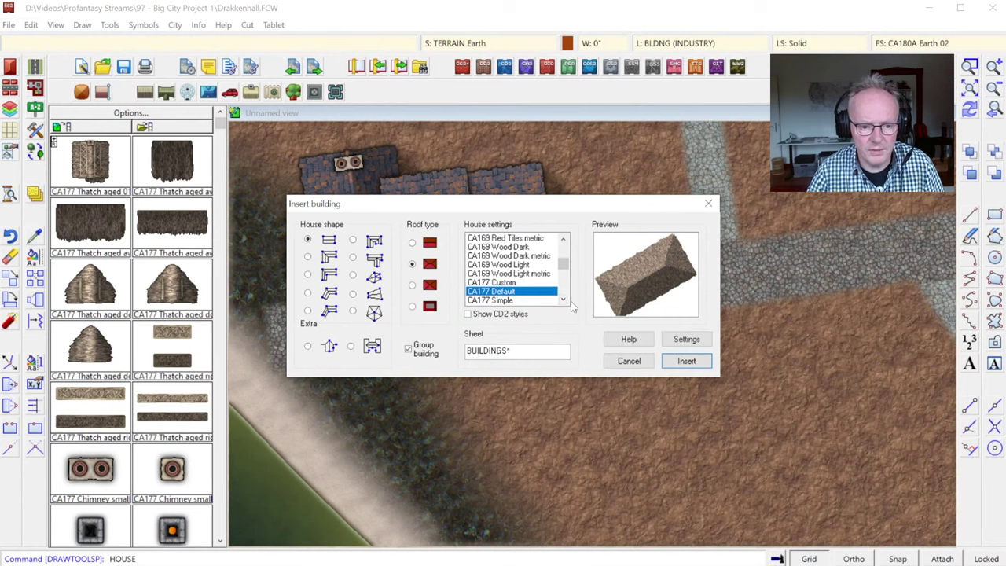
pyautogui.click(563, 299)
pyautogui.click(507, 301)
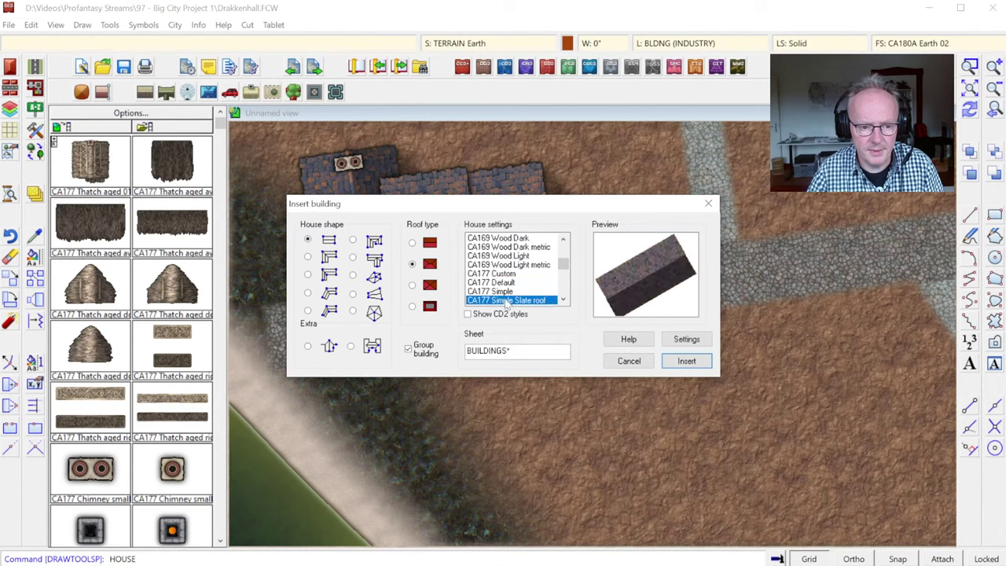
pyautogui.click(503, 292)
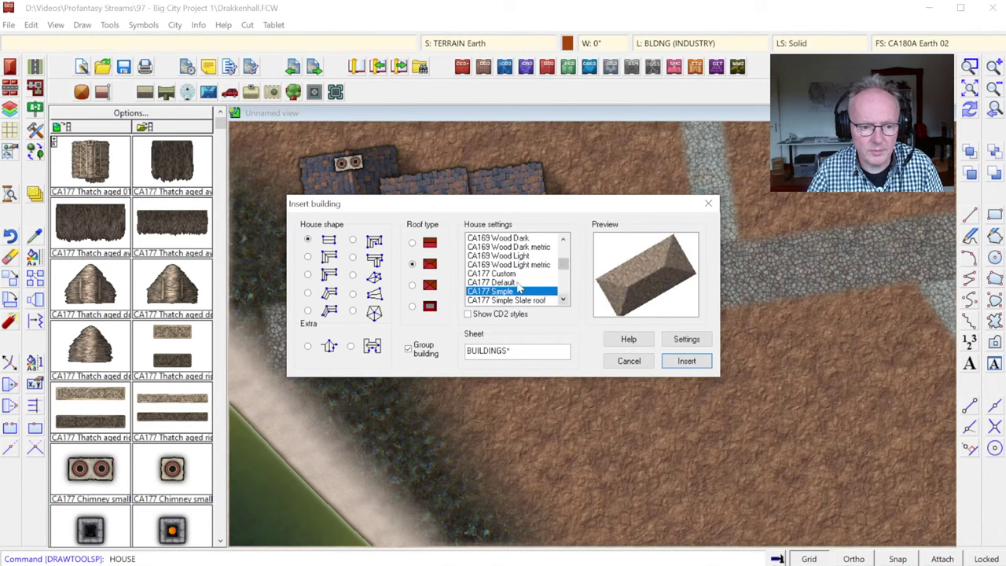
pyautogui.press('Up')
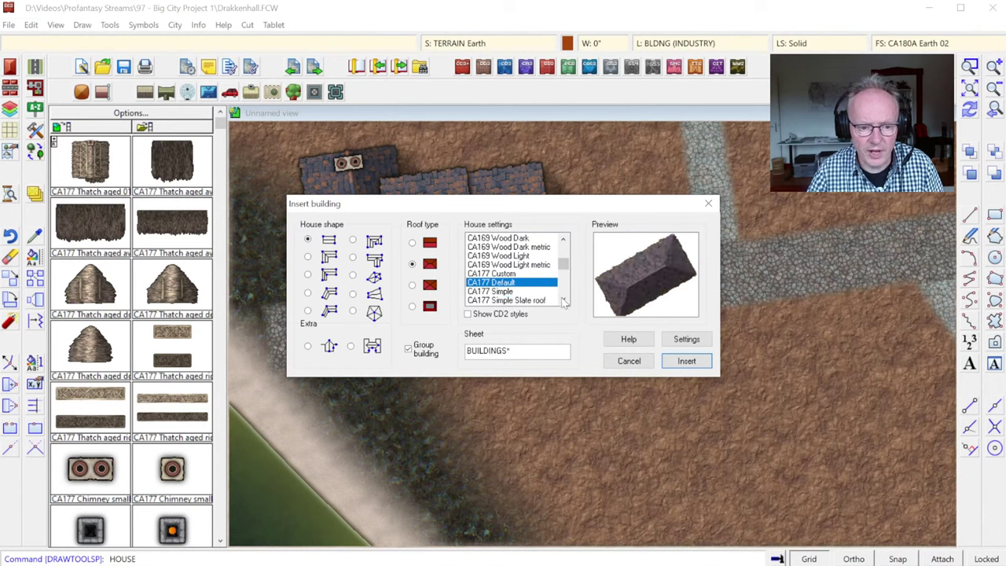
pyautogui.click(563, 300)
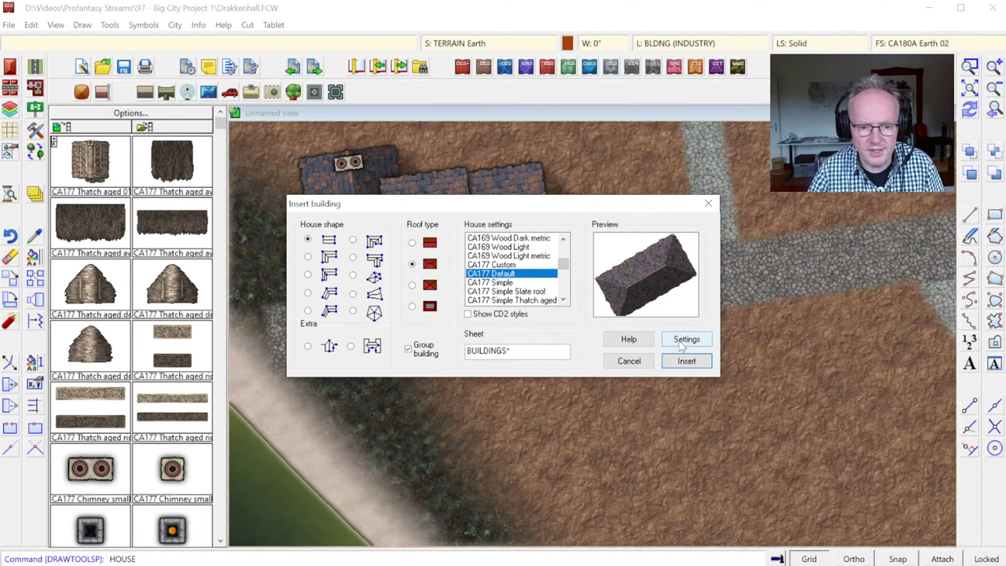
# Try the Default house style on the CA177 Default house settings and return it to GOTHIC.
pyautogui.click(682, 347)
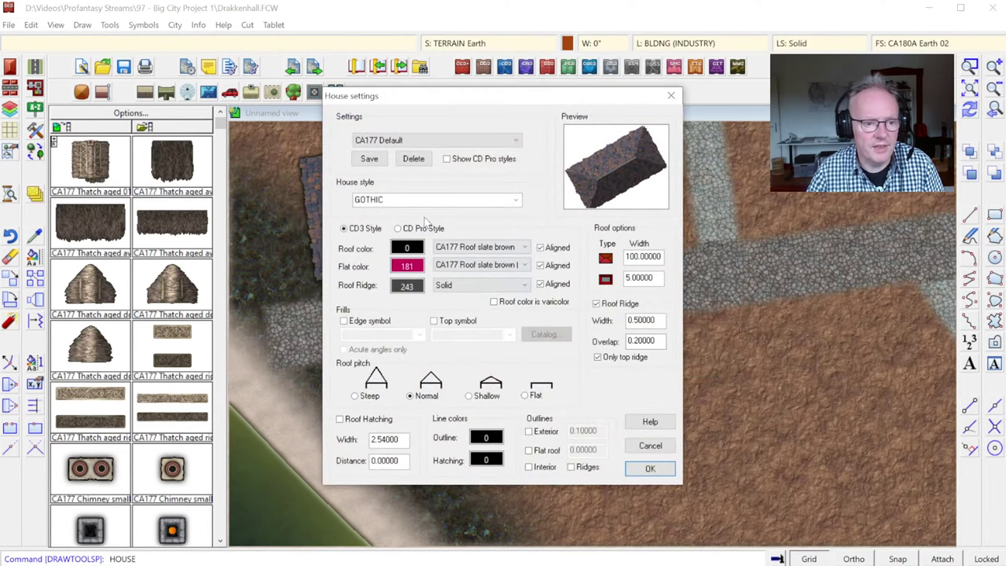
pyautogui.click(436, 199)
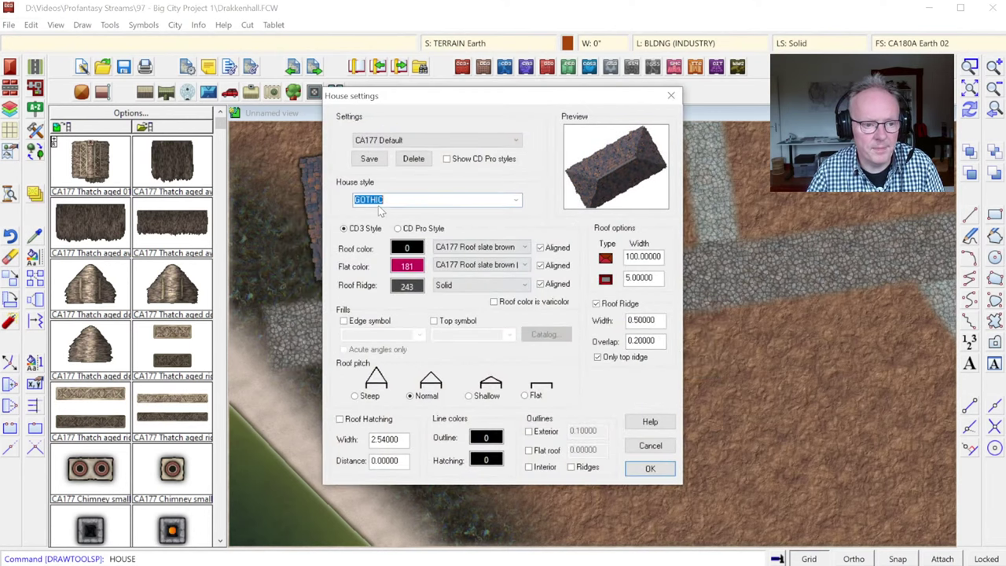
pyautogui.click(516, 200)
pyautogui.scroll(7, 428, 284)
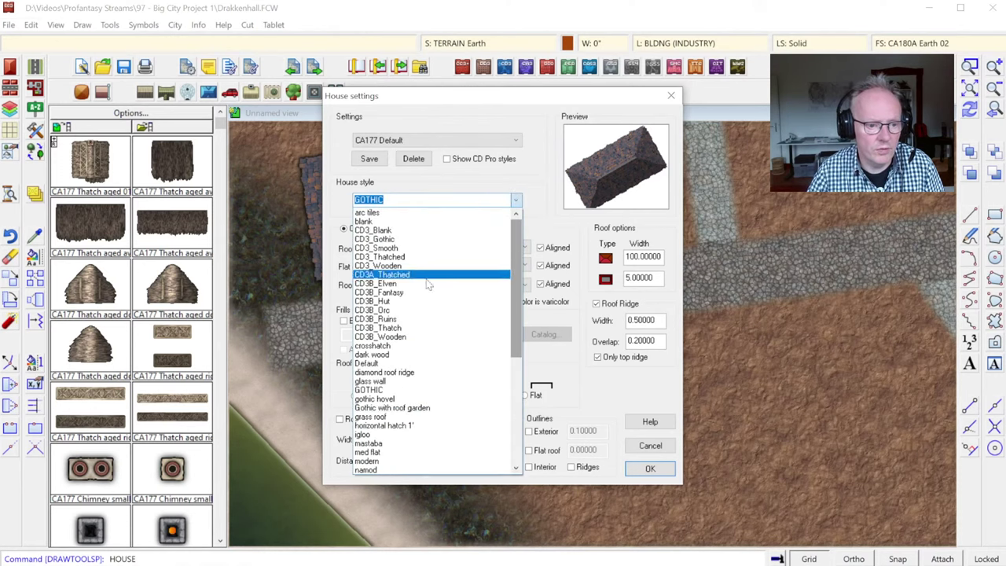
pyautogui.click(392, 363)
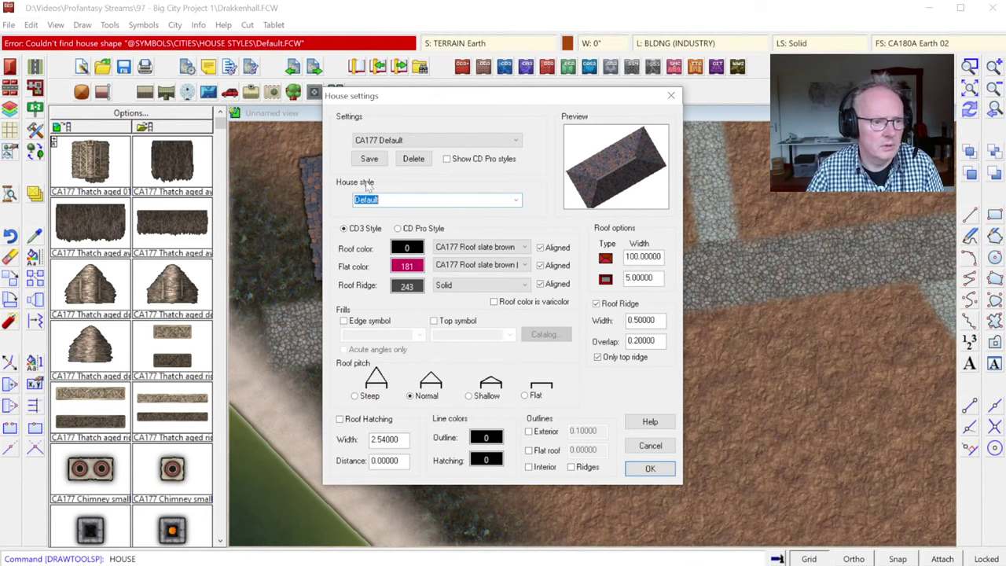
pyautogui.click(517, 200)
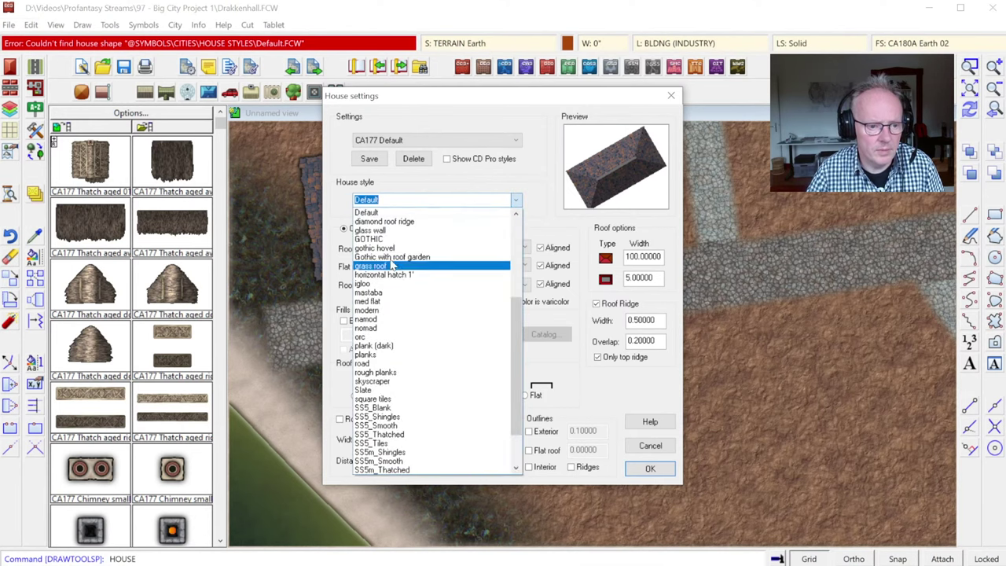
pyautogui.click(487, 234)
pyautogui.click(650, 468)
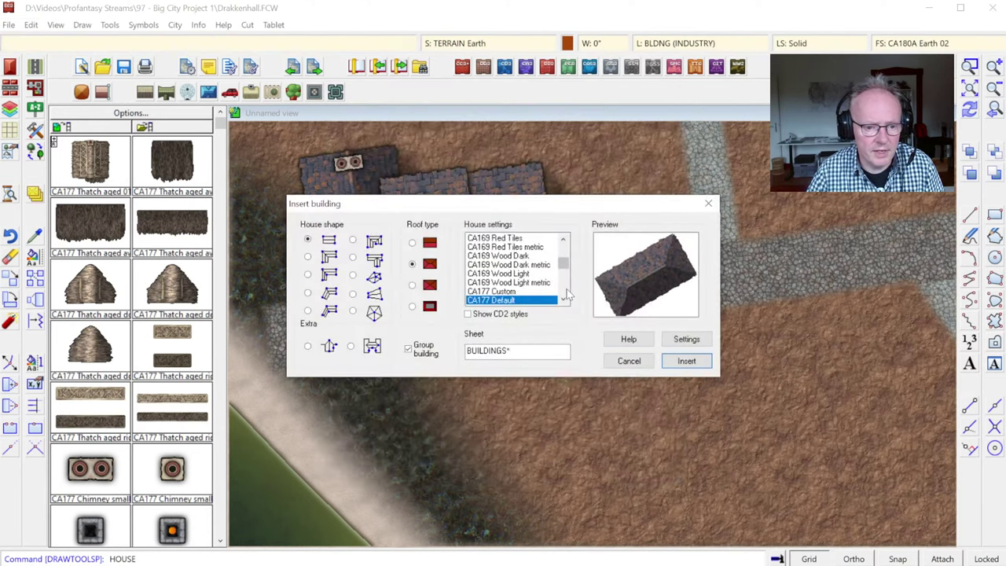
# Preview the CA177 Simple, Simple Slate roof, Simple Thatch and Slate roof house settings without inserting a building.
pyautogui.scroll(-2, 542, 275)
pyautogui.click(504, 292)
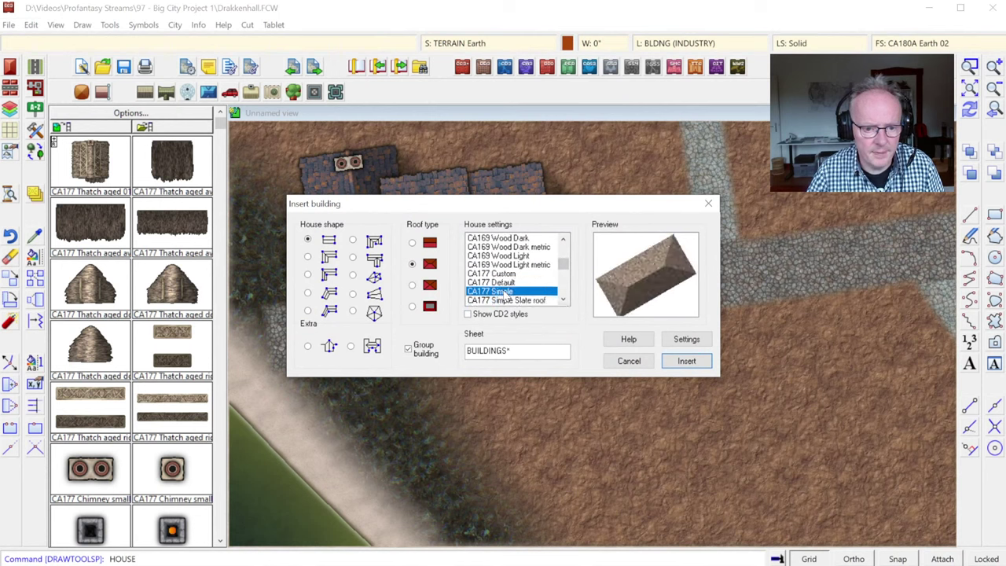
pyautogui.click(561, 298)
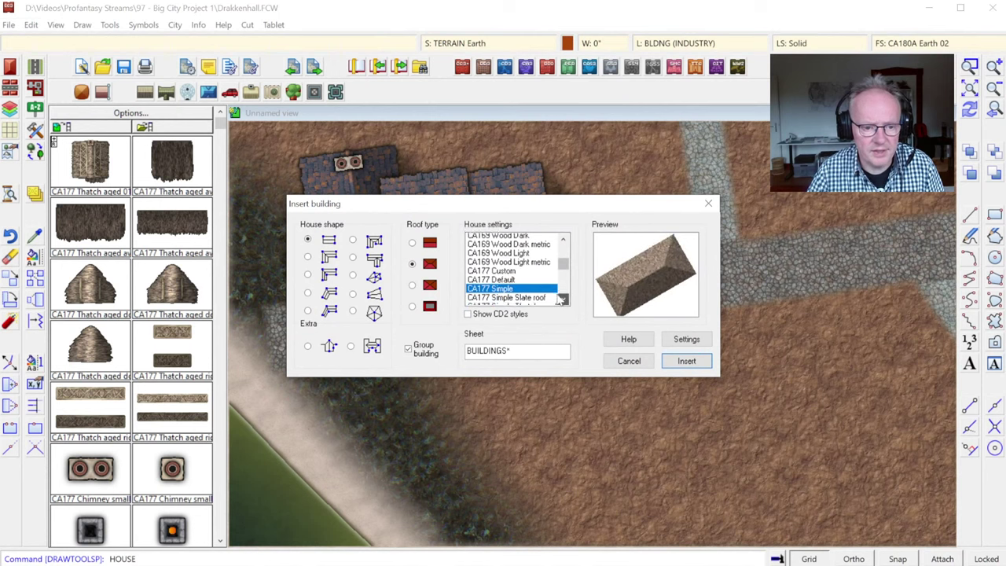
pyautogui.click(517, 285)
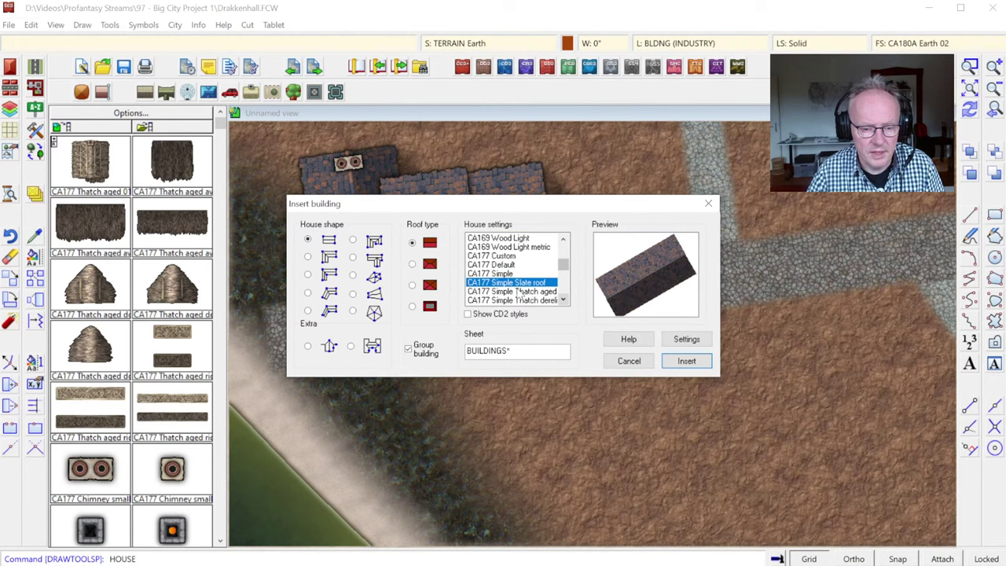
pyautogui.click(516, 291)
pyautogui.click(518, 300)
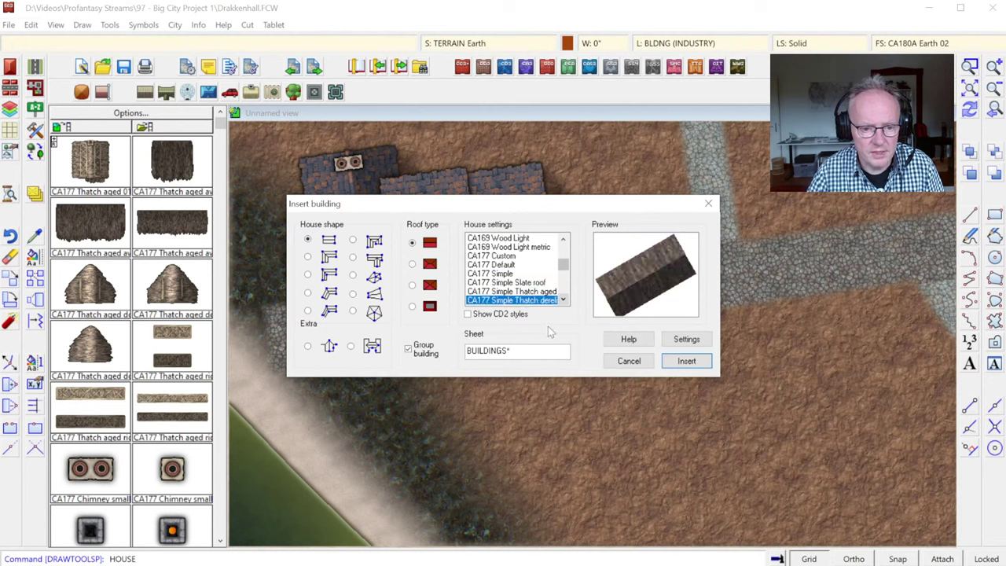
pyautogui.click(563, 299)
pyautogui.click(562, 300)
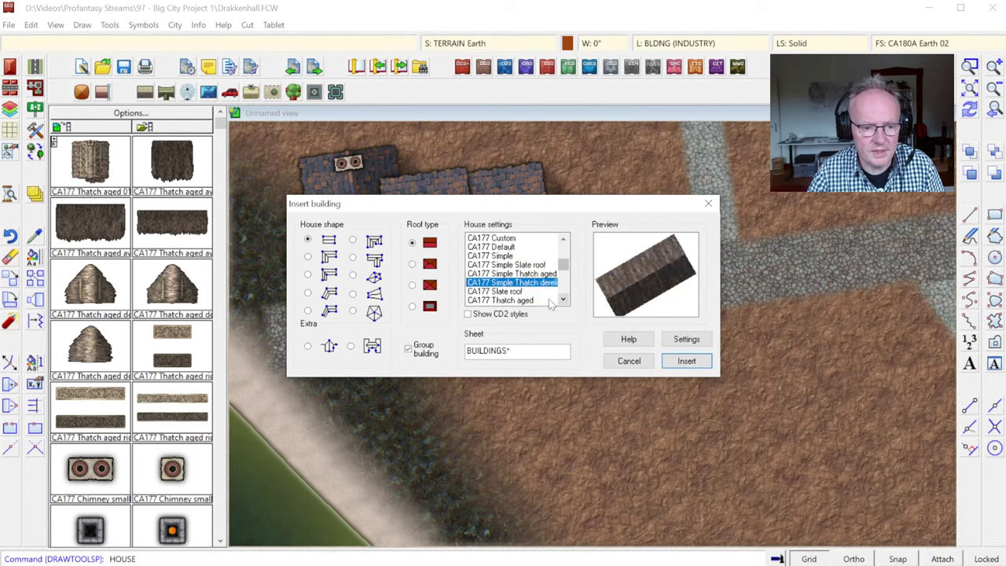
pyautogui.click(515, 292)
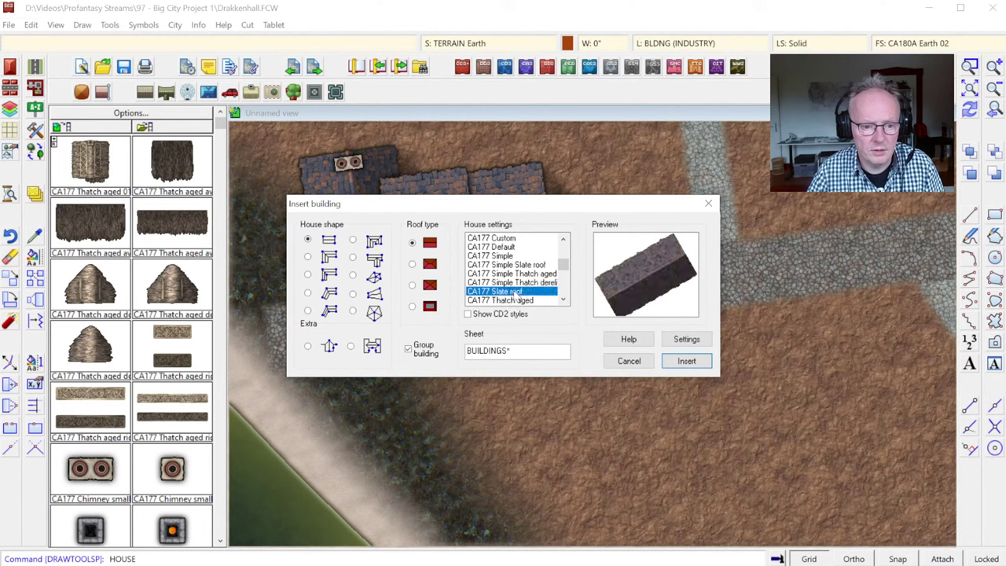
pyautogui.click(531, 273)
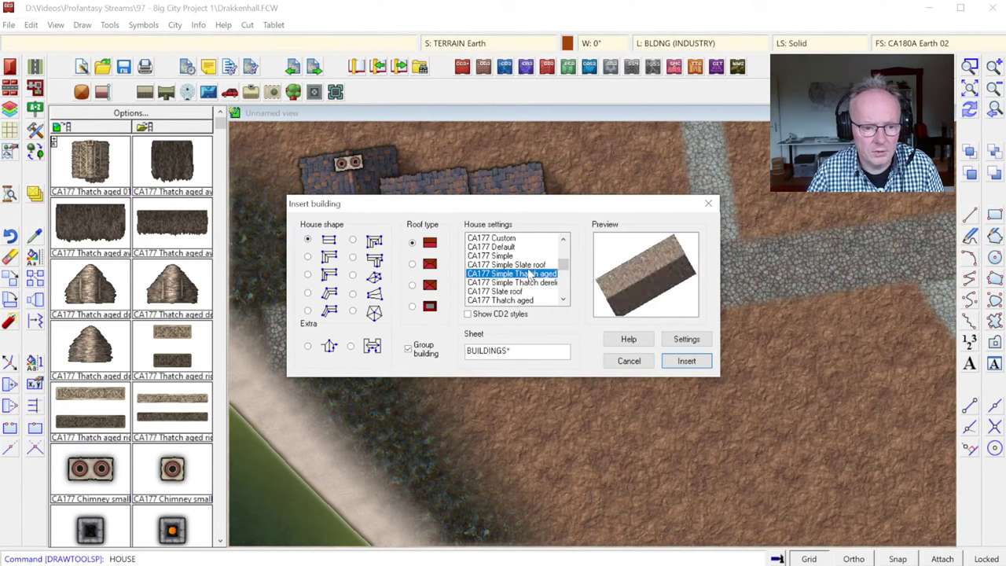
pyautogui.click(531, 265)
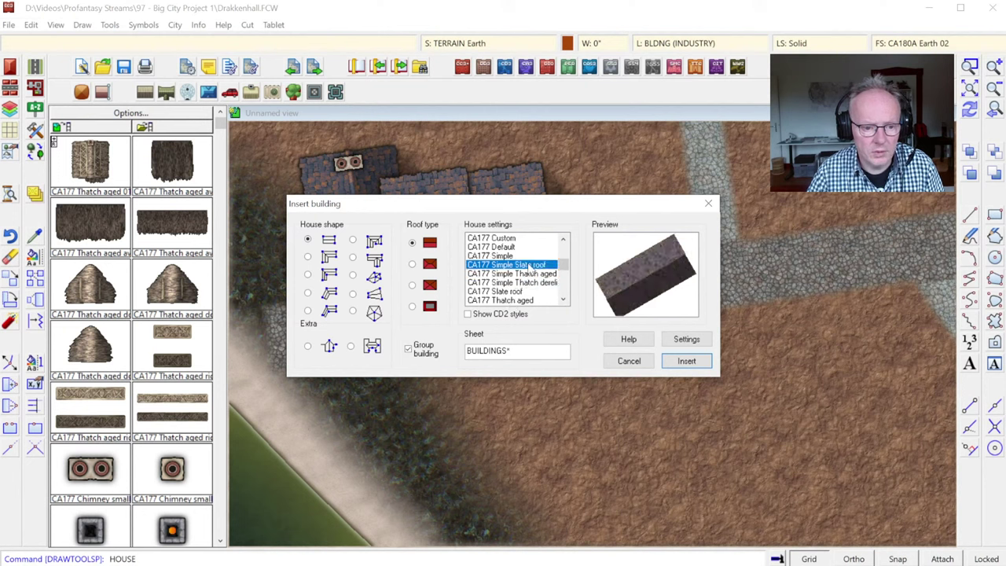
pyautogui.click(628, 363)
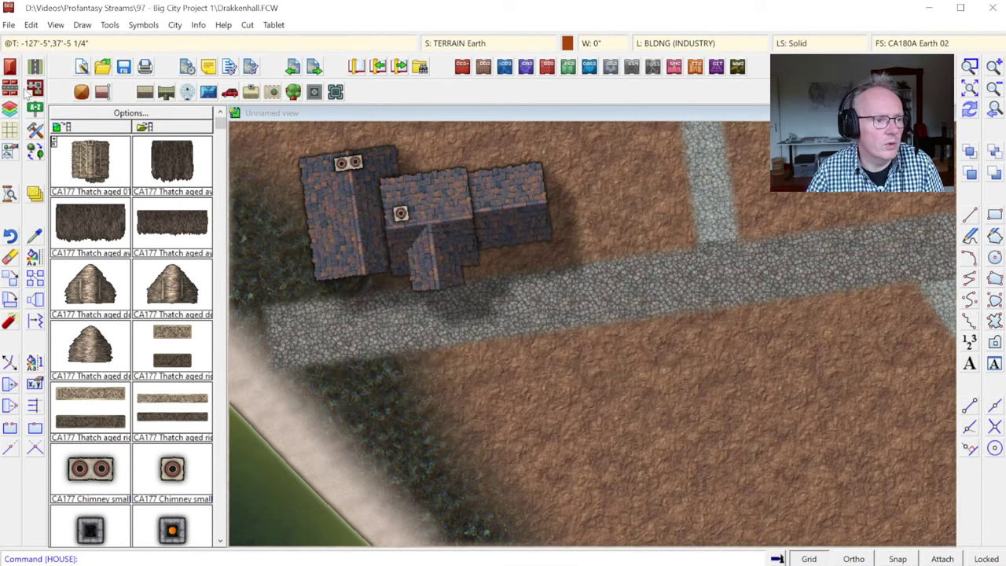
# Choose the CA177 Simple street settings in the random street options.
pyautogui.click(9, 91)
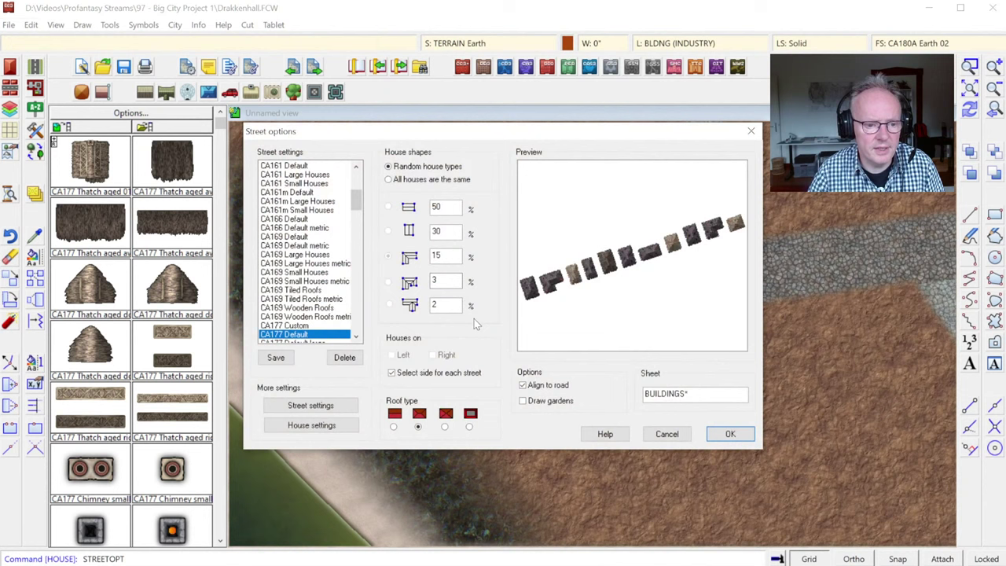
pyautogui.click(357, 335)
pyautogui.click(358, 335)
pyautogui.click(357, 336)
pyautogui.click(357, 336)
pyautogui.click(357, 336)
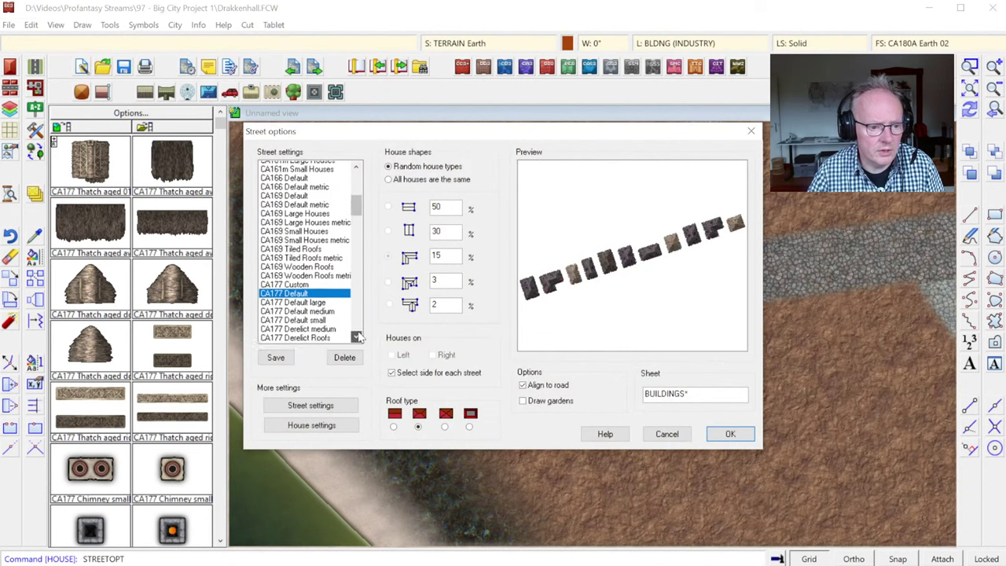
pyautogui.click(358, 336)
pyautogui.click(358, 335)
pyautogui.click(358, 335)
pyautogui.click(358, 335)
pyautogui.click(301, 317)
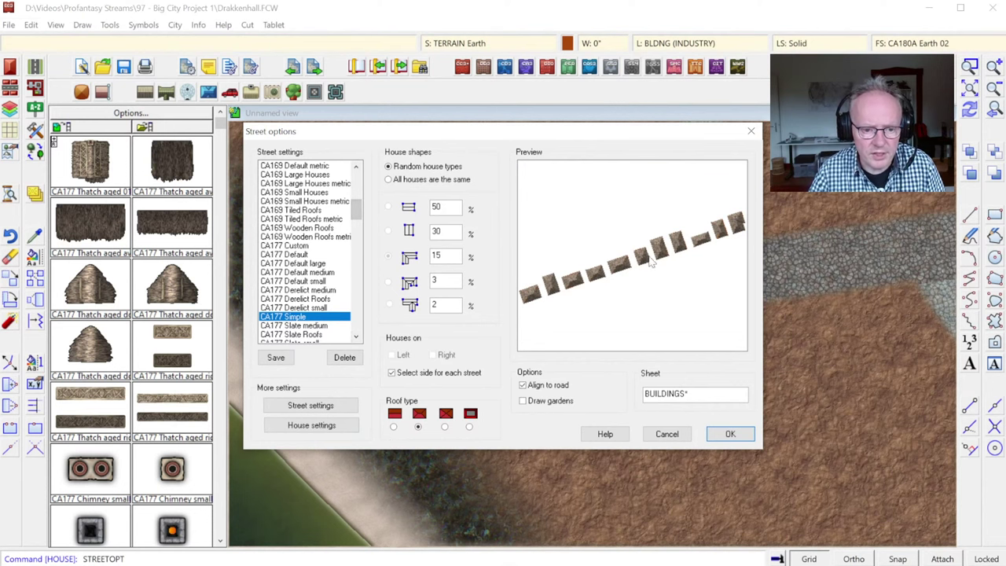
# Set the street's saved house settings to a mix of 40% CA177 Simple and 60% CA177 Simple Slate roof.
pyautogui.click(311, 404)
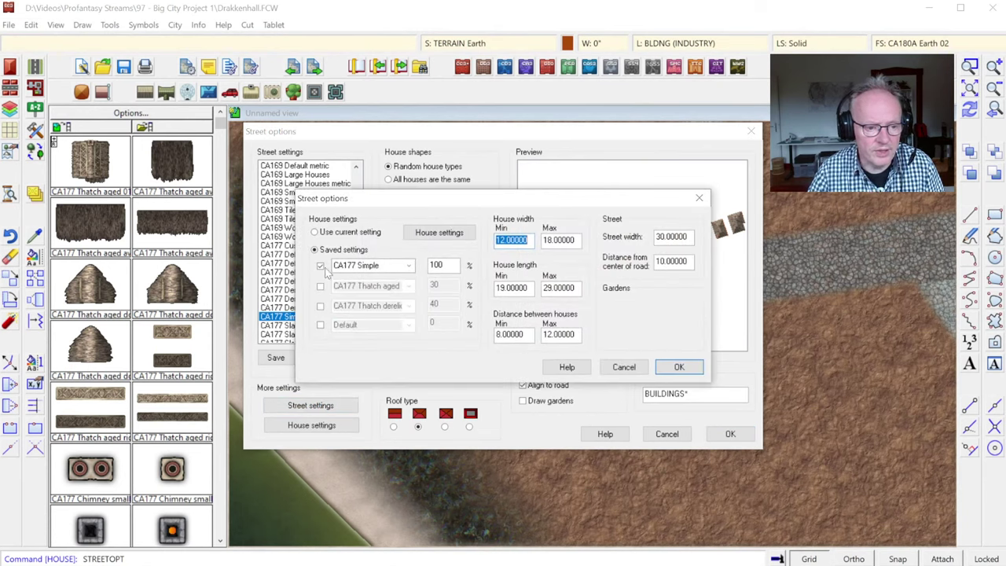
pyautogui.click(321, 266)
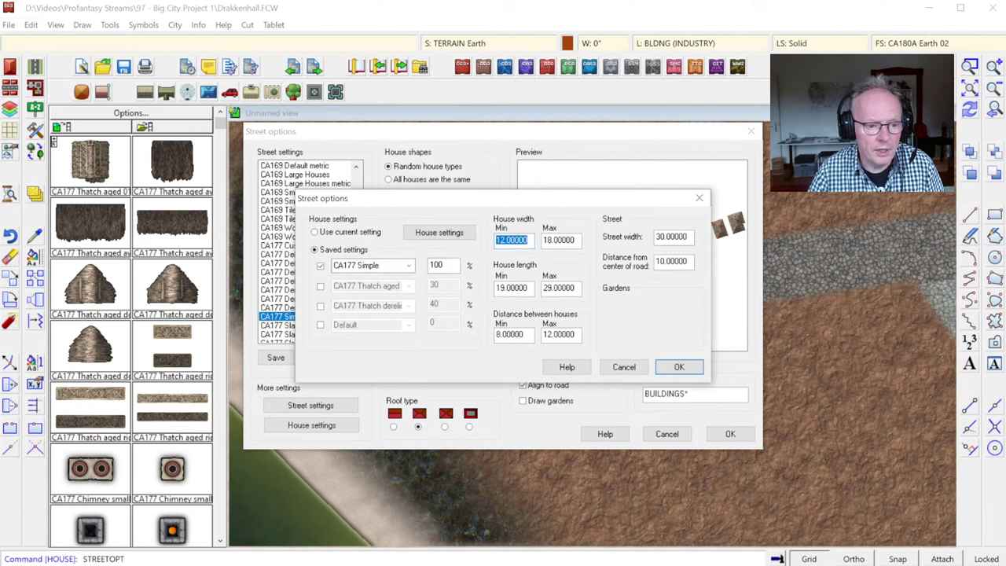
pyautogui.write('50')
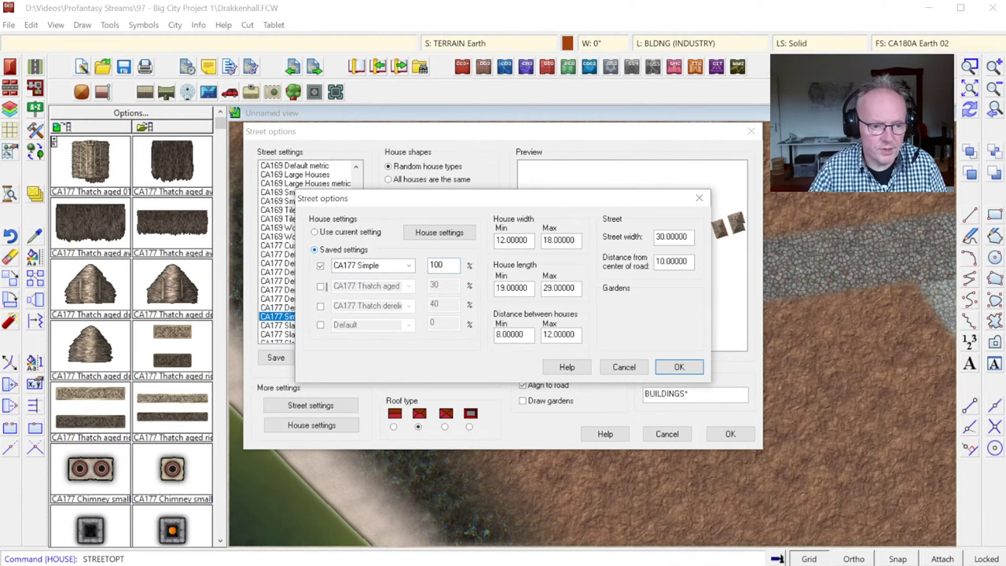
pyautogui.click(321, 286)
pyautogui.click(409, 286)
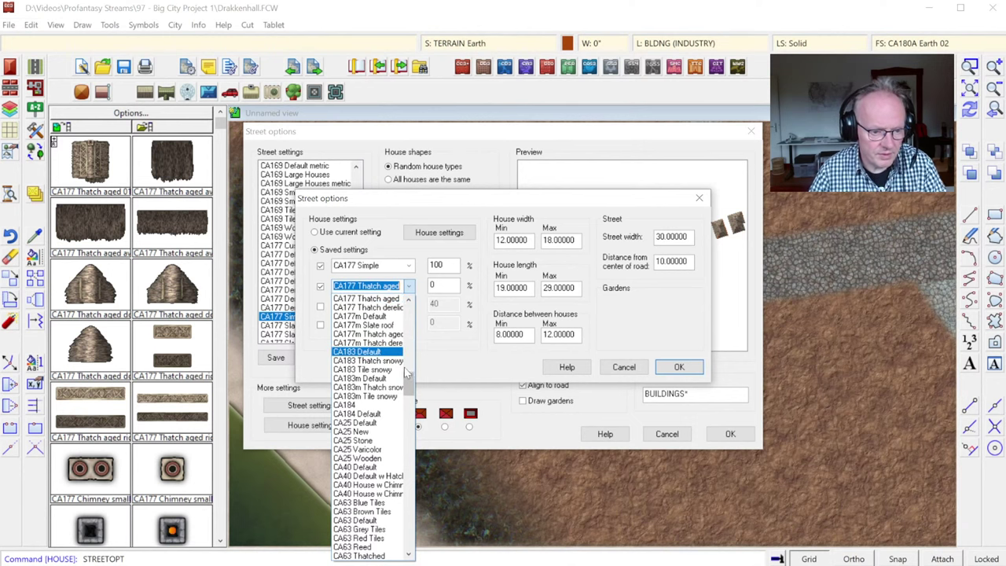
pyautogui.moveTo(408, 385); pyautogui.dragTo(405, 370)
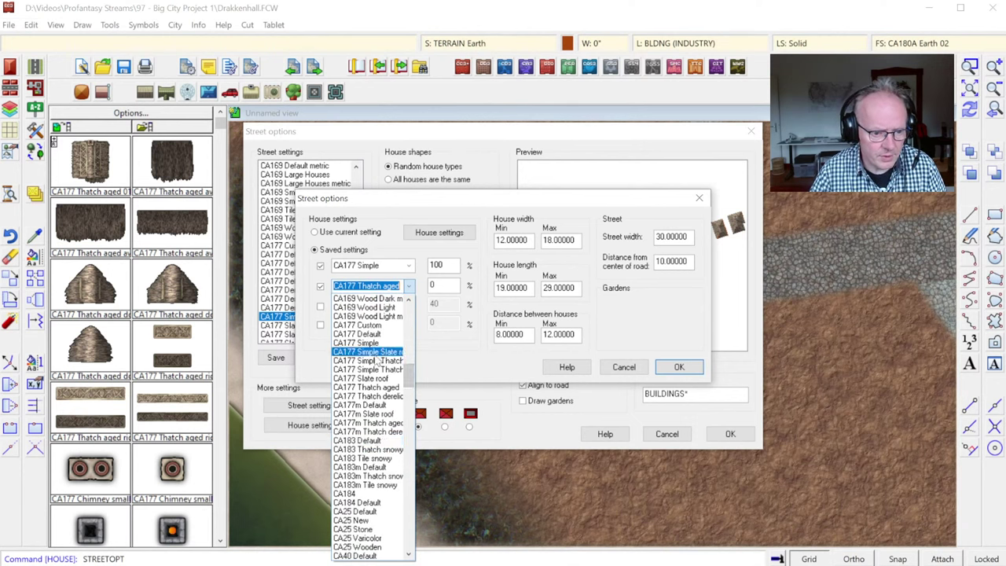
pyautogui.click(377, 353)
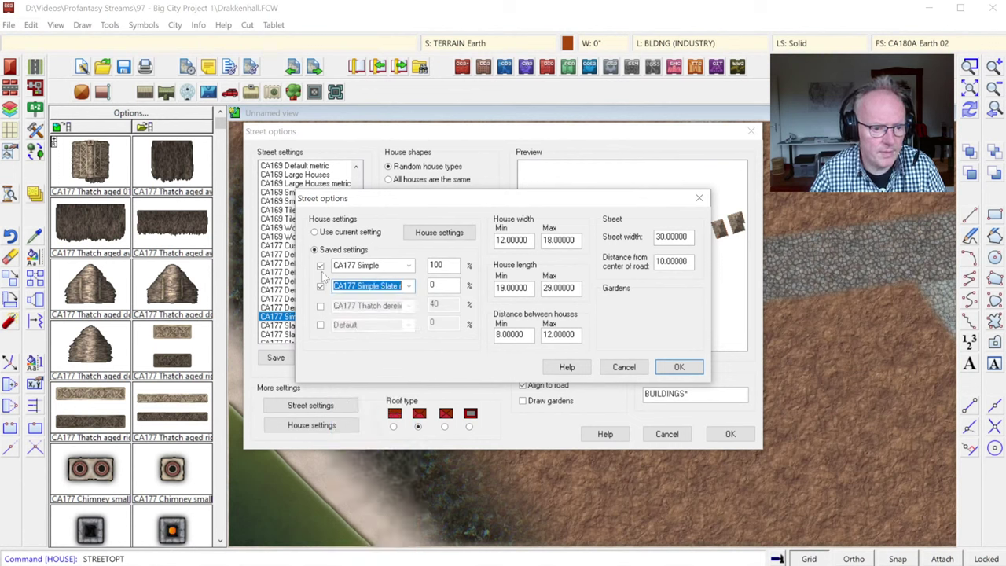
pyautogui.doubleClick(436, 264)
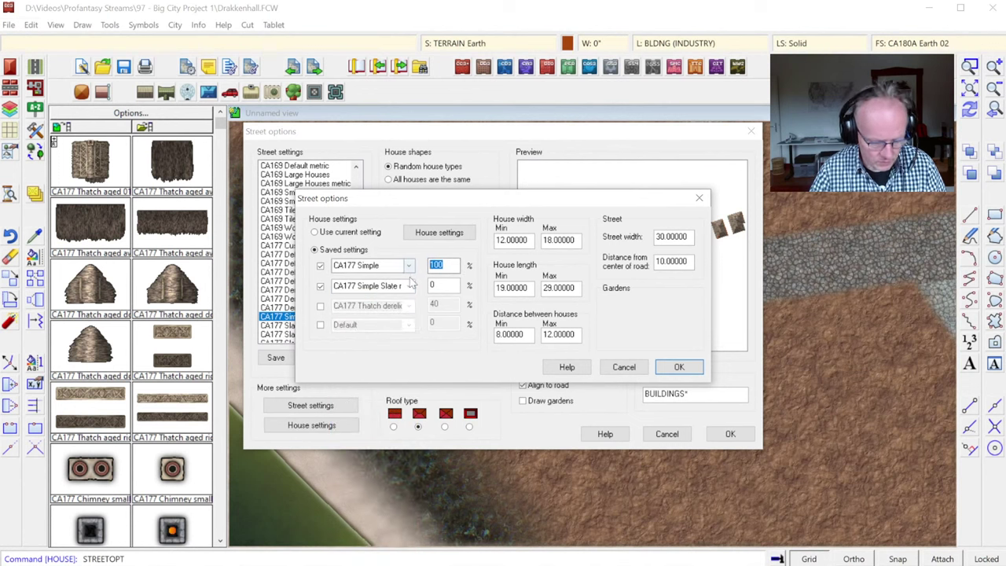
pyautogui.write('40')
pyautogui.press('Tab')
pyautogui.write('60')
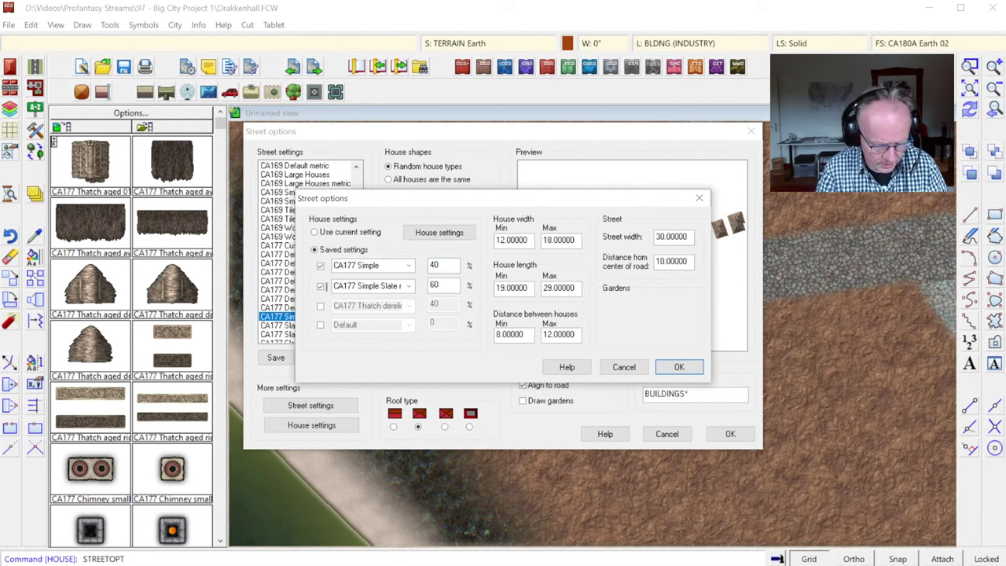
# Split the mix to 30% CA177 Simple Slate roof and 30% CA177 Thatch aged, and save the street settings as CA177 Simple.
pyautogui.click(321, 305)
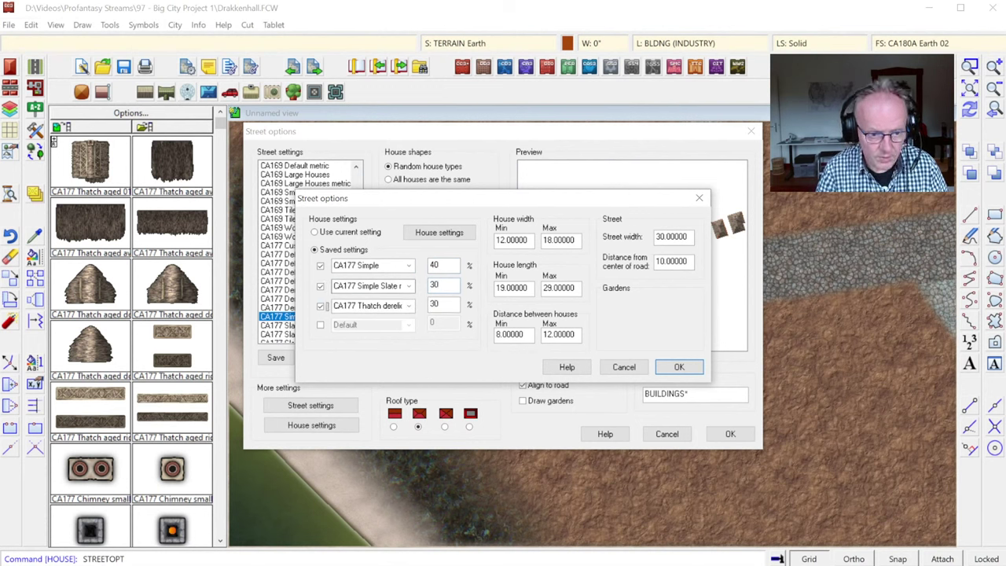
pyautogui.click(407, 305)
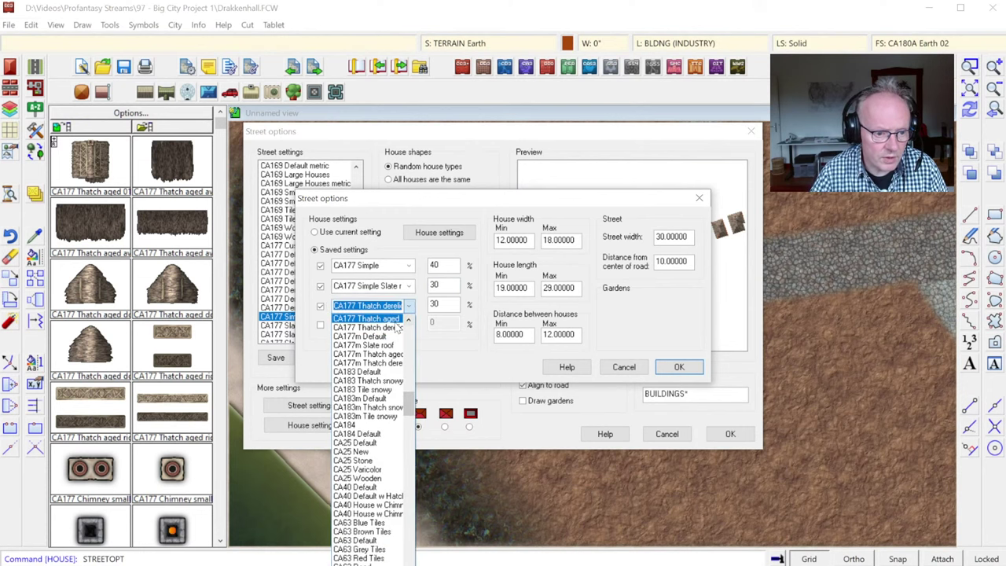
pyautogui.click(397, 319)
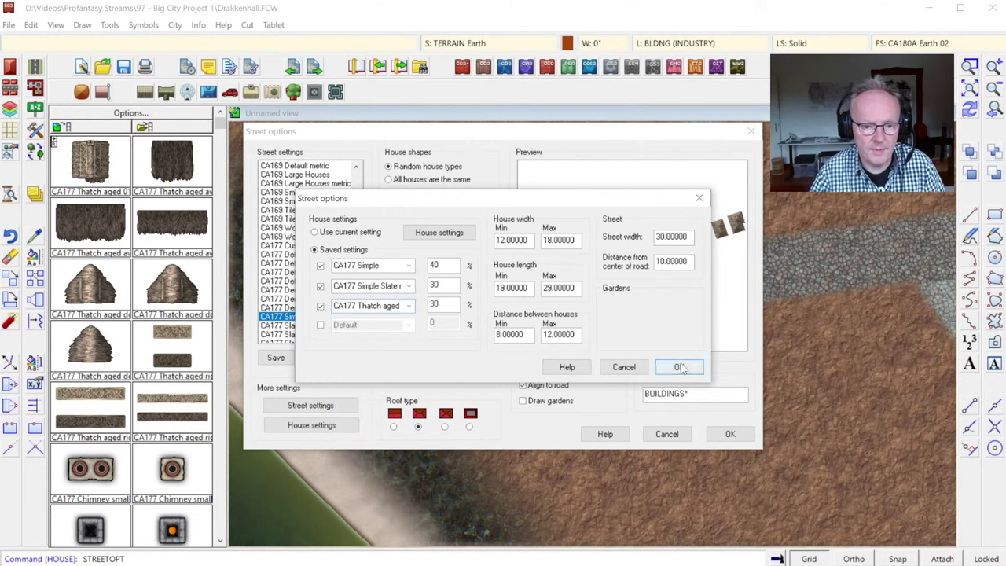
pyautogui.click(677, 367)
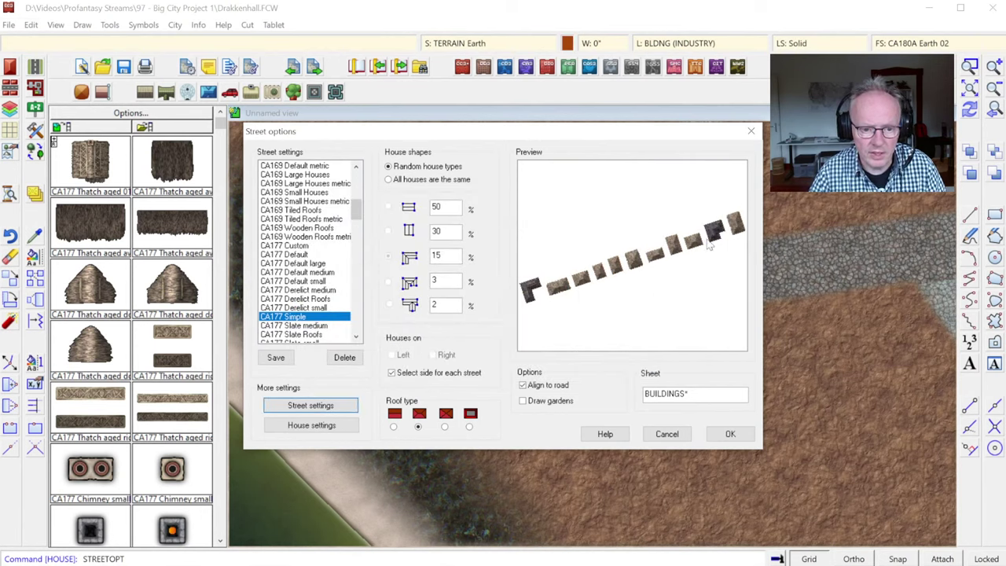
pyautogui.click(275, 357)
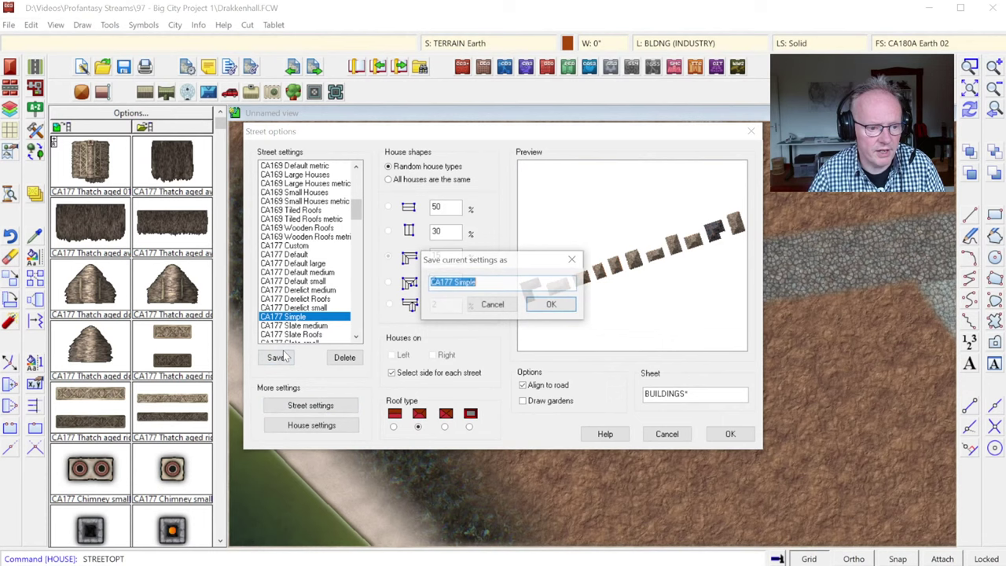
pyautogui.click(558, 307)
pyautogui.click(725, 434)
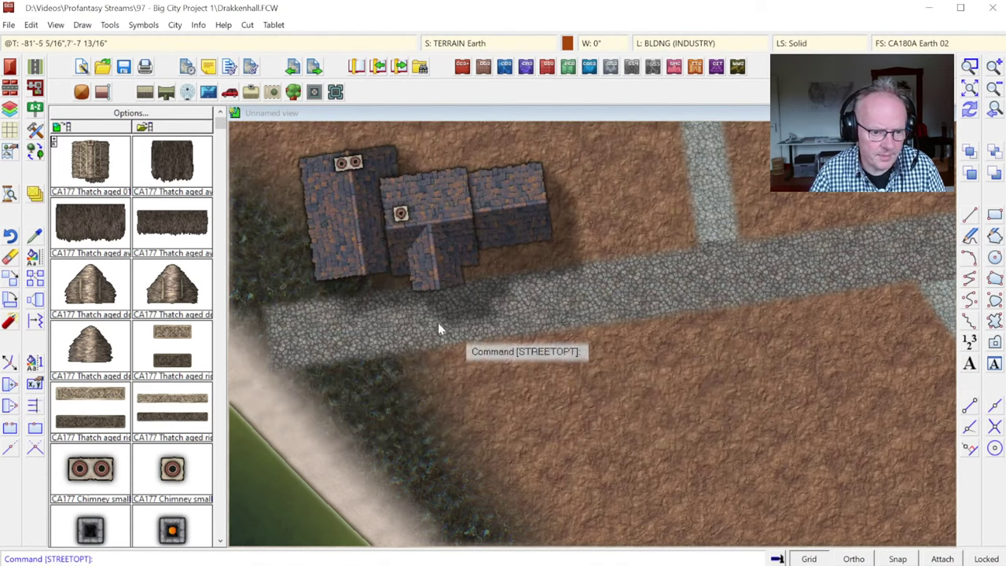
# Insert a straight row of random houses along the south side of the cobbled road, opposite the slate-roofed building.
pyautogui.click(11, 89)
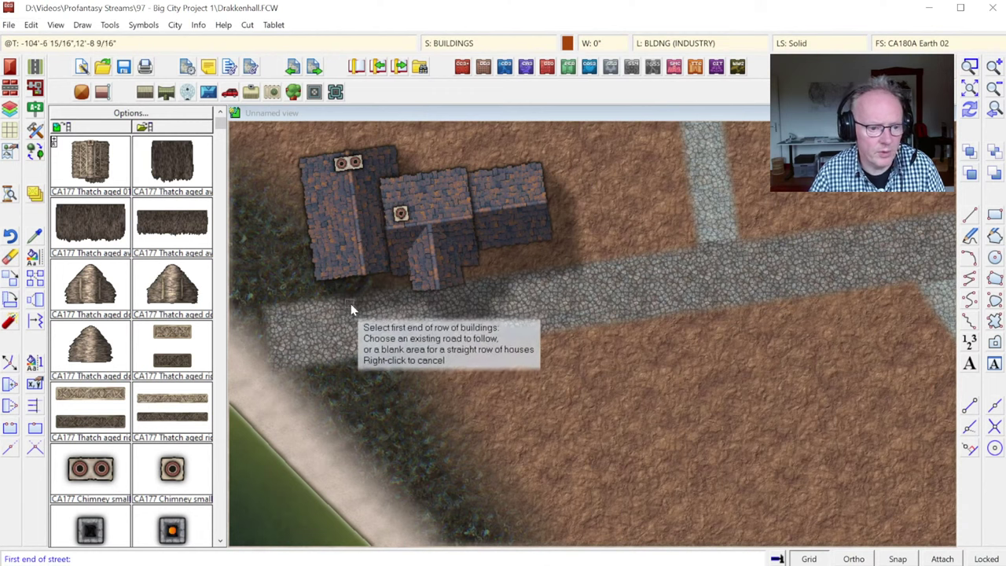
pyautogui.click(325, 425)
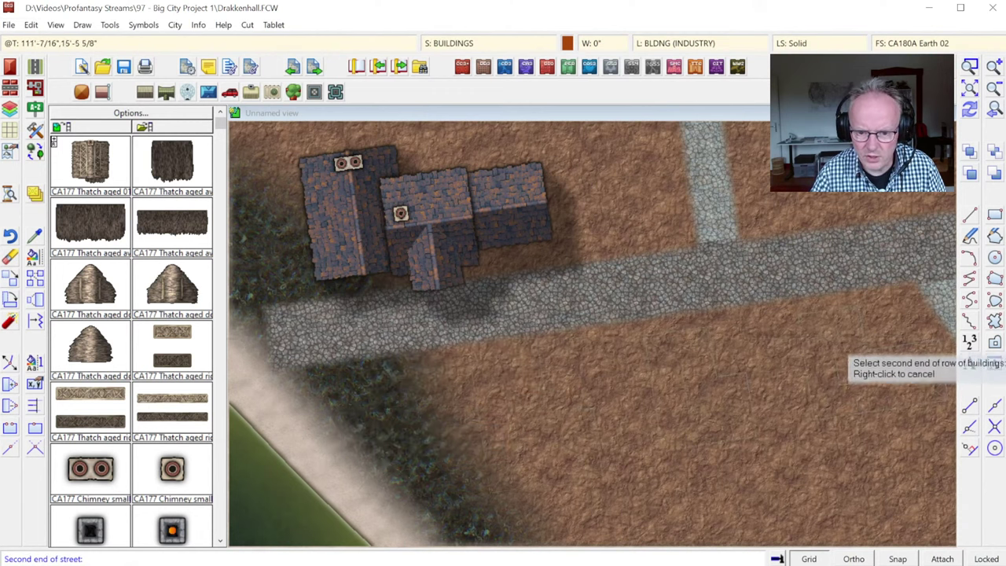
pyautogui.click(891, 360)
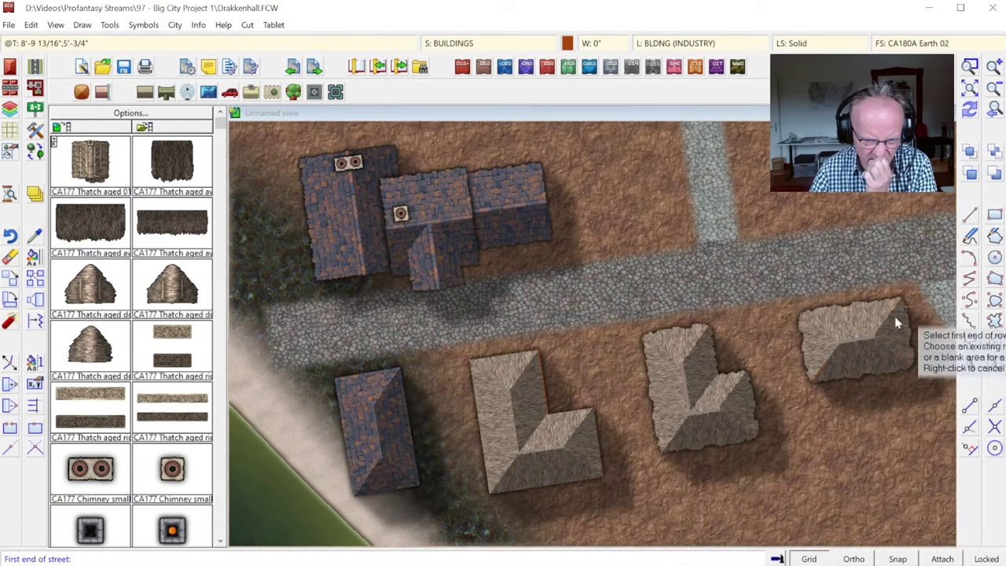
# Erase the two easternmost thatched houses of the row south of the cobbled road.
pyautogui.click(10, 259)
pyautogui.click(735, 372)
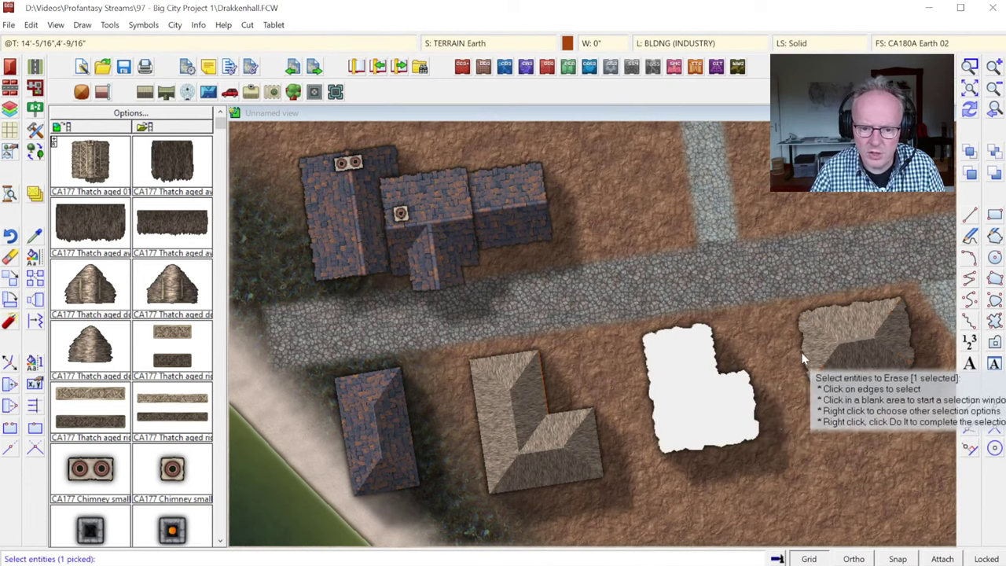
pyautogui.click(803, 359)
pyautogui.rightClick(774, 347)
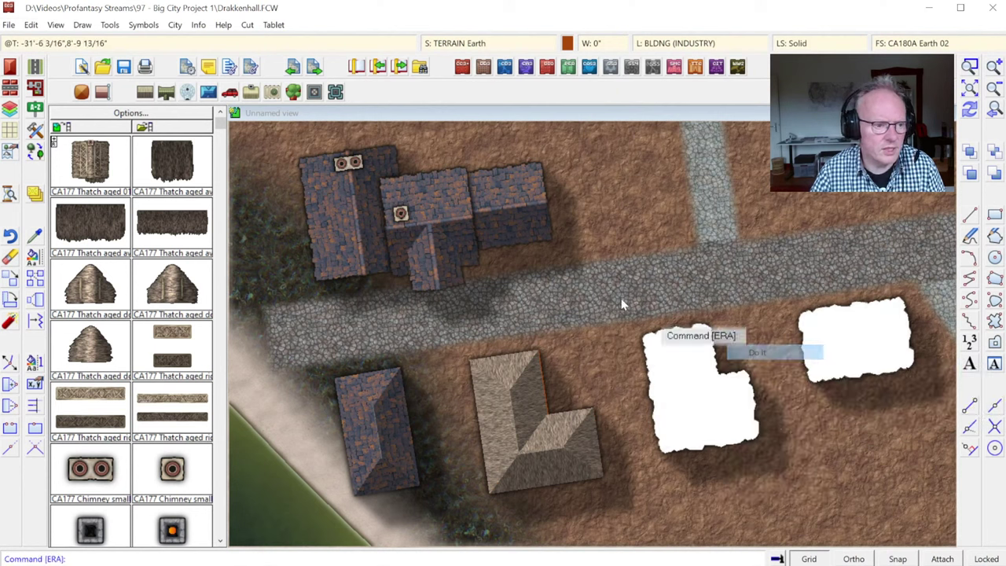
# Replace CA177 Thatch aged with the second CA177 Simple Thatch entry in the street's house mix and apply the options.
pyautogui.click(10, 89)
pyautogui.click(311, 409)
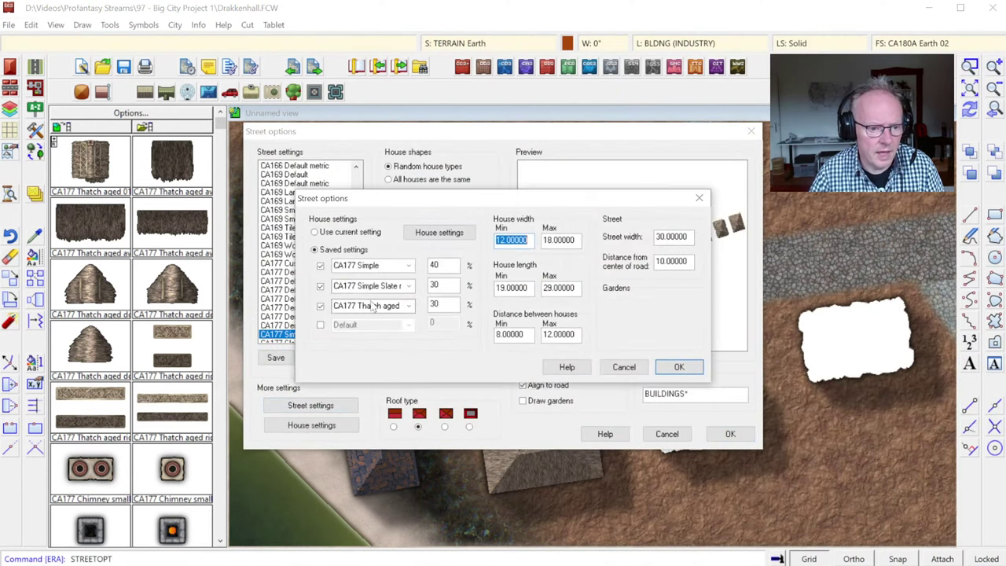
pyautogui.click(409, 306)
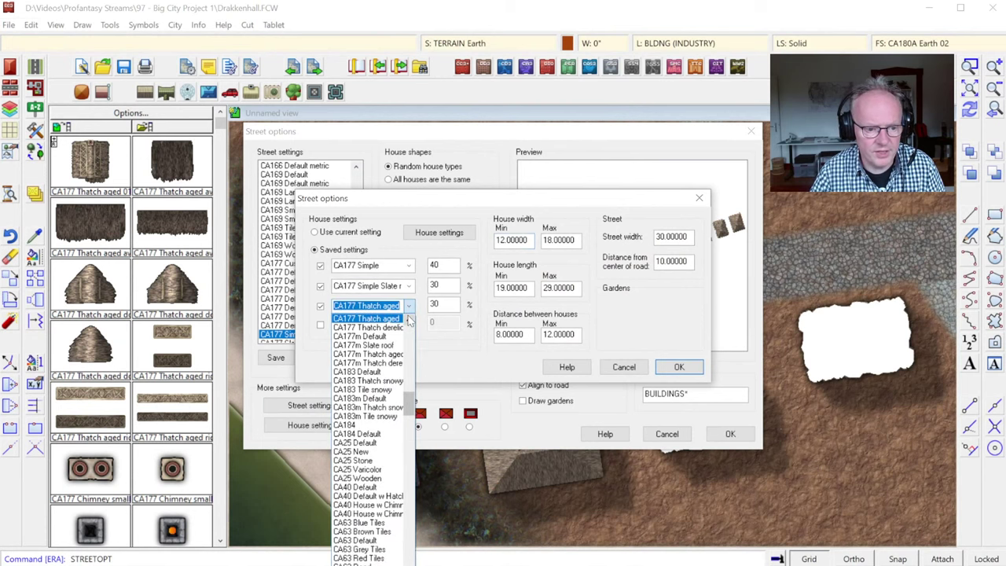
pyautogui.scroll(1, 405, 322)
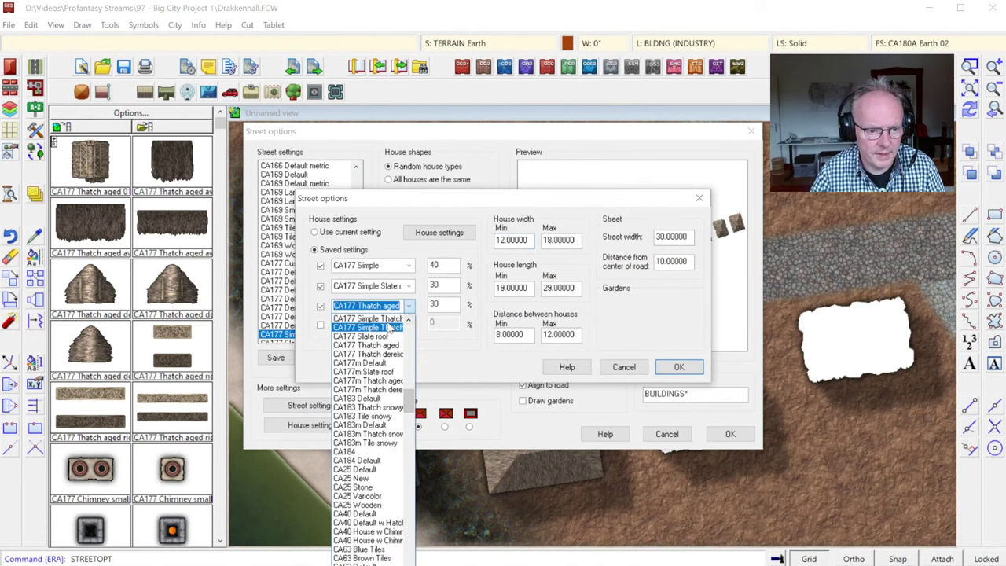
pyautogui.click(391, 326)
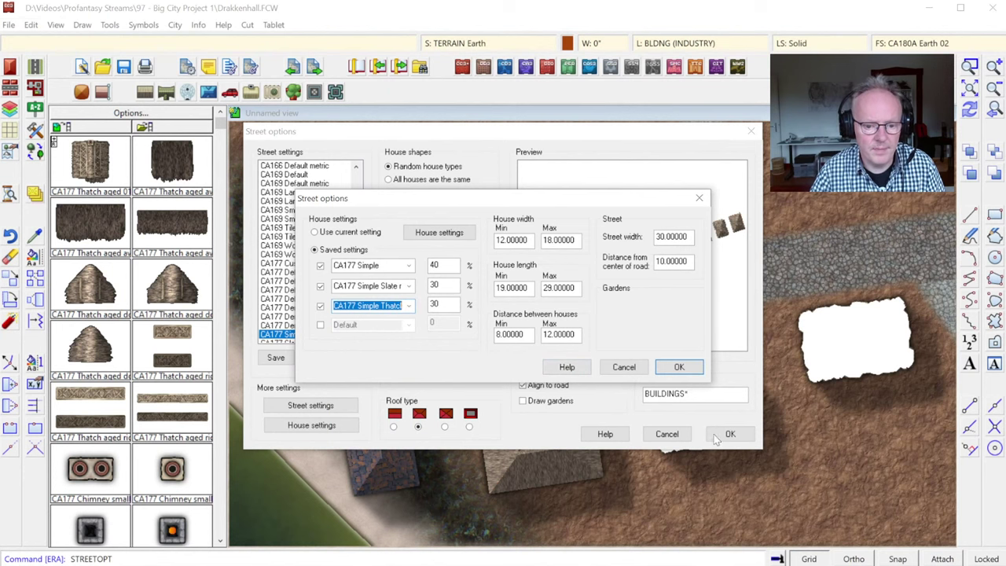
pyautogui.click(679, 367)
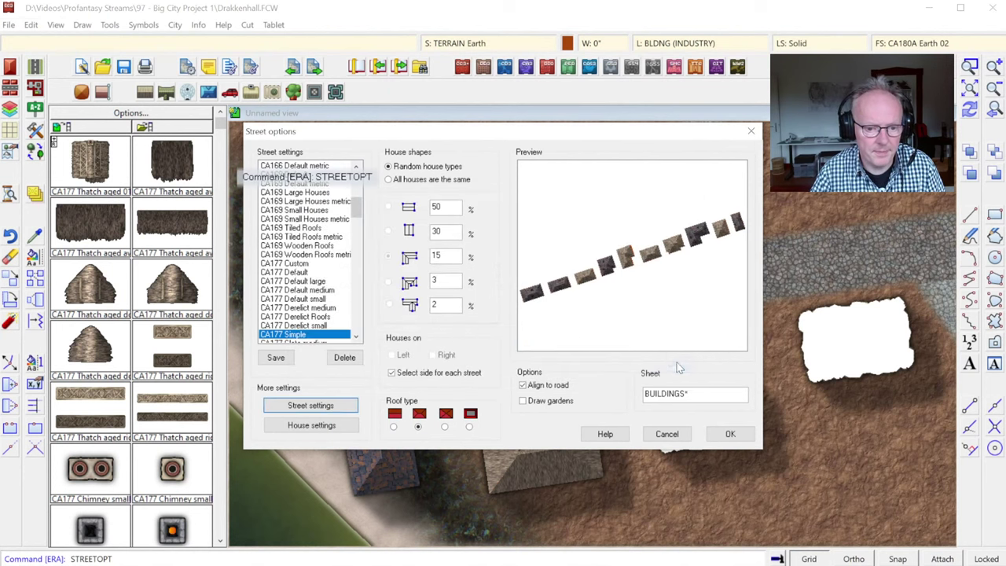
pyautogui.click(727, 435)
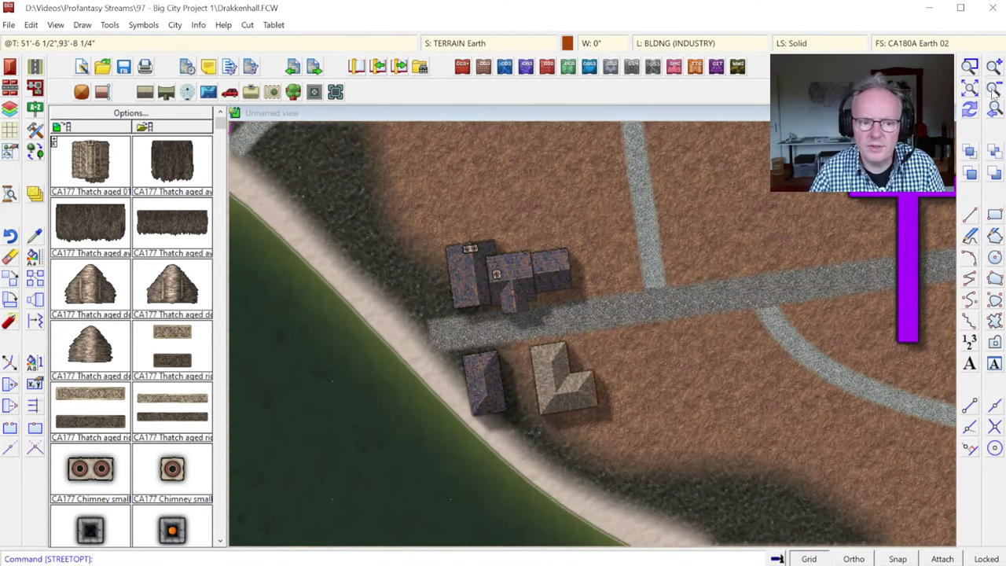
# Insert a row of random houses along the east side of the light cobbled side street running north from the main road.
pyautogui.click(969, 92)
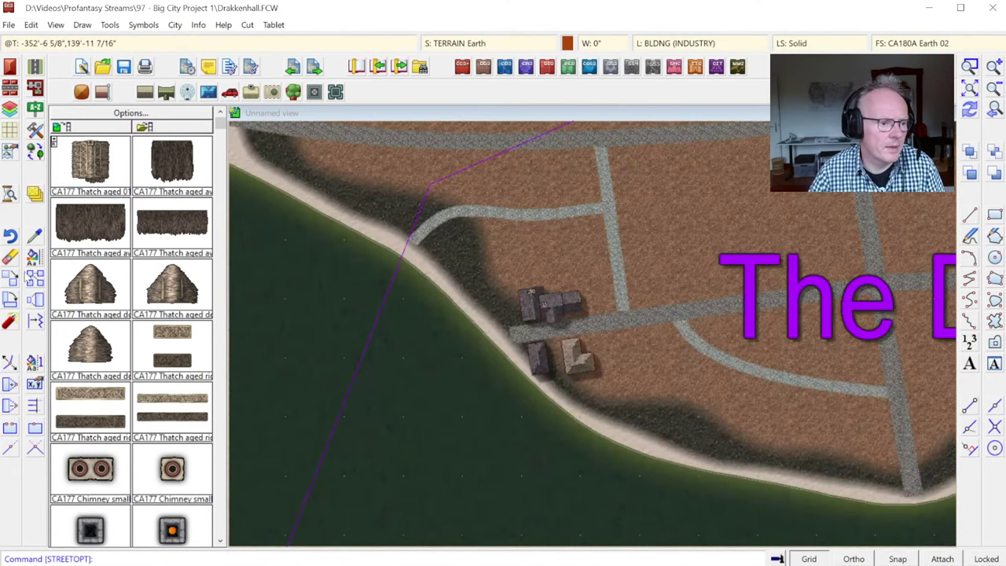
pyautogui.click(970, 91)
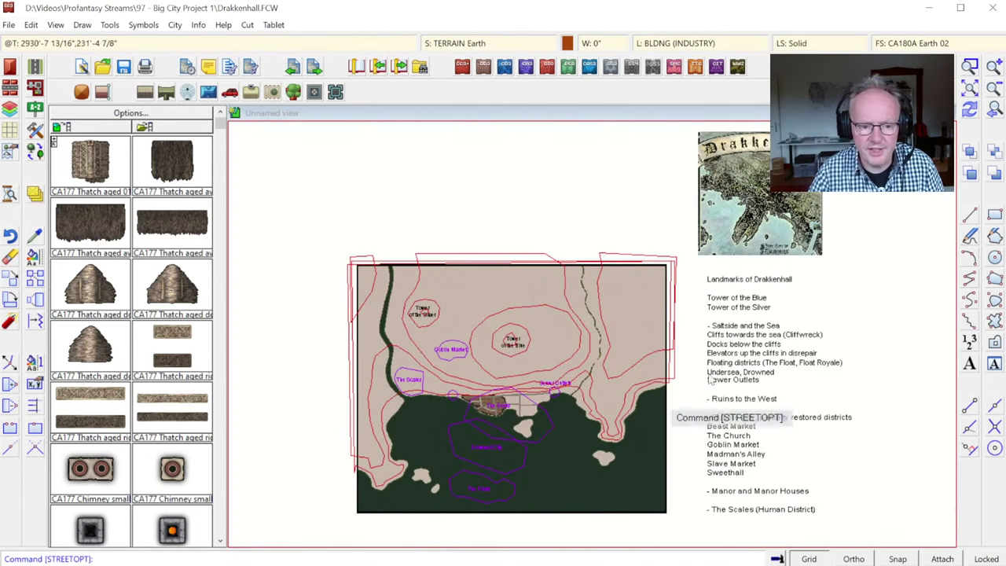
pyautogui.click(971, 66)
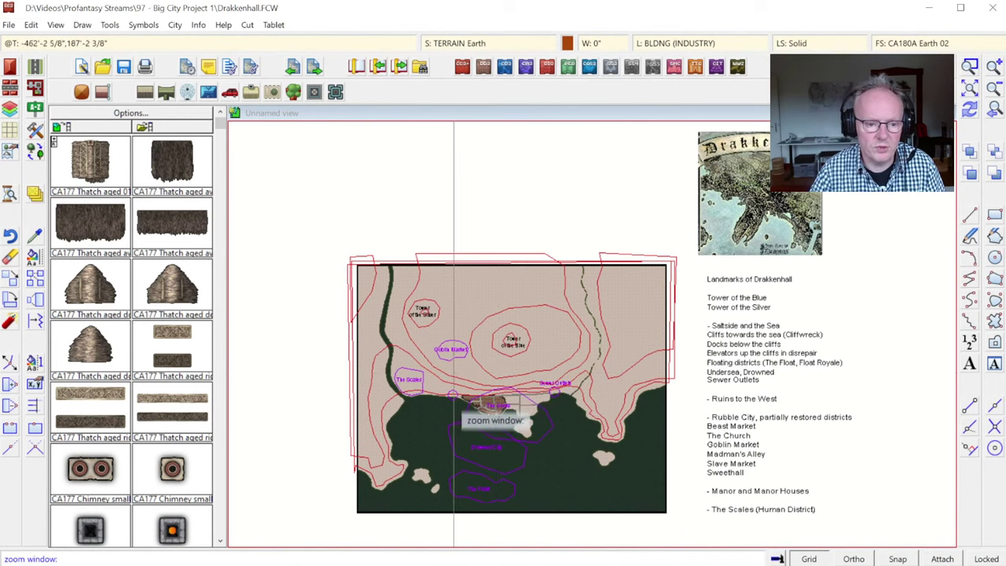
pyautogui.click(463, 397)
pyautogui.click(494, 432)
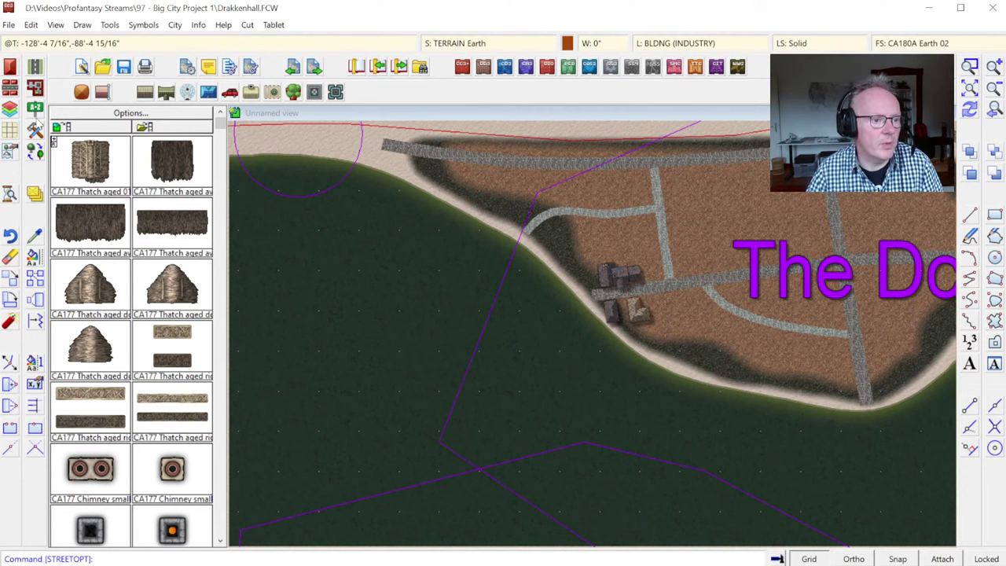
pyautogui.click(11, 89)
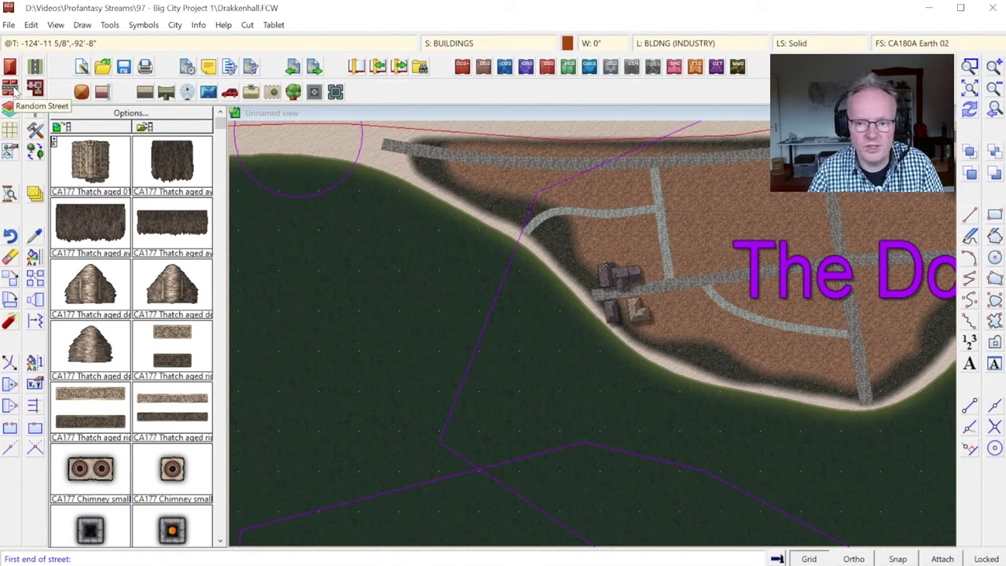
pyautogui.click(674, 281)
pyautogui.click(674, 271)
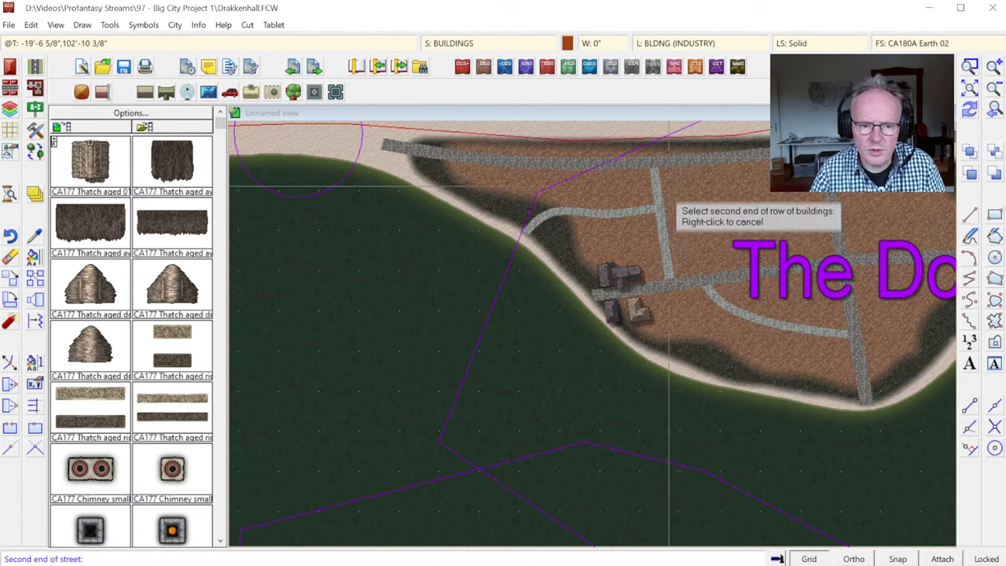
pyautogui.click(671, 179)
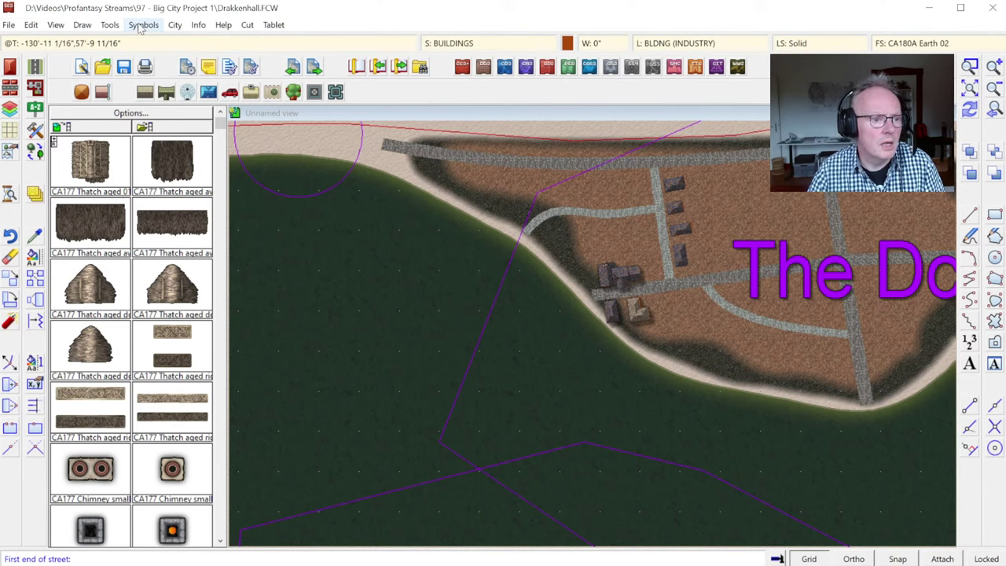
# Display all building layers in color and view the entire map.
pyautogui.click(174, 25)
pyautogui.moveTo(259, 335)
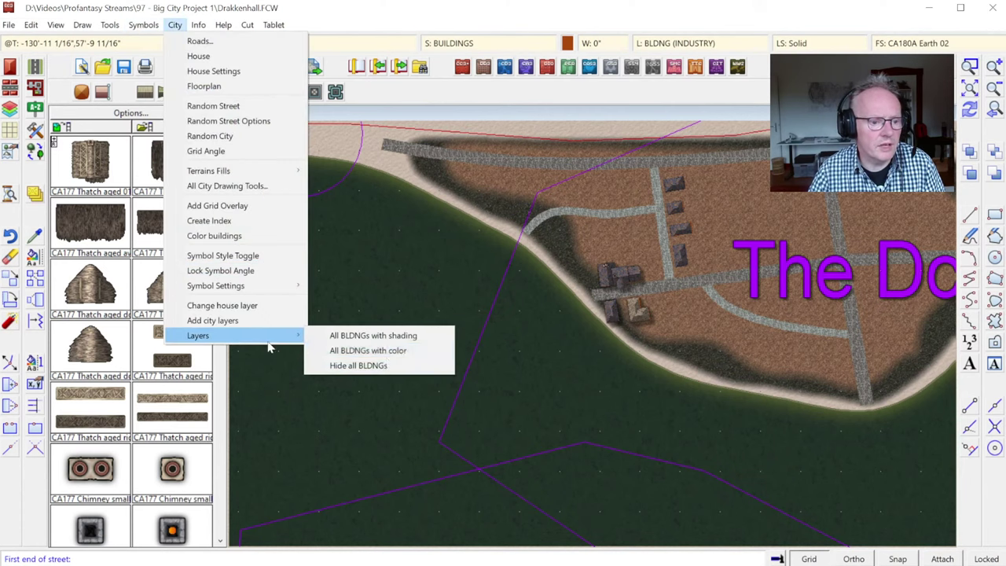
pyautogui.click(379, 350)
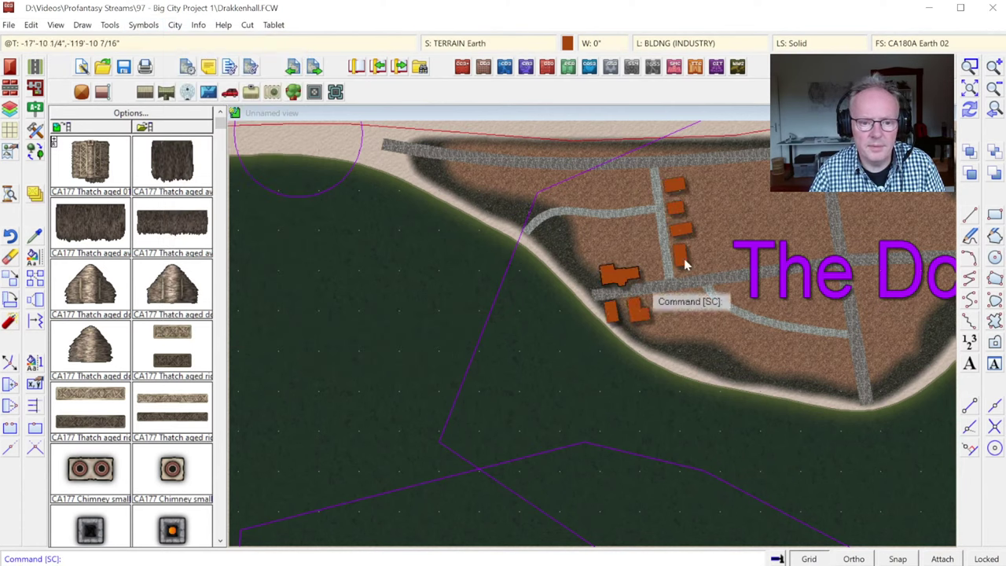
pyautogui.click(969, 87)
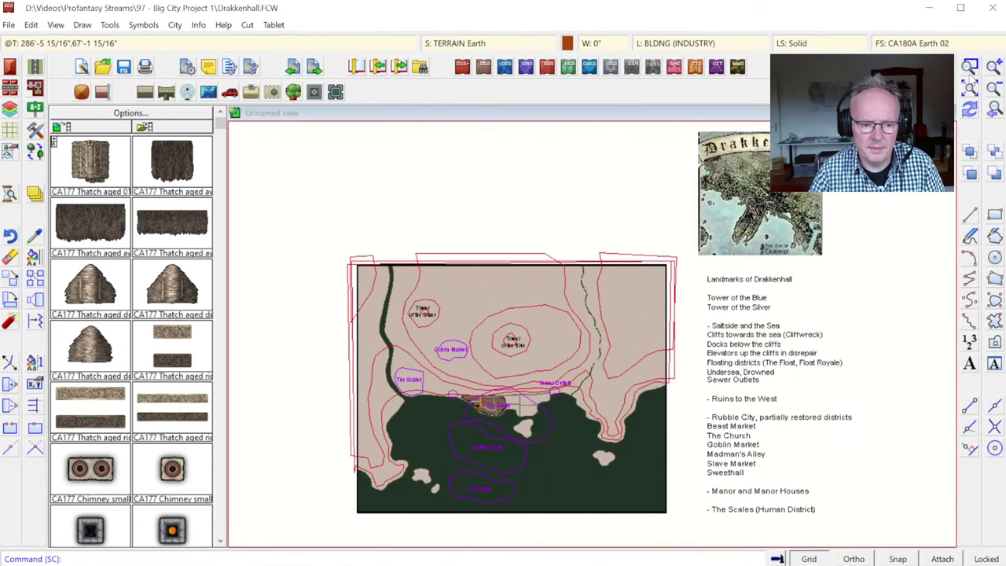
# Display all building layers with shading around the houses at the western end of The Docks.
pyautogui.click(994, 110)
pyautogui.click(973, 74)
pyautogui.click(521, 157)
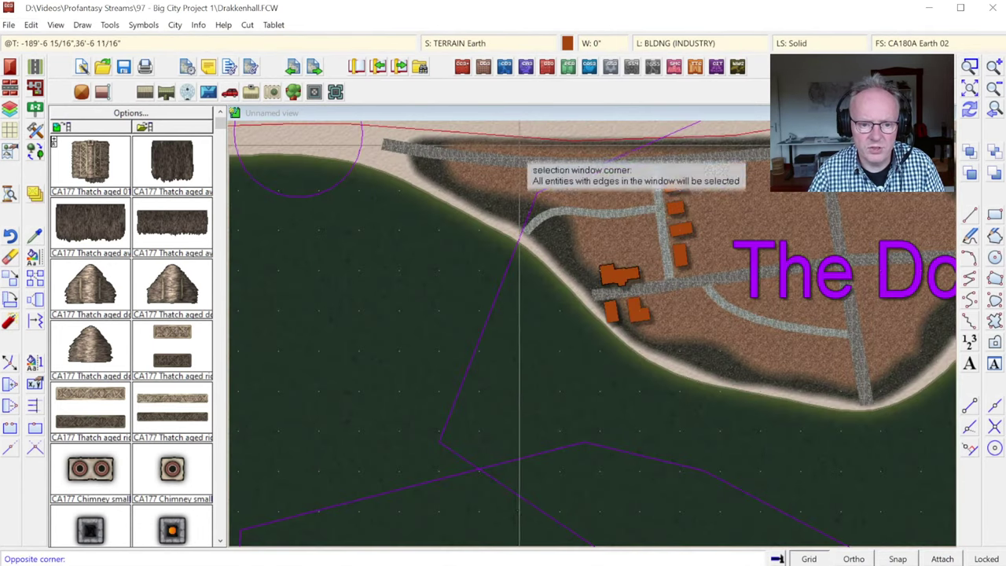
pyautogui.click(740, 370)
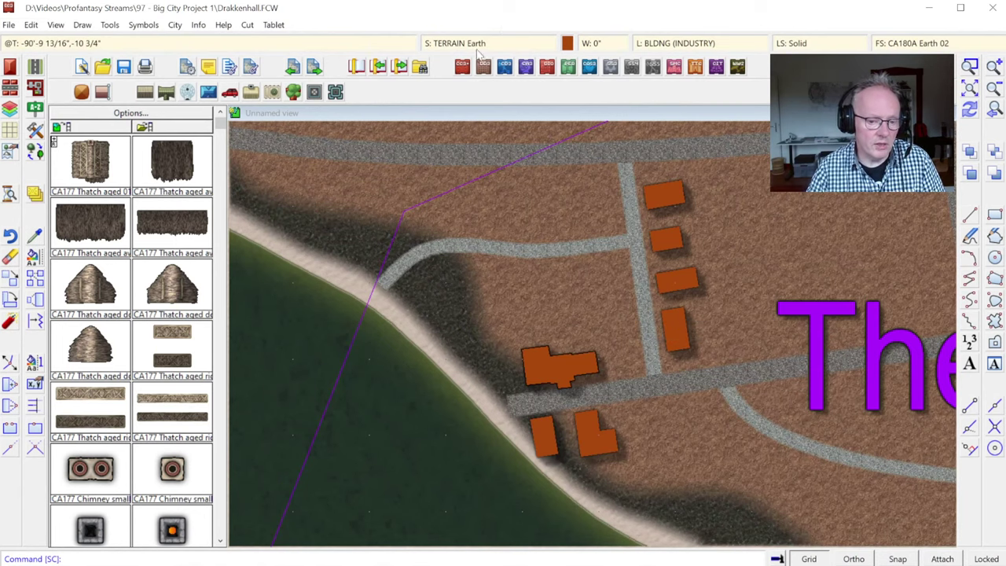
pyautogui.click(174, 24)
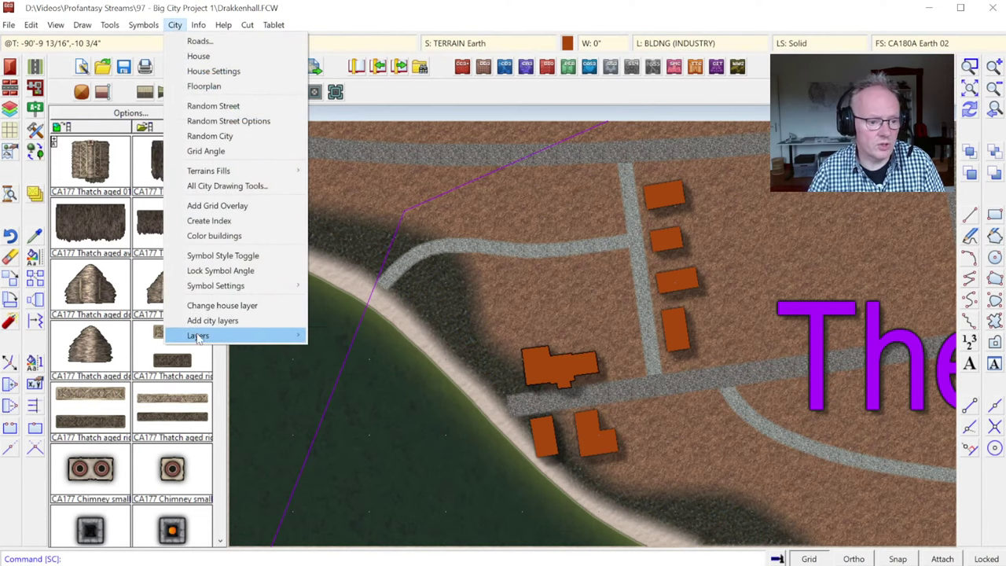
pyautogui.moveTo(198, 336)
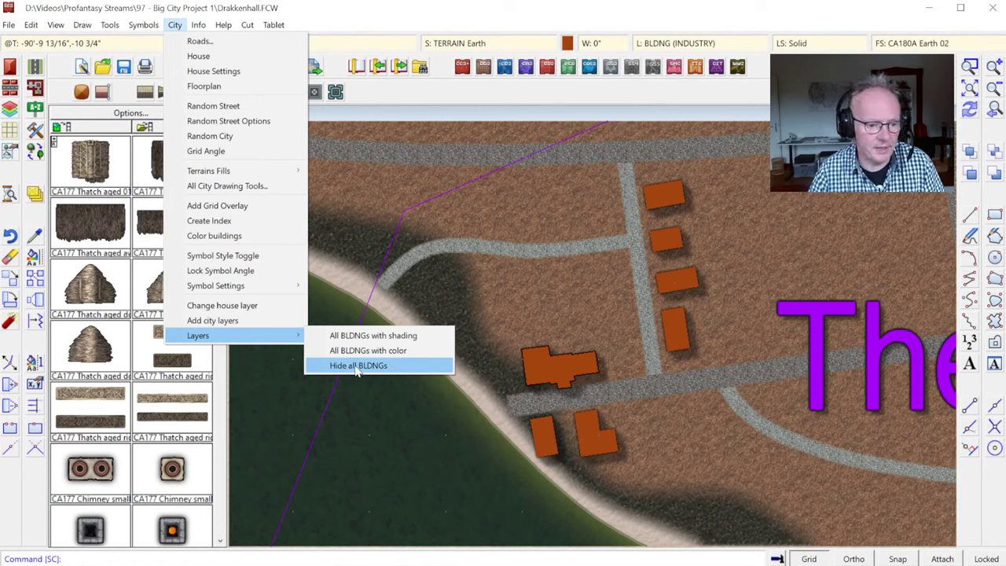
pyautogui.click(340, 336)
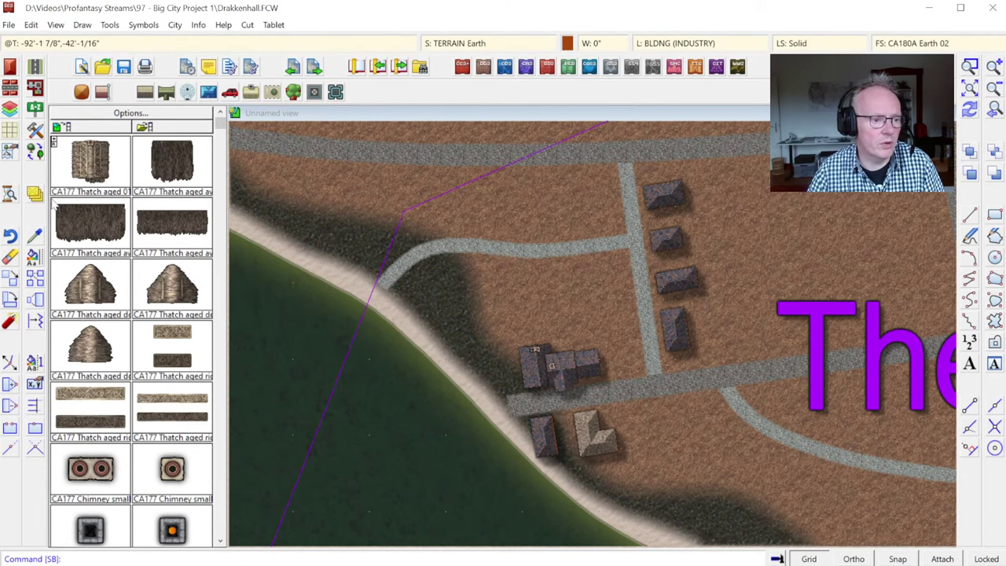
# Check the display speed settings and examine the thatched and tiled roofs south of the cobbled road up close.
pyautogui.click(9, 202)
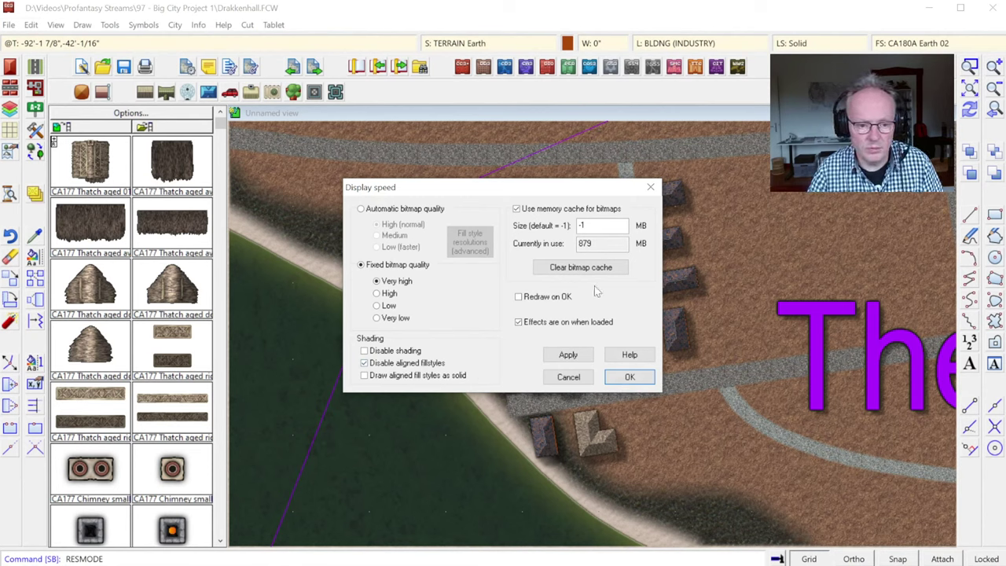
pyautogui.click(579, 381)
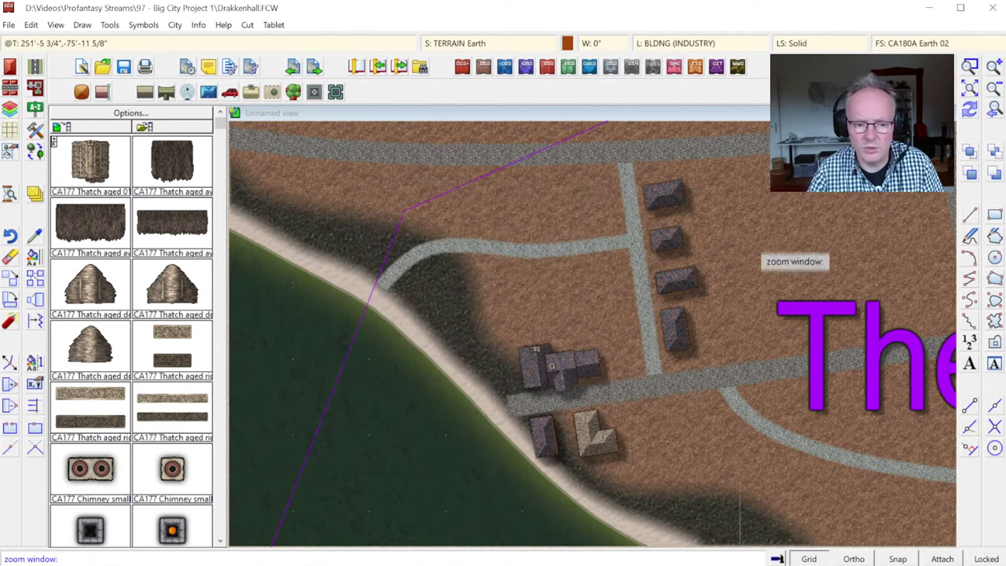
pyautogui.click(628, 468)
pyautogui.rightClick(634, 465)
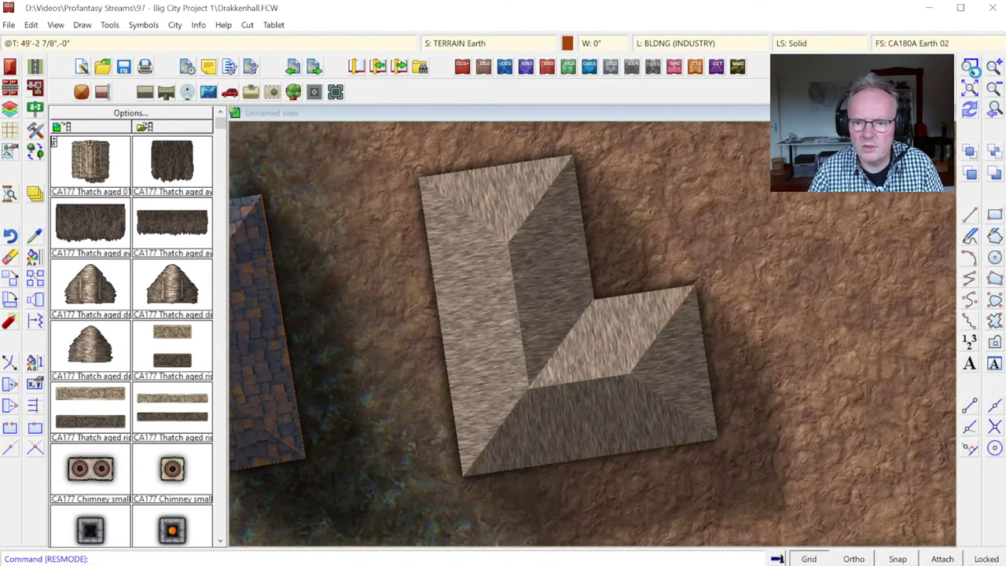
pyautogui.click(973, 69)
pyautogui.click(483, 255)
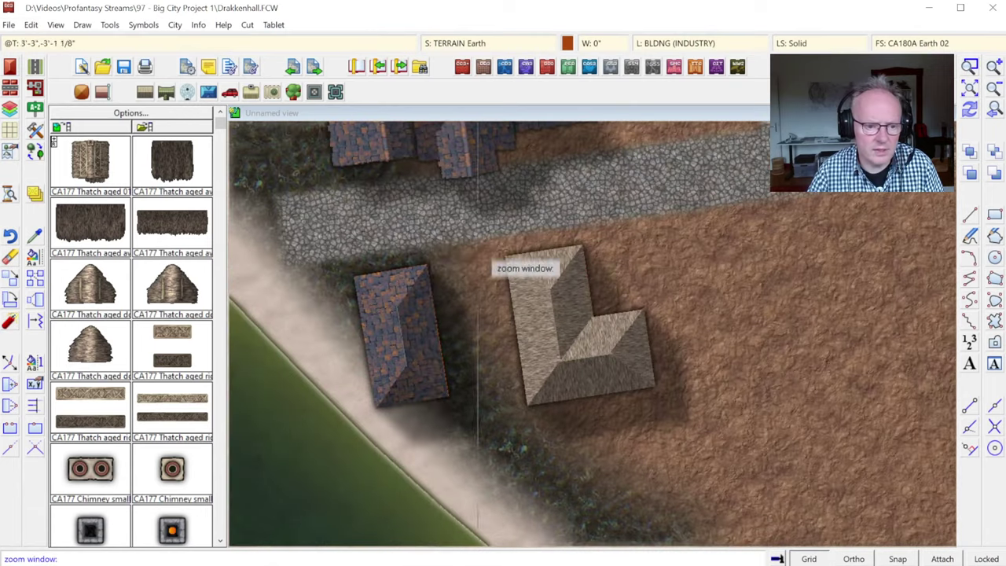
pyautogui.click(517, 440)
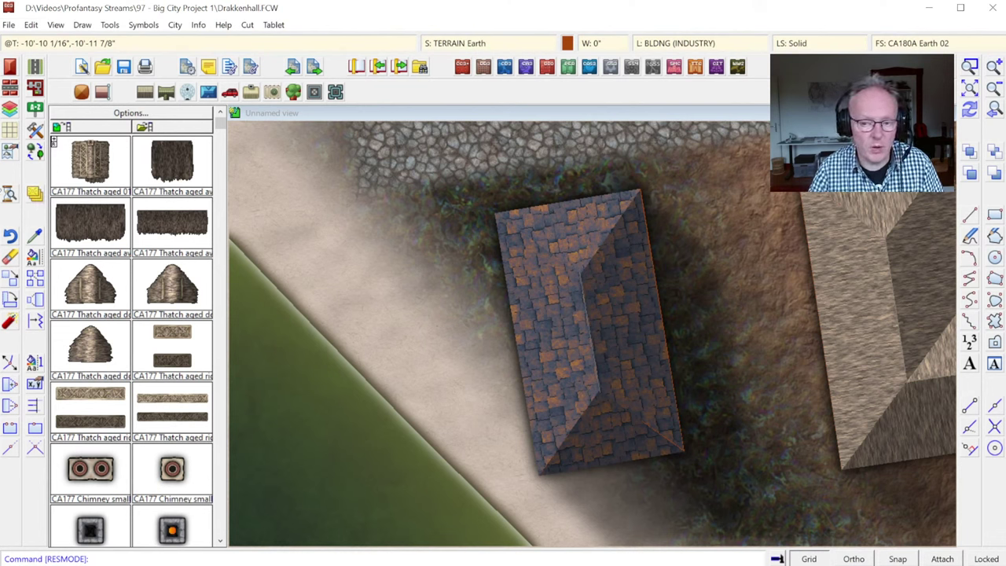
# Re-enable aligned fill styles in the display speed settings and view the roofs with their surroundings.
pyautogui.click(9, 197)
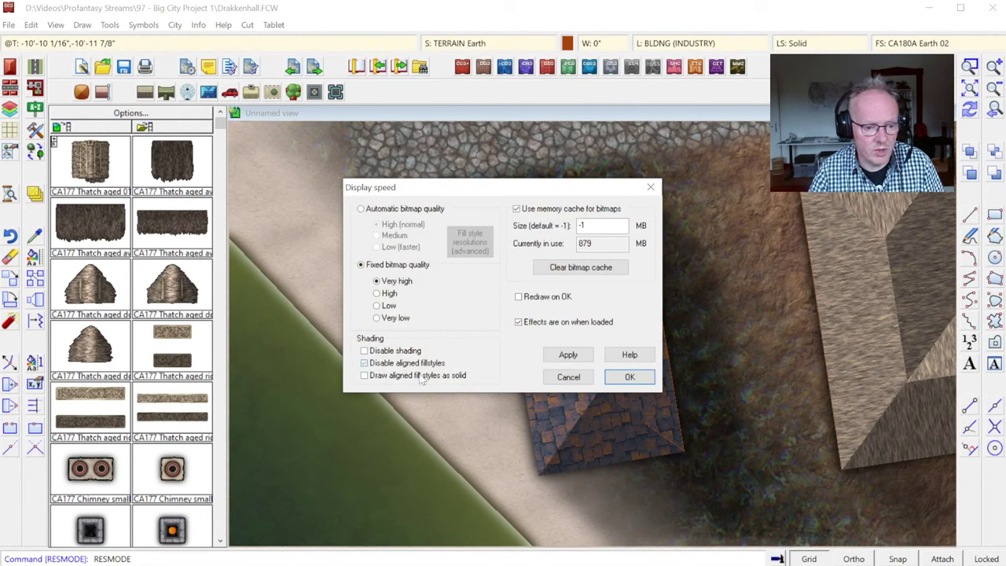
pyautogui.click(629, 377)
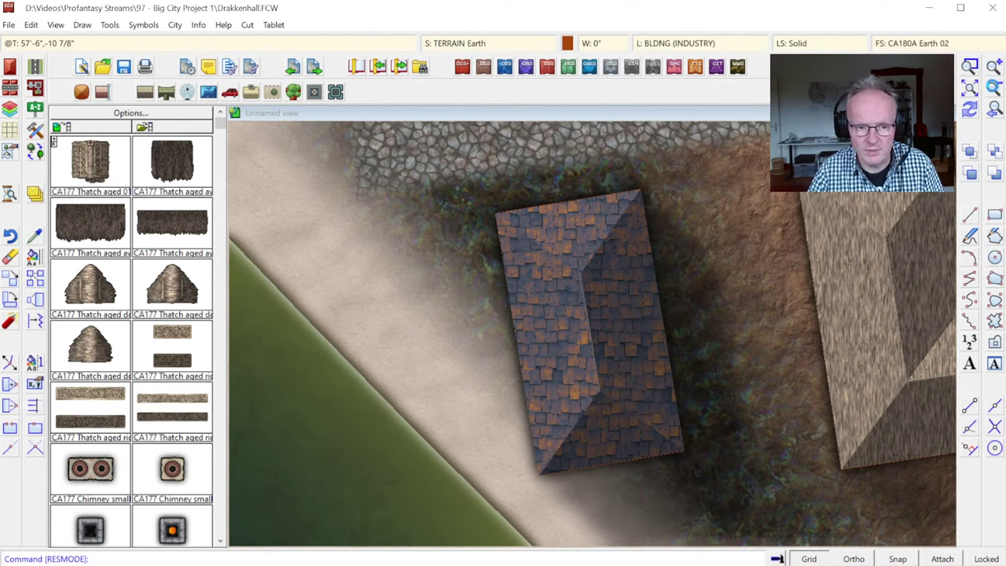
pyautogui.click(994, 89)
pyautogui.click(995, 89)
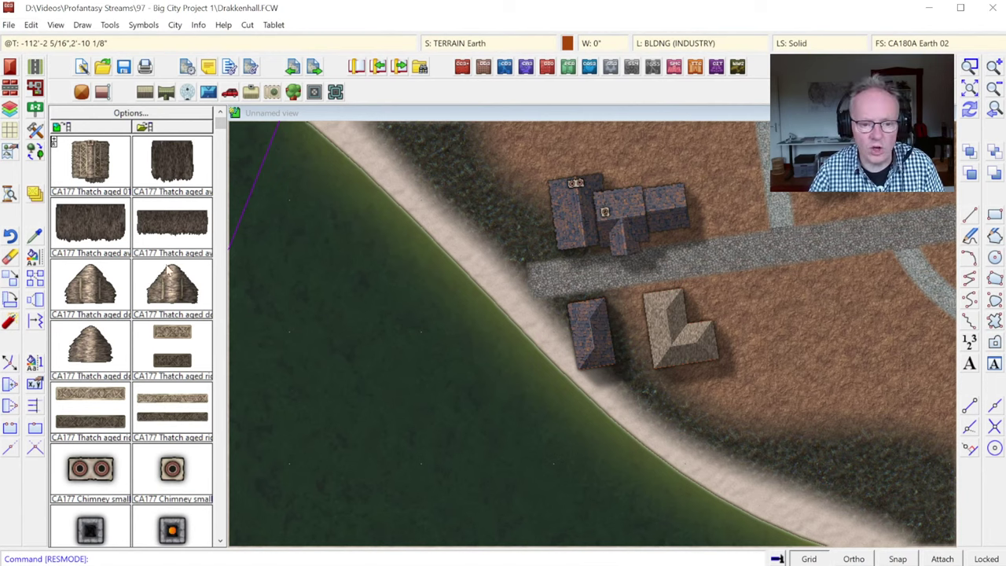
# Disable shading and aligned fill styles in the display speed settings and try drawing aligned fill styles as solid.
pyautogui.click(9, 194)
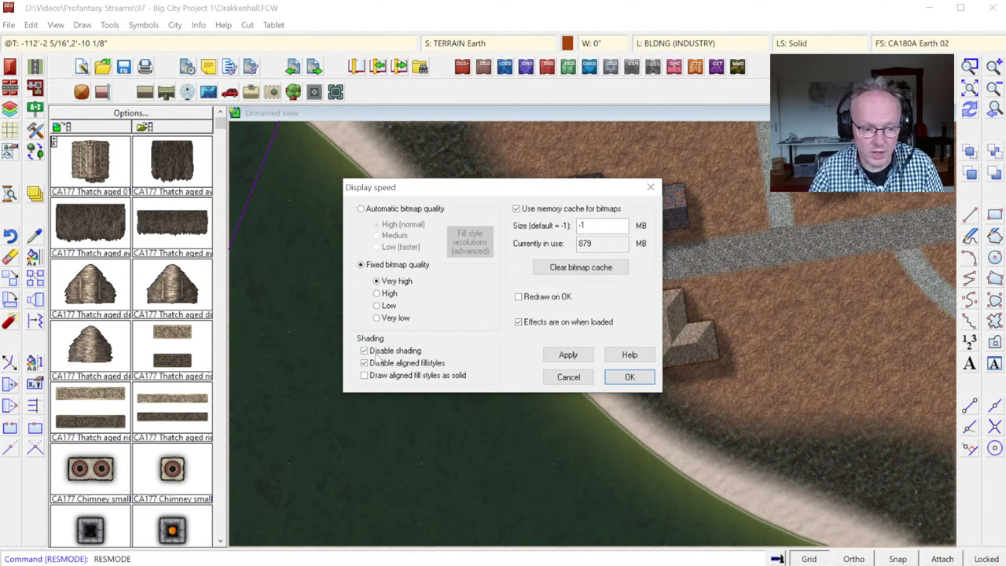
pyautogui.click(628, 377)
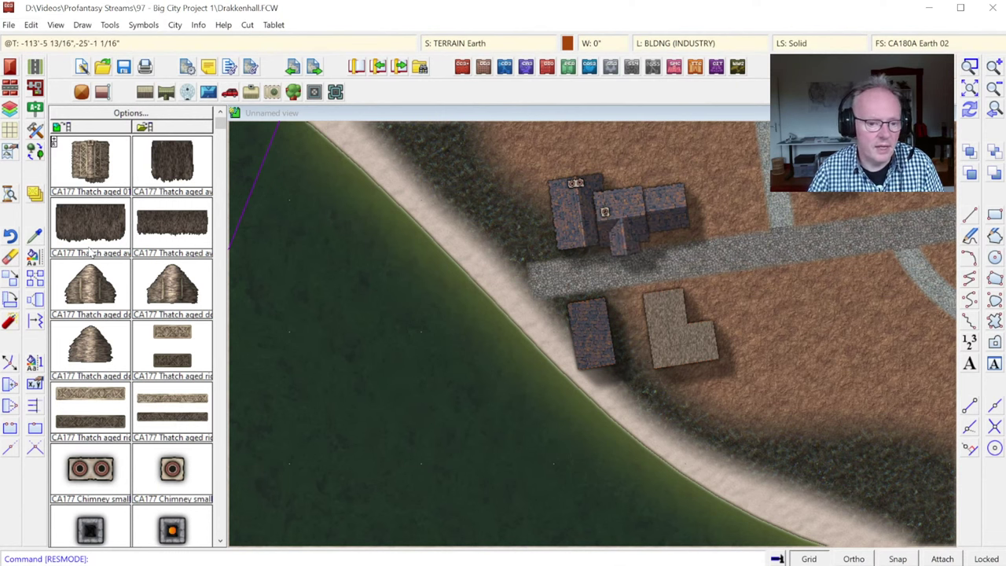
pyautogui.press('Return')
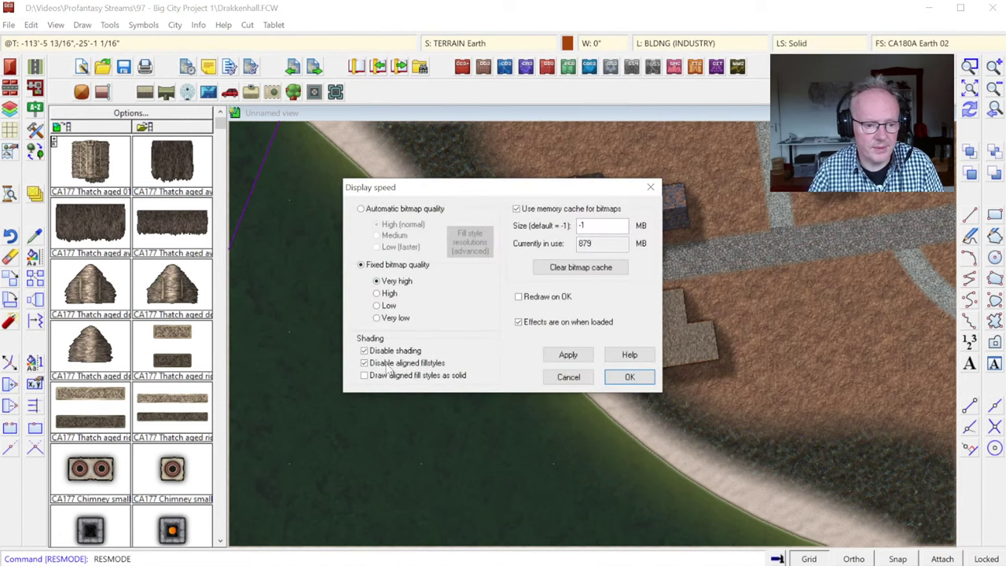
pyautogui.click(631, 379)
pyautogui.click(971, 110)
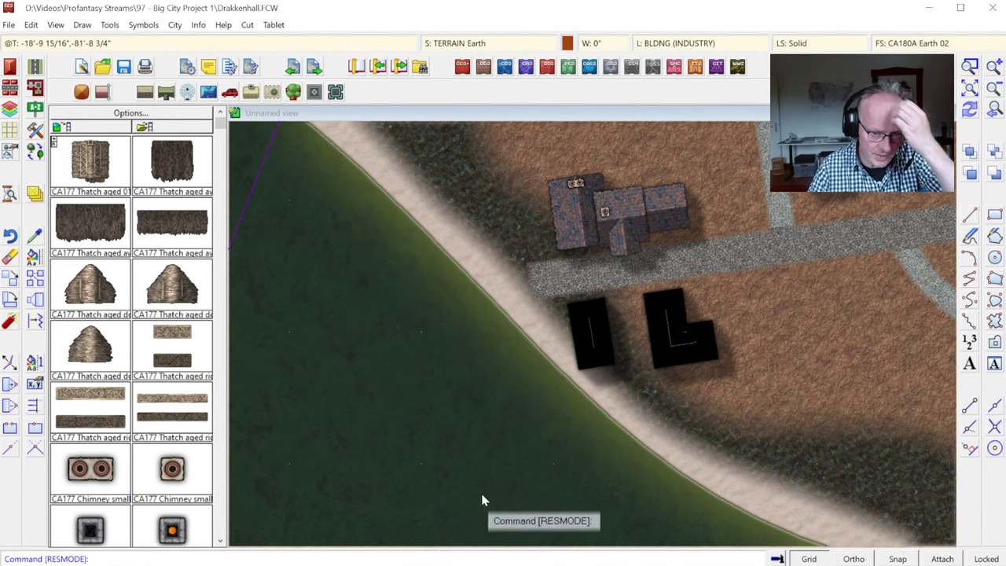
pyautogui.click(480, 43)
pyautogui.press('Escape')
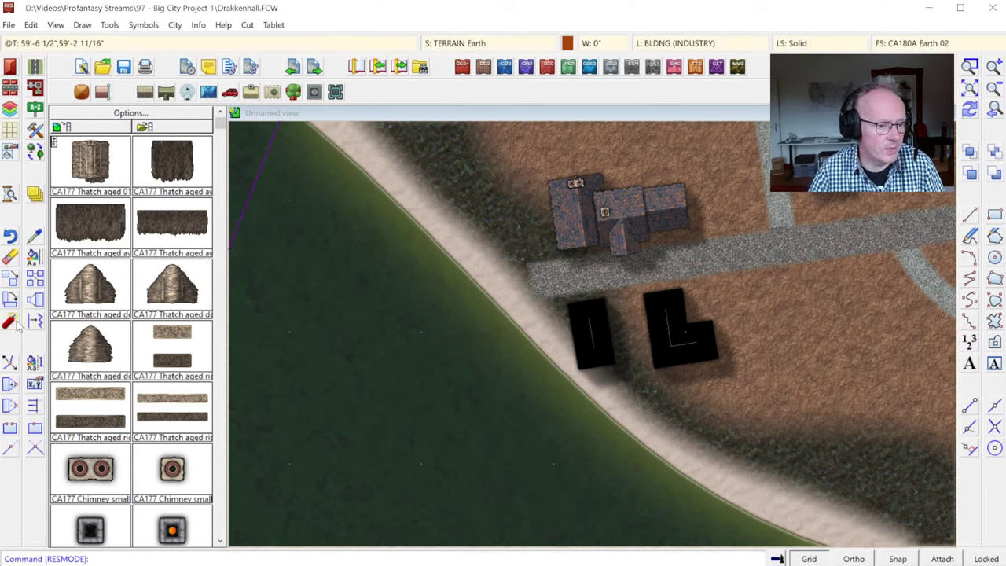
# Turn off drawing aligned fill styles as solid in the display speed settings and redraw the map.
pyautogui.click(10, 194)
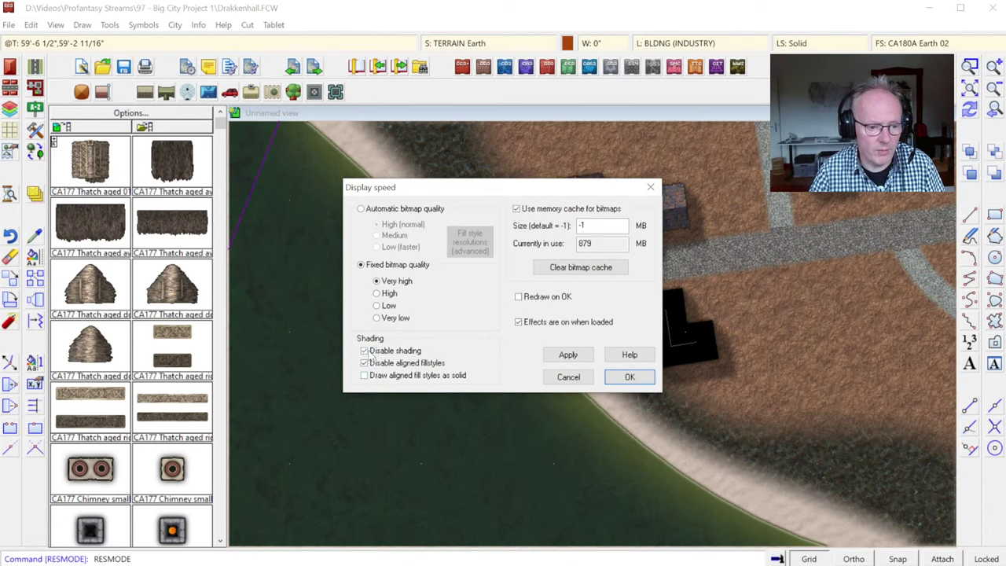
pyautogui.click(631, 378)
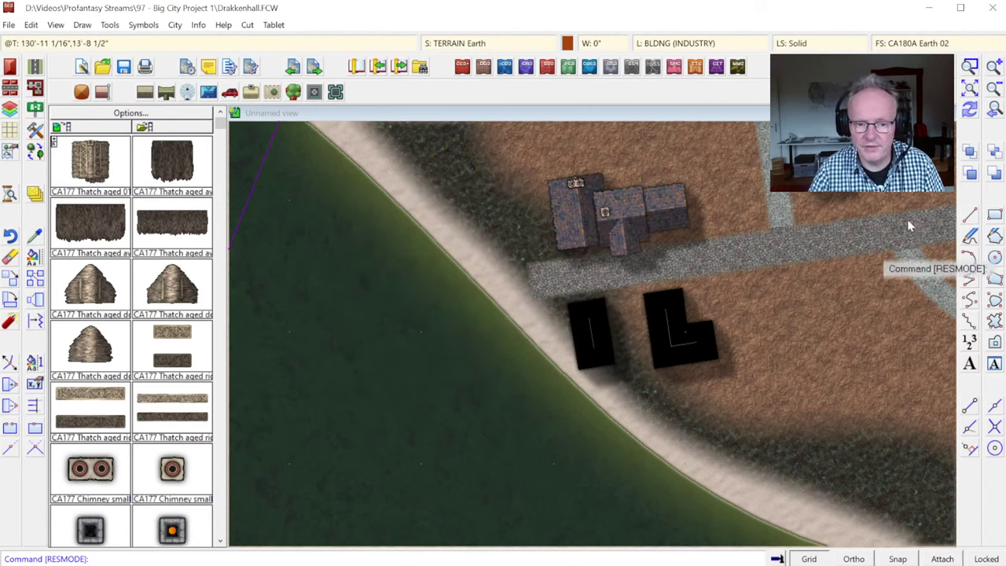
pyautogui.click(970, 114)
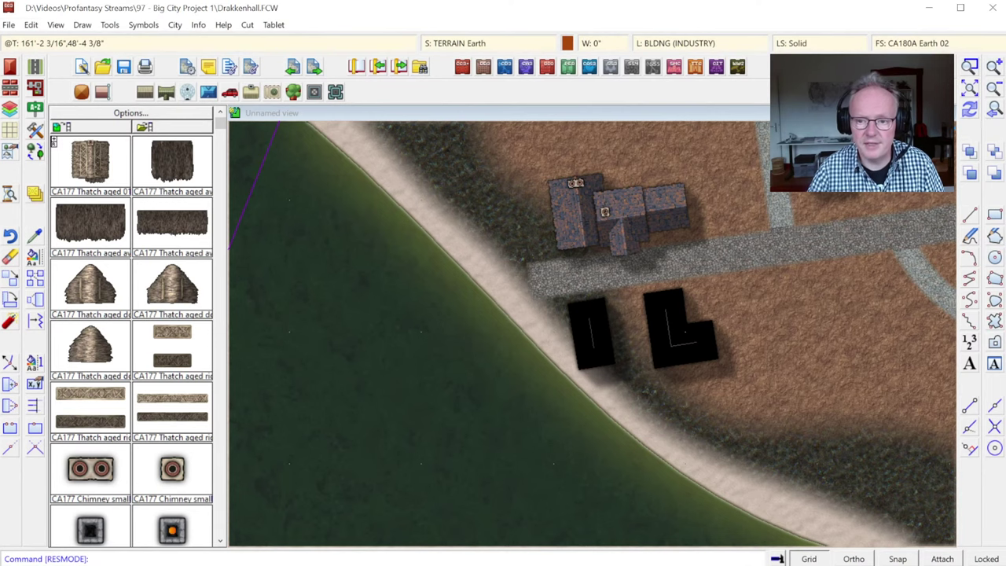
# Examine The Docks district and compare the whole city map with the Landmarks of Drakkenhall list.
pyautogui.click(971, 67)
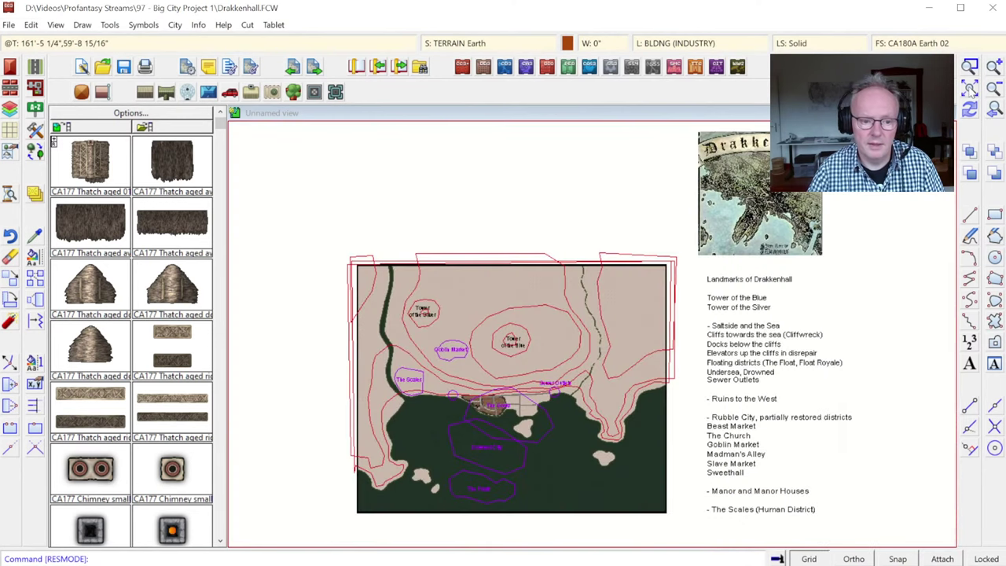
pyautogui.click(971, 68)
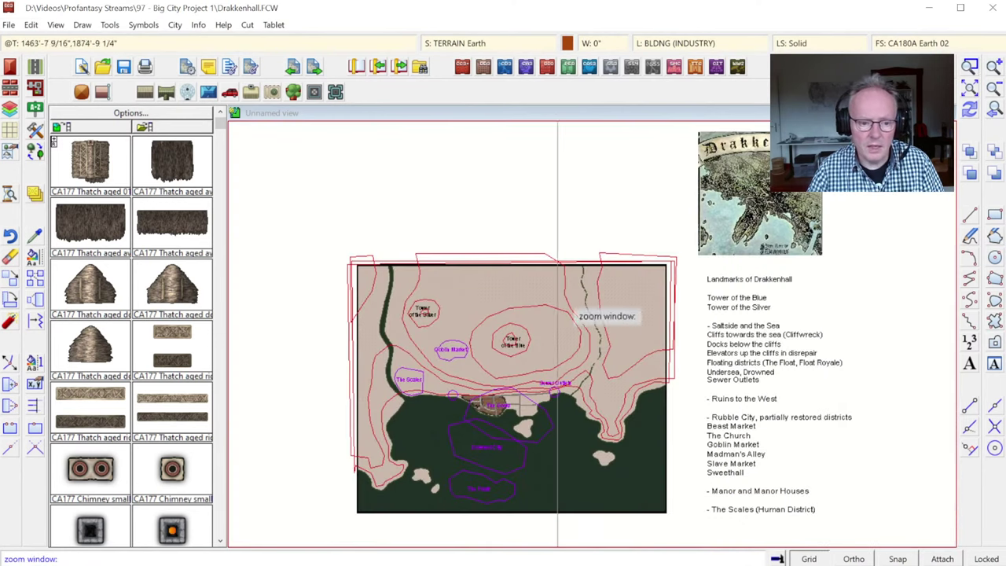
pyautogui.click(447, 369)
pyautogui.click(534, 460)
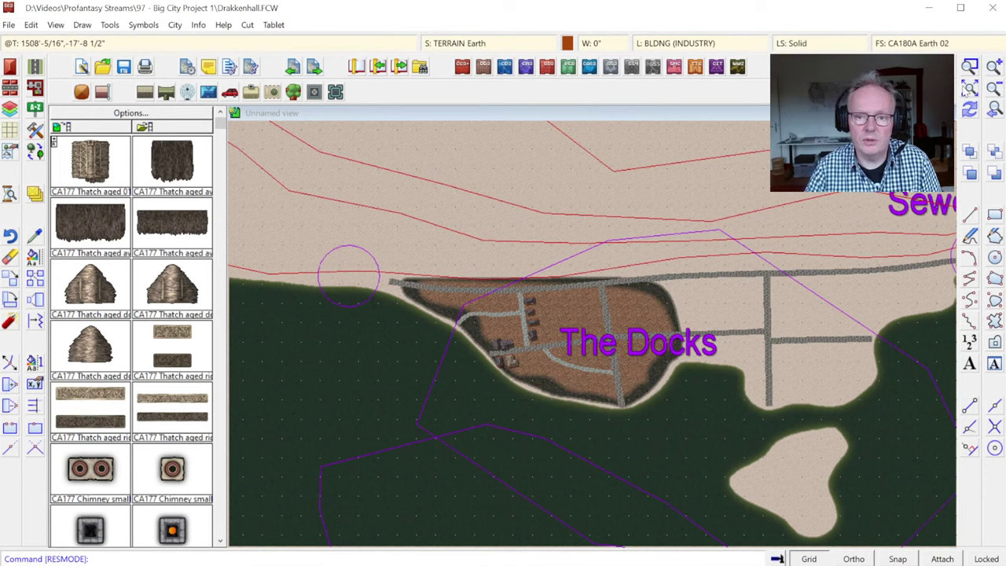
pyautogui.click(969, 88)
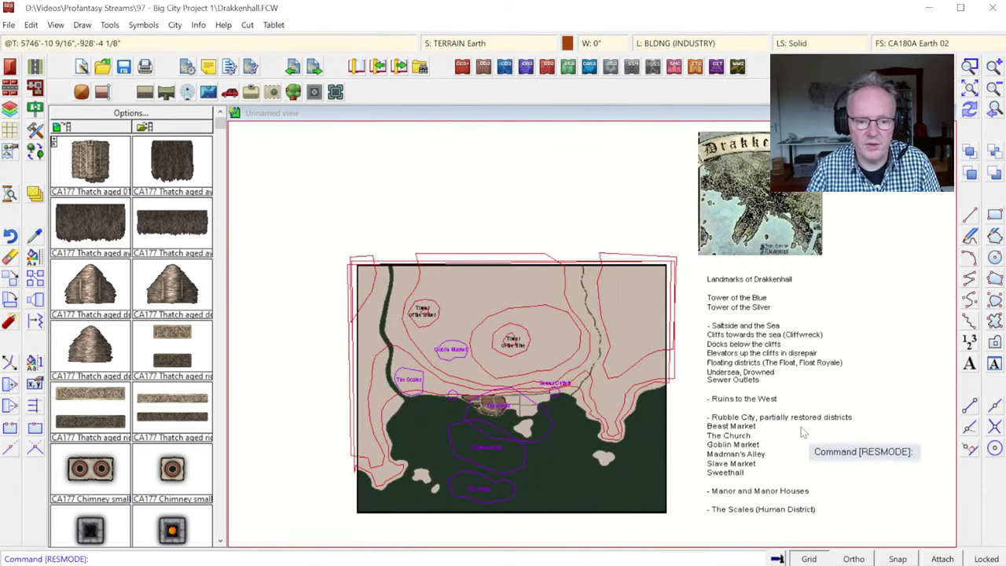